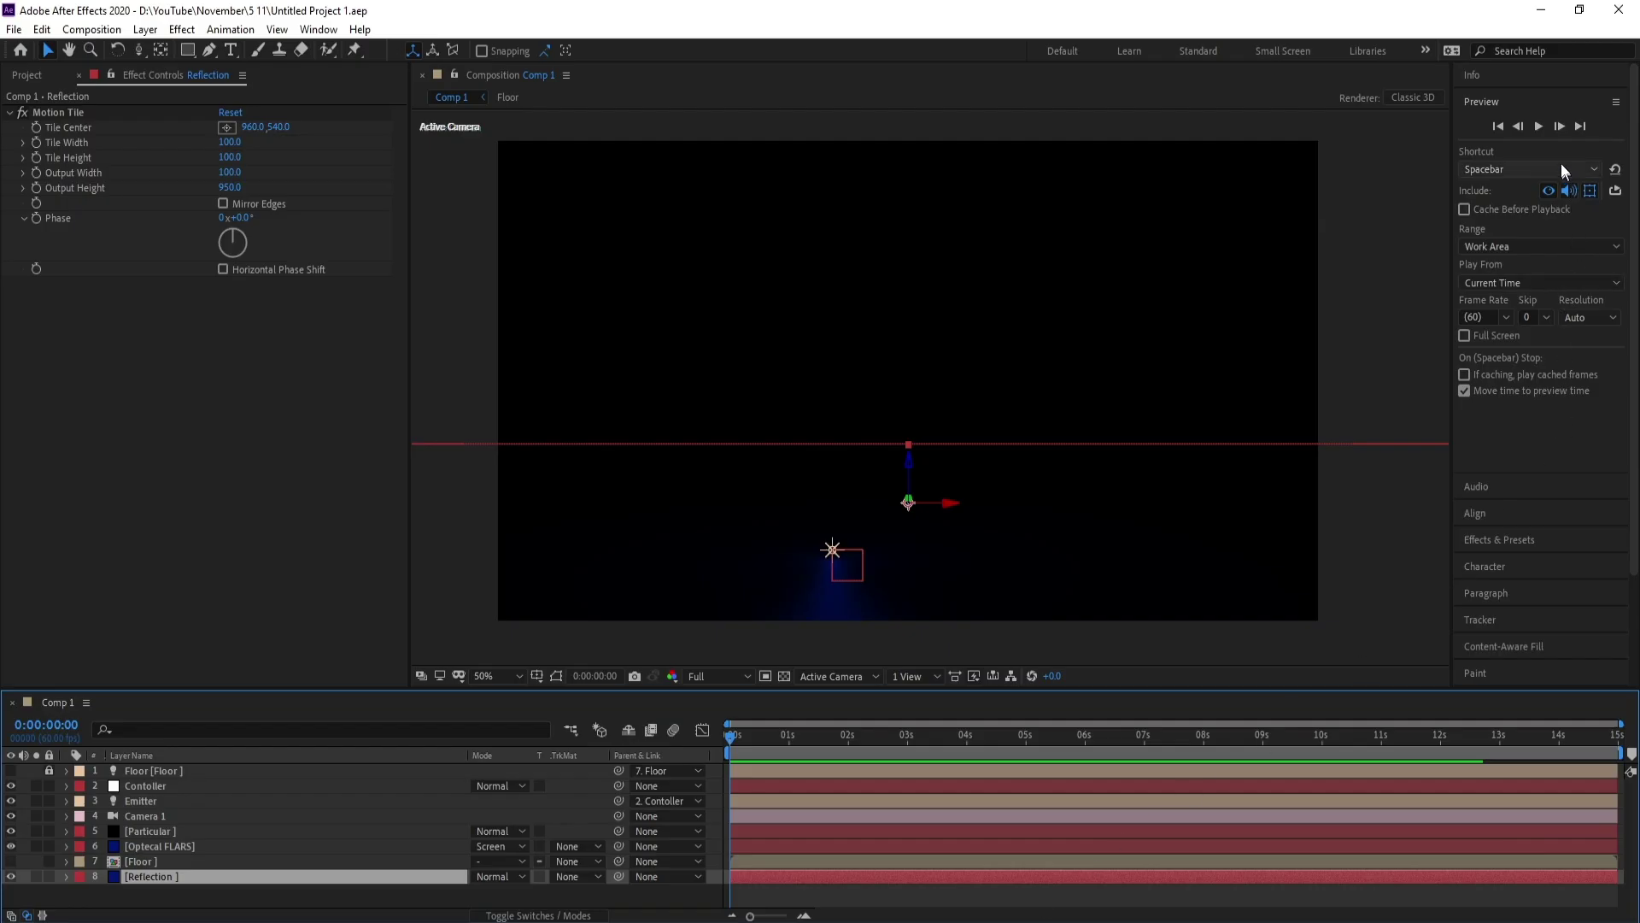
- Preview the finished light-emitter particle composition
click(1538, 128)
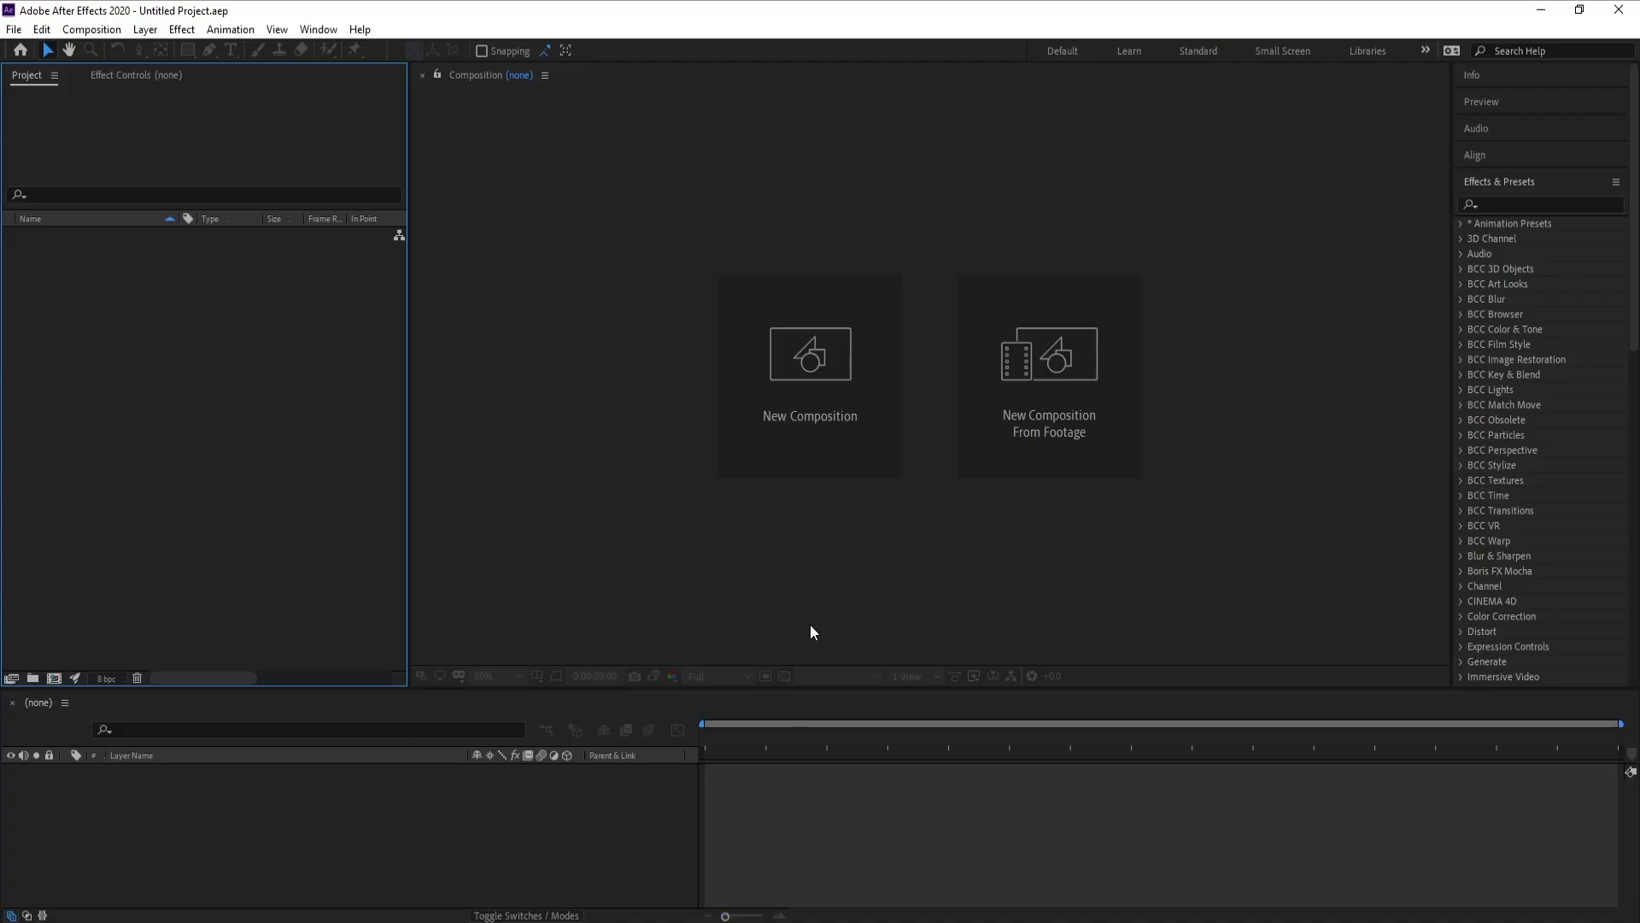
- Create a 1920 × 1080, 60 fps, 15-second composition and add a full-size black solid named Particular
click(810, 376)
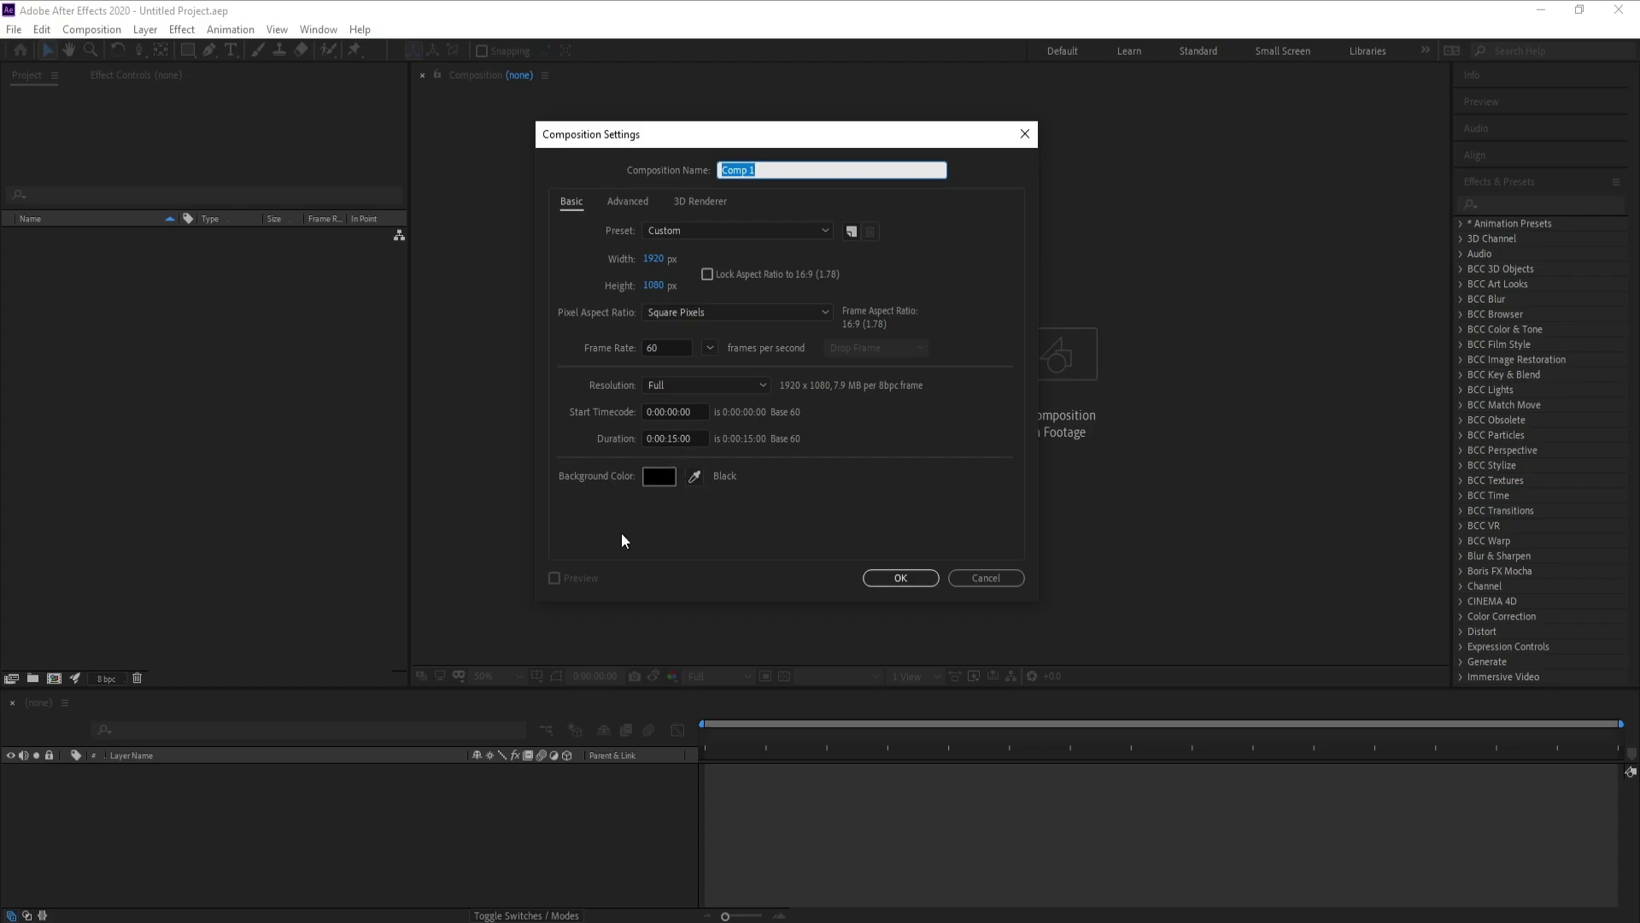
click(908, 579)
click(146, 30)
mouse_move(212, 51)
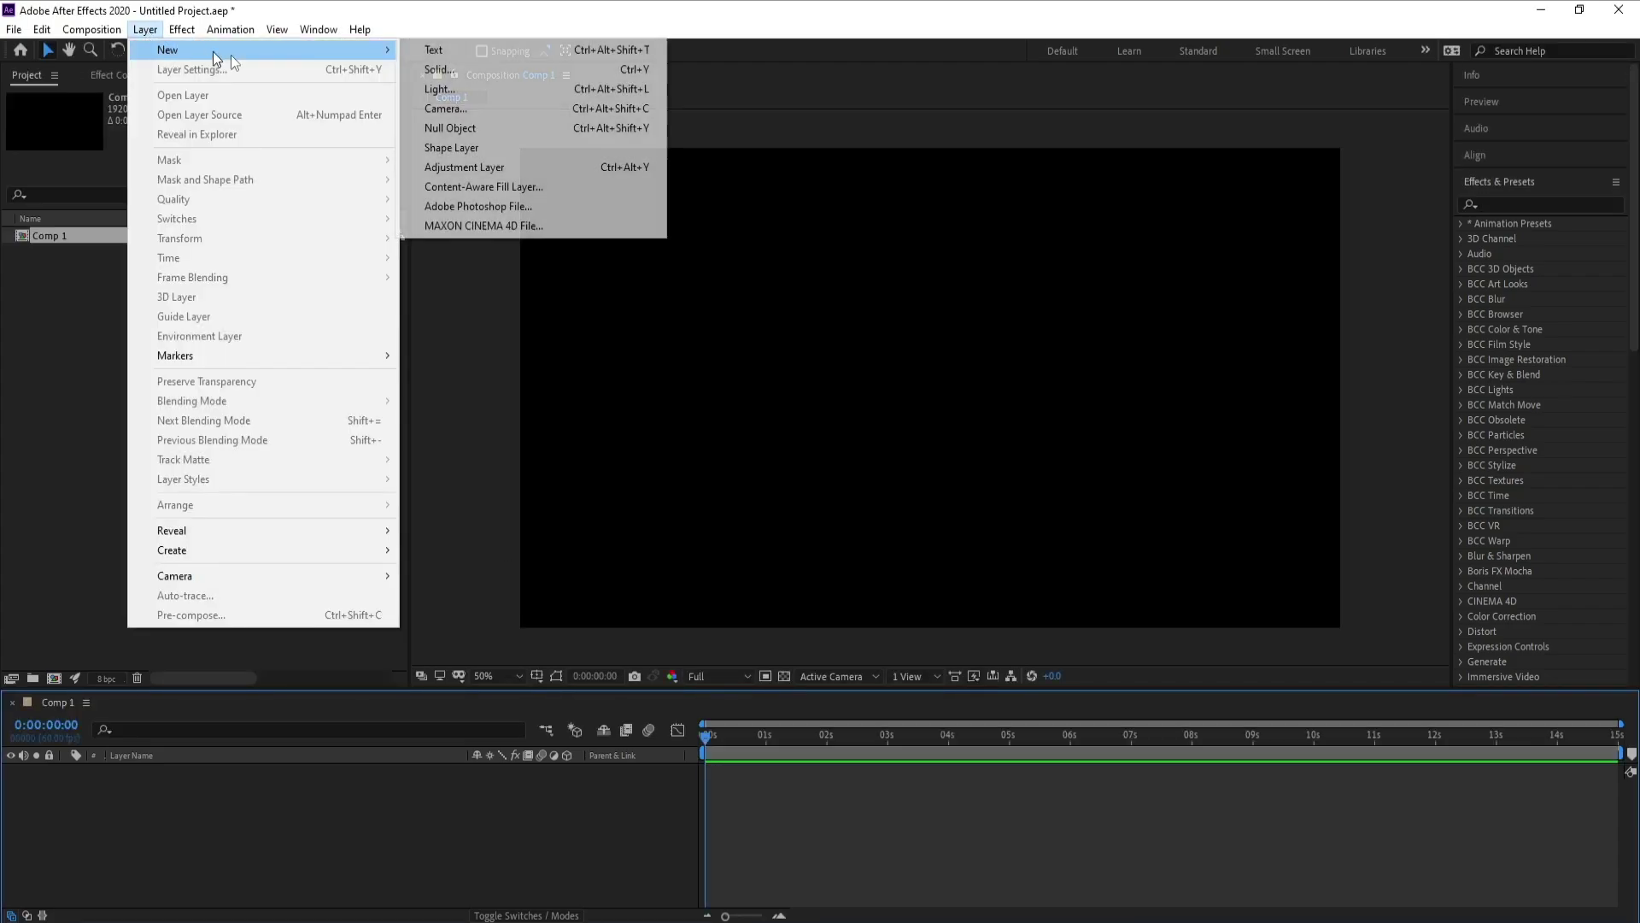
click(462, 75)
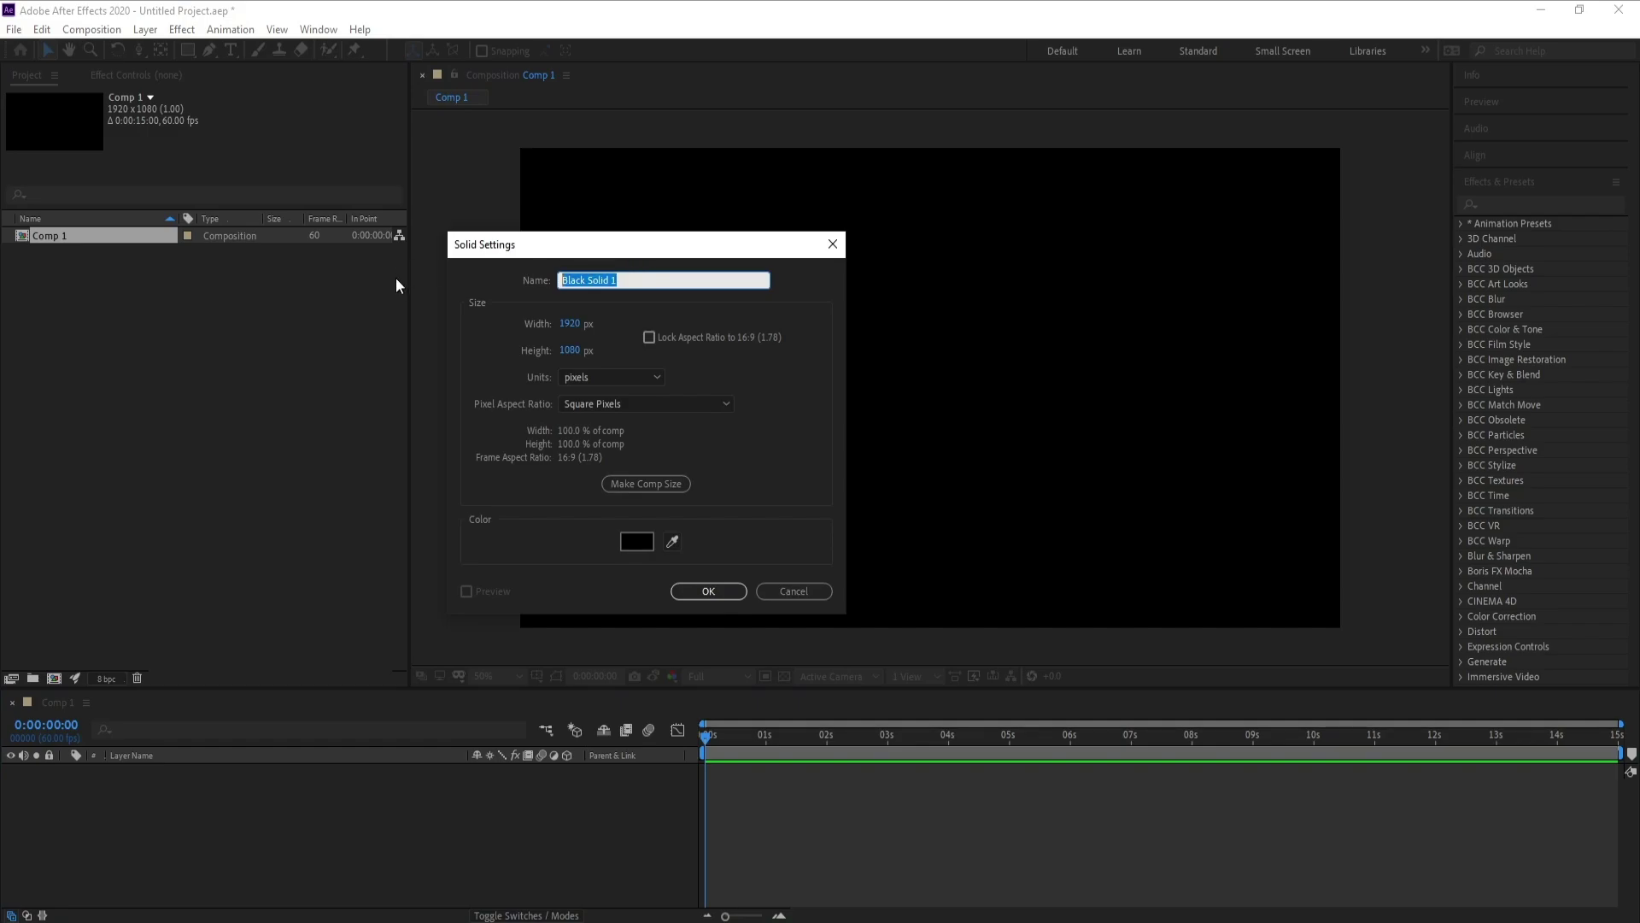
text(Par)
key(Return)
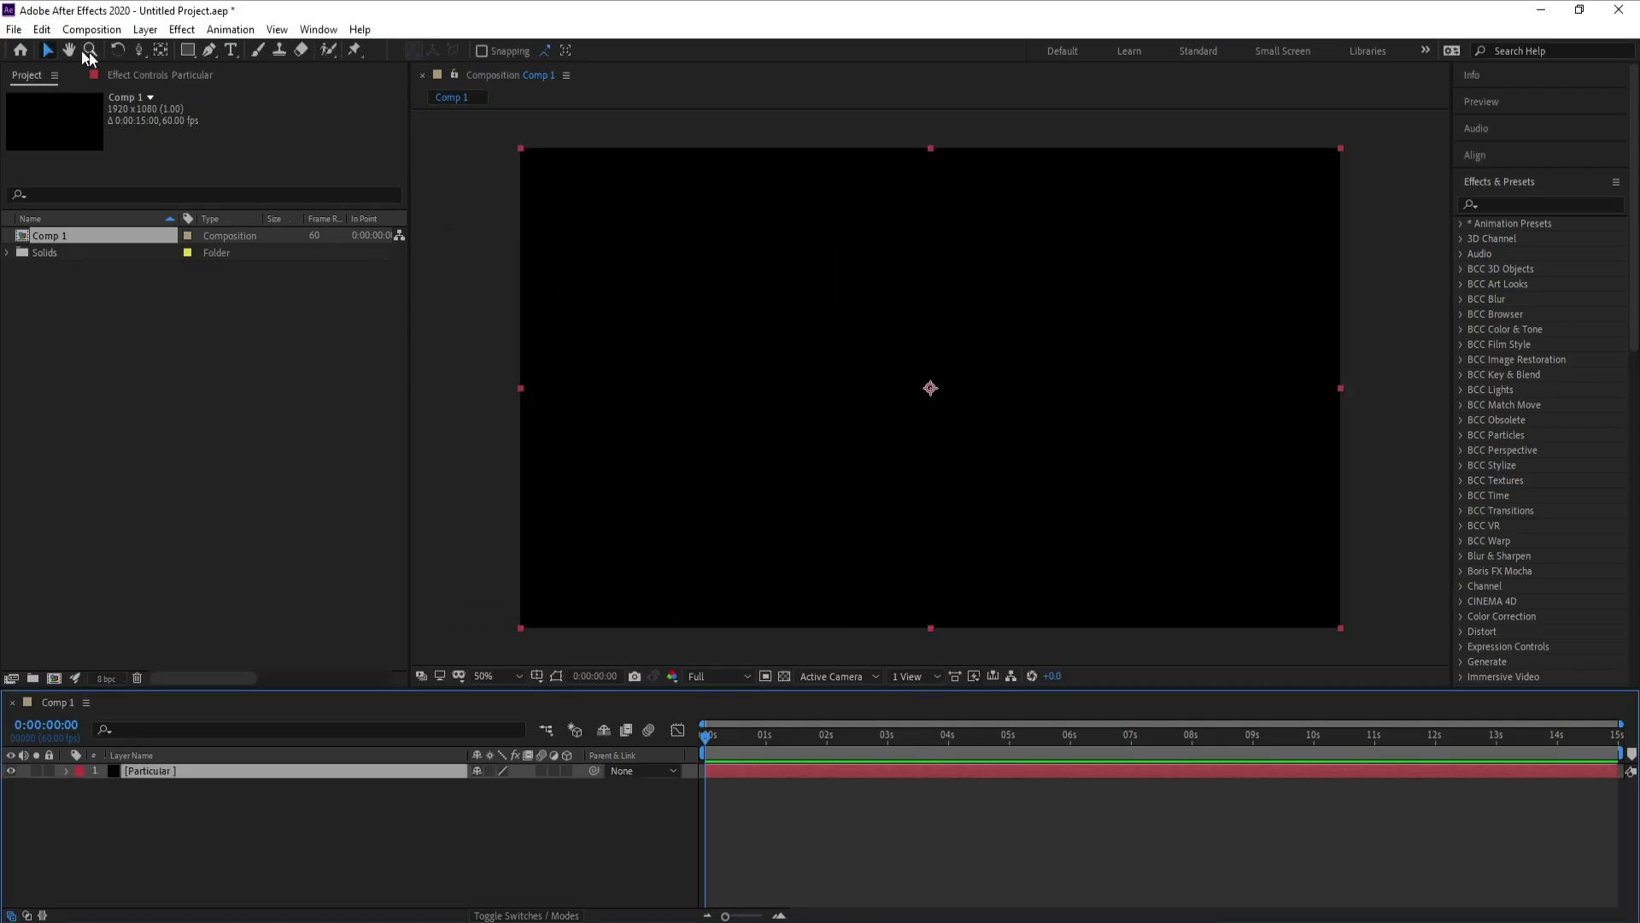
- Apply the RG Trapcode Particular effect to the solid and set the current time to 0:00:04:54
click(182, 29)
mouse_move(318, 736)
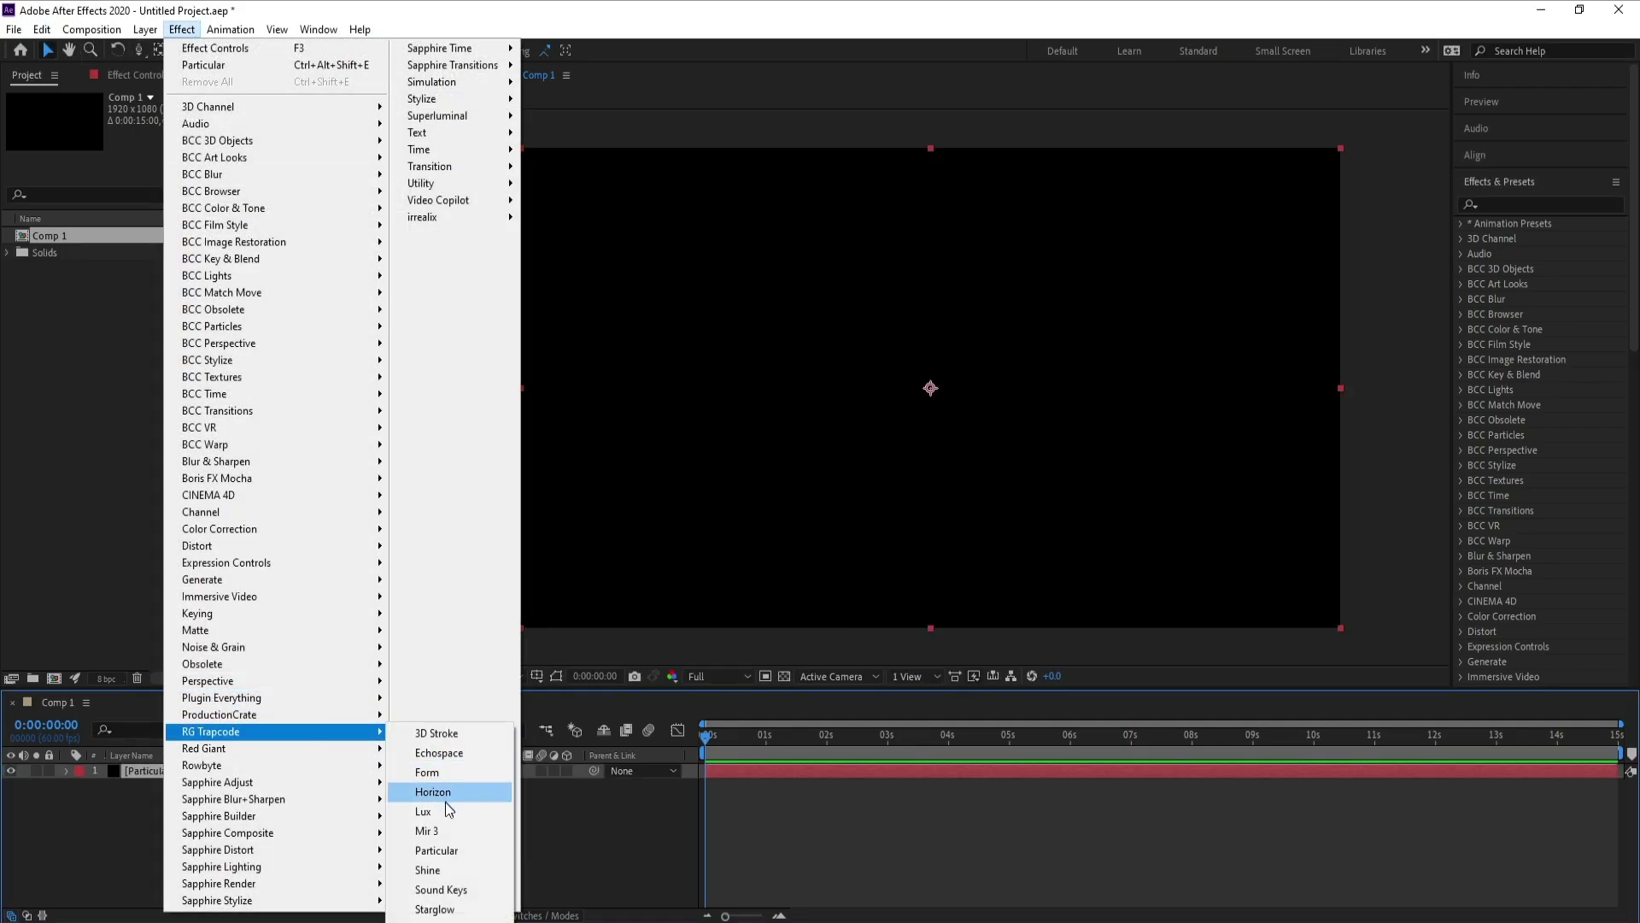
click(453, 850)
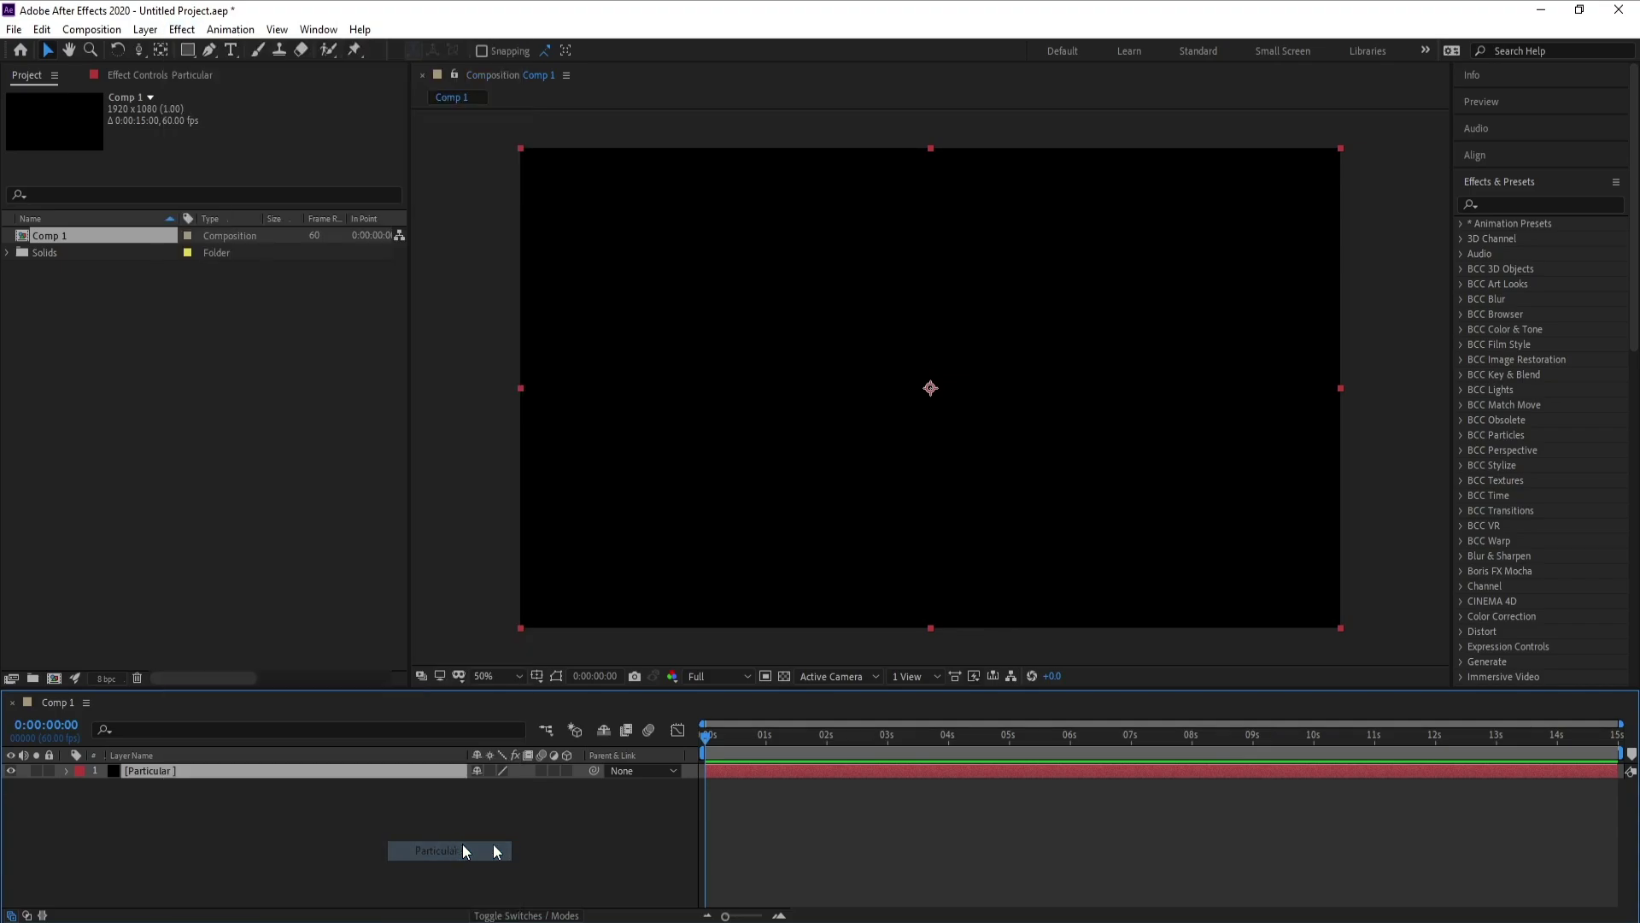
click(892, 736)
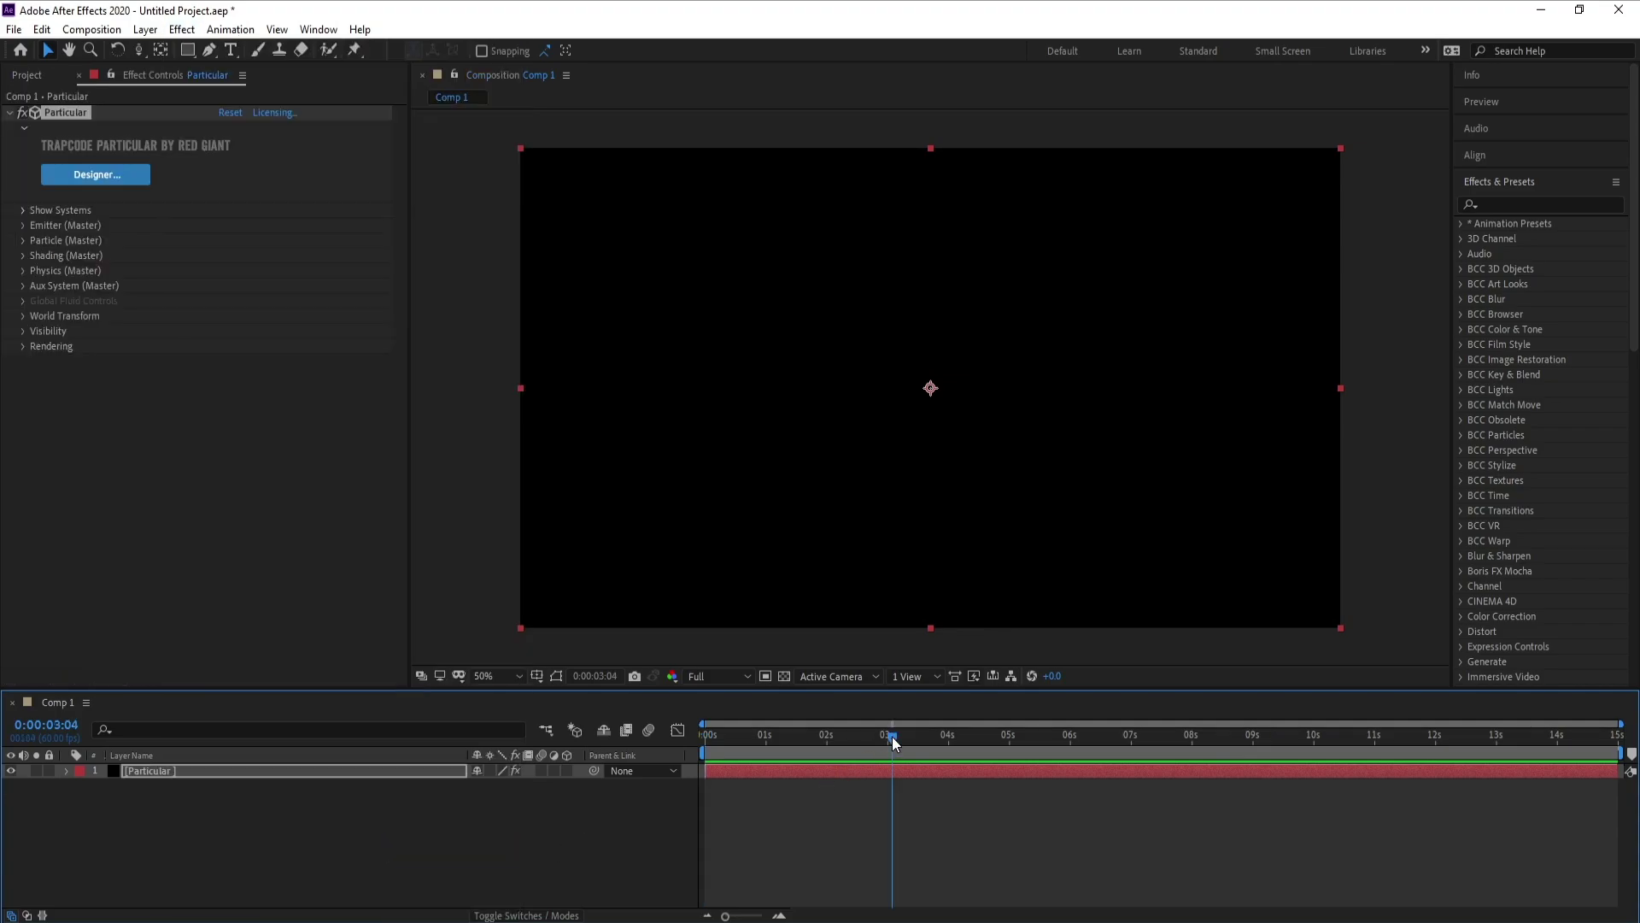
click(1003, 735)
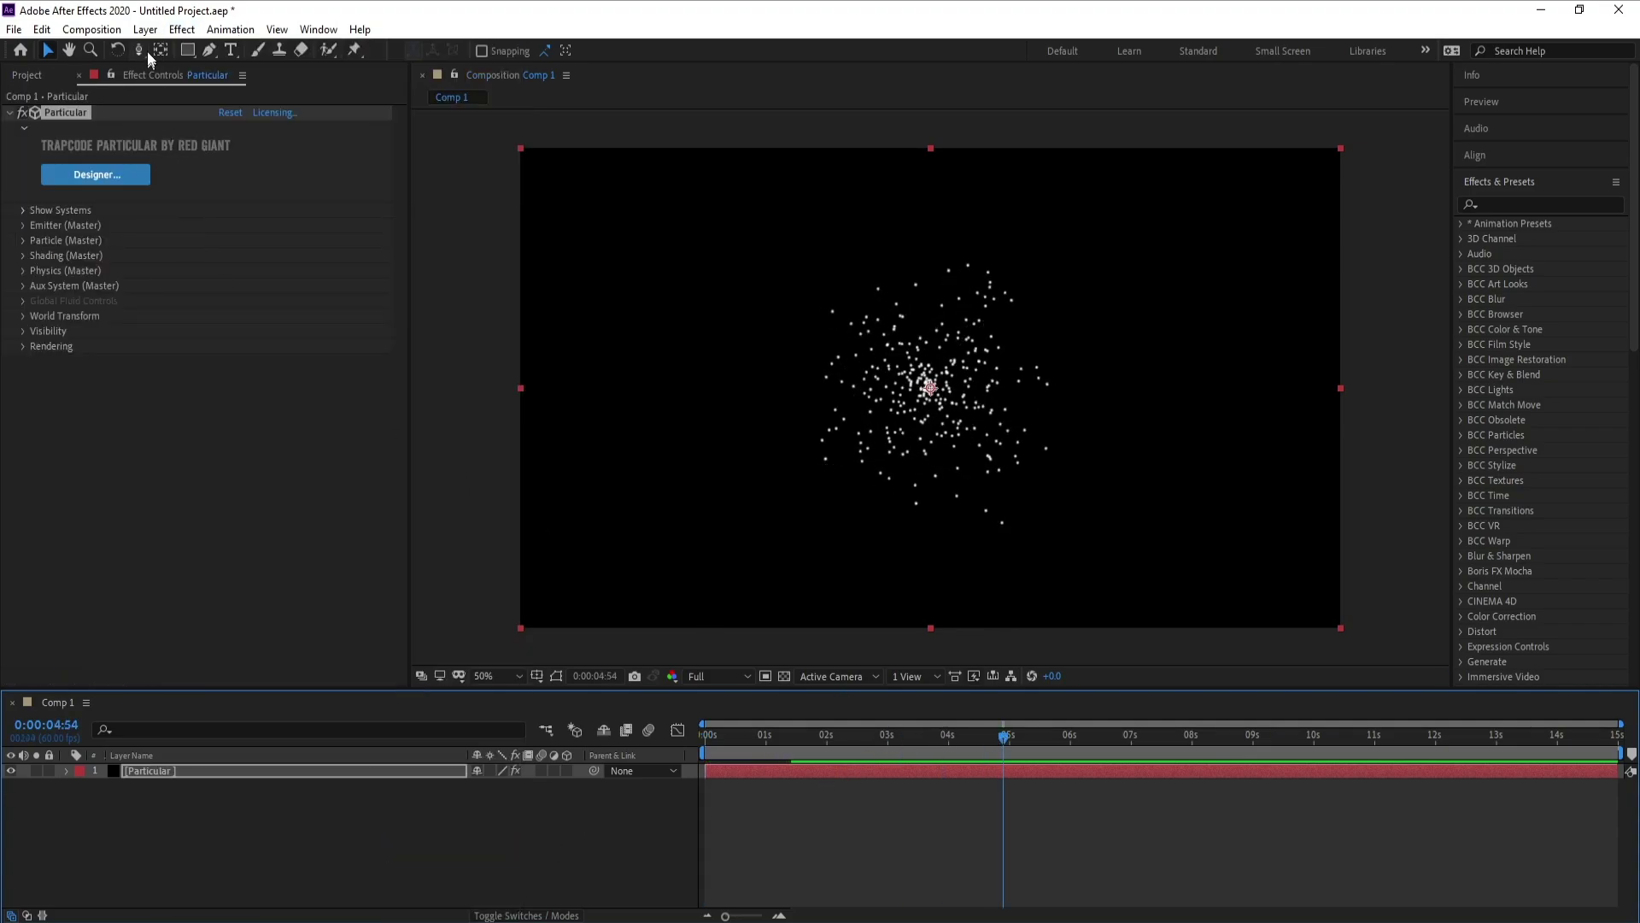
- Add a white point light with 100% intensity named Emitter
click(145, 29)
mouse_move(342, 50)
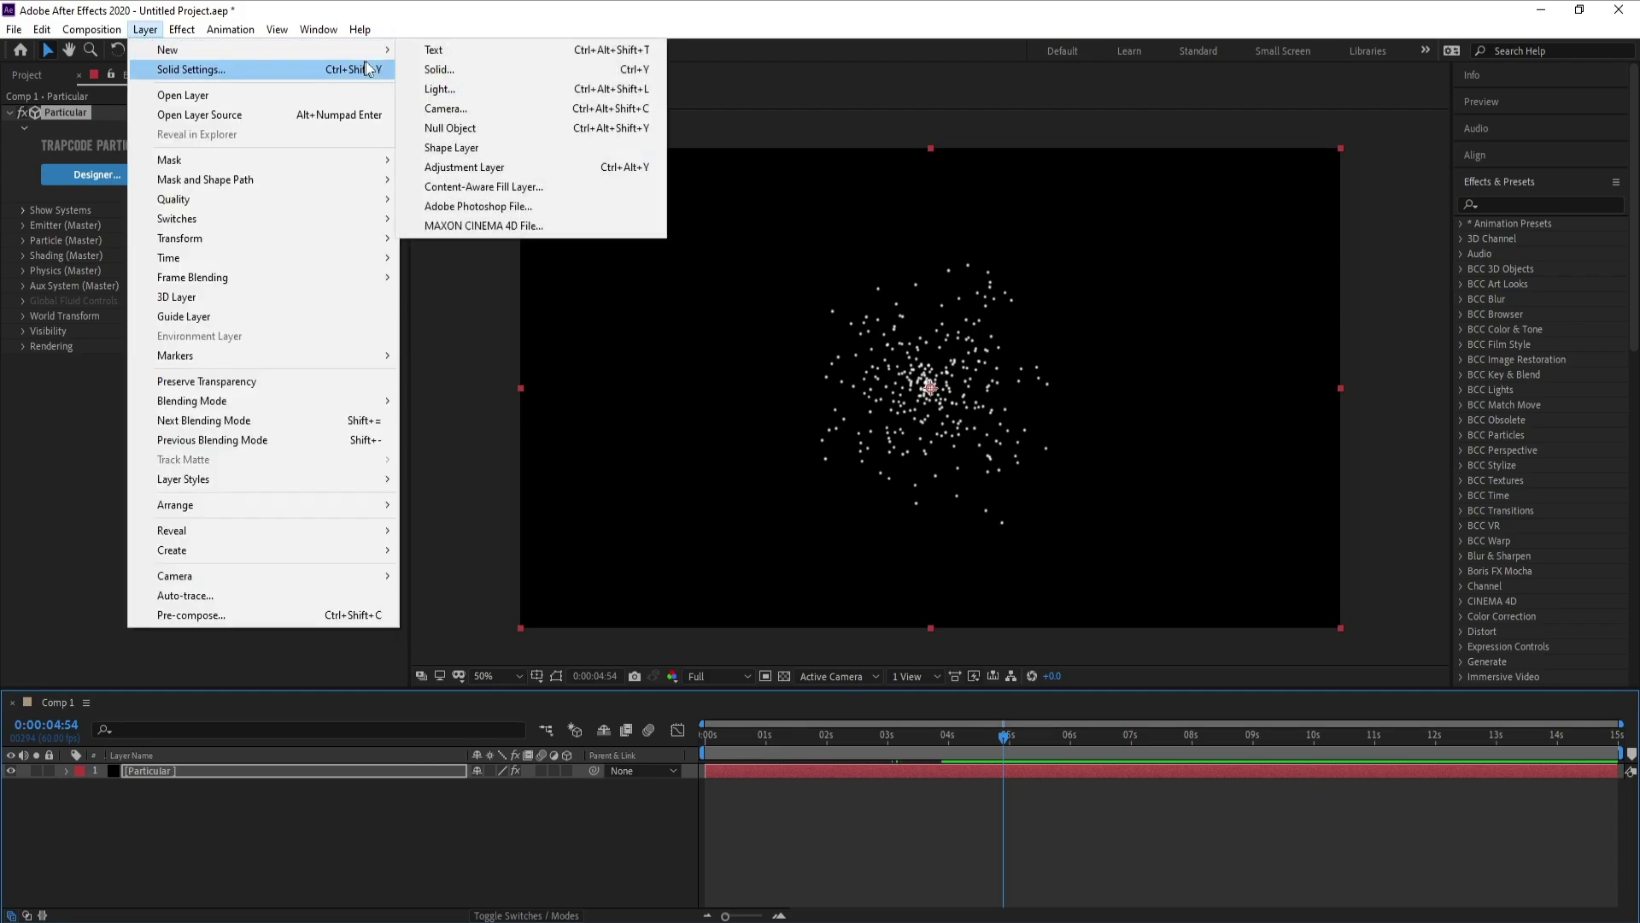
click(439, 91)
drag(606, 163, 509, 164)
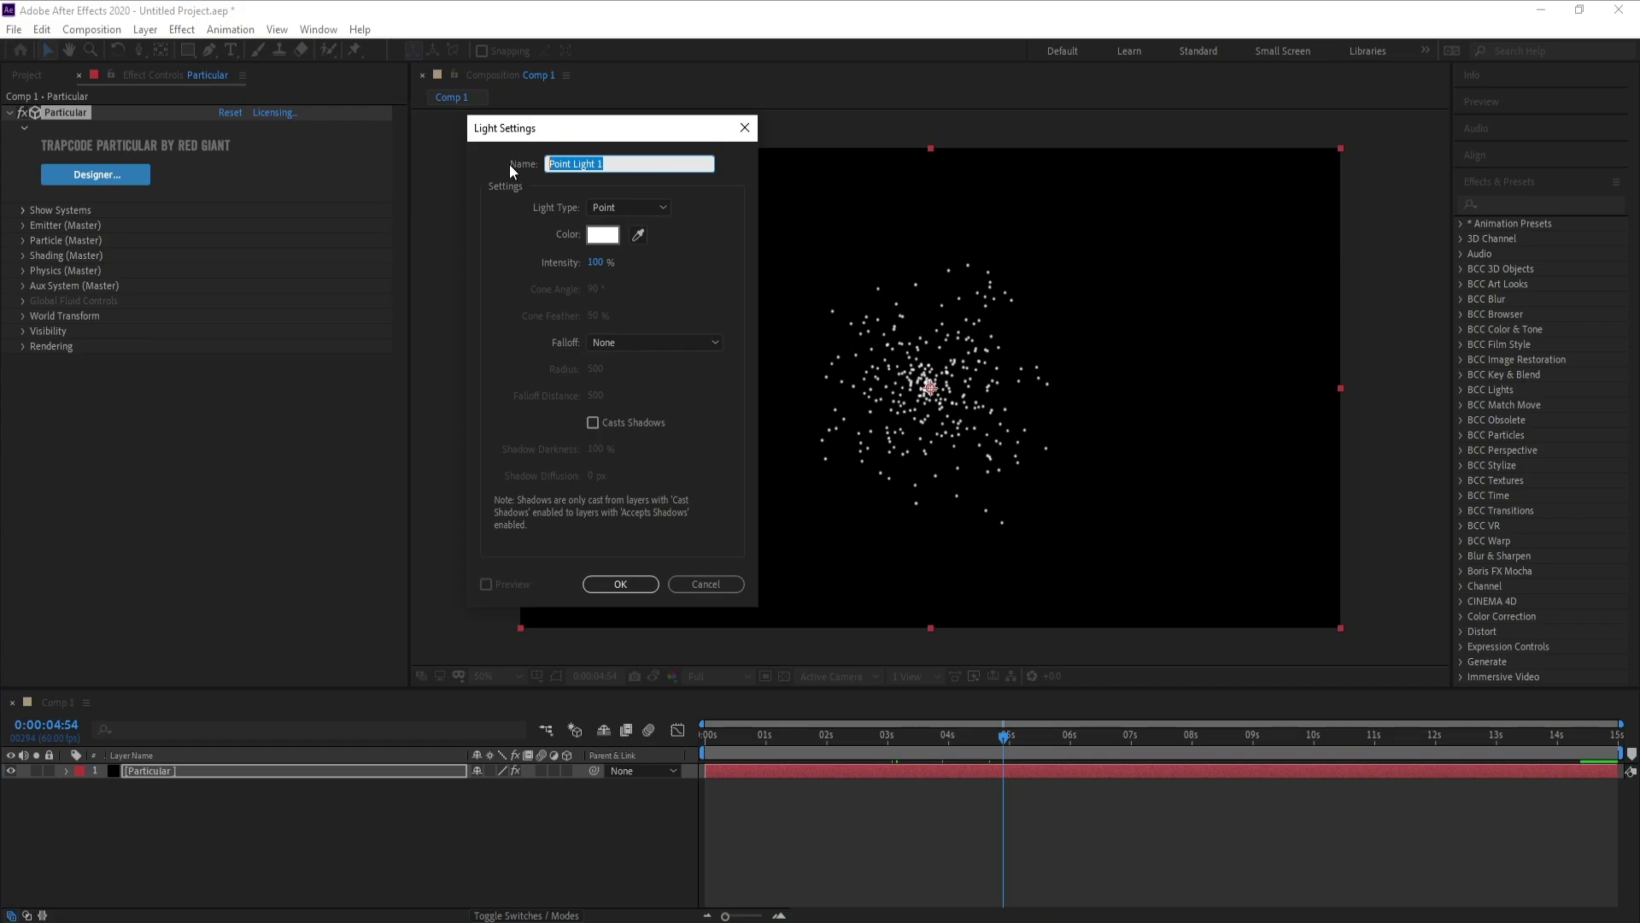
text(Emitter)
double_click(591, 169)
click(609, 164)
click(639, 587)
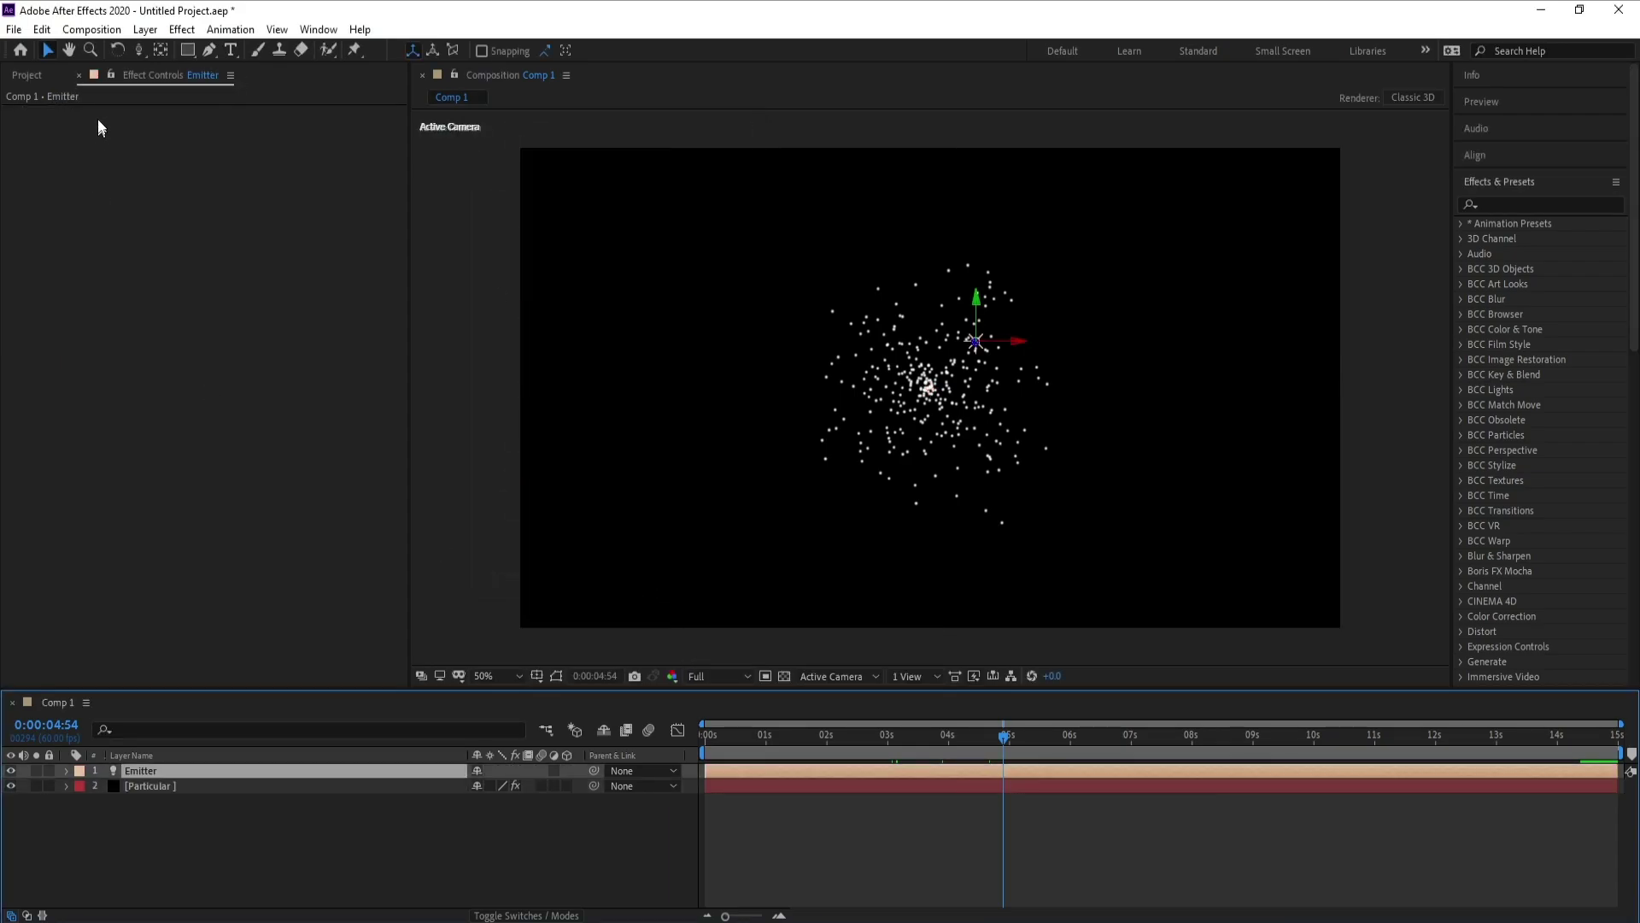
- Add a null object and rename it Contoller
click(141, 33)
mouse_move(167, 52)
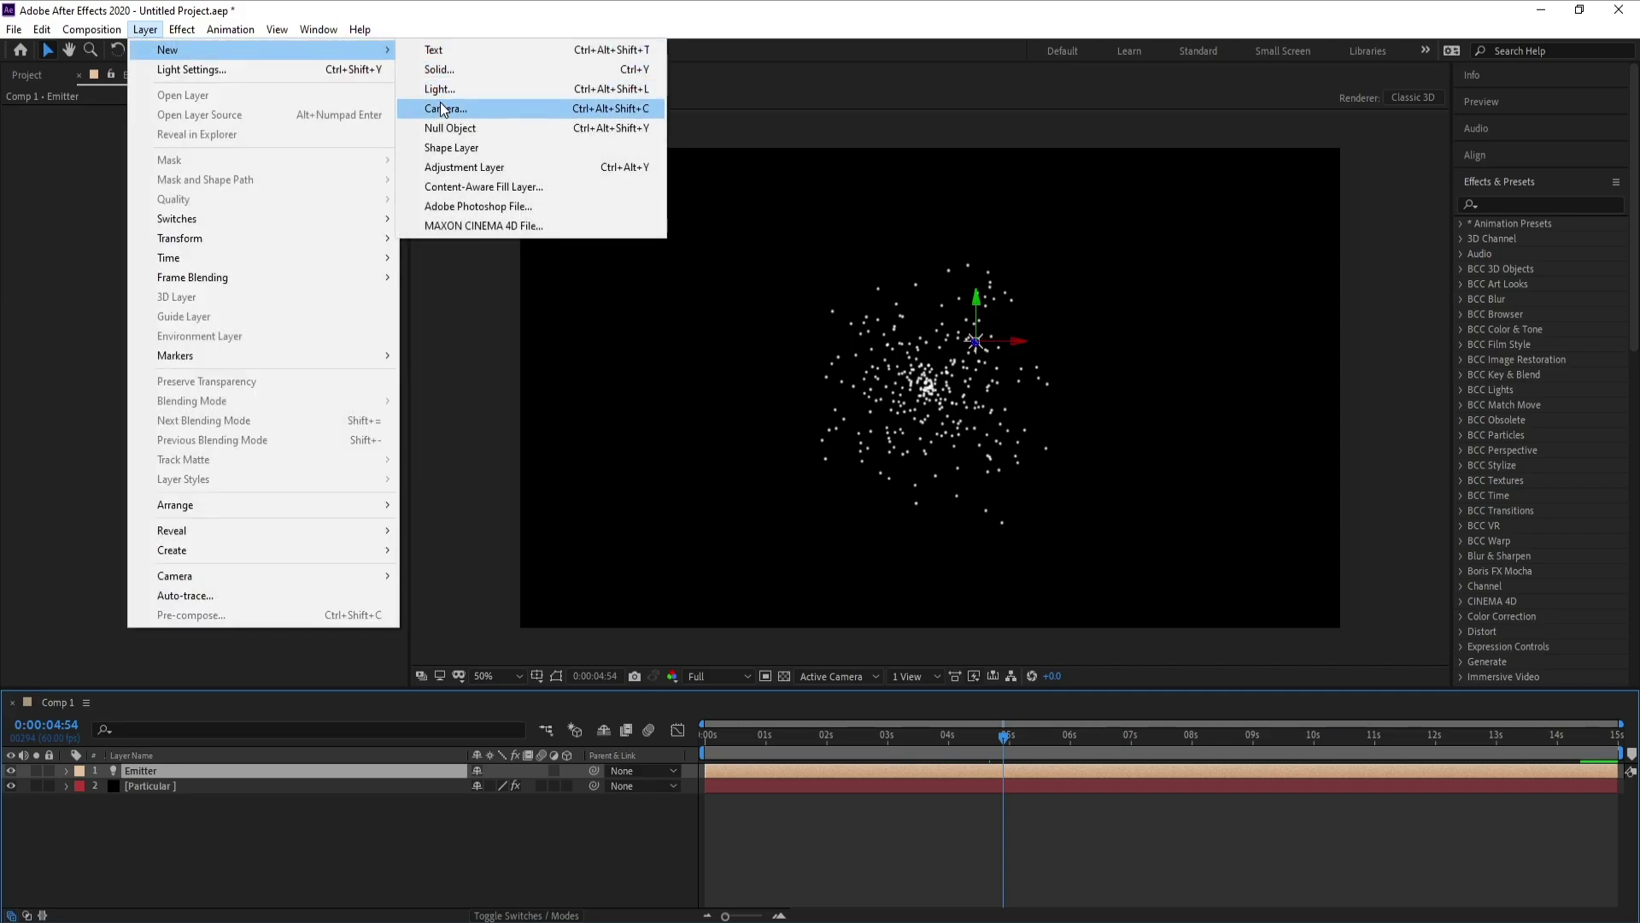
click(450, 131)
right_click(160, 772)
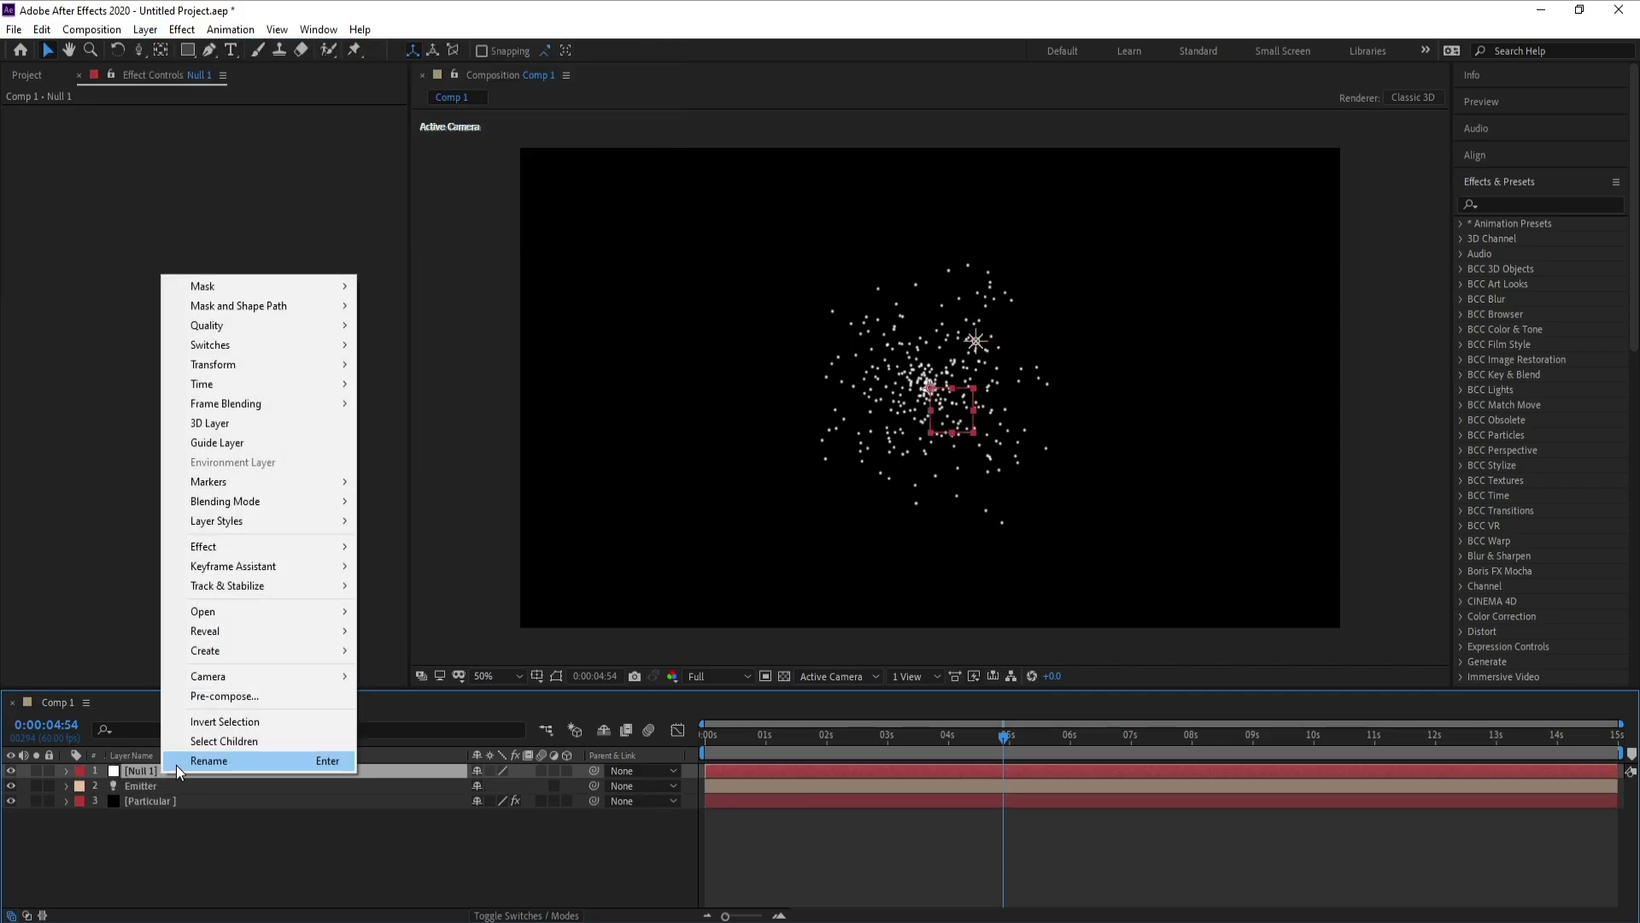
click(176, 765)
text(Contoller)
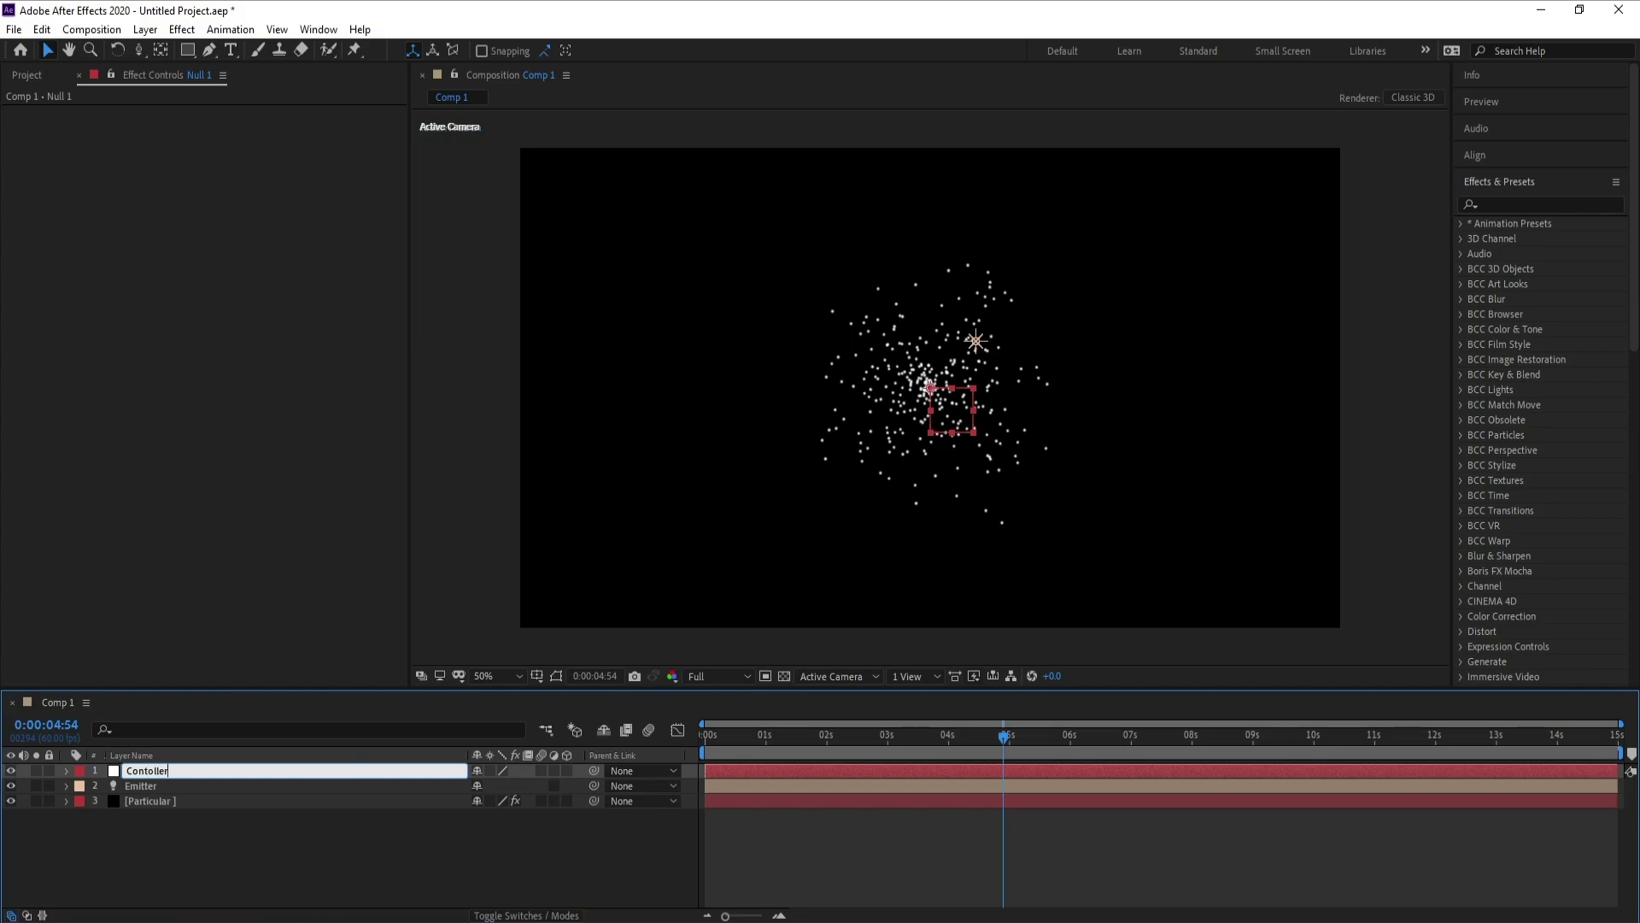
key(Return)
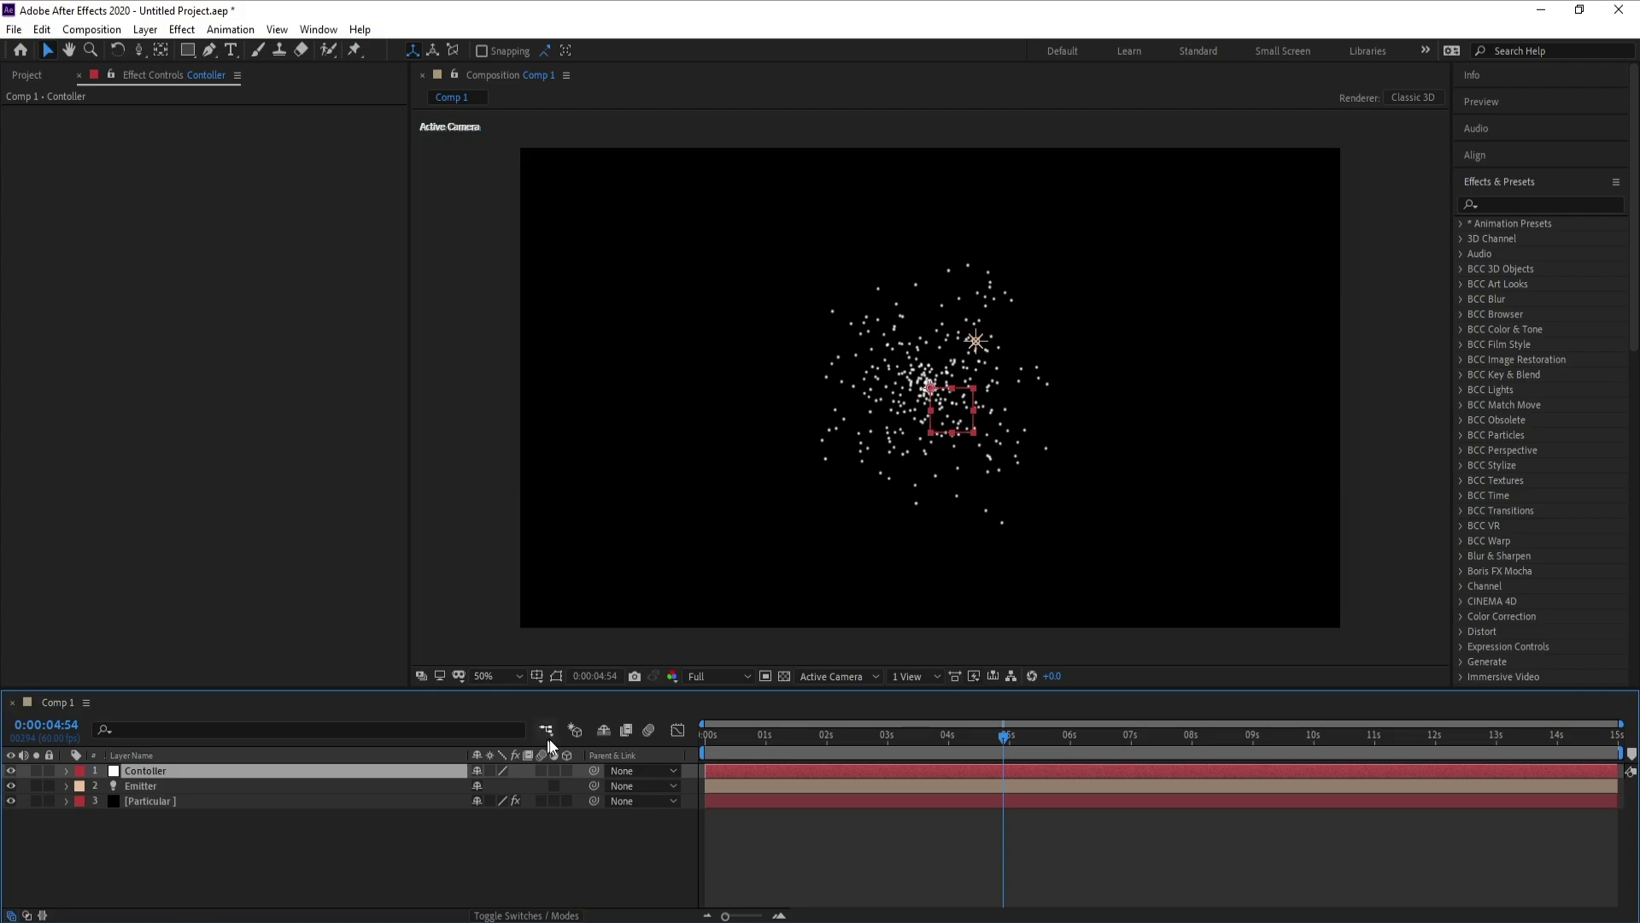
- Make the Contoller null a 3D layer and reveal the Position property of both Contoller and Emitter
click(566, 771)
key(p)
click(155, 802)
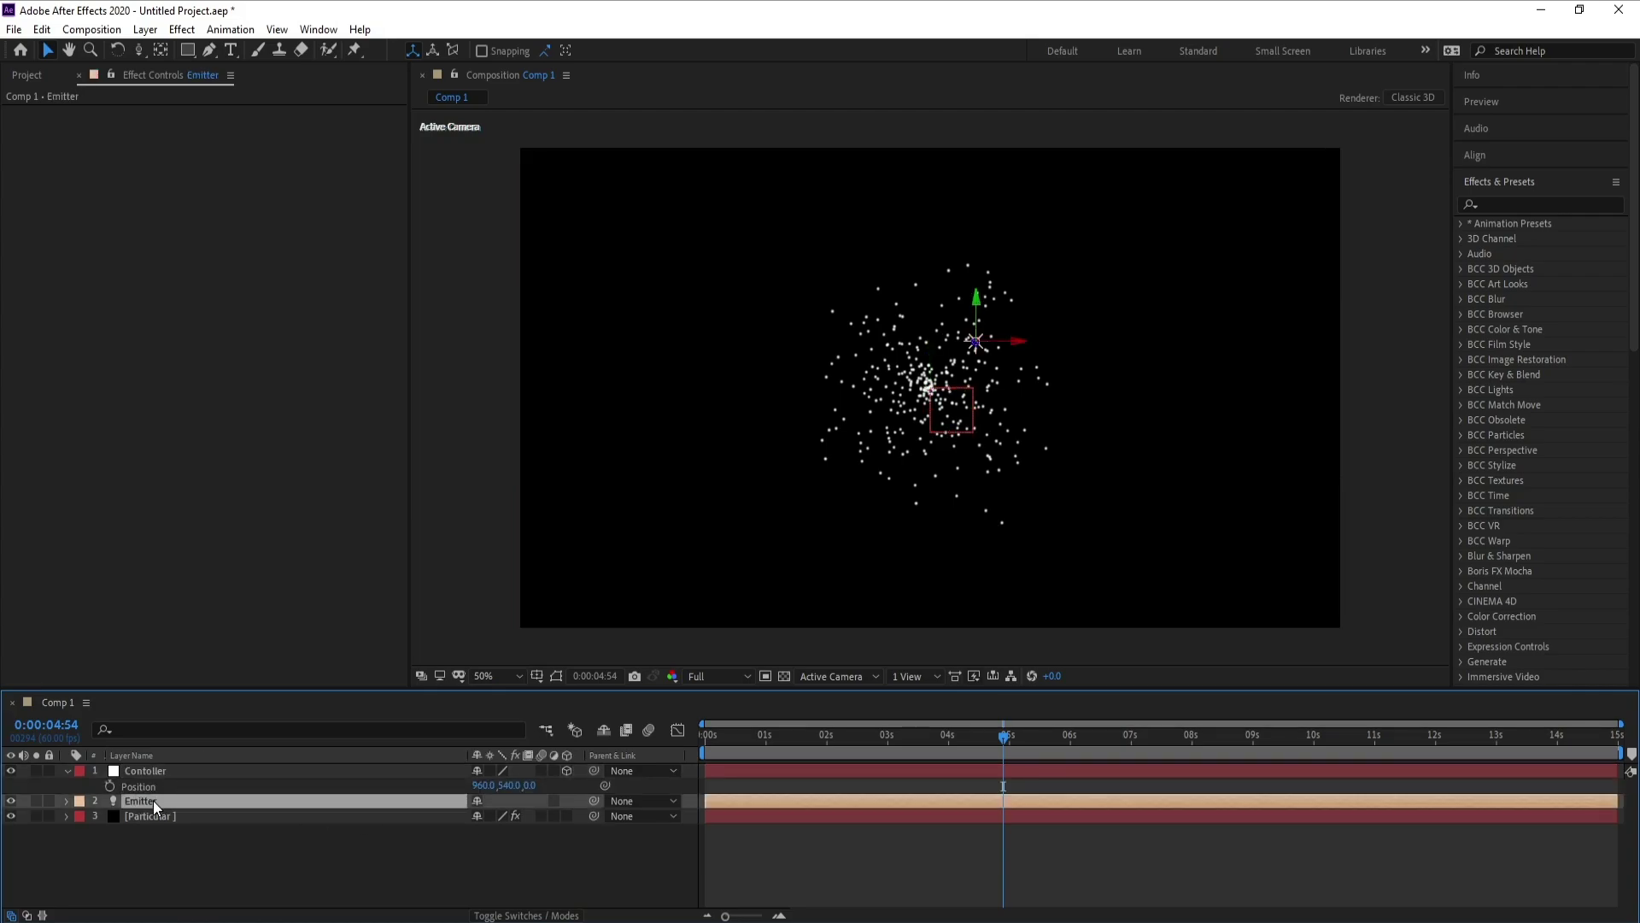
key(p)
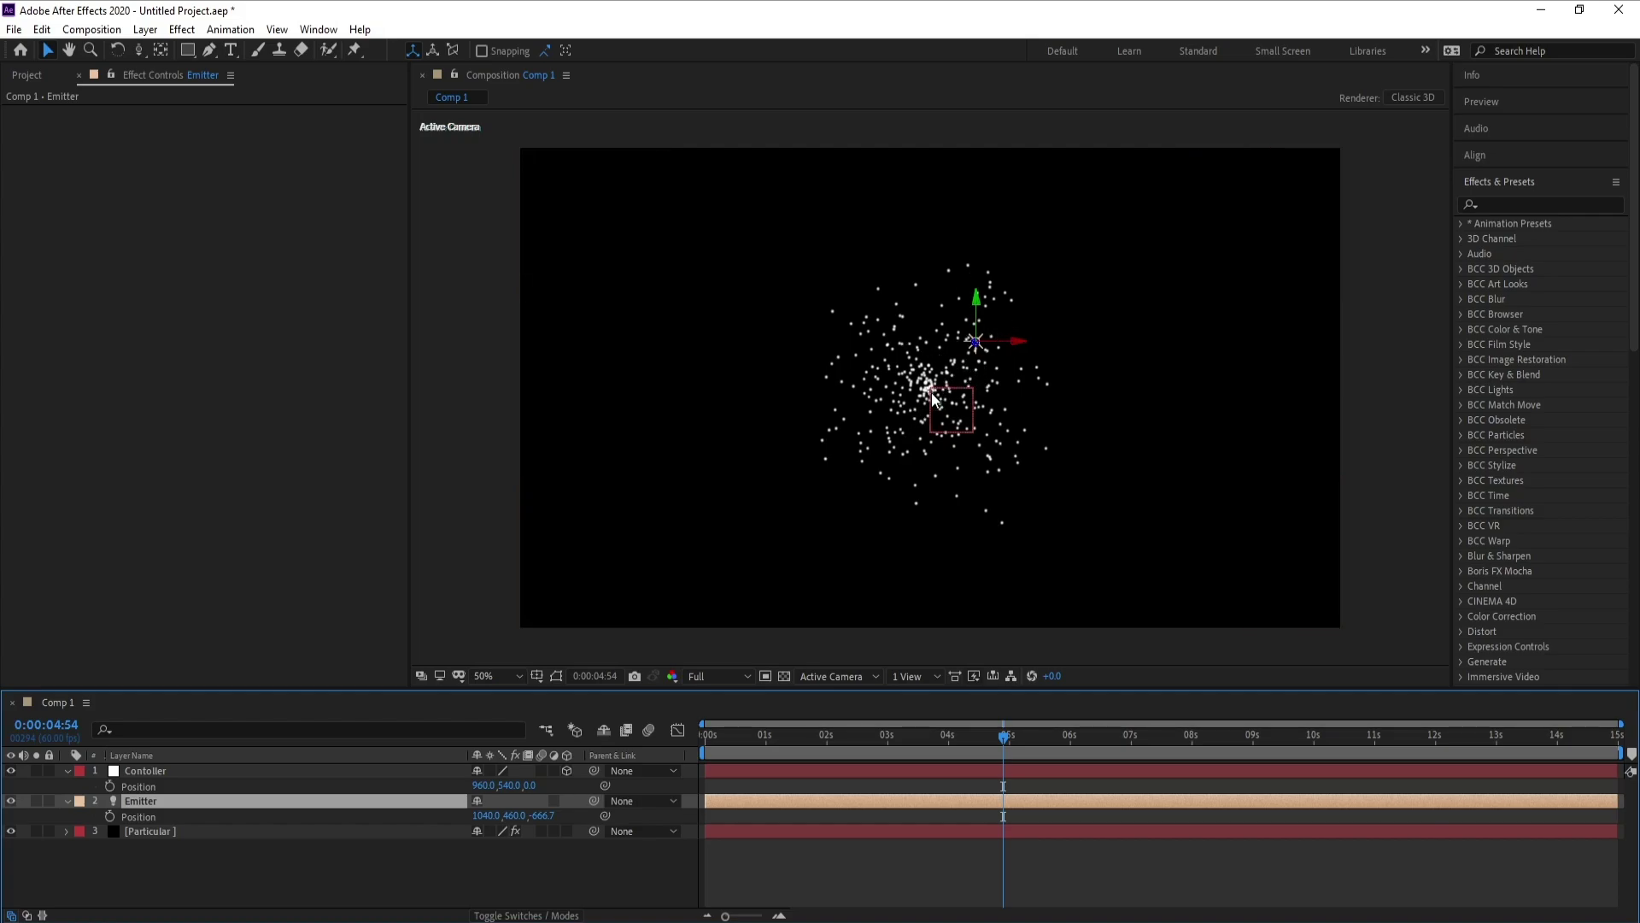
click(137, 771)
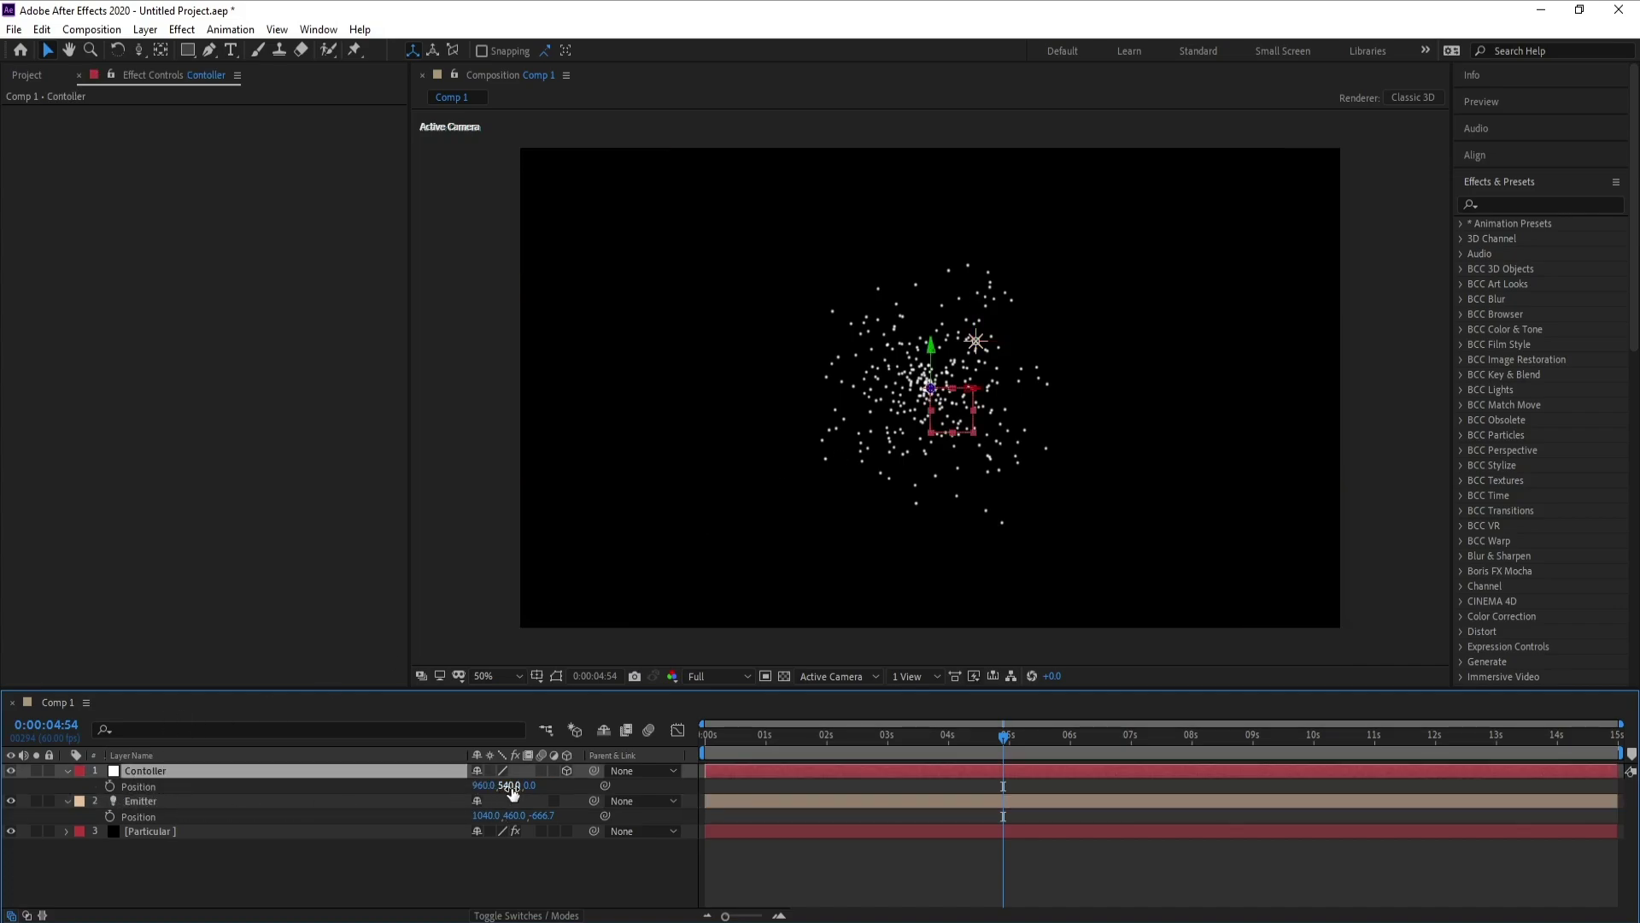
click(144, 801)
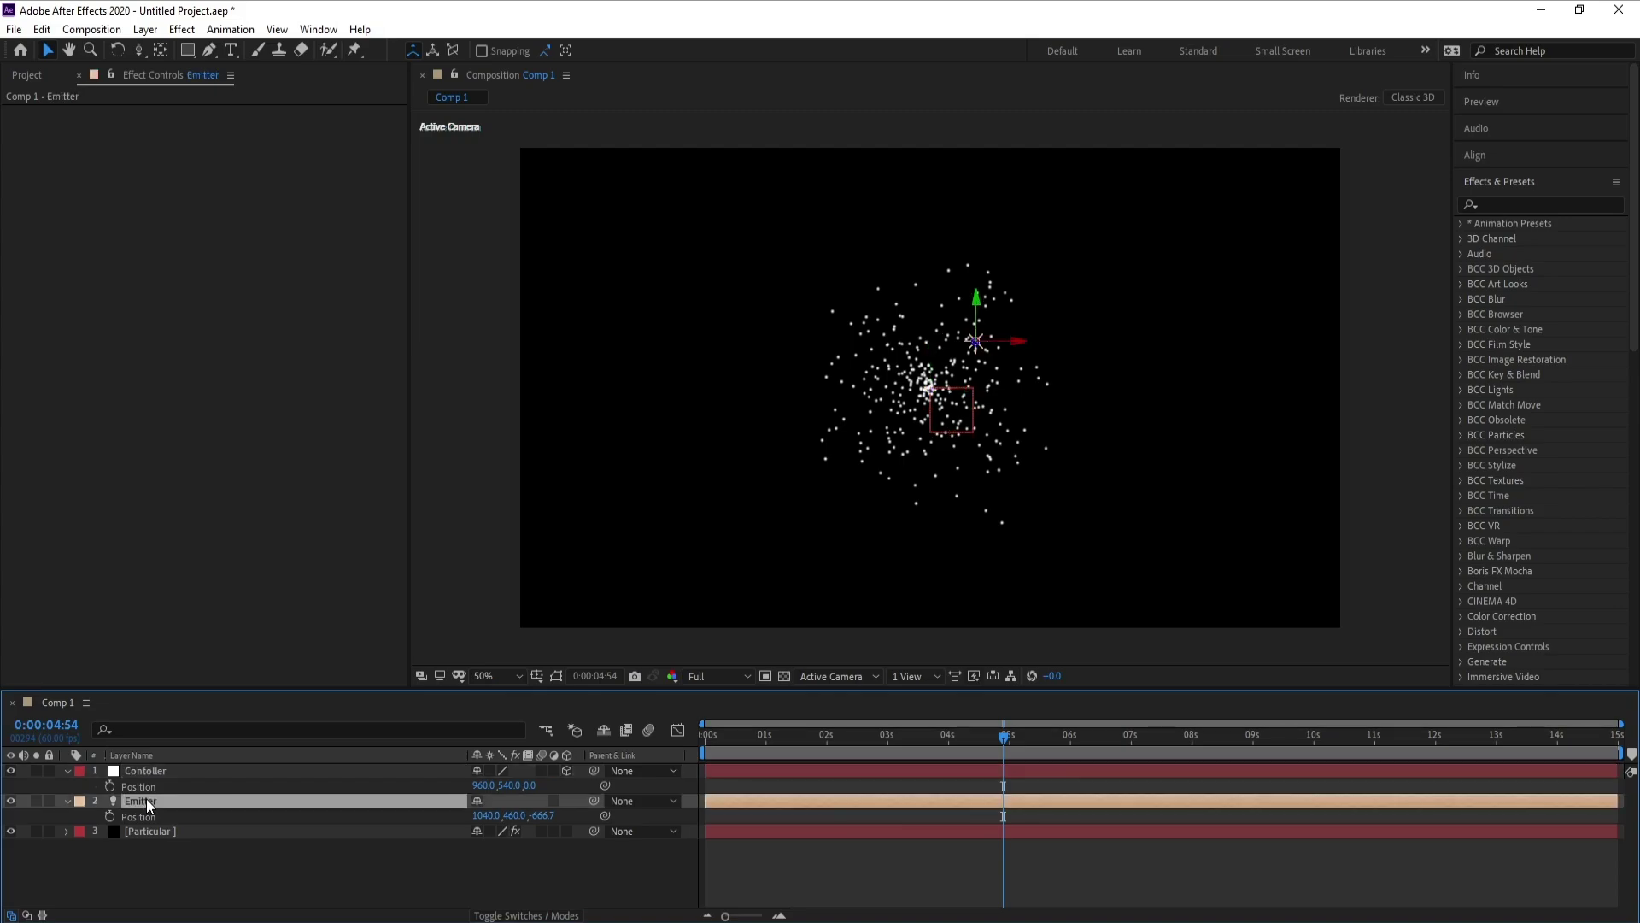
- Set the Emitter light's Position to 960, 540, 0 to match the Contoller null
click(484, 785)
click(493, 816)
text(0)
click(511, 785)
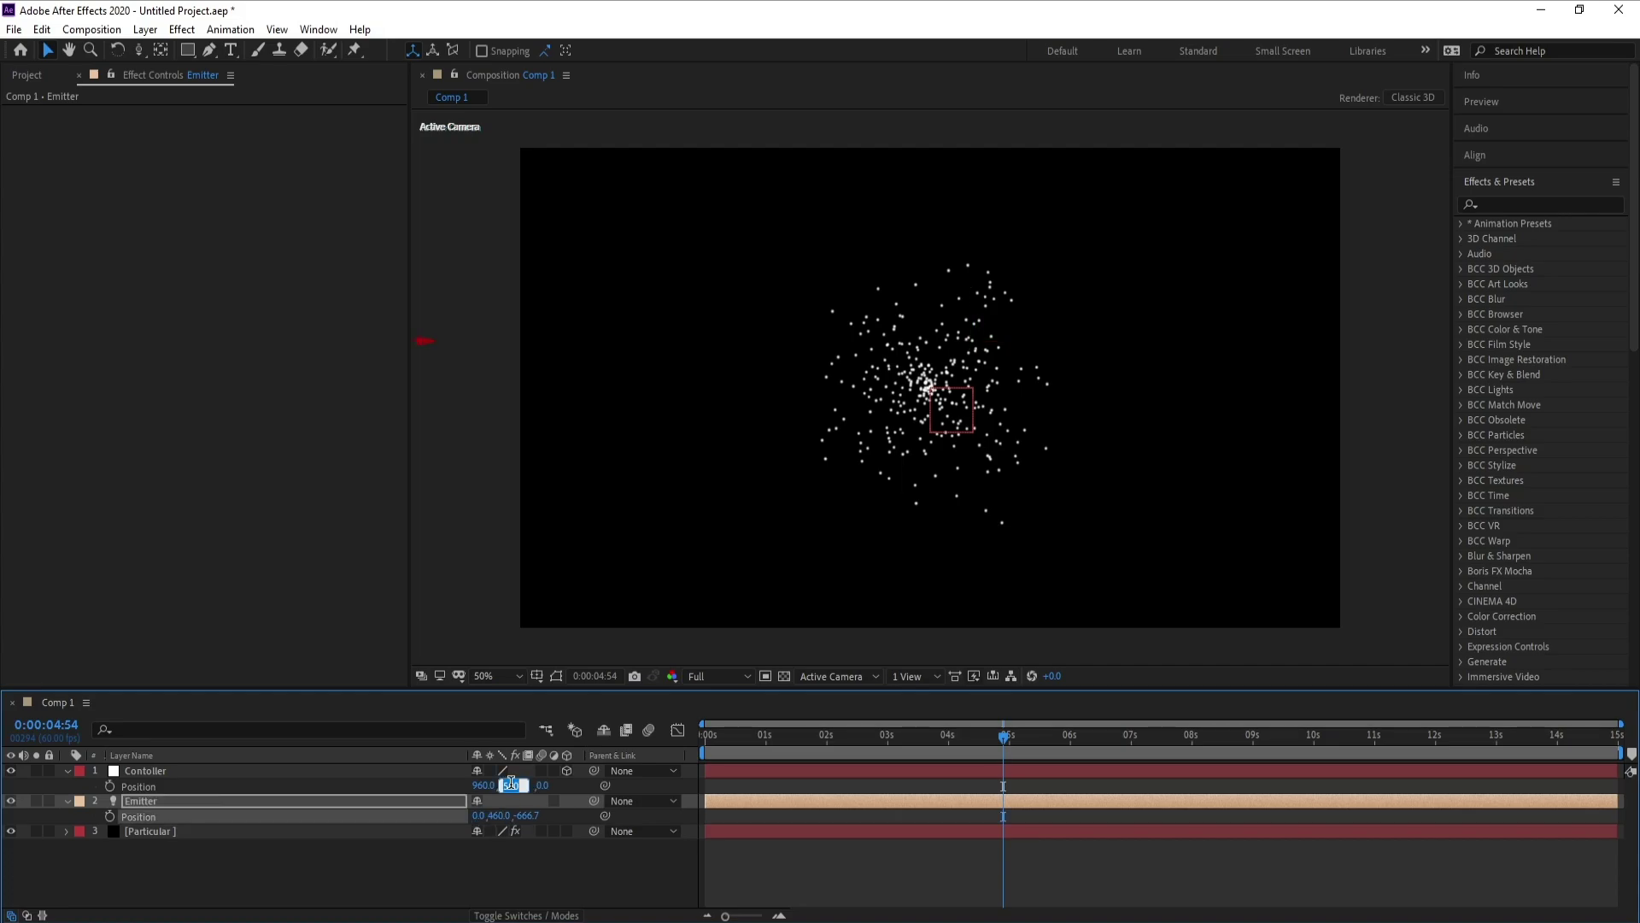
click(500, 816)
text(540)
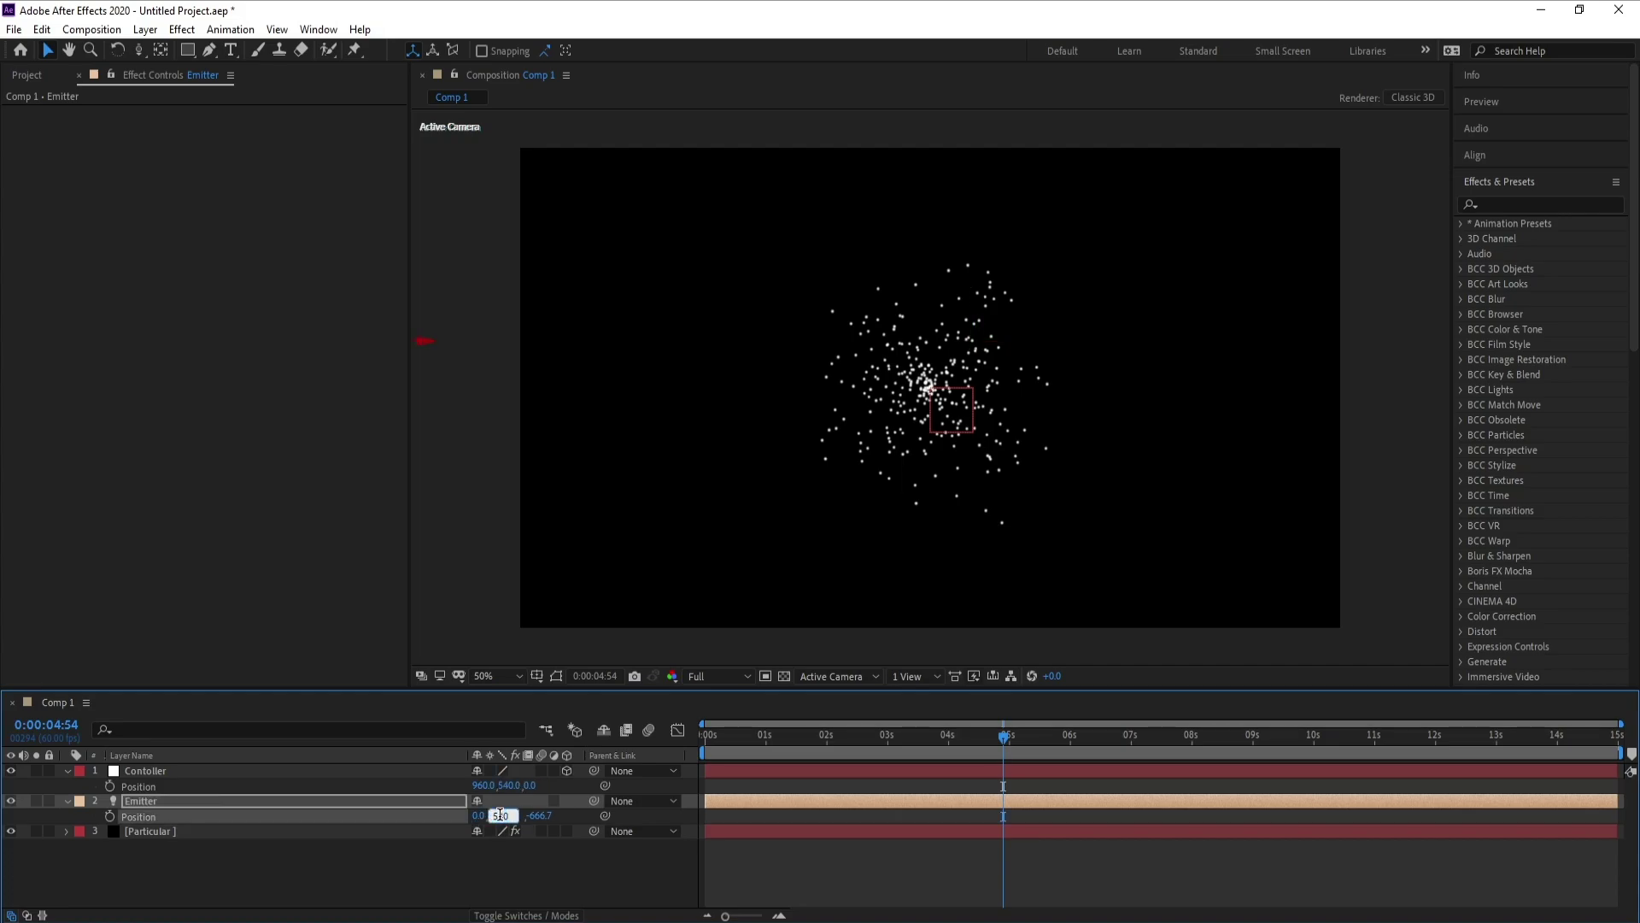
click(481, 785)
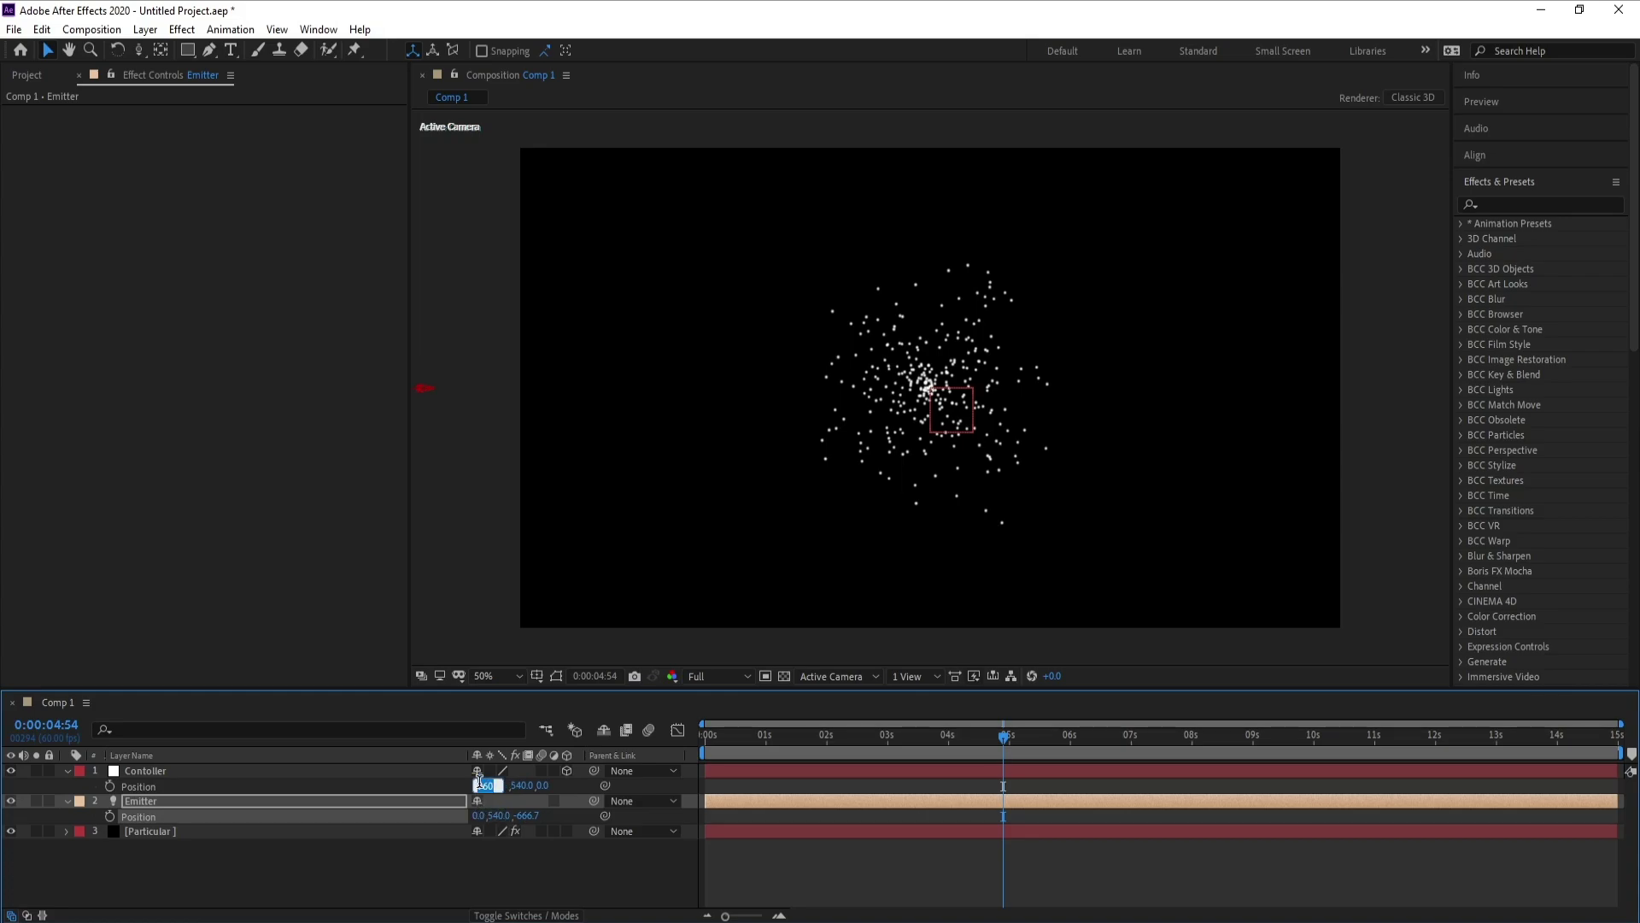
click(478, 816)
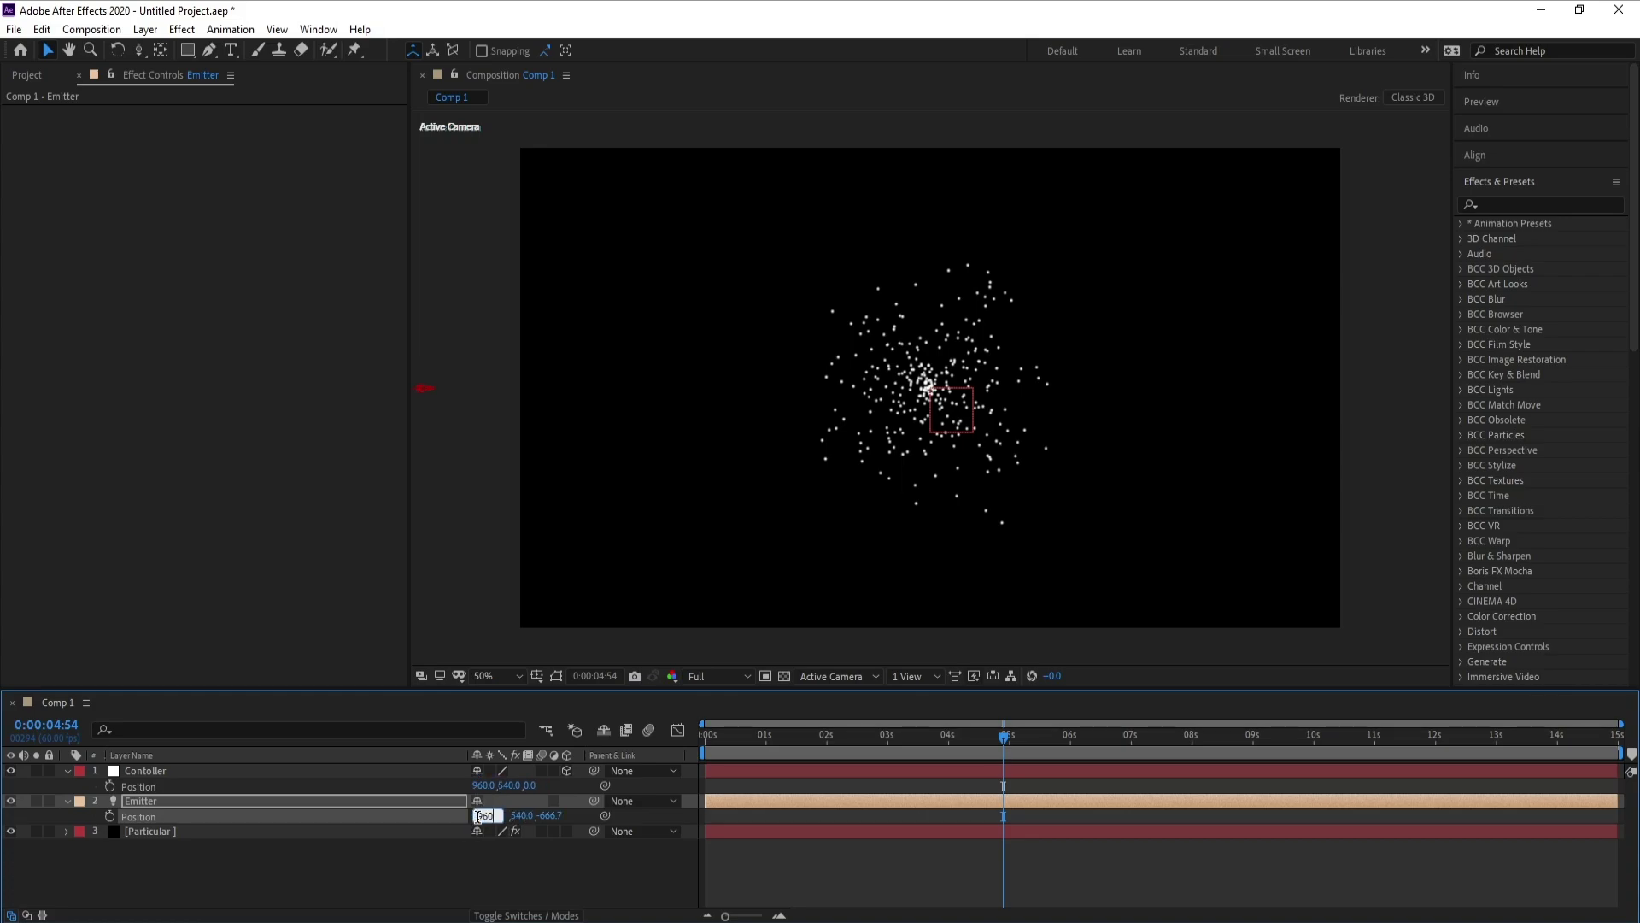
key(Return)
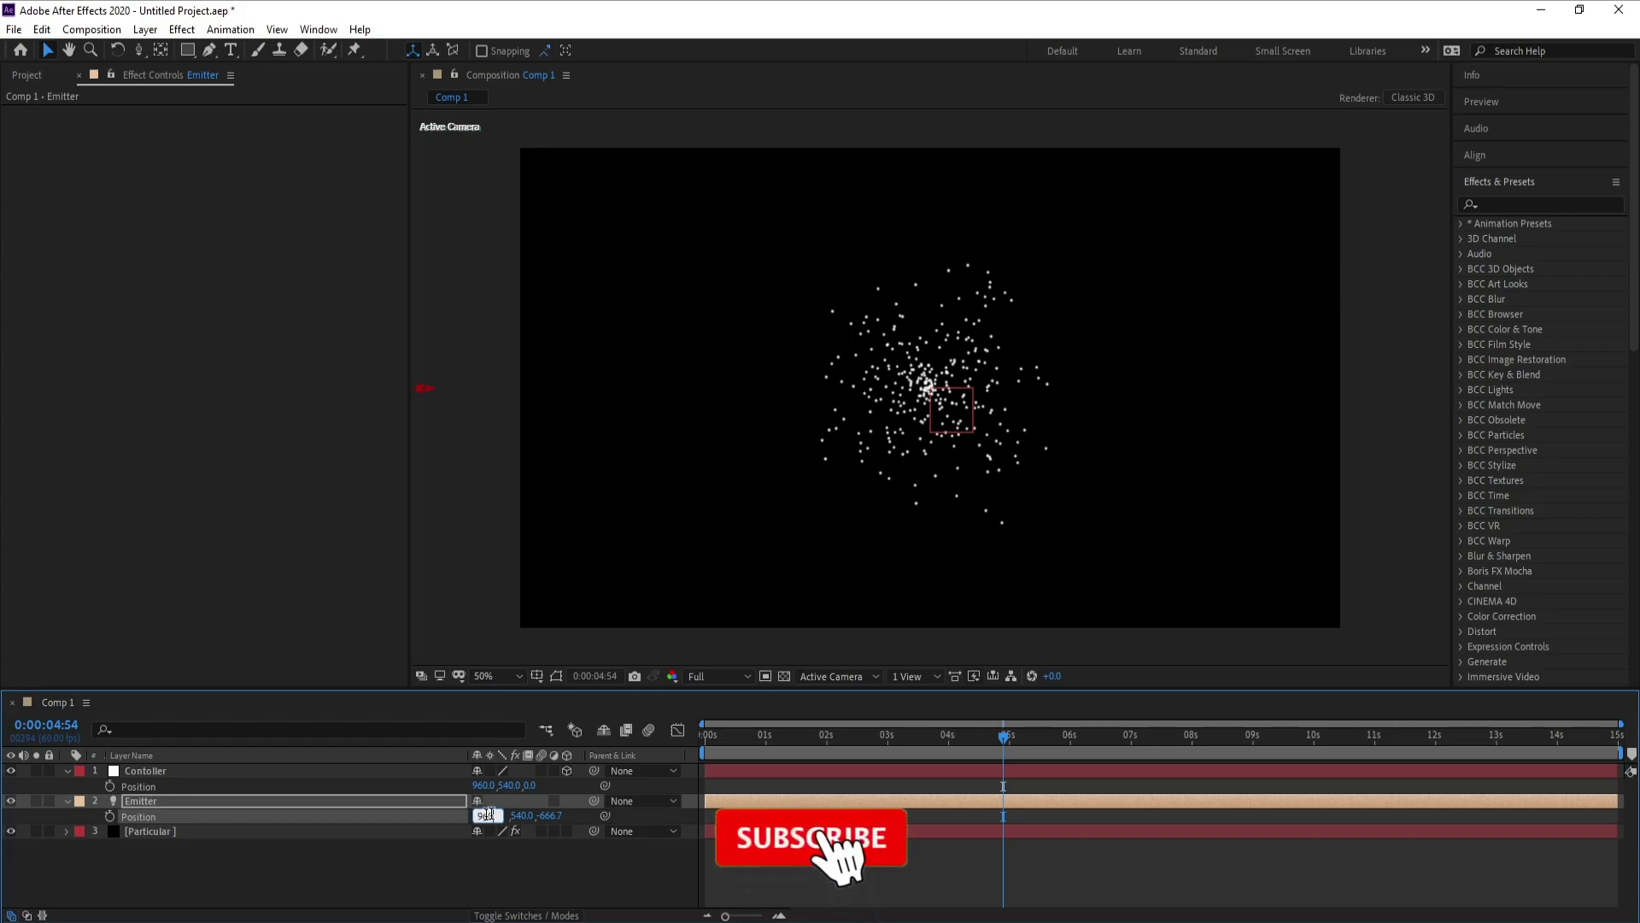
click(545, 816)
text(0)
key(Return)
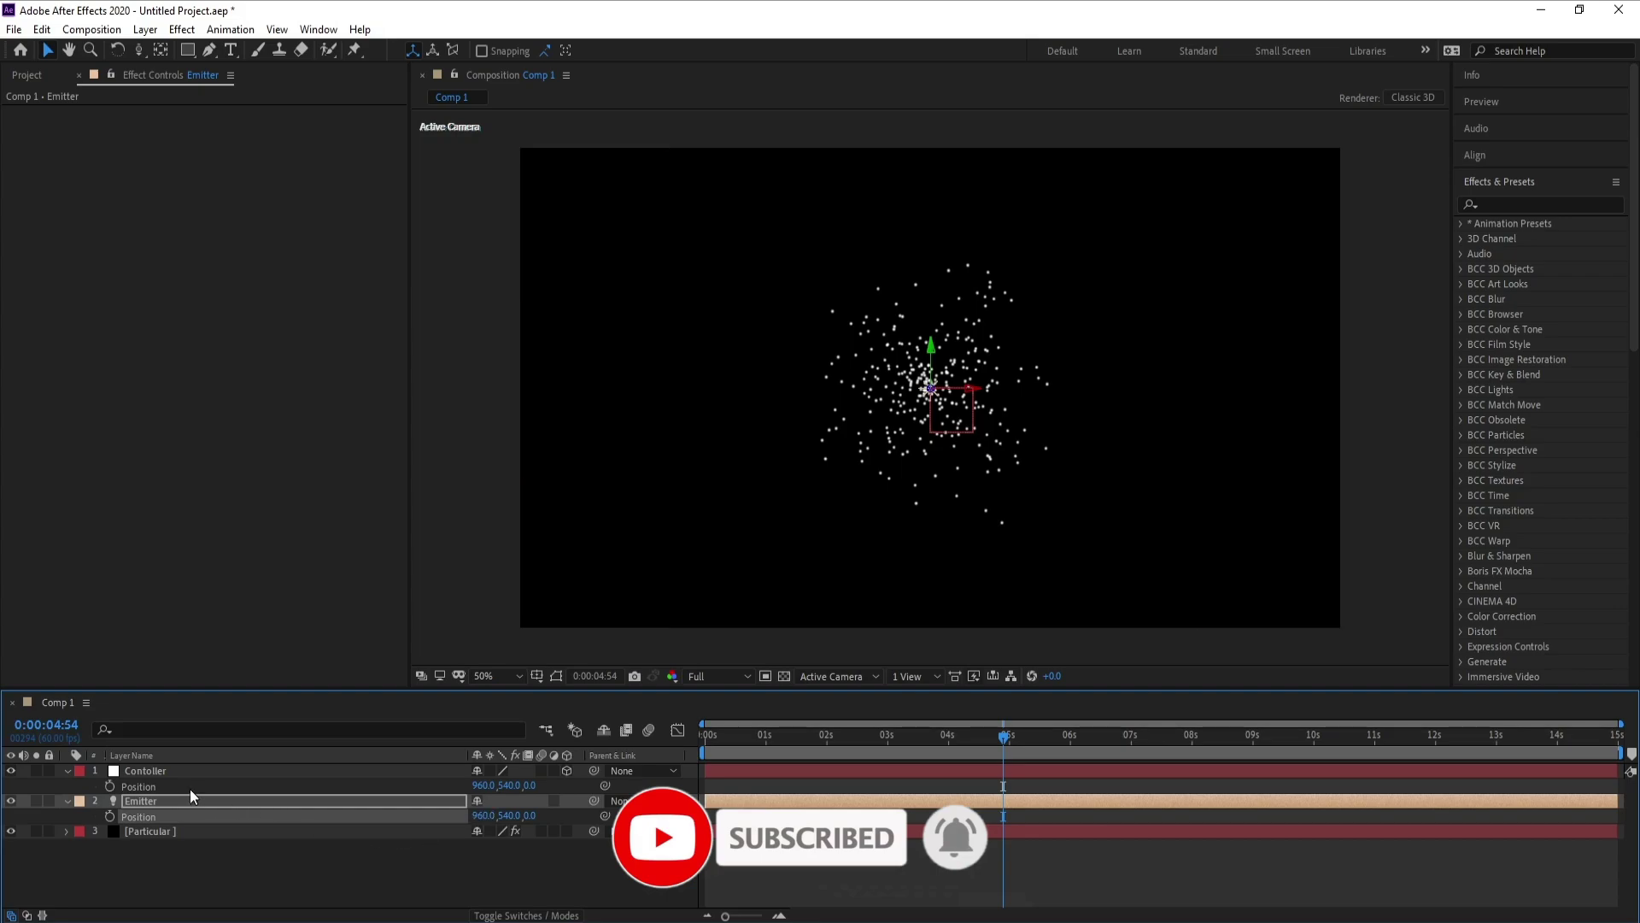
- Parent the Emitter light to the Contoller null and collapse both layers' properties
click(146, 801)
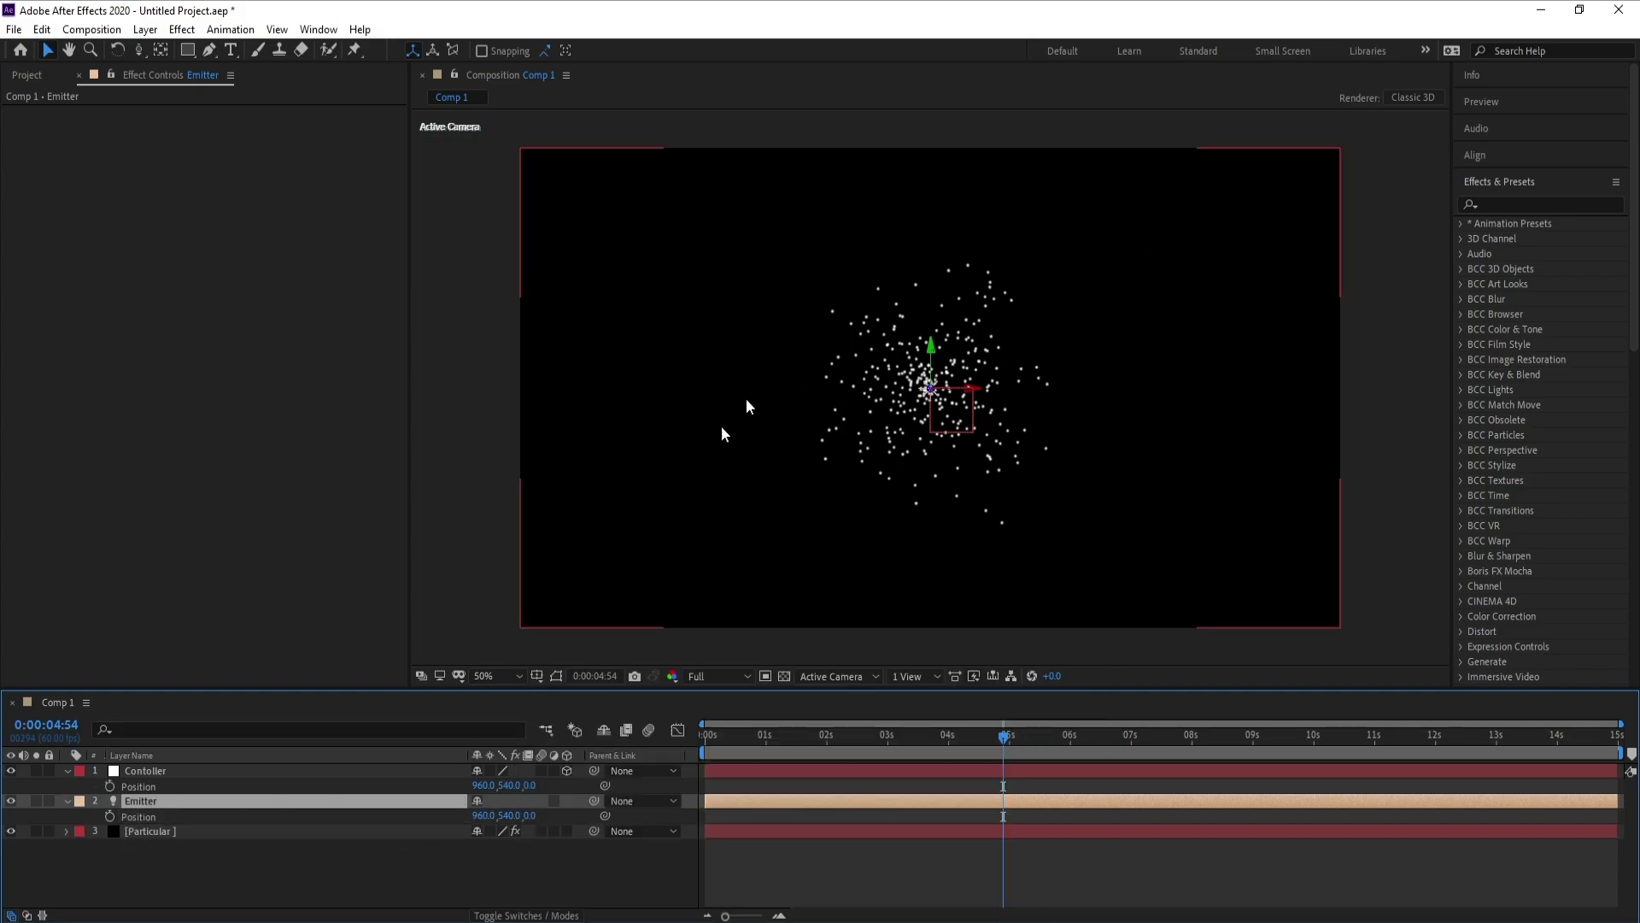
click(153, 772)
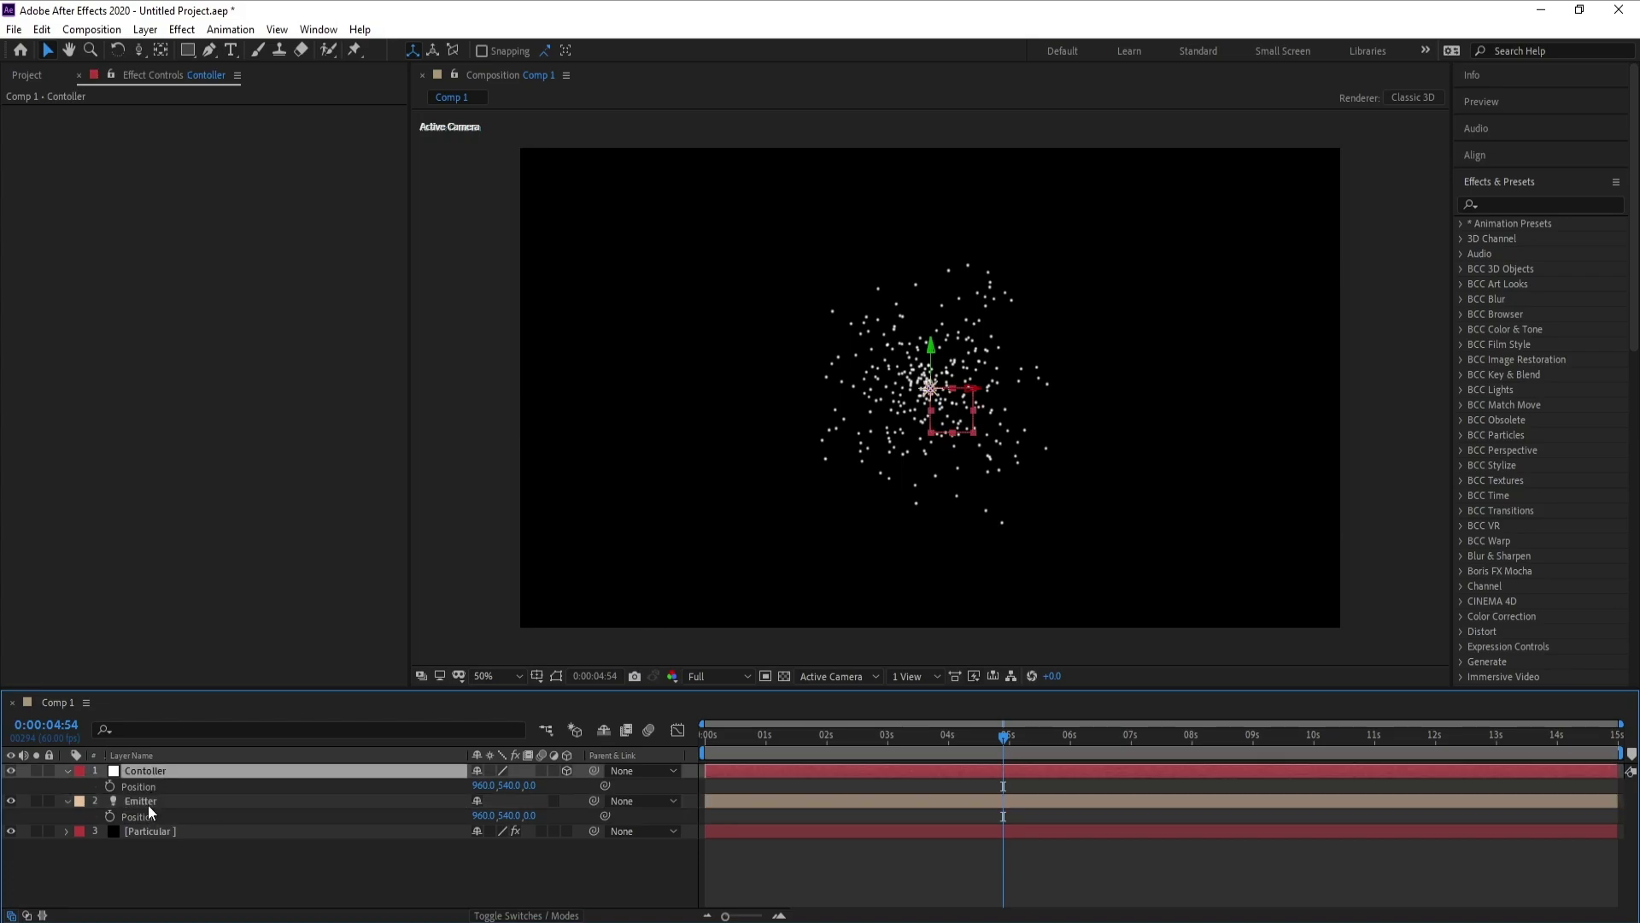
click(147, 804)
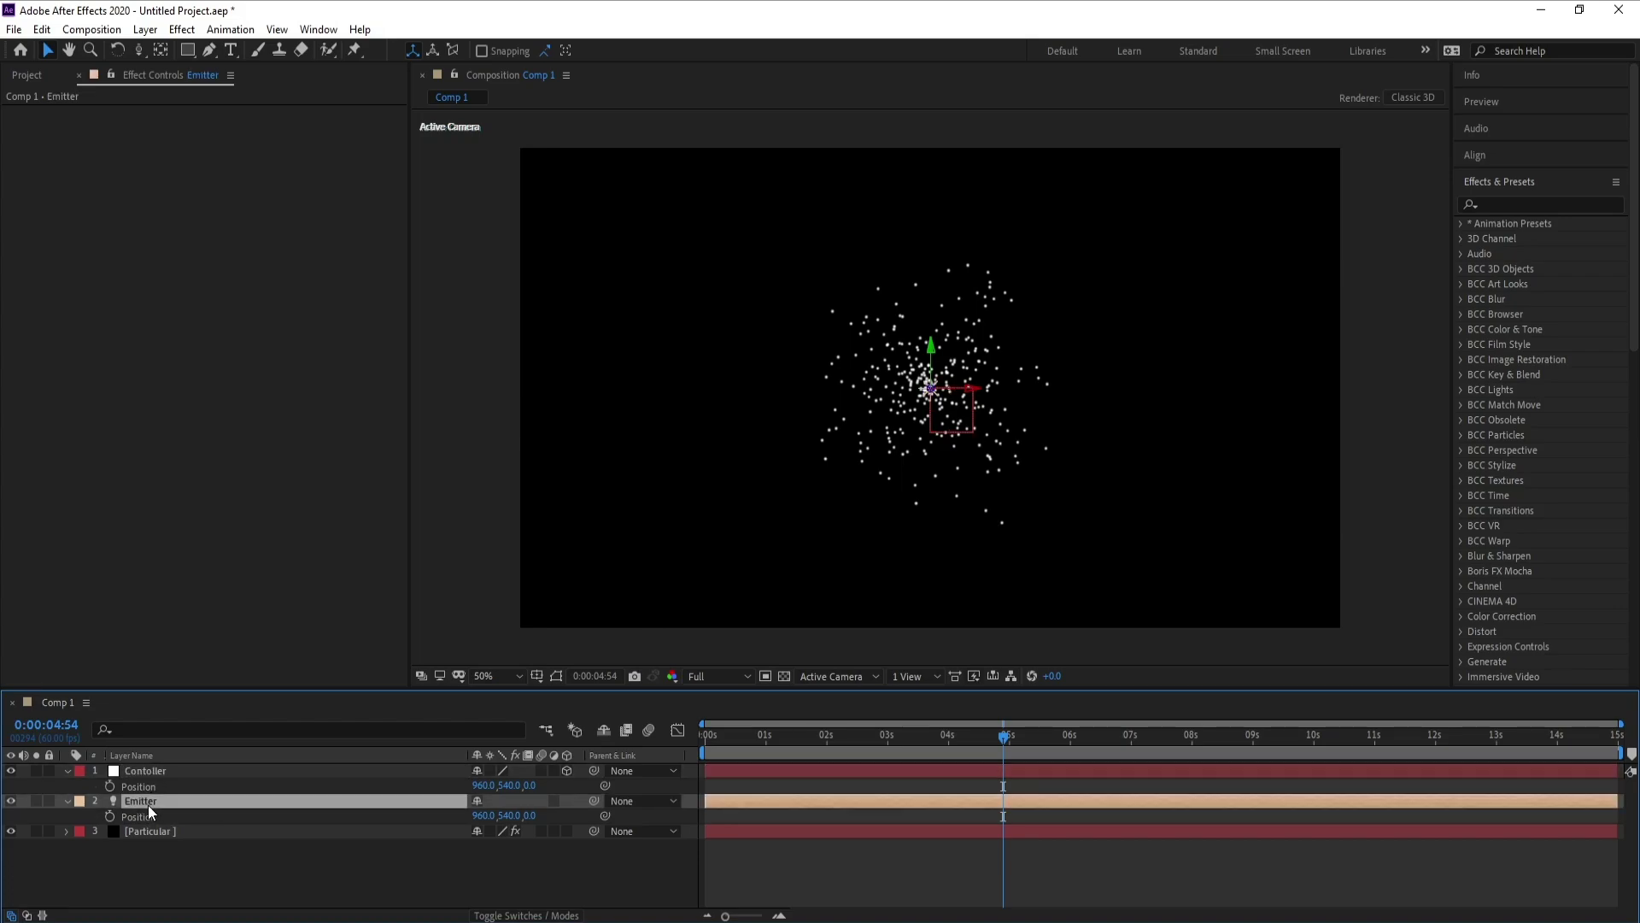
click(624, 801)
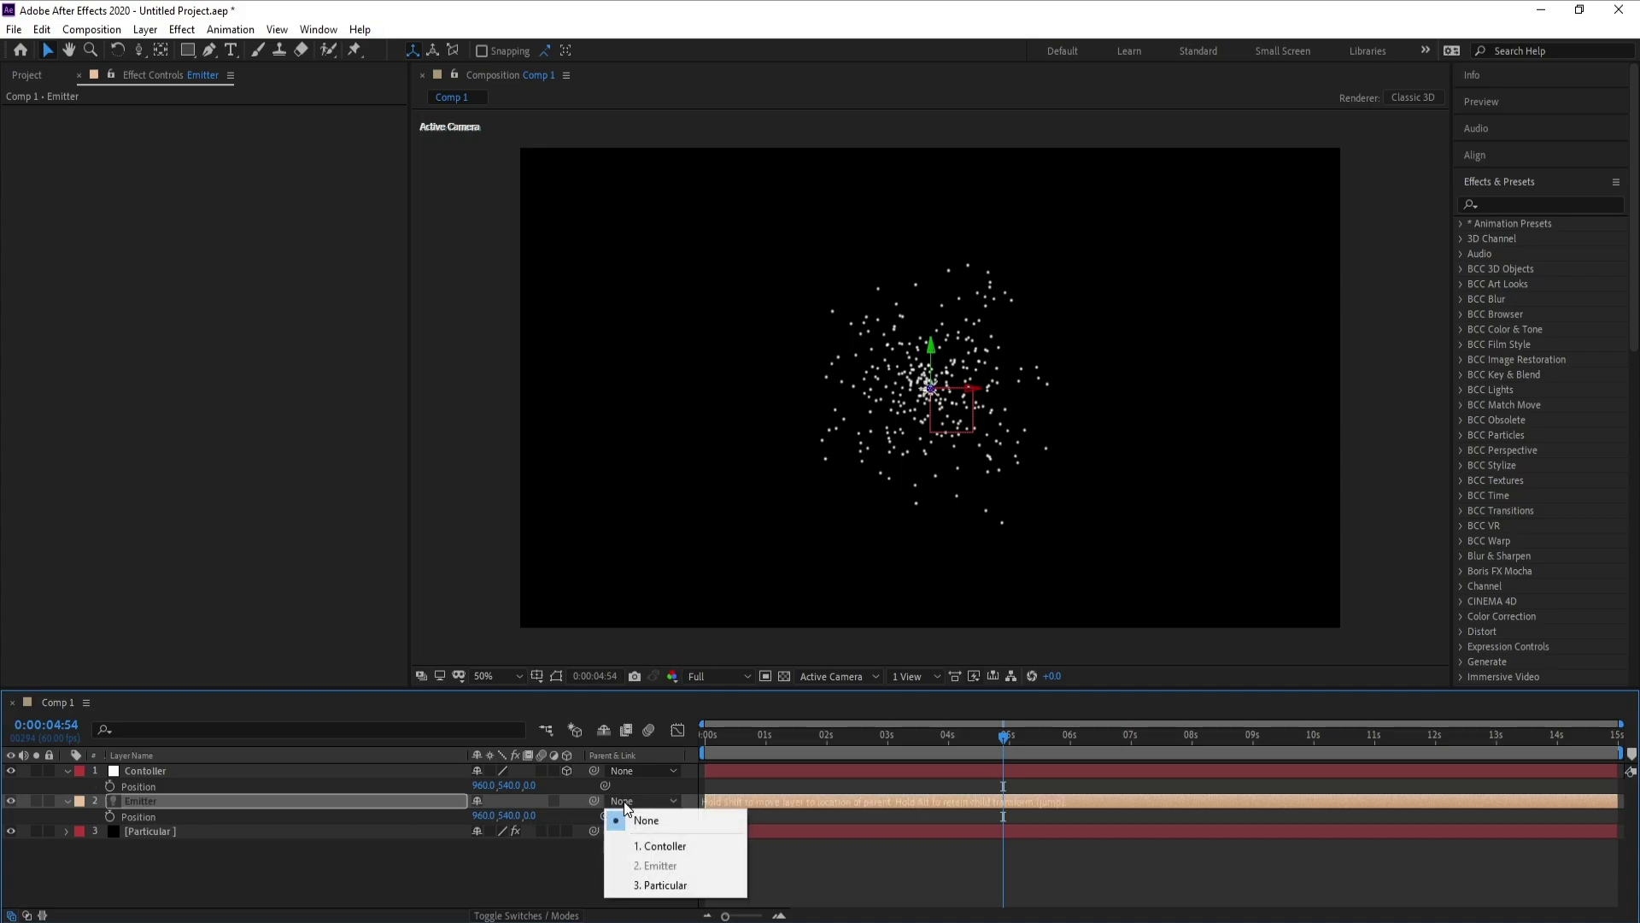
click(659, 845)
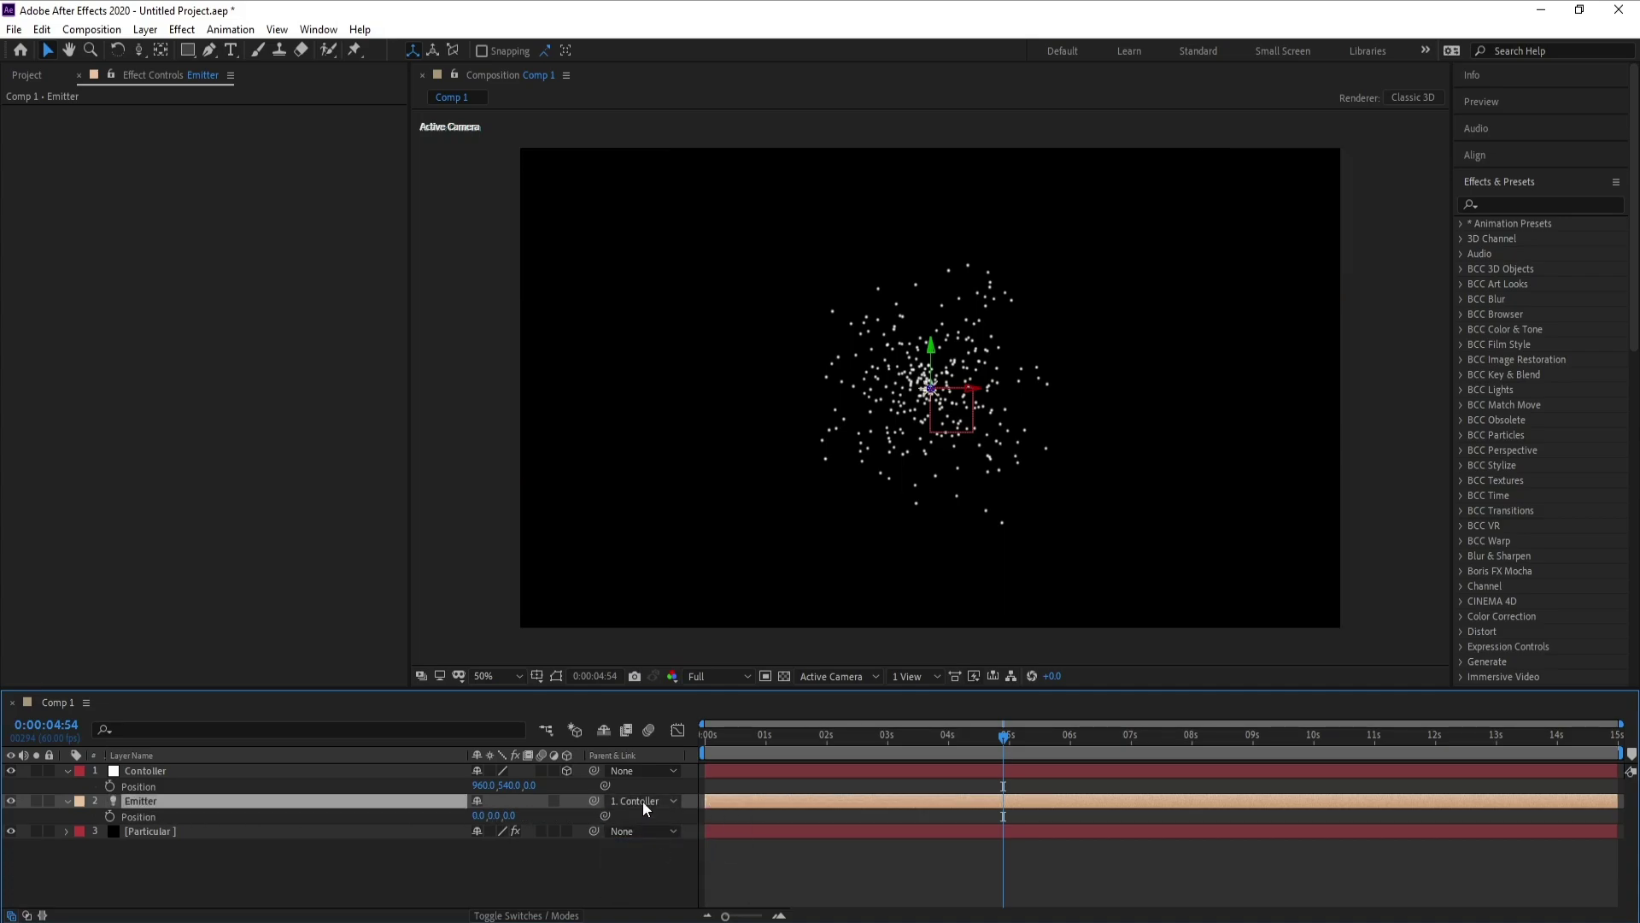
click(66, 771)
click(66, 785)
- Set the Emitter Type of the Particular effect on the solid to Light(s)
click(160, 801)
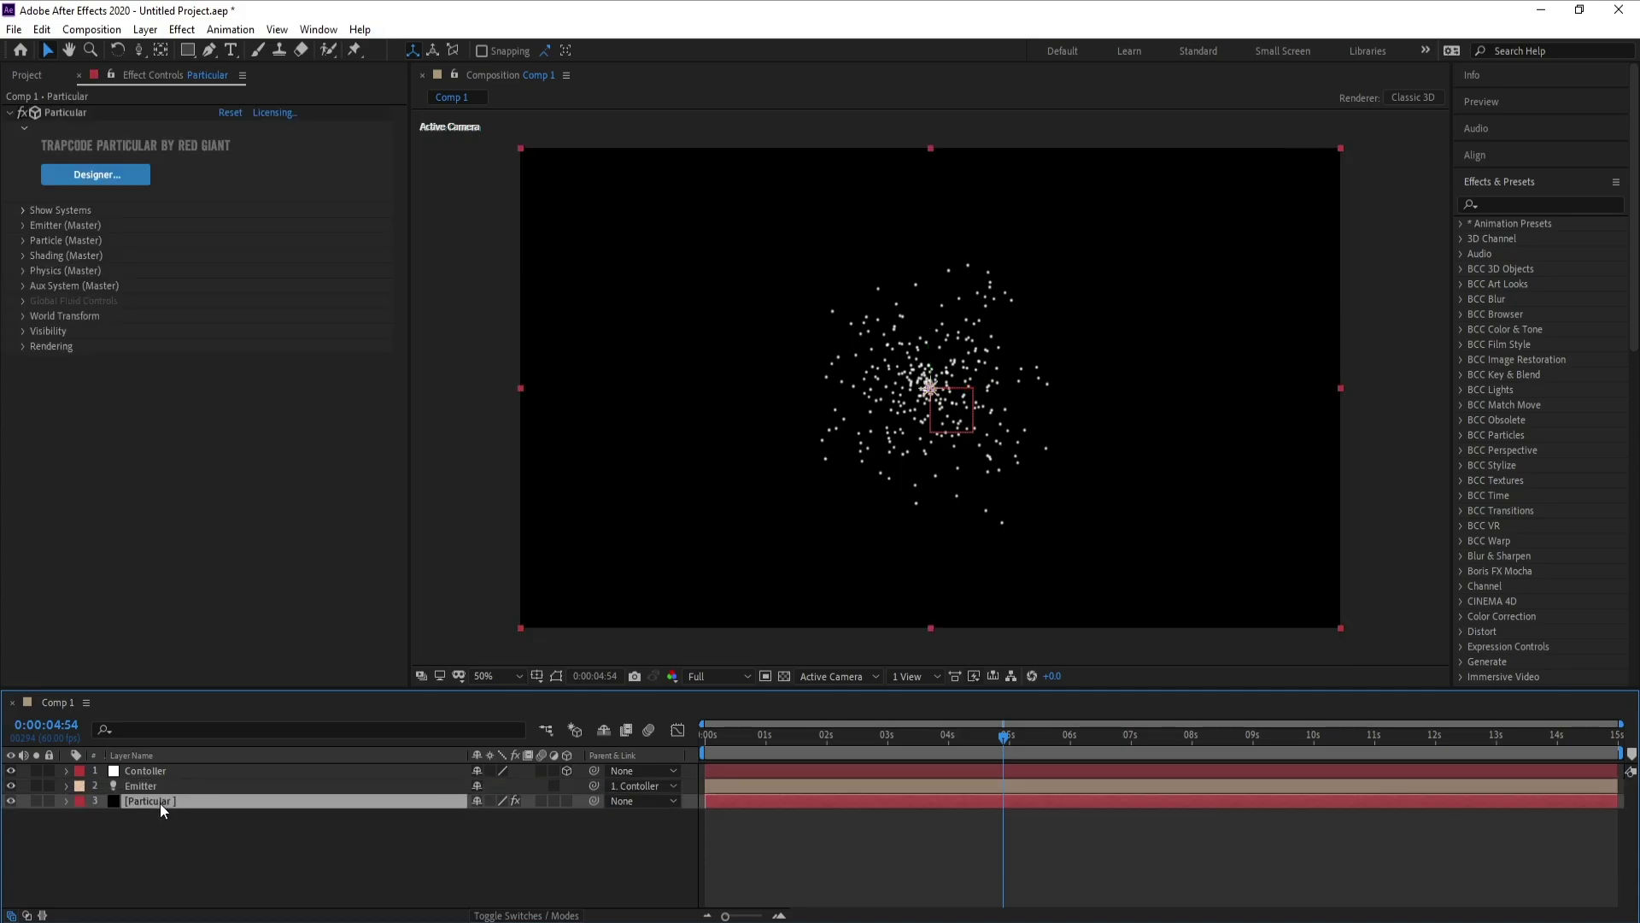
click(23, 242)
click(24, 227)
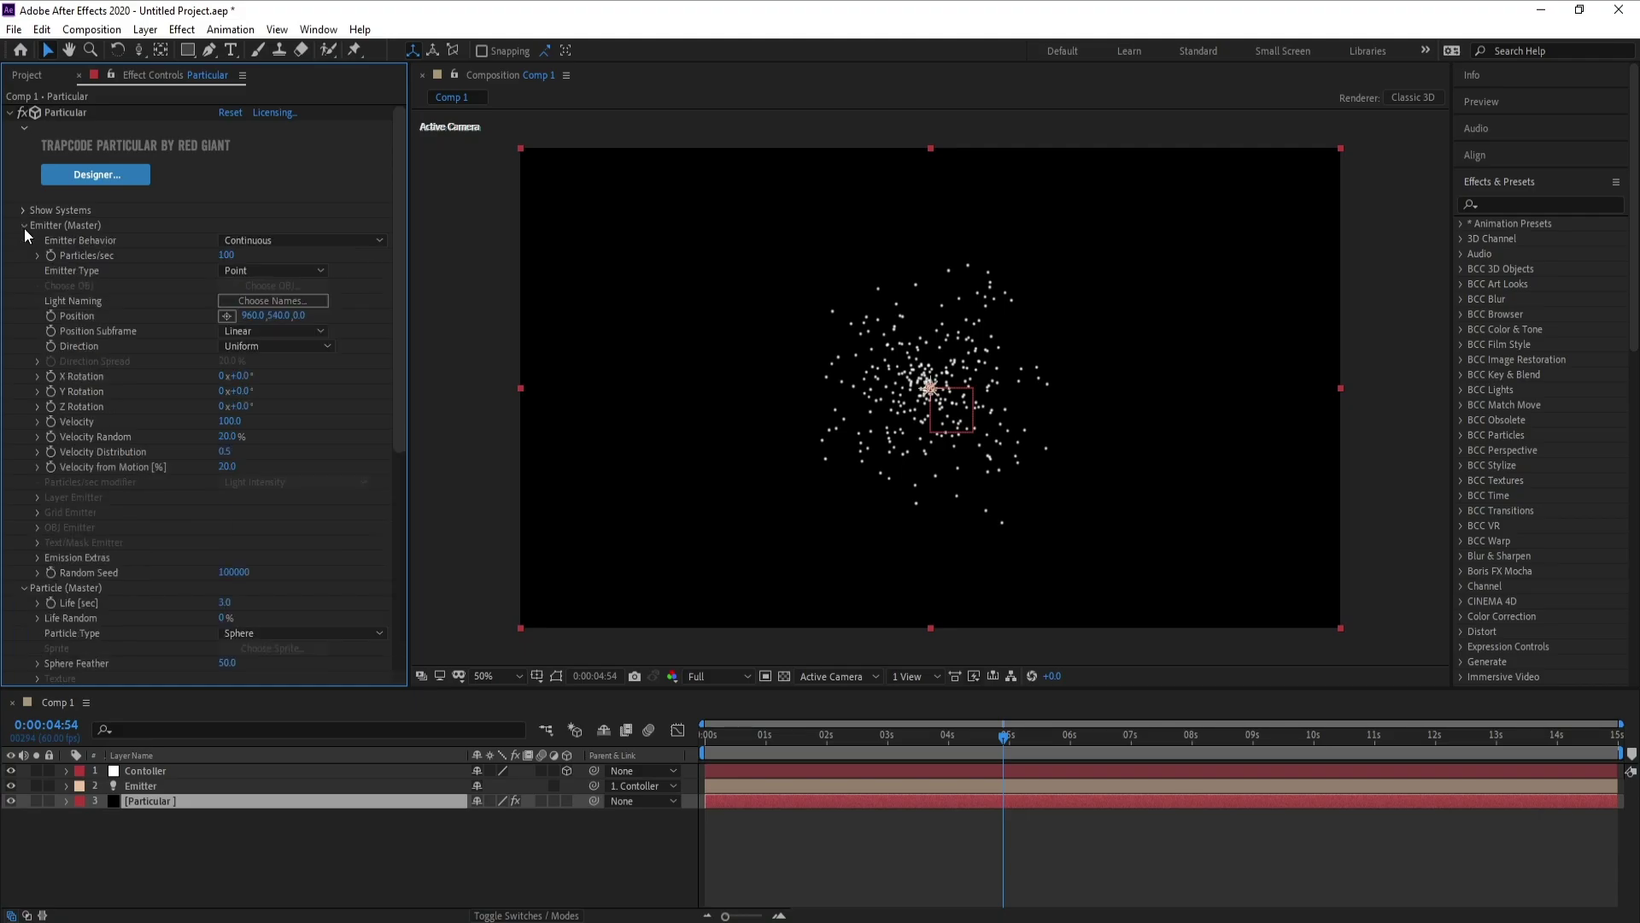
click(268, 270)
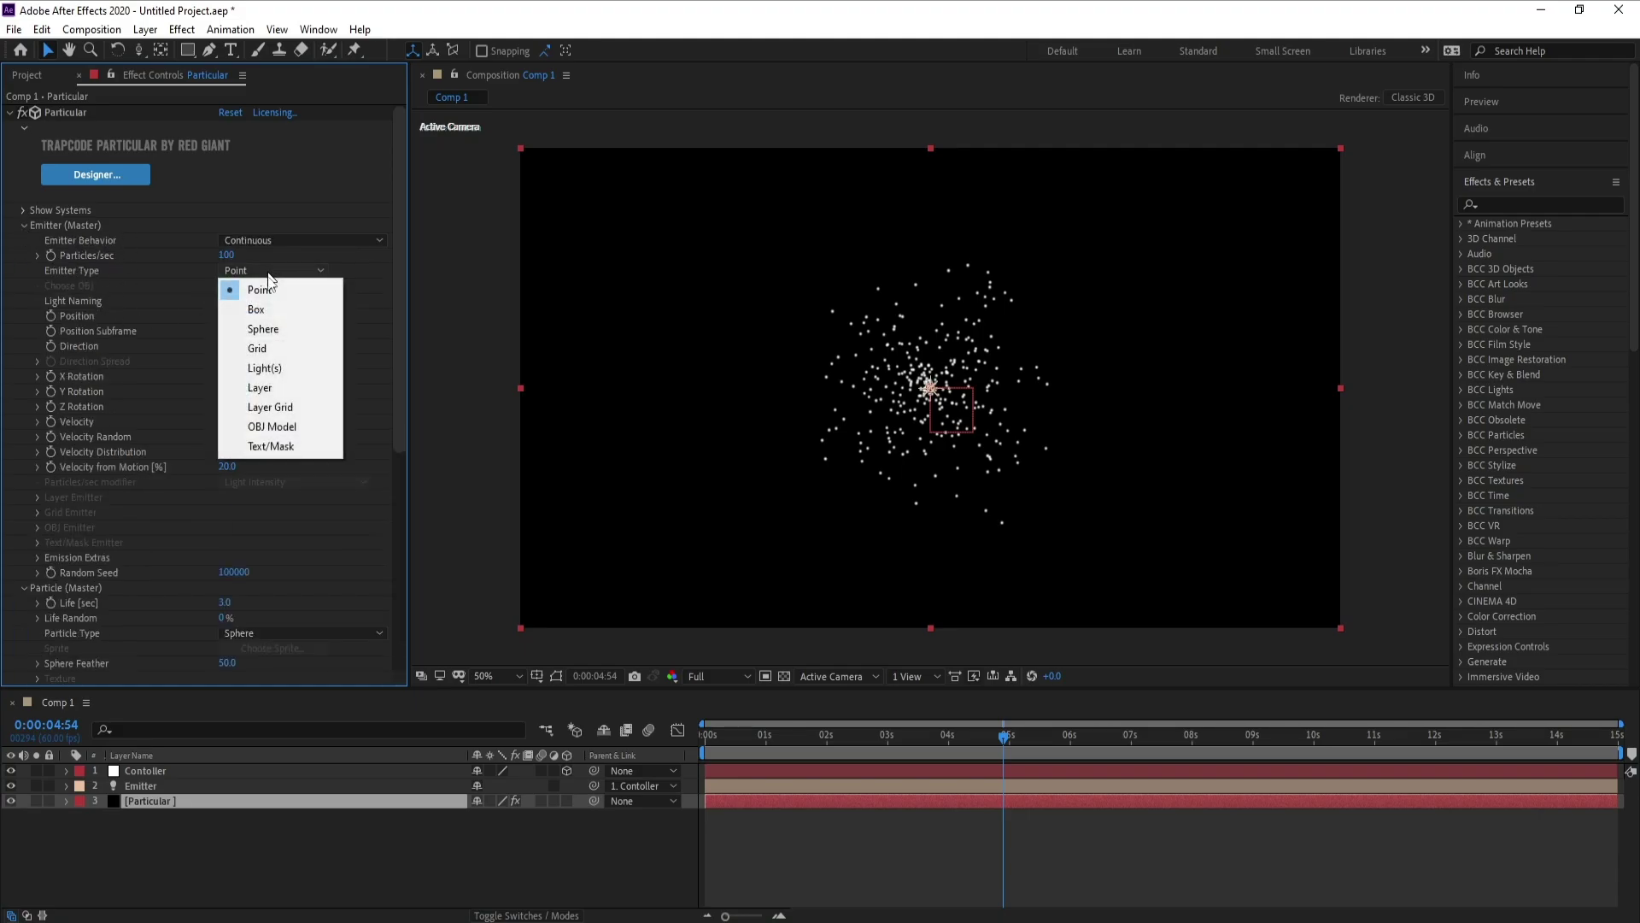
click(290, 371)
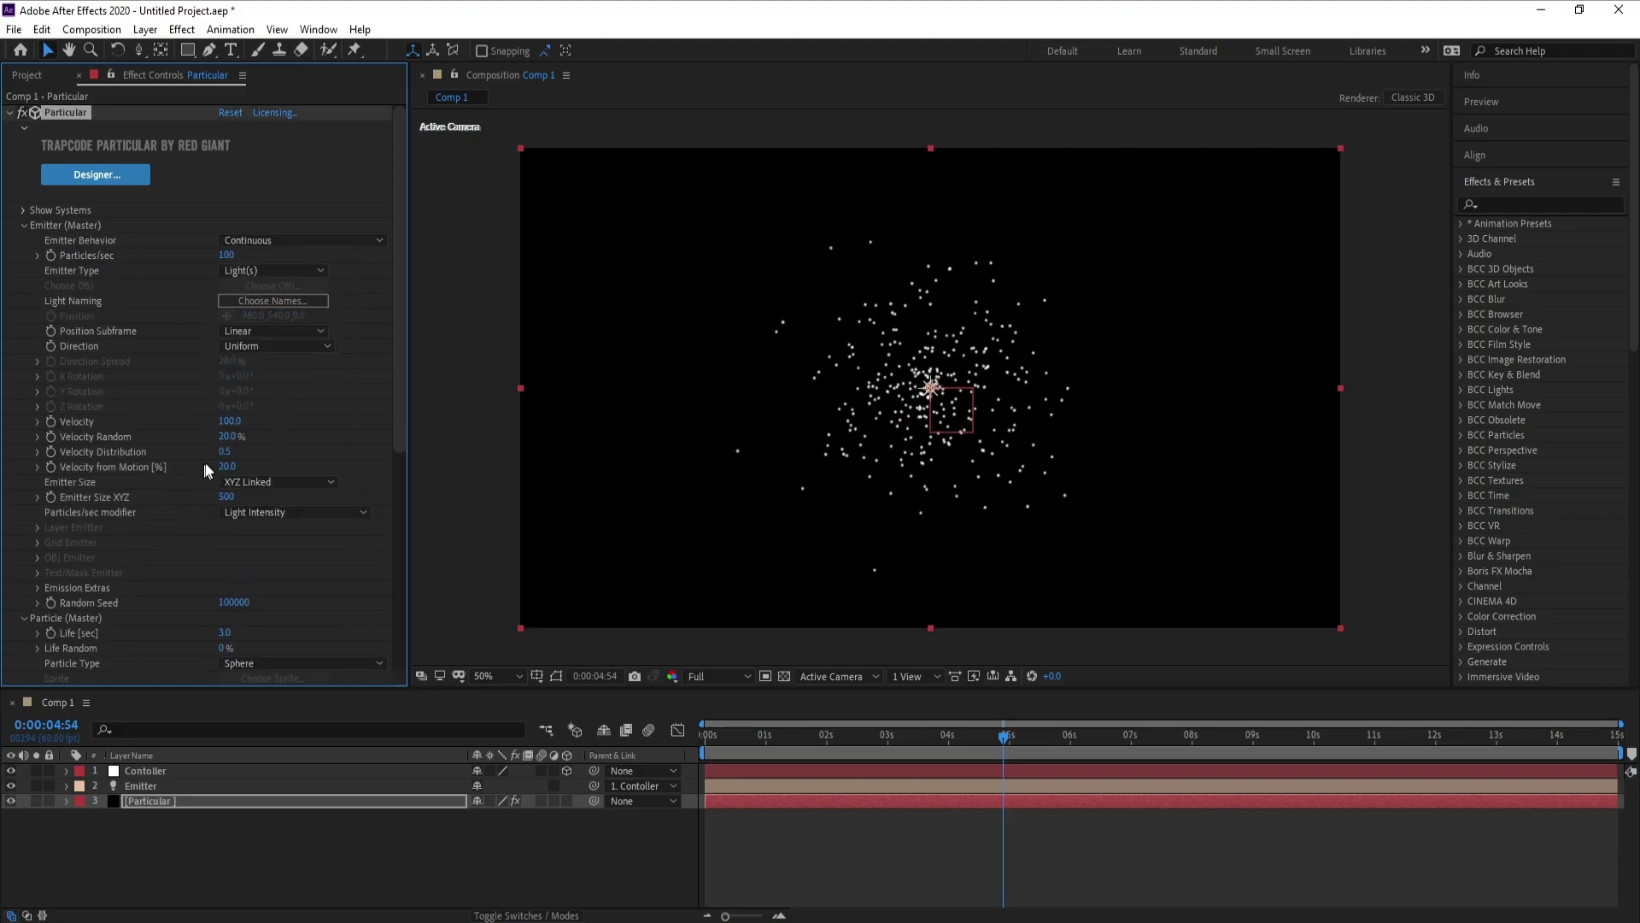
- Set the emitter's Velocity, Velocity Random, Velocity Distribution, Velocity from Motion and Emitter Size XYZ all to 0
click(230, 425)
text(0)
key(Tab)
text(0)
key(Return)
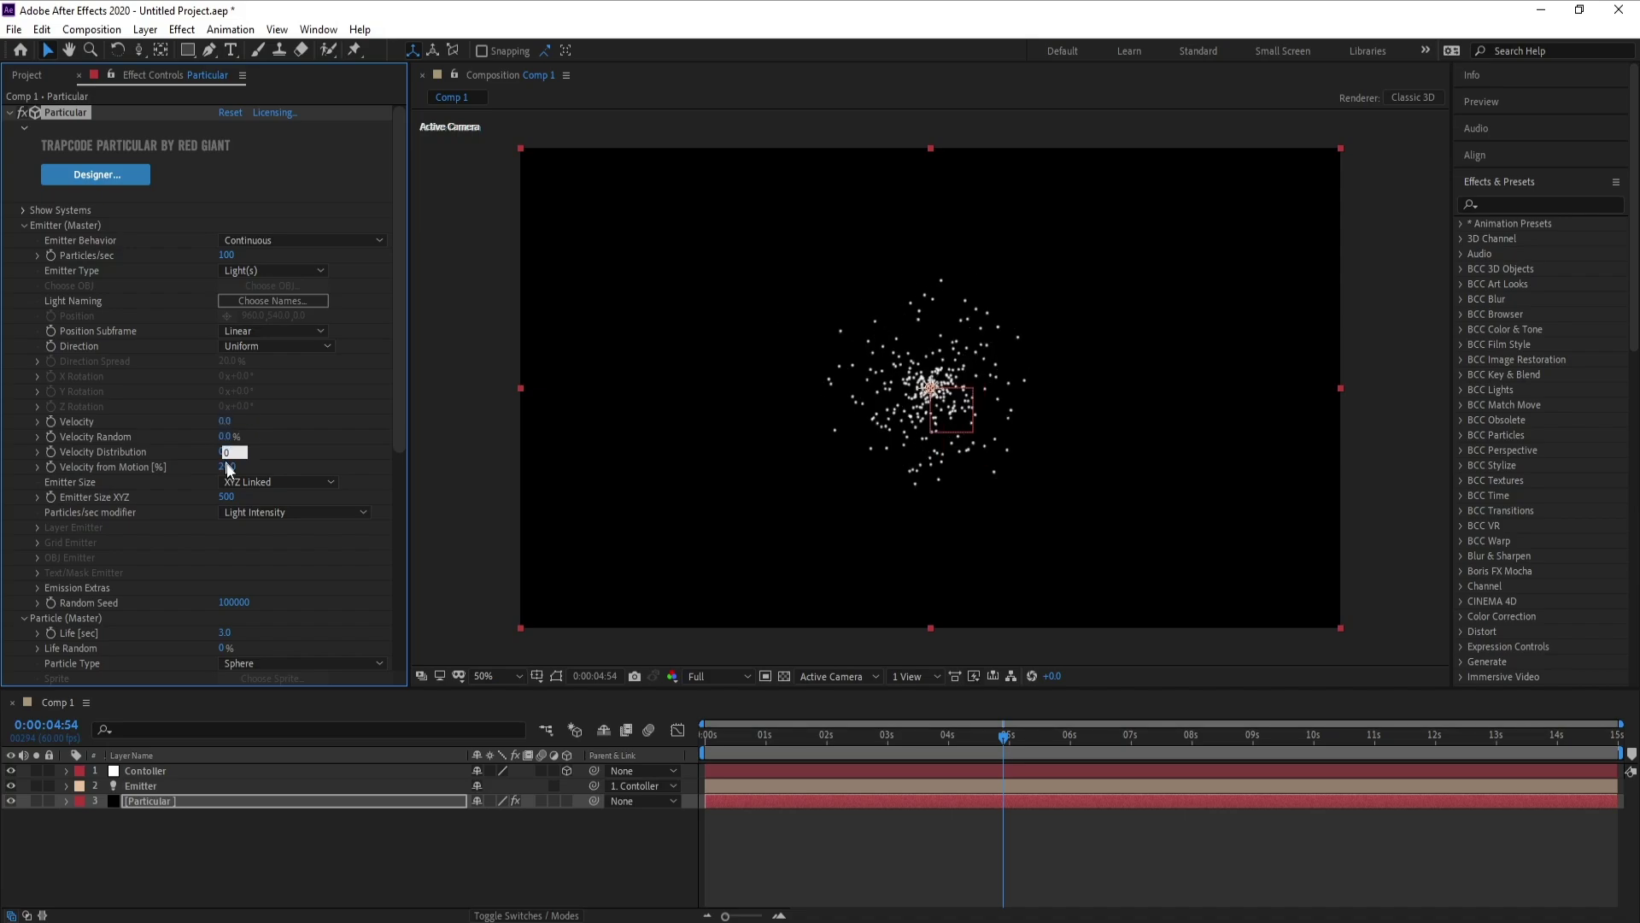
click(226, 466)
text(0)
click(229, 498)
text(0)
key(Return)
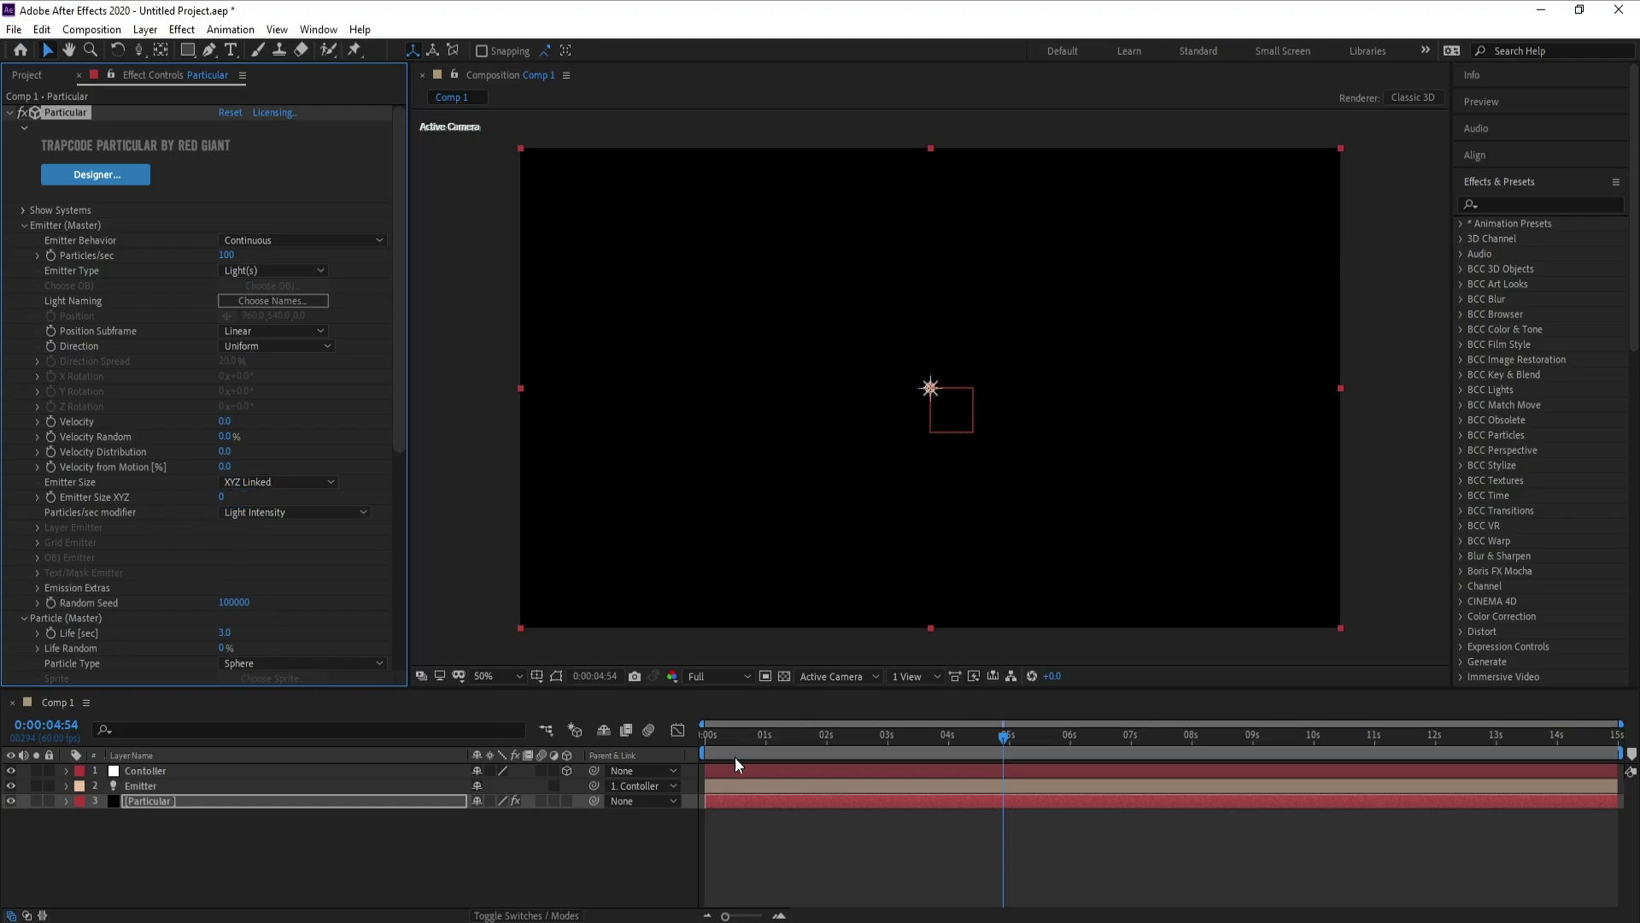
- At 0 seconds, move the Contoller null down to Position 960, 1076, 0 at the frame's lower edge and start keyframing its Position
drag(748, 733, 706, 733)
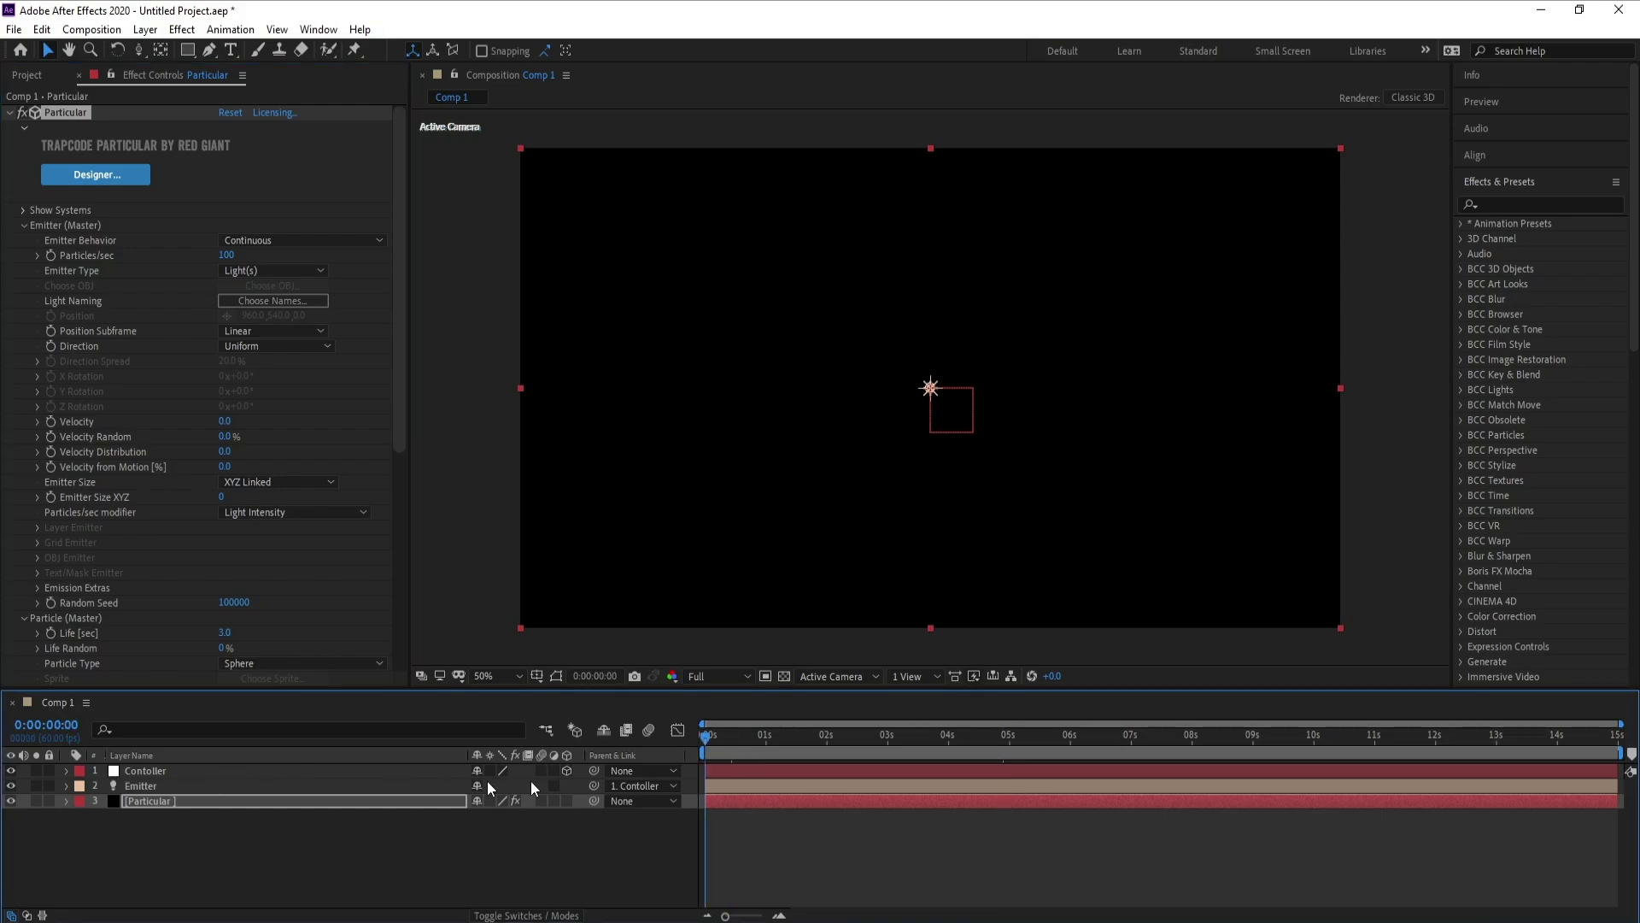
click(134, 771)
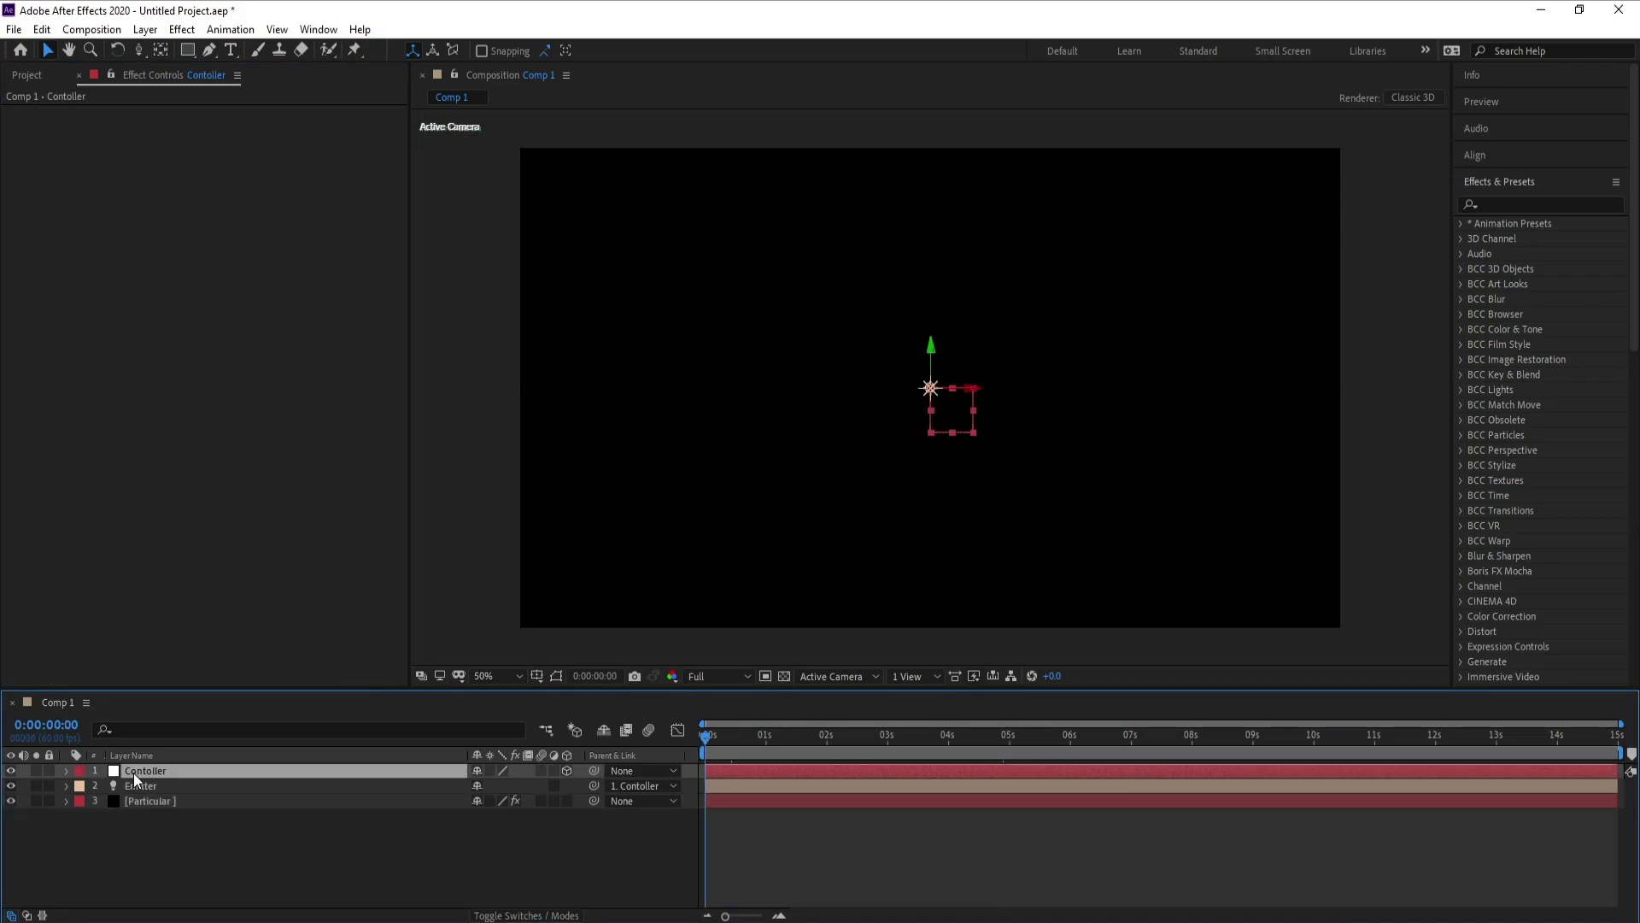
key(p)
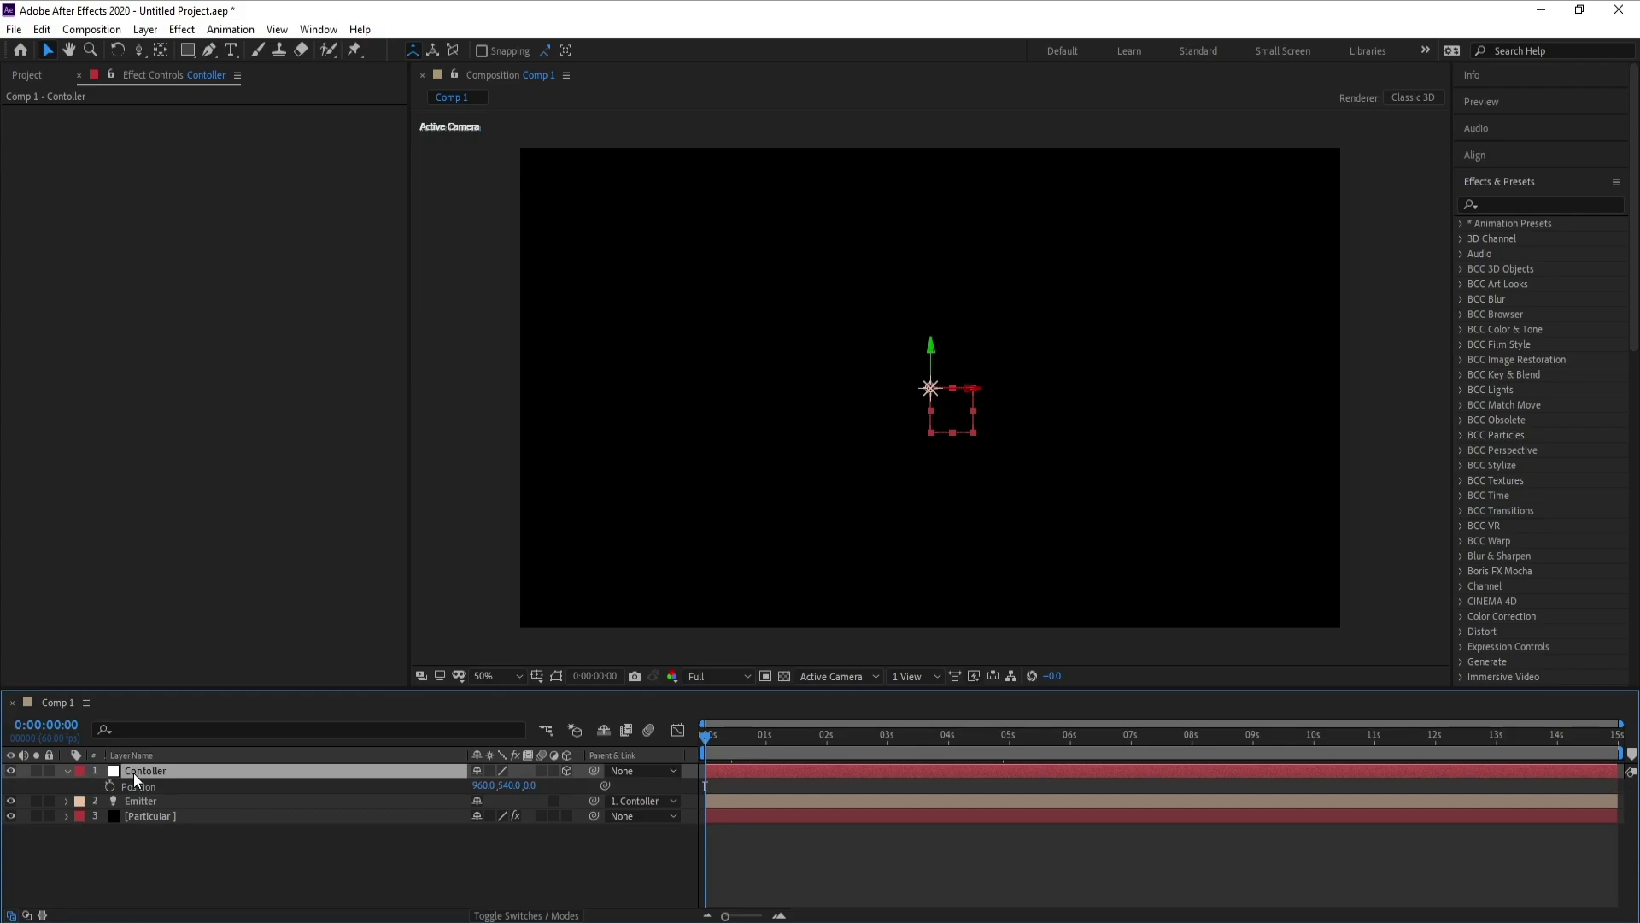
drag(931, 344, 935, 584)
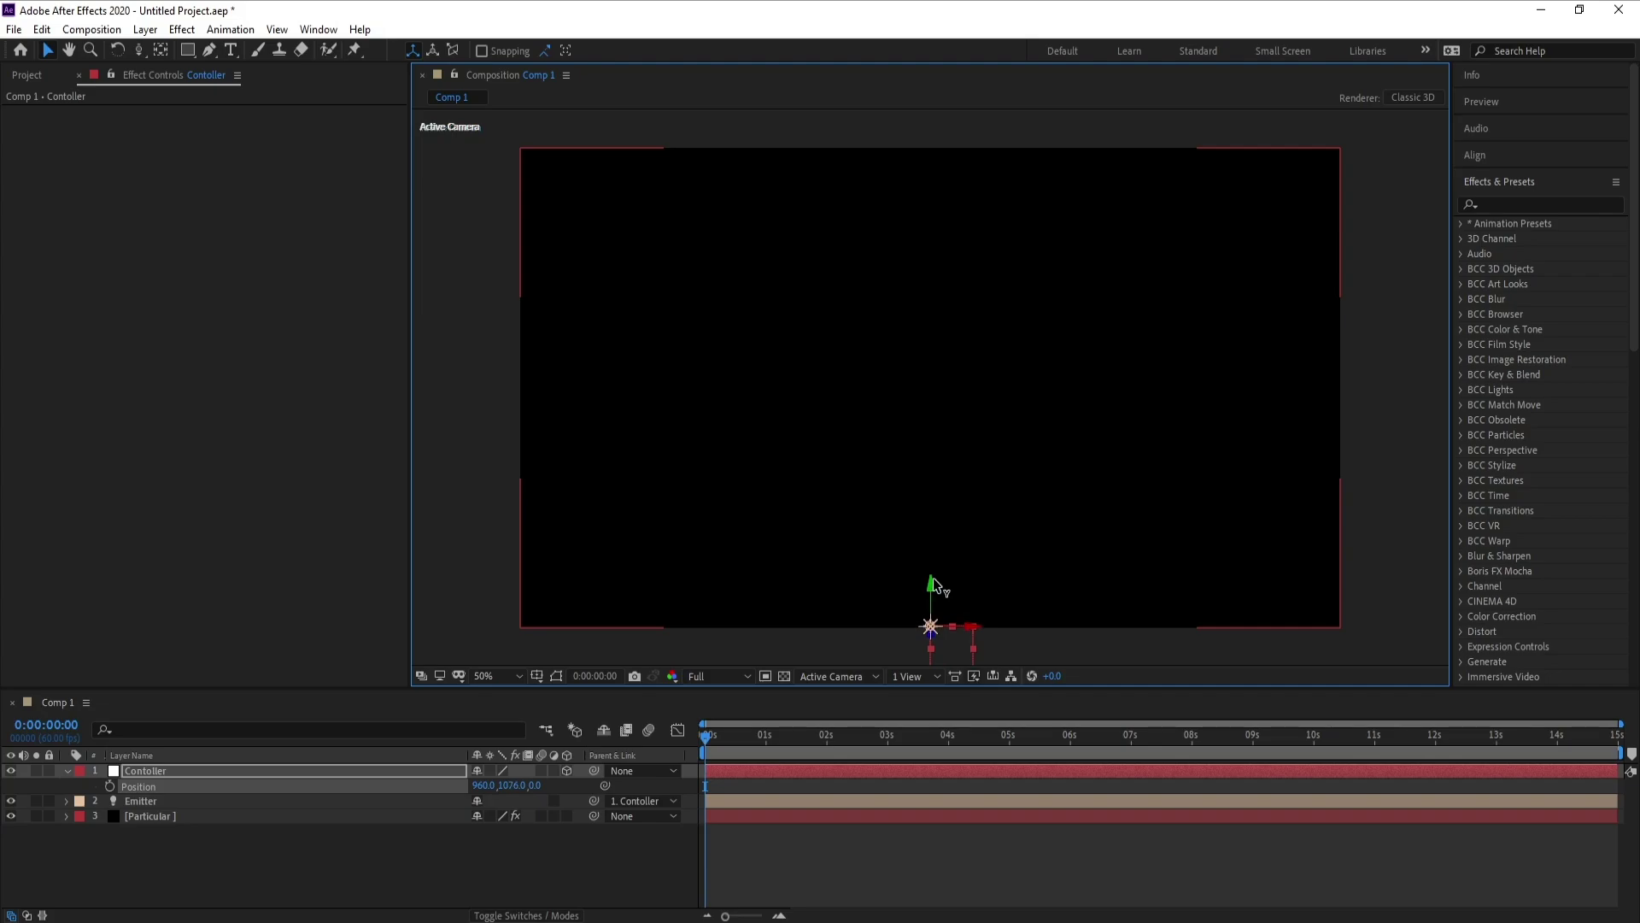
click(111, 786)
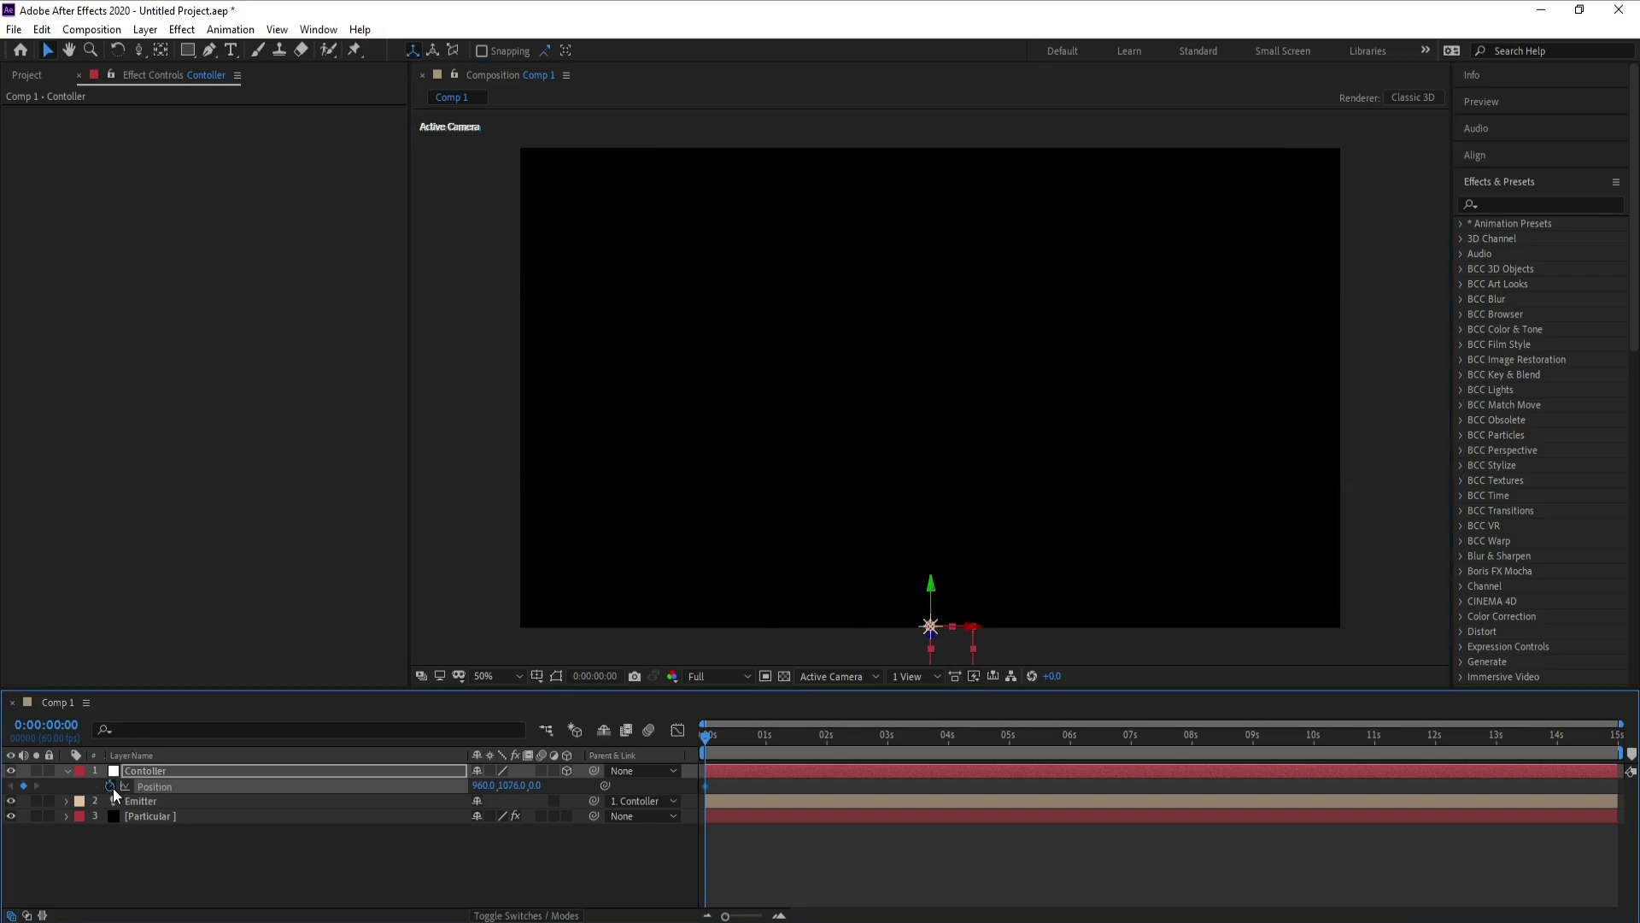
- At 5 seconds, keyframe the Contoller null at Position 960, 8, 0 at the frame's upper edge and scrub through the motion
click(1008, 736)
drag(932, 590, 930, 111)
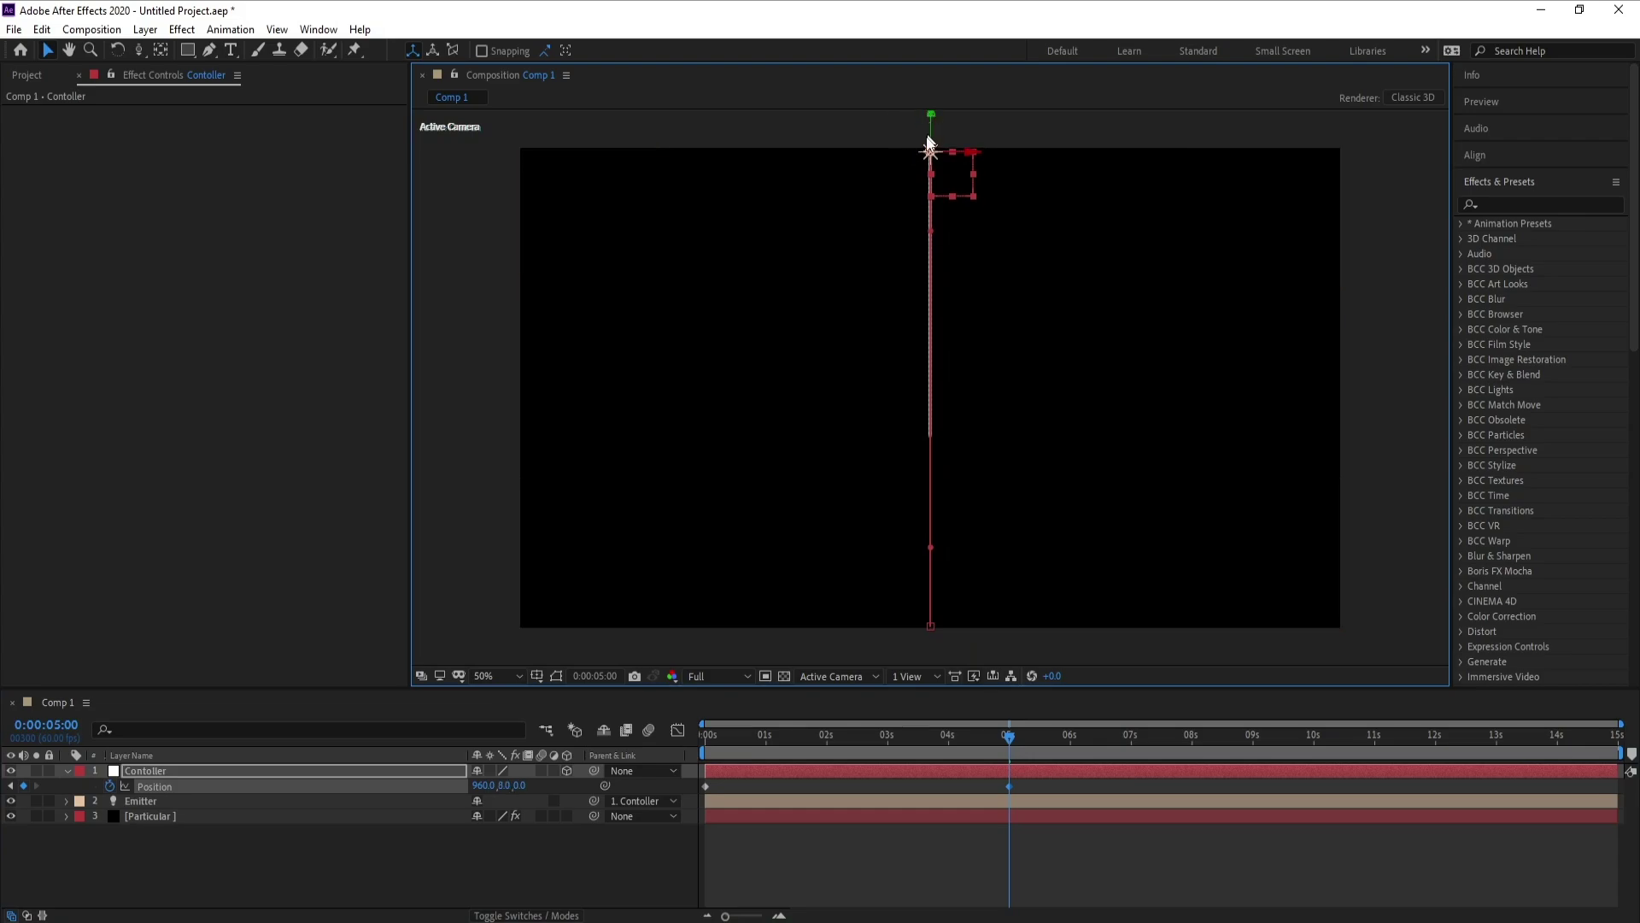
click(363, 895)
click(955, 736)
mouse_move(955, 736)
mouse_down()
mouse_move(857, 738)
mouse_move(972, 736)
mouse_move(857, 745)
mouse_move(945, 738)
mouse_up()
- Set the X value of the Contoller null's Anchor Point to 250
click(161, 767)
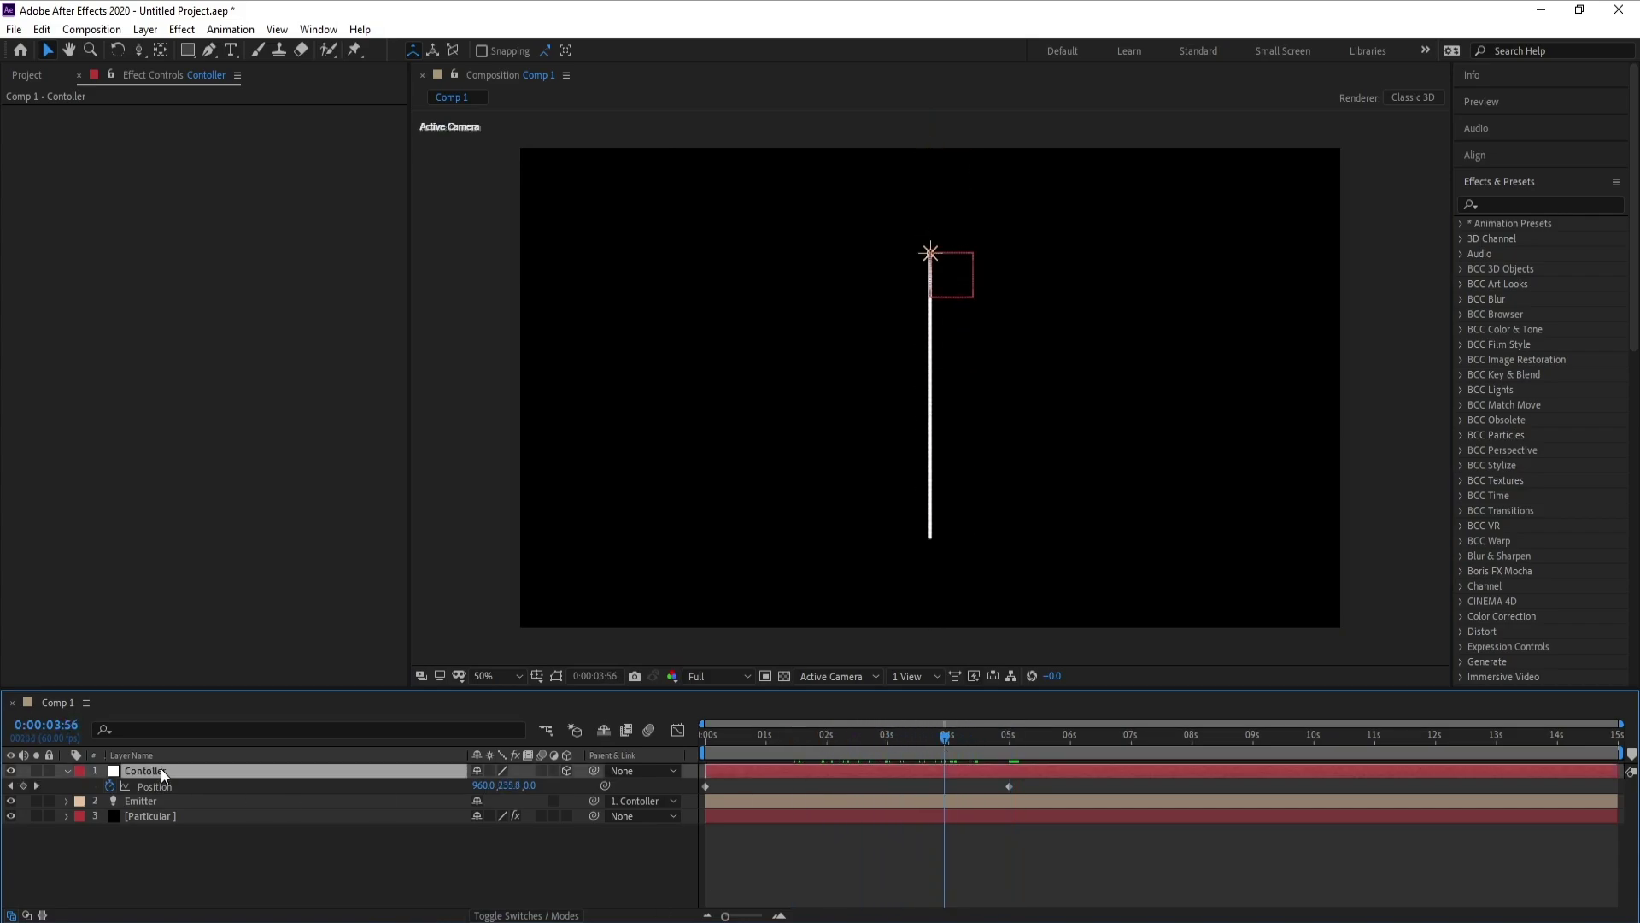
key(a)
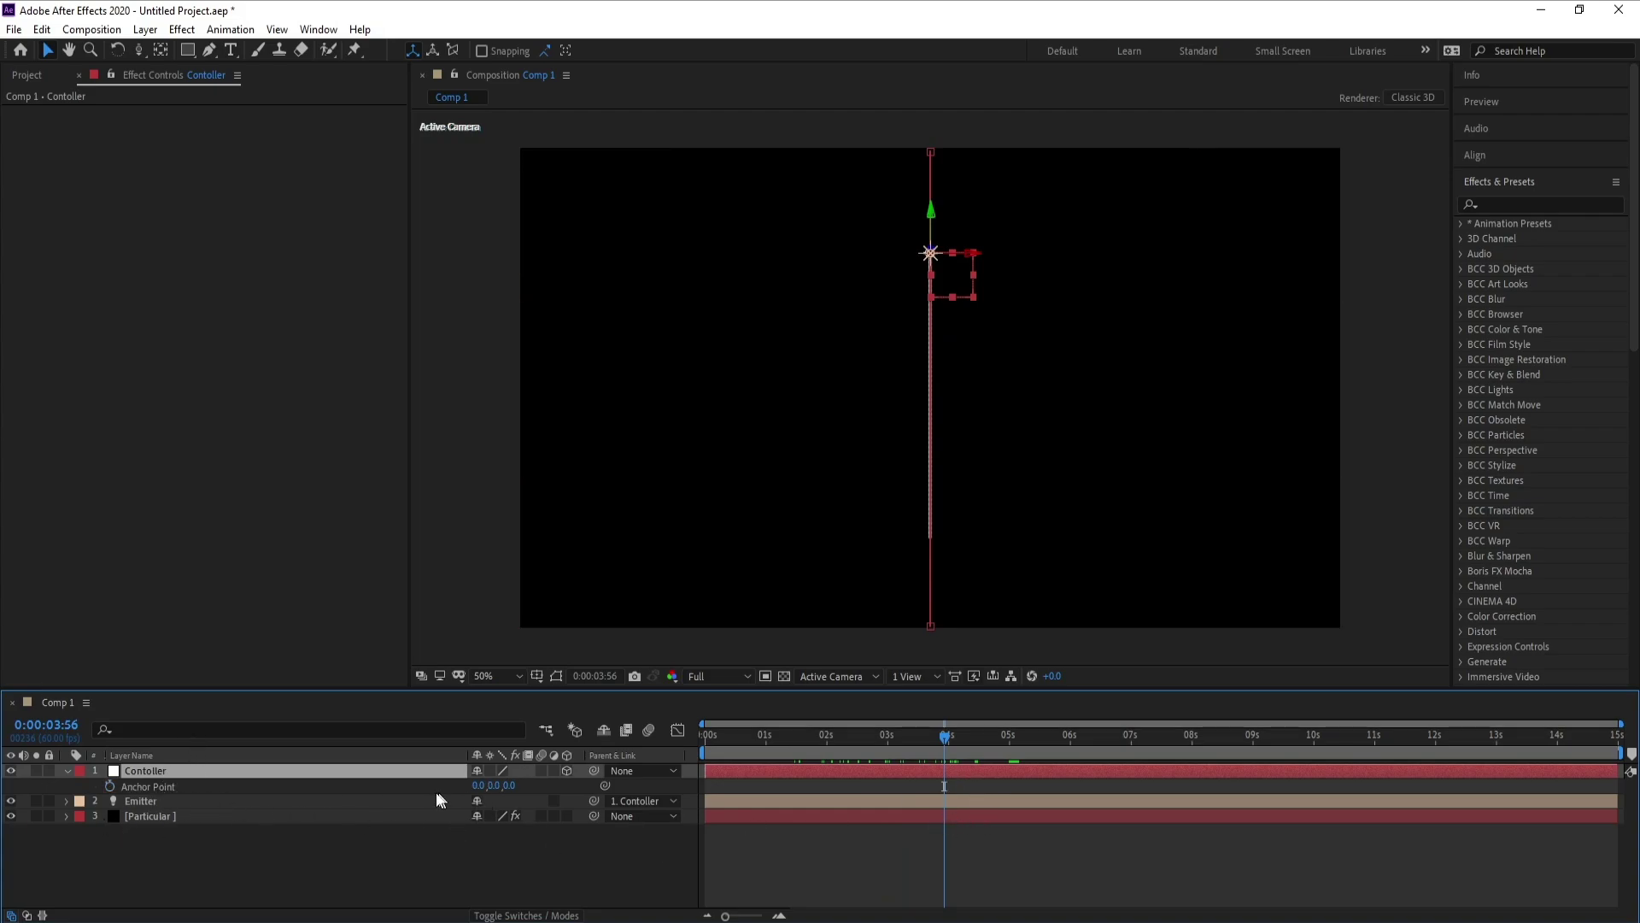
mouse_move(480, 785)
mouse_down()
mouse_move(508, 788)
mouse_move(484, 786)
mouse_up()
click(483, 785)
text(250)
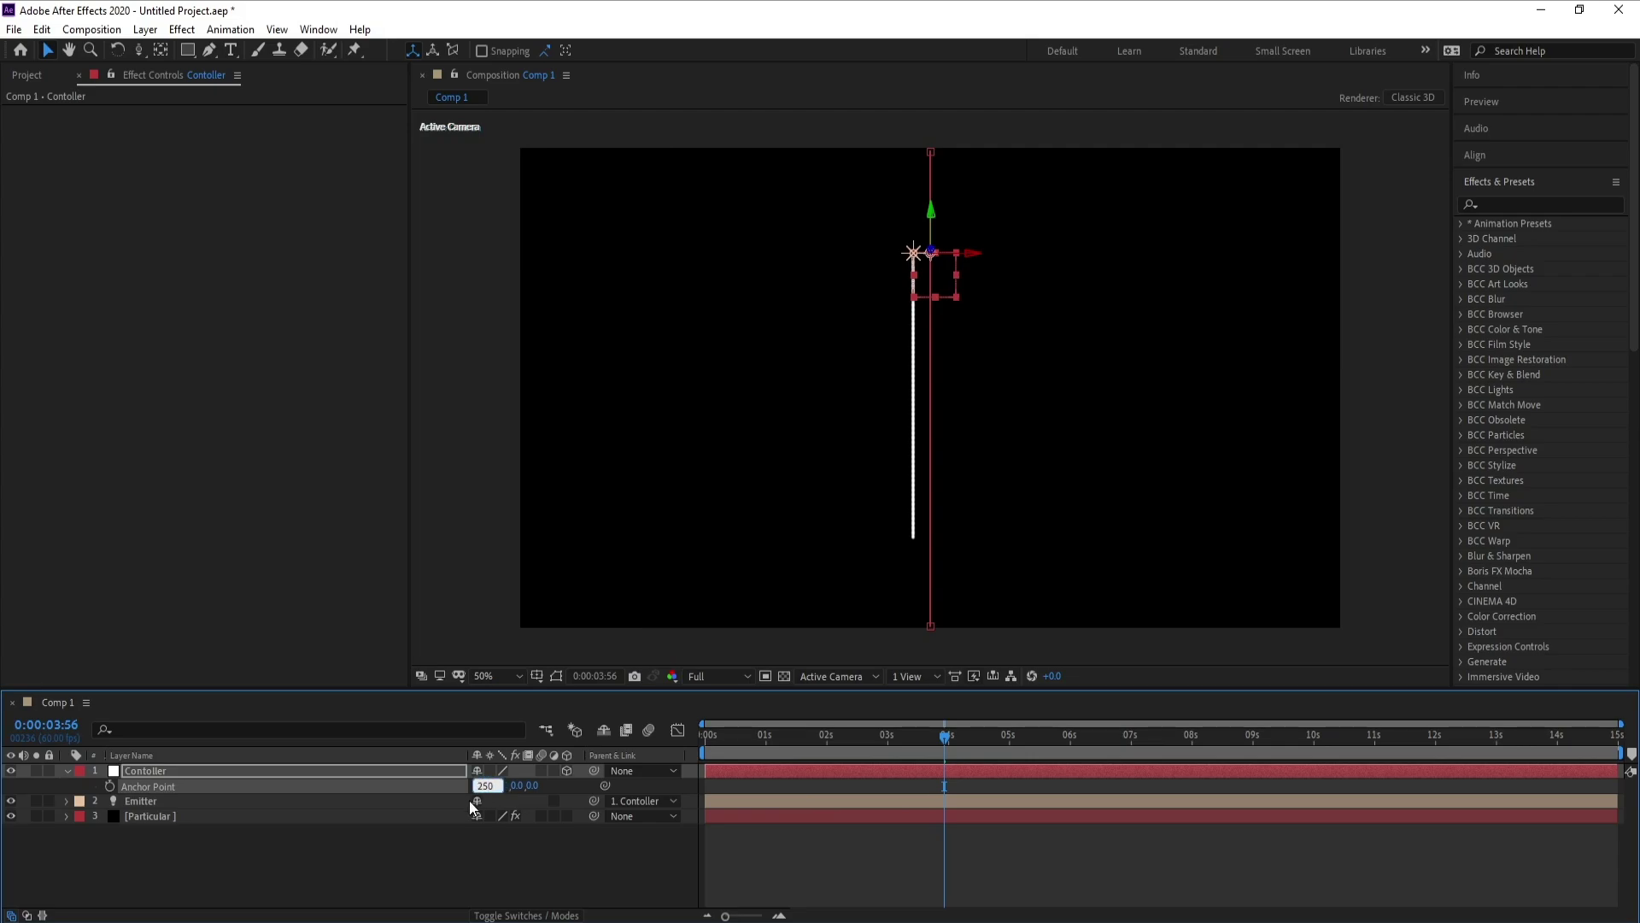
key(Return)
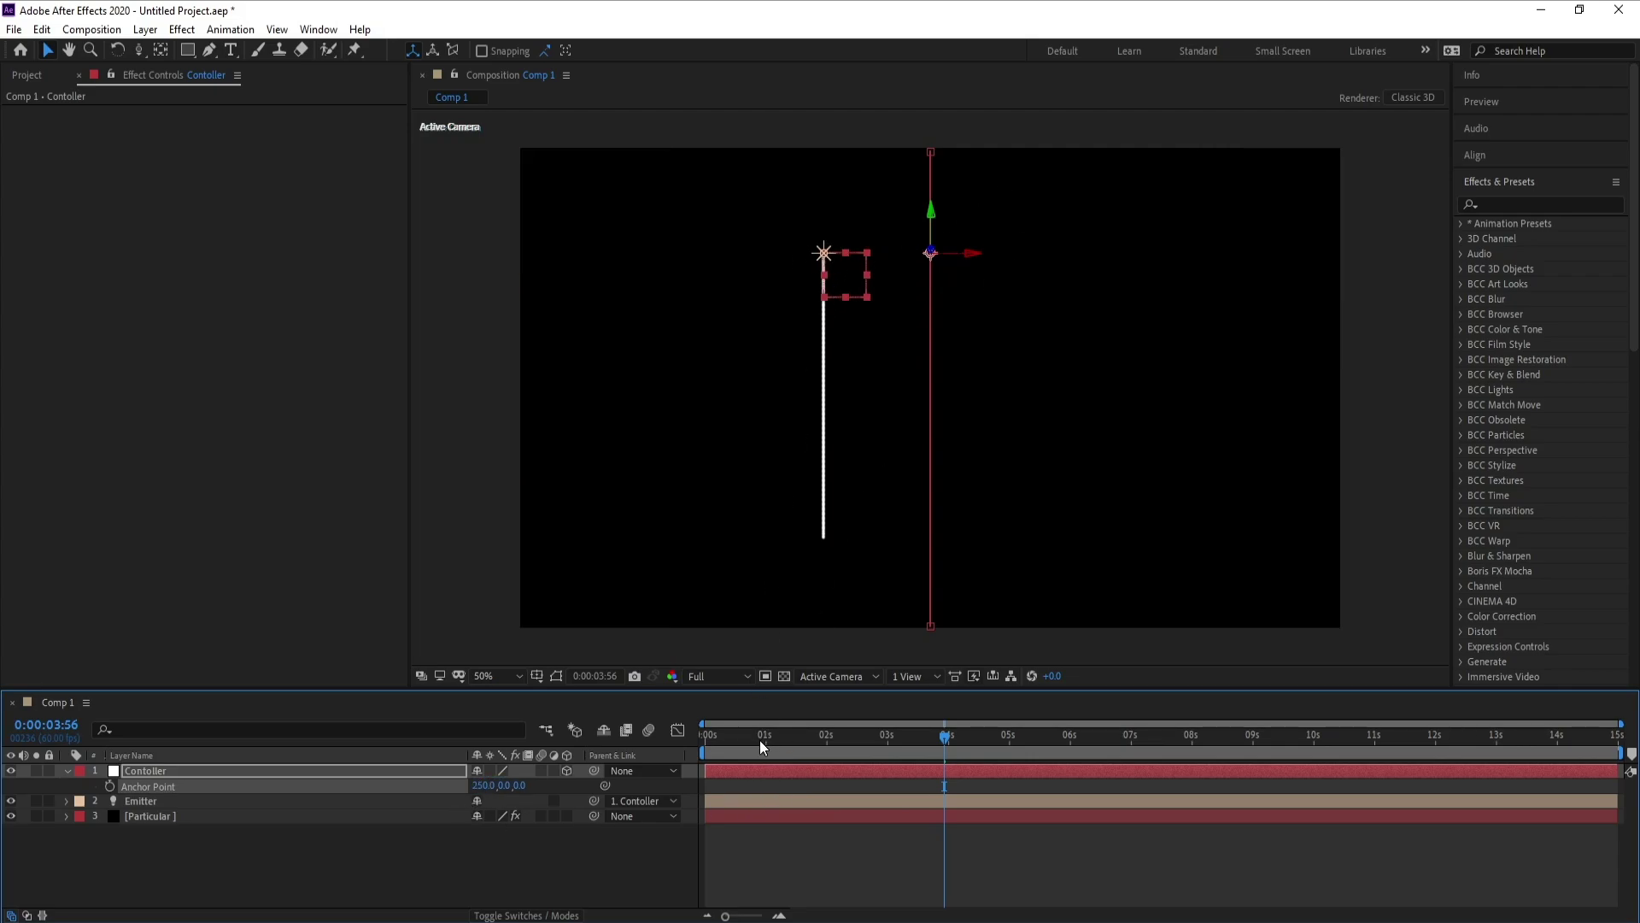
- Add a starting Y Rotation keyframe to the Contoller null at 0 seconds
drag(760, 739, 537, 770)
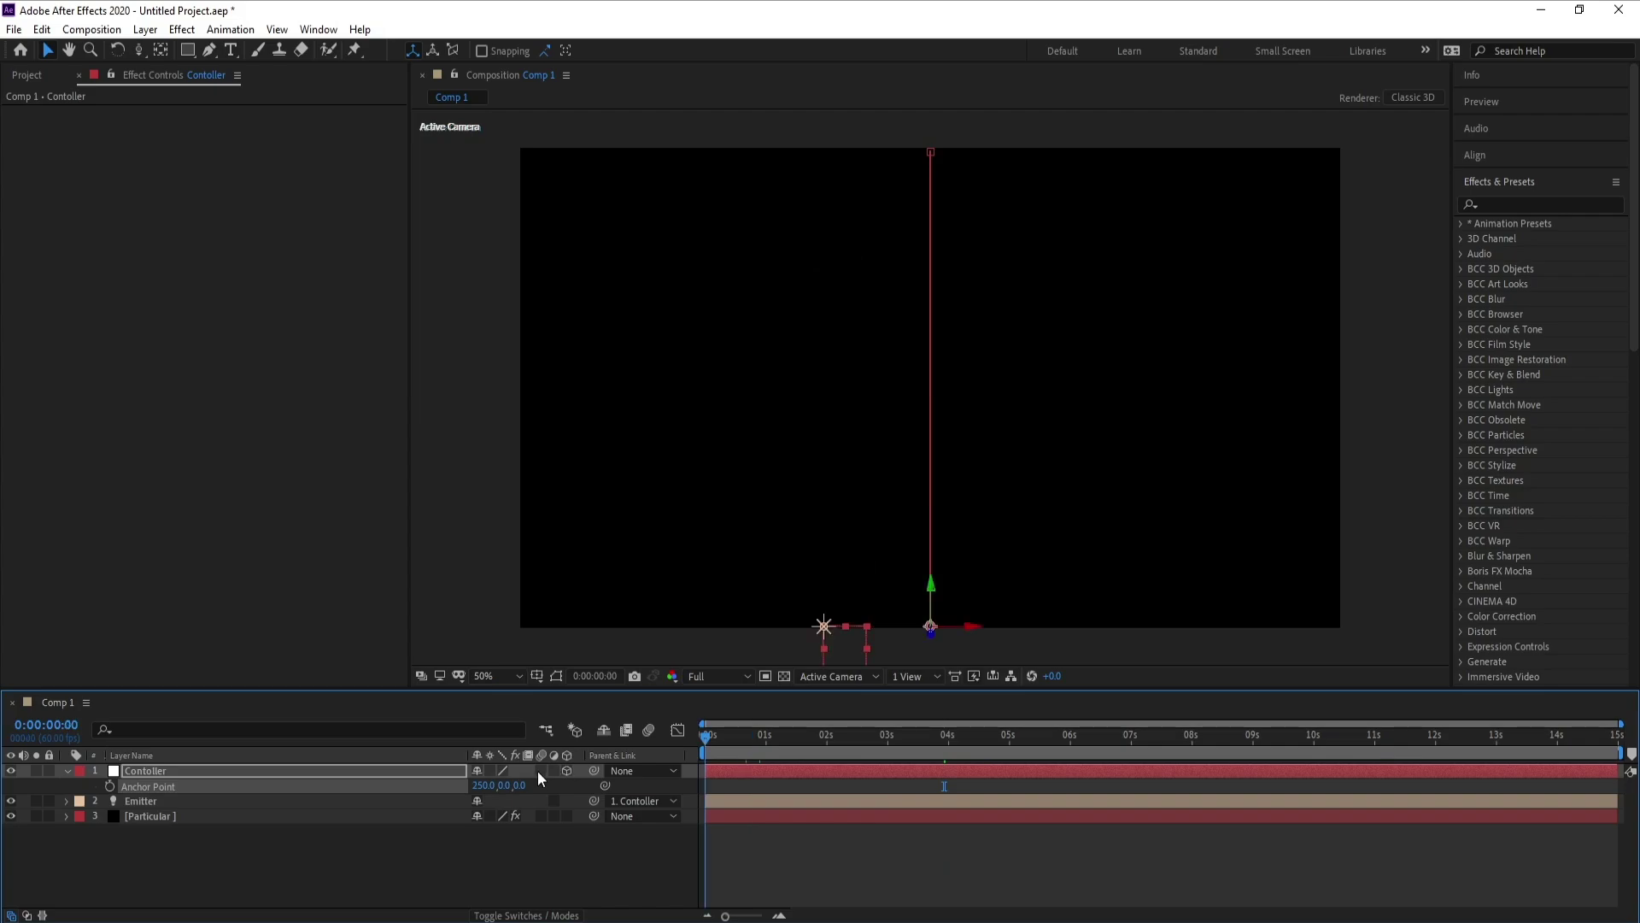
click(155, 773)
key(r)
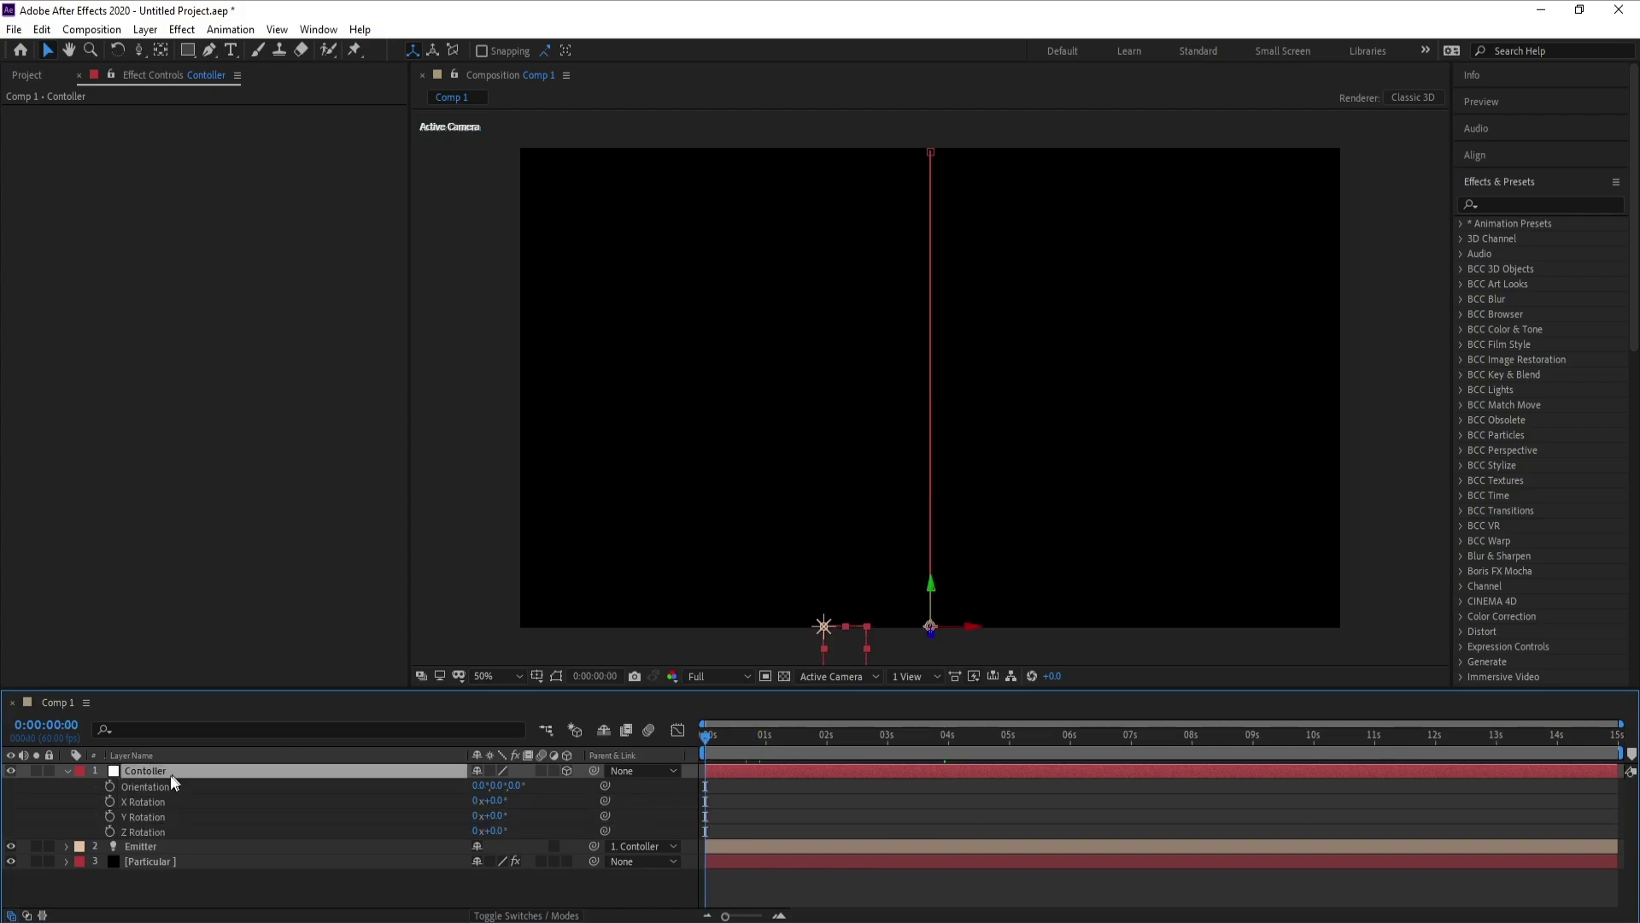
click(109, 815)
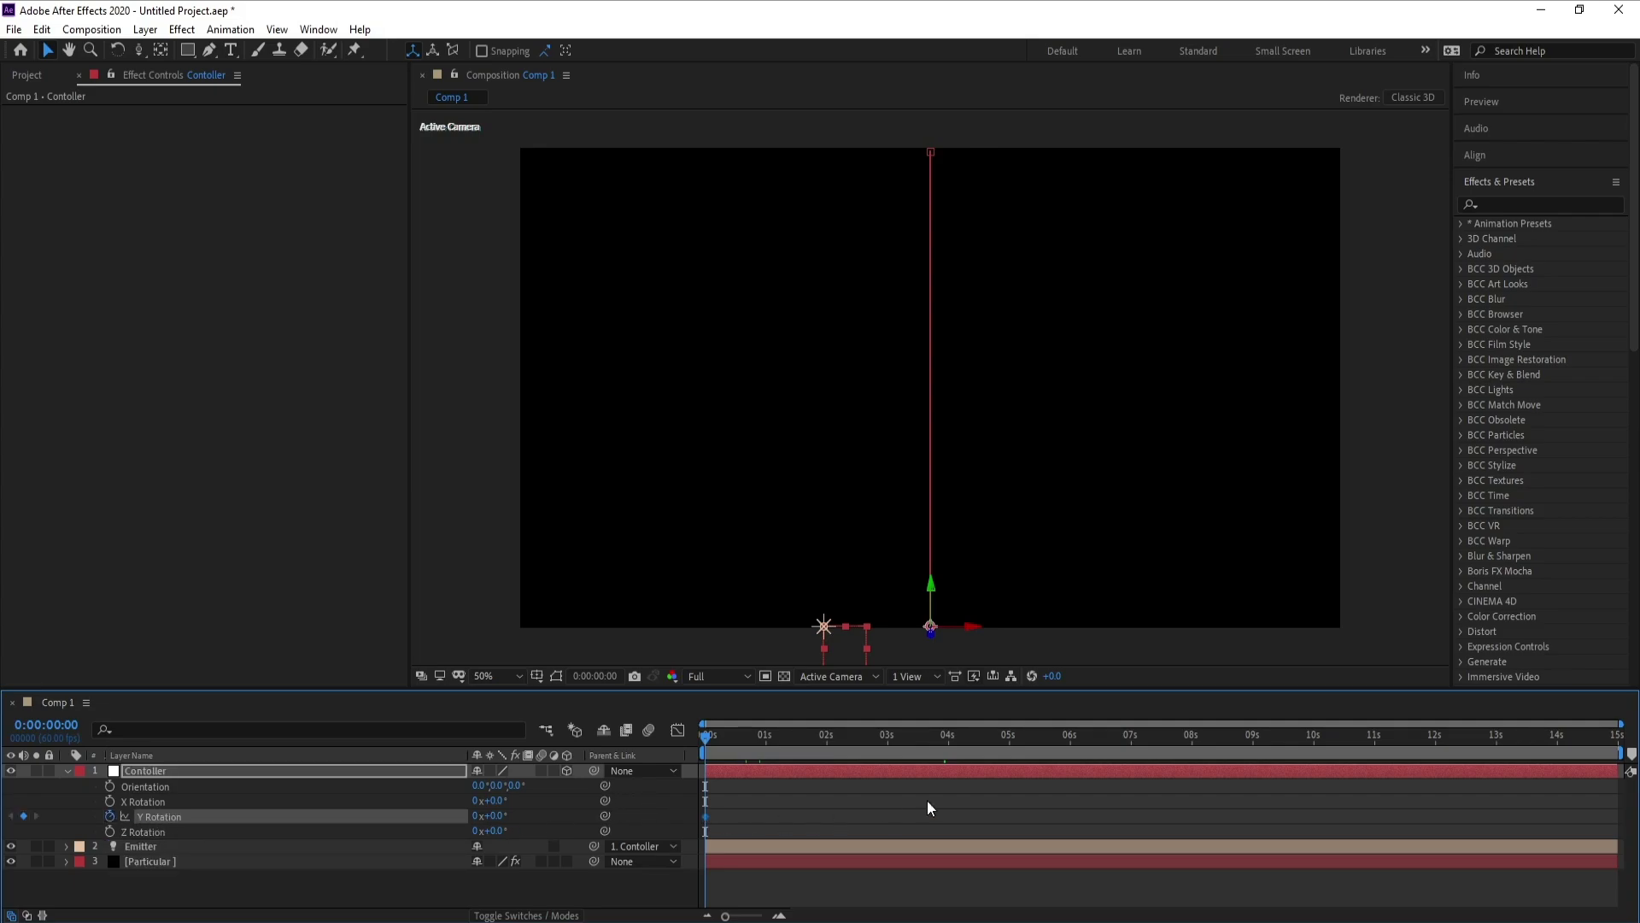
- Set the Contoller null's Y Rotation to 3x+50° at 5 seconds
click(1008, 736)
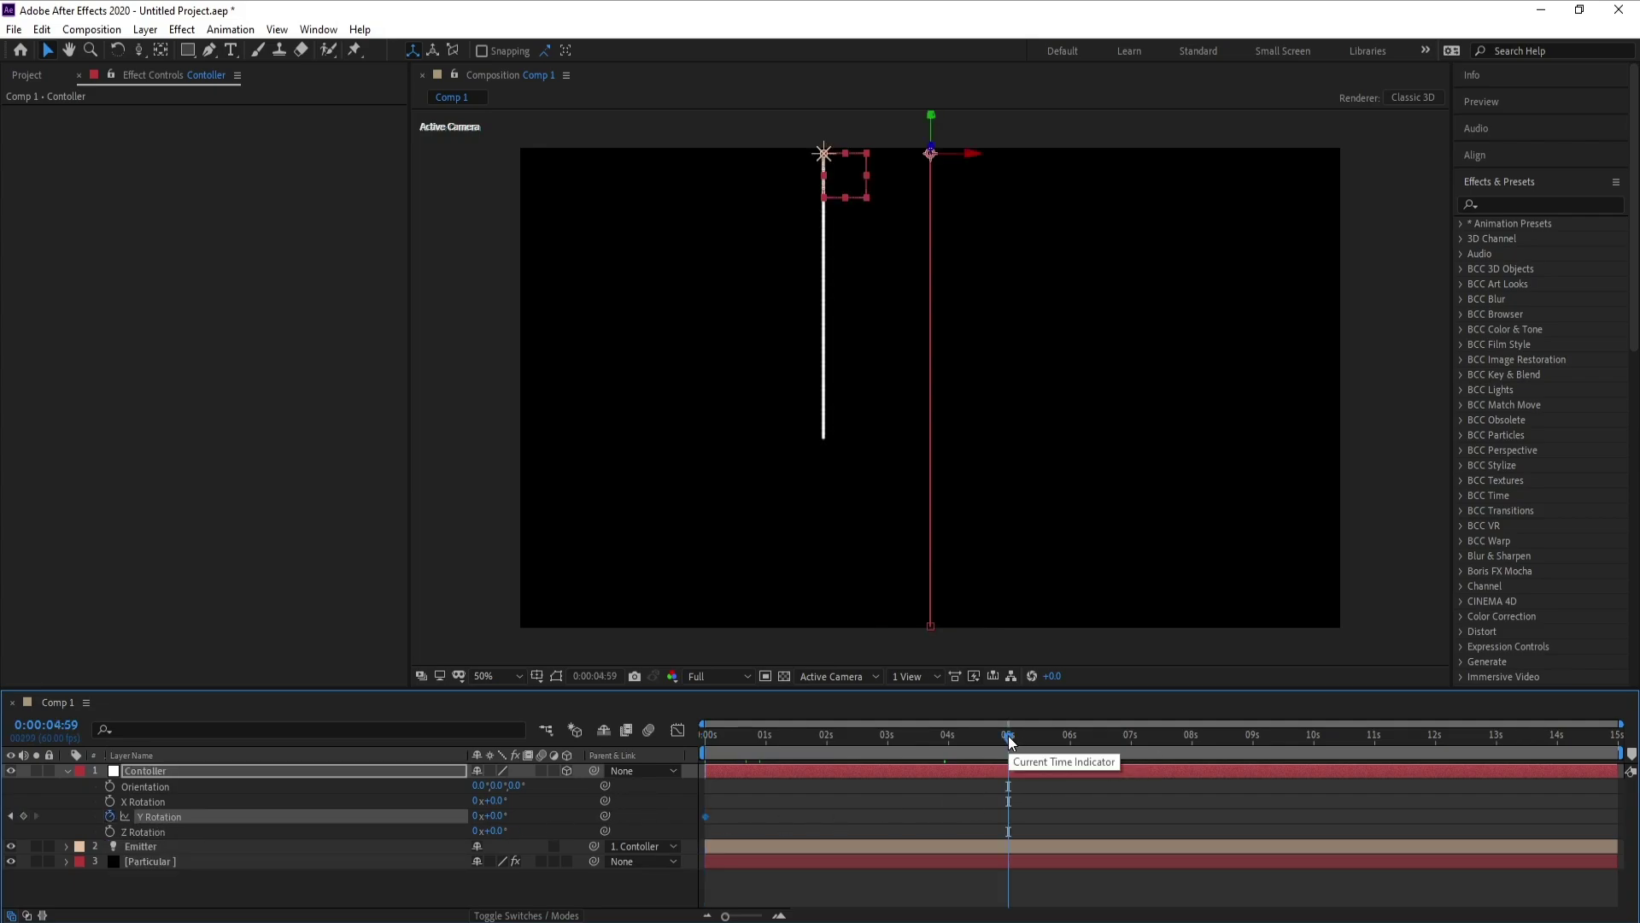
key(Page_Down)
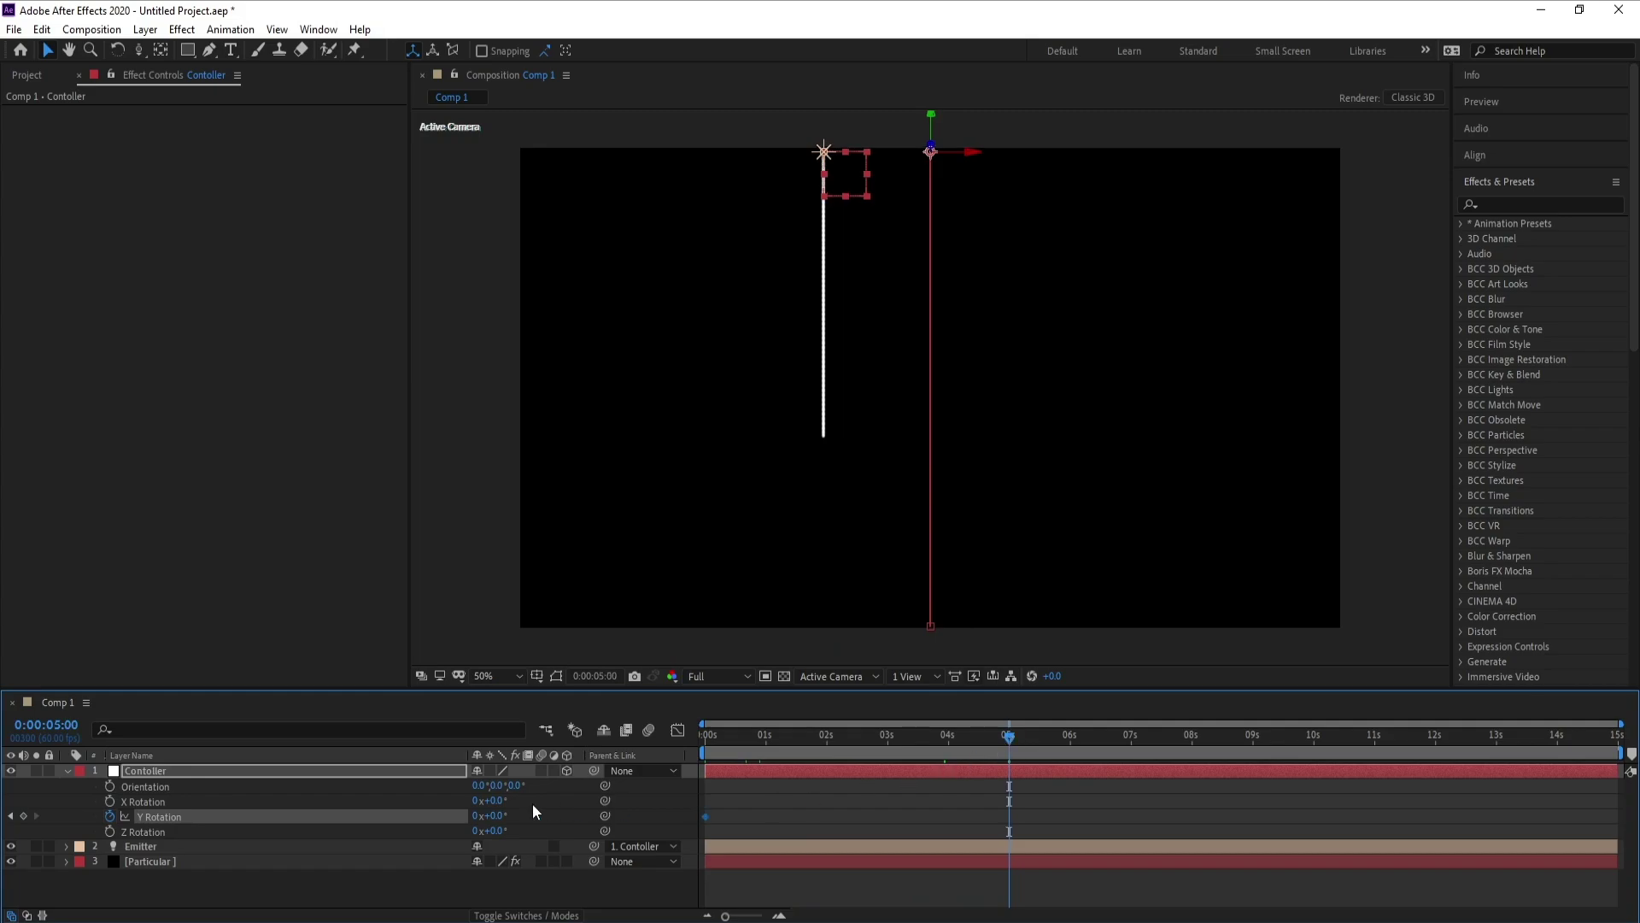
drag(492, 815, 562, 820)
click(506, 817)
text(50)
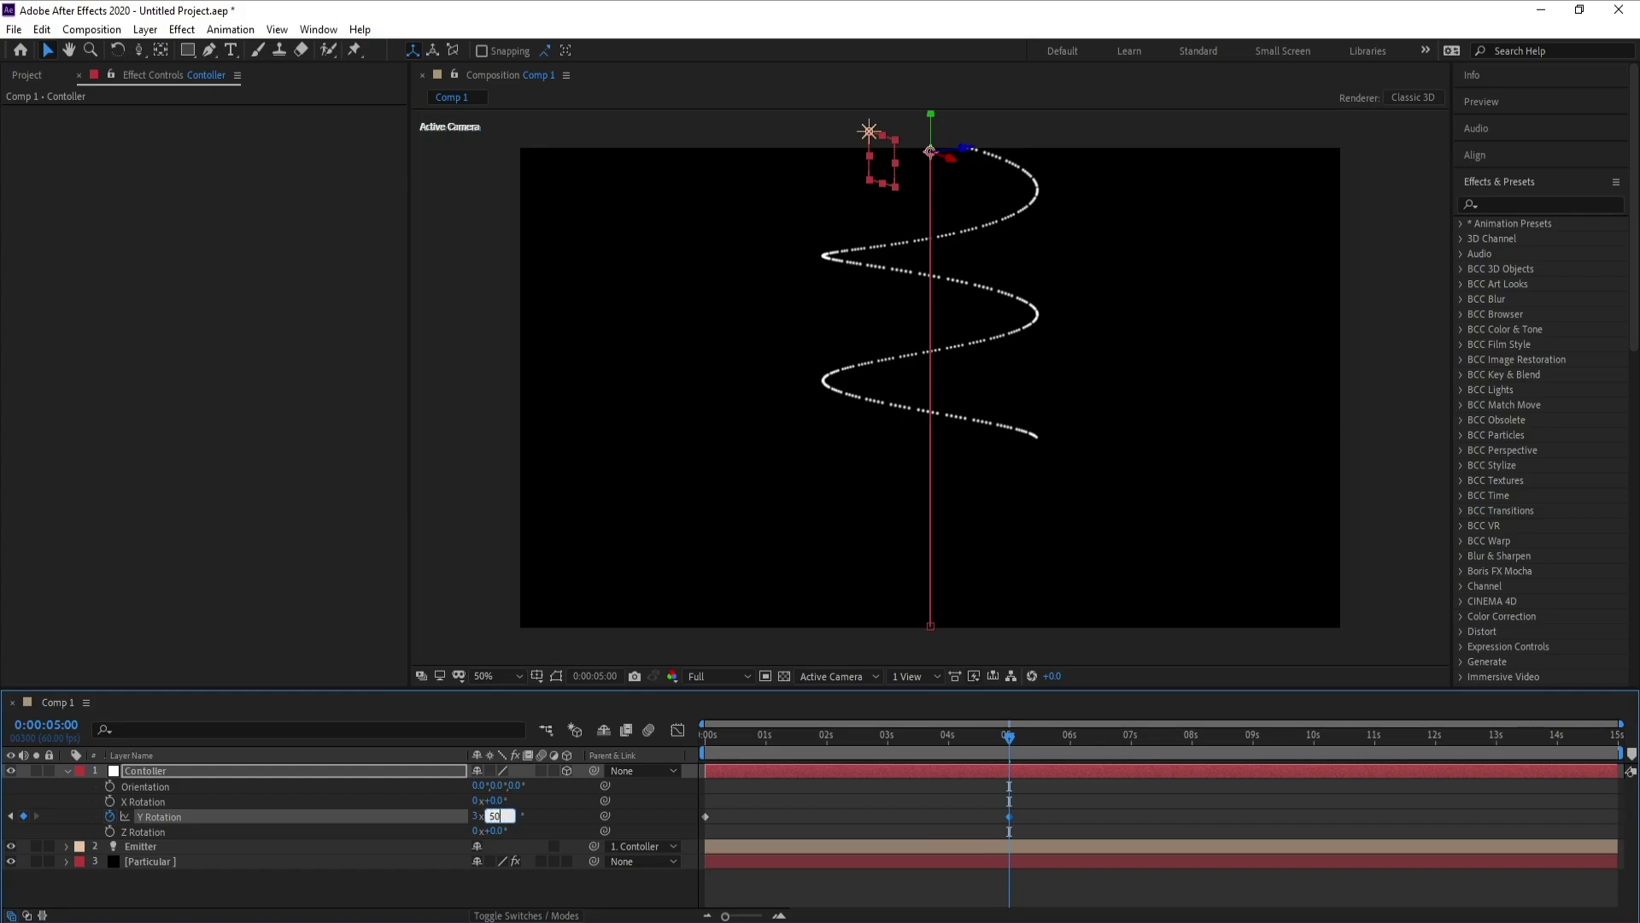
key(Return)
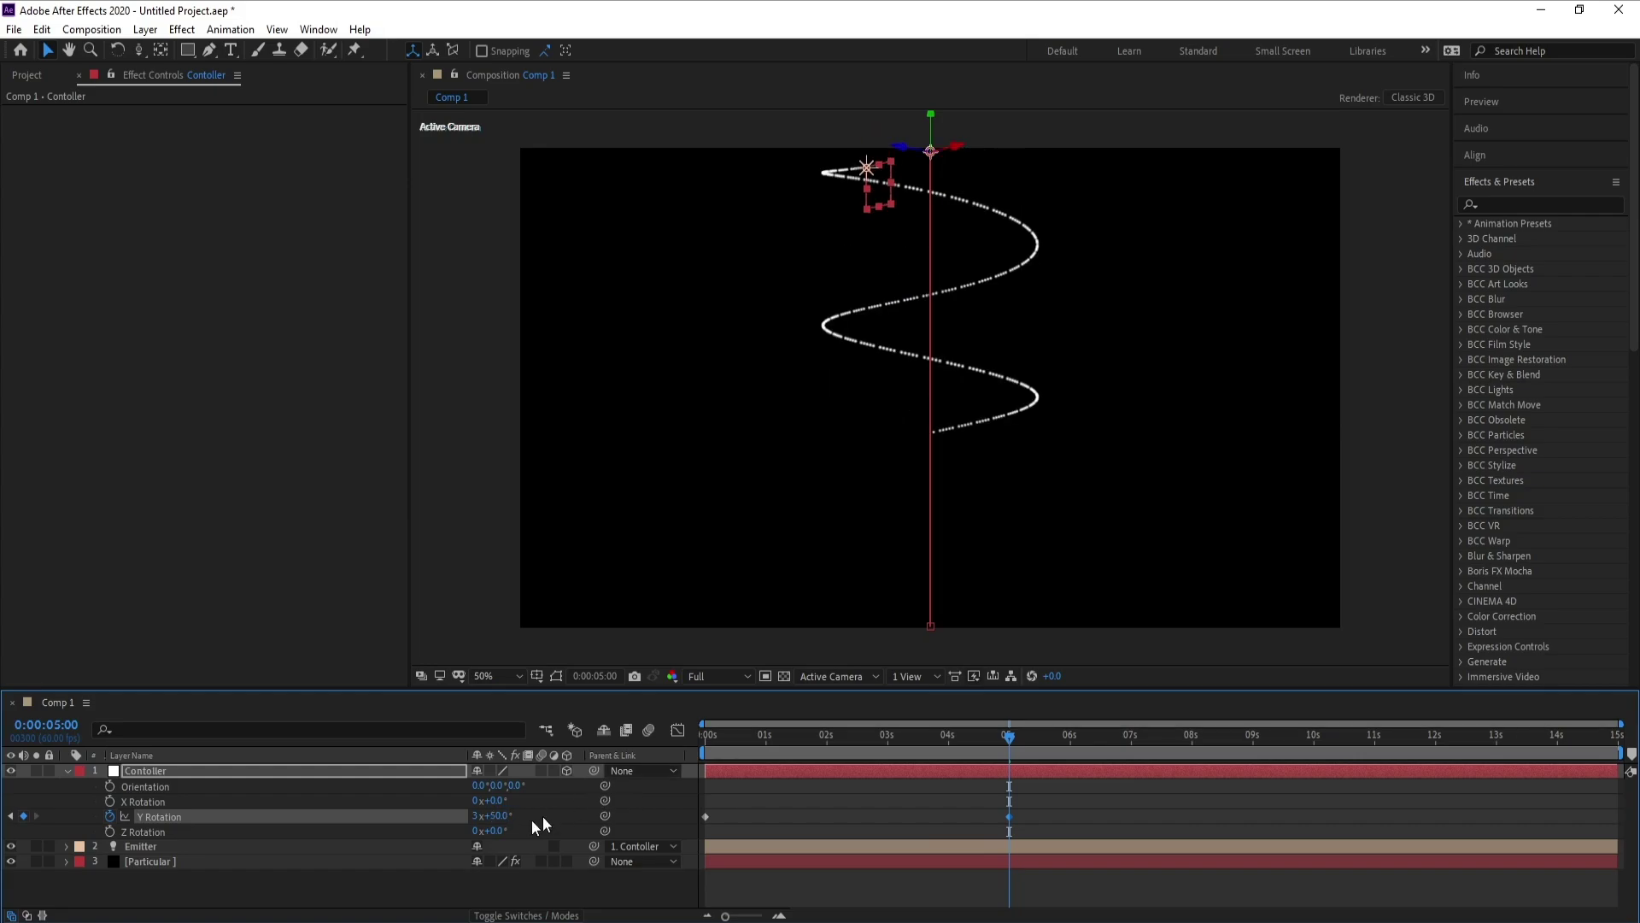
- Preview the spiral particle animation from about 1.5 seconds
drag(1014, 739, 792, 738)
click(438, 892)
key(space)
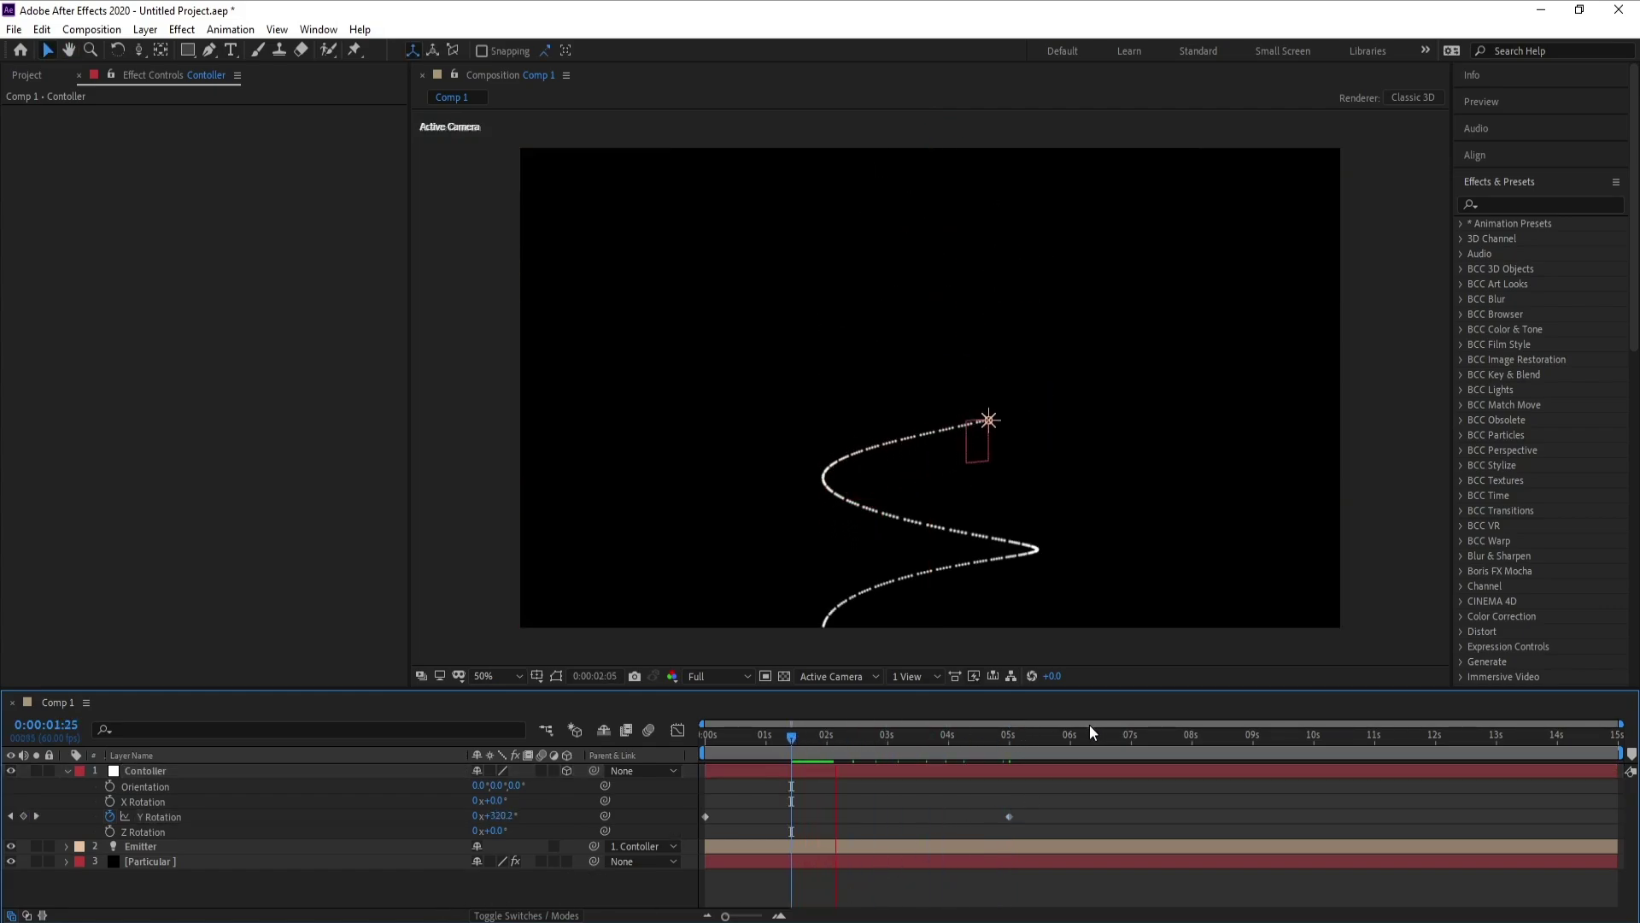
key(space)
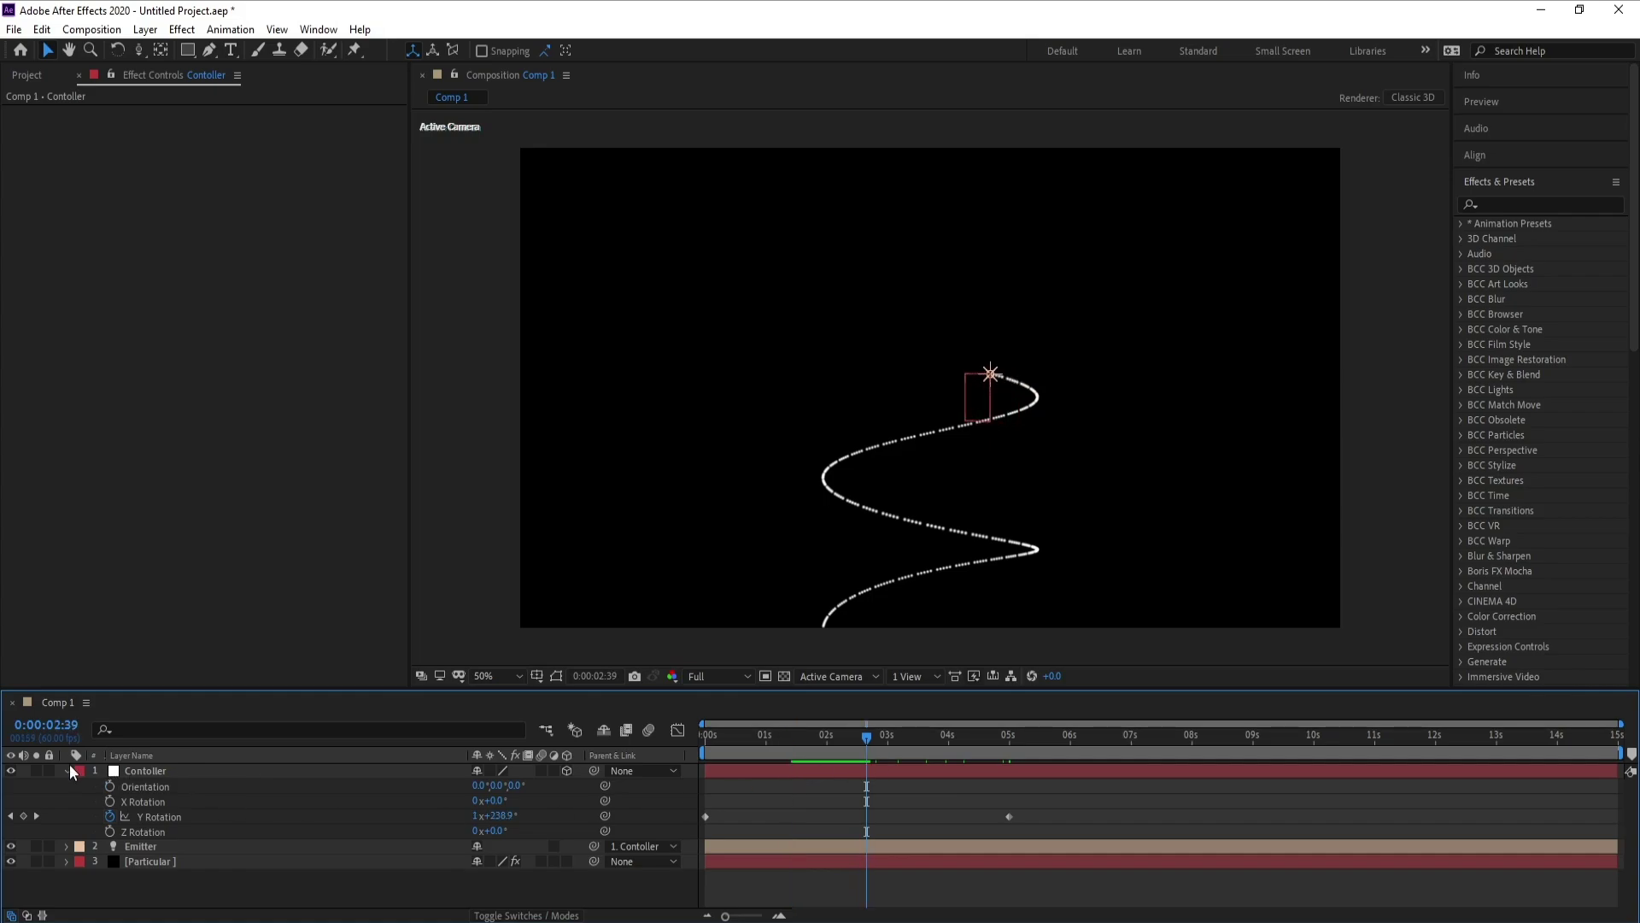
- Set the Particular effect's Velocity to 70, Velocity Random to 100% and Velocity Distribution to 0.3
click(66, 769)
click(163, 799)
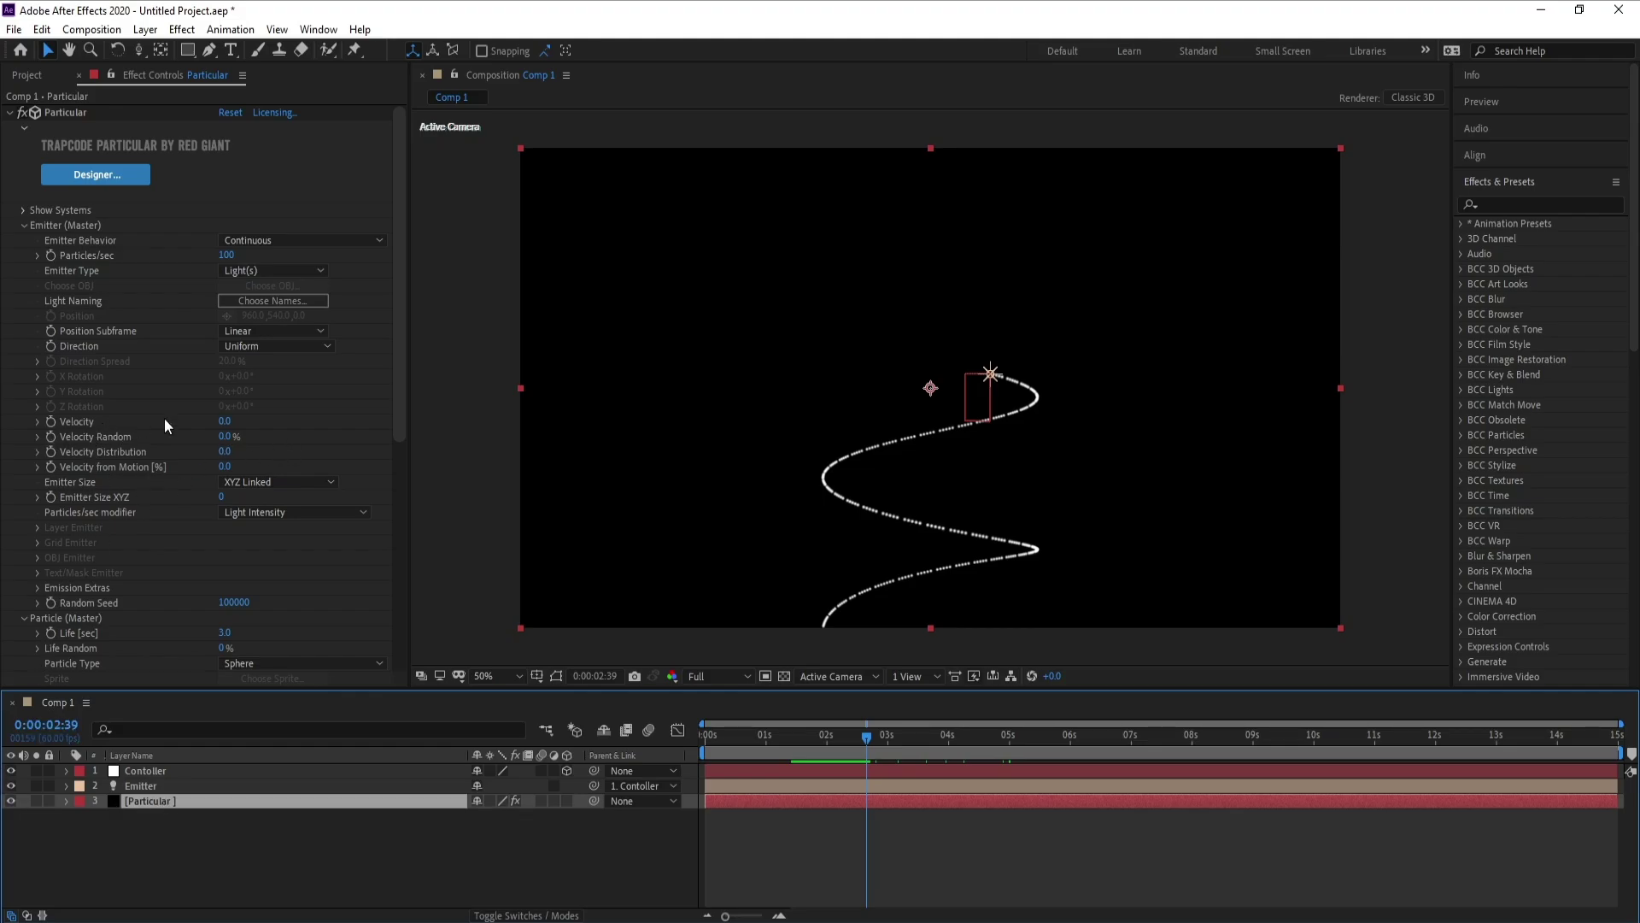
click(225, 421)
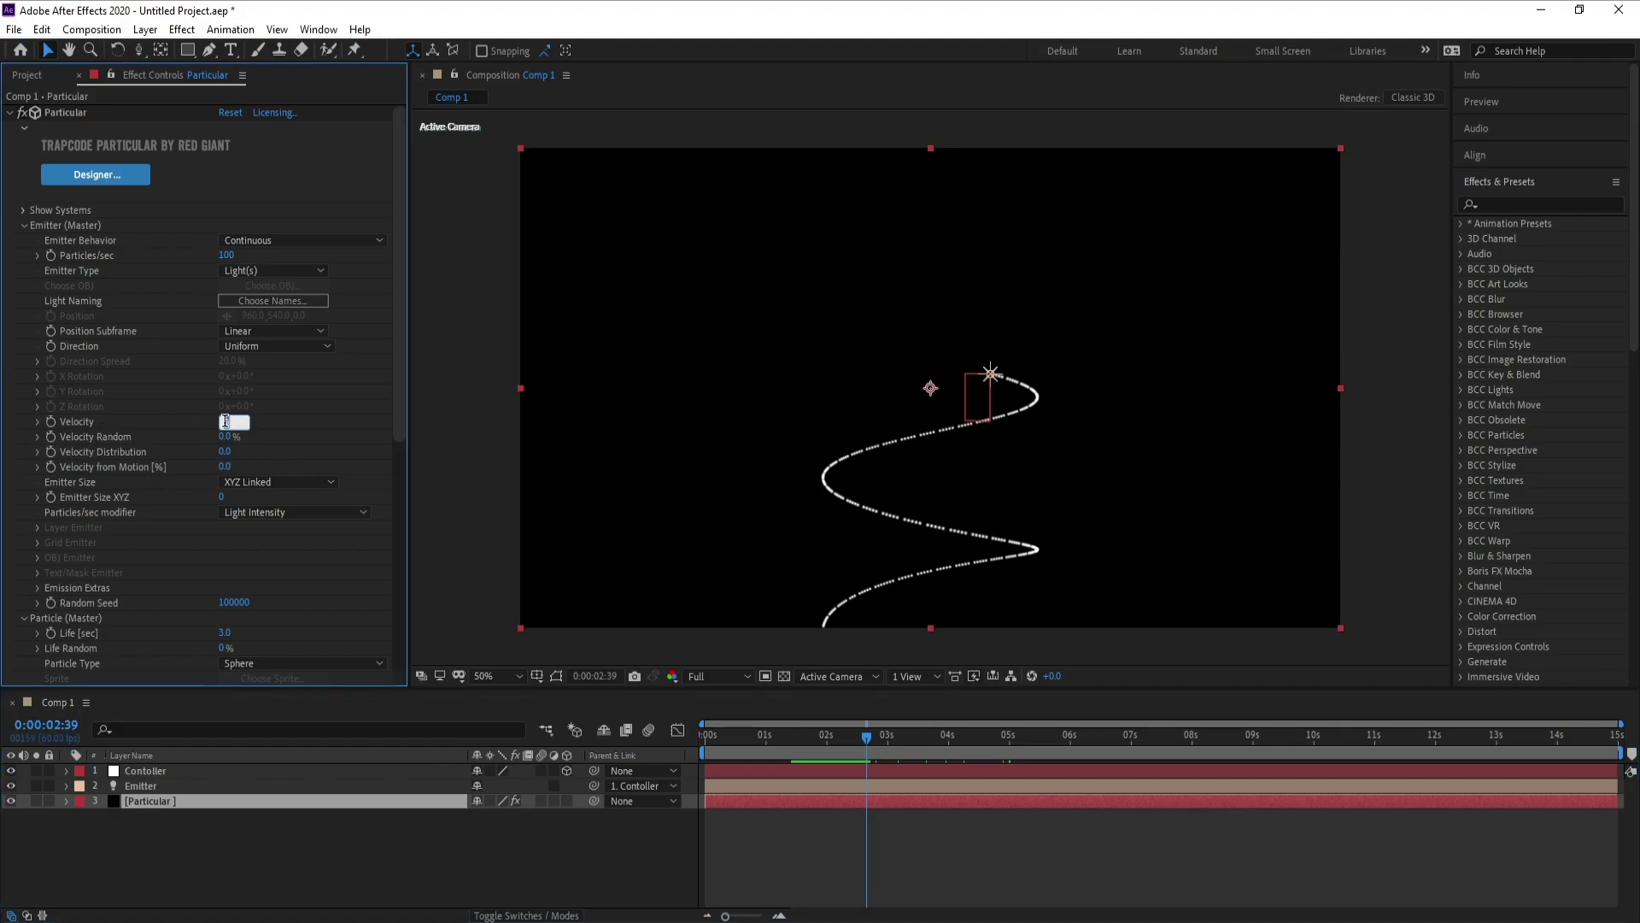
text(70)
key(Return)
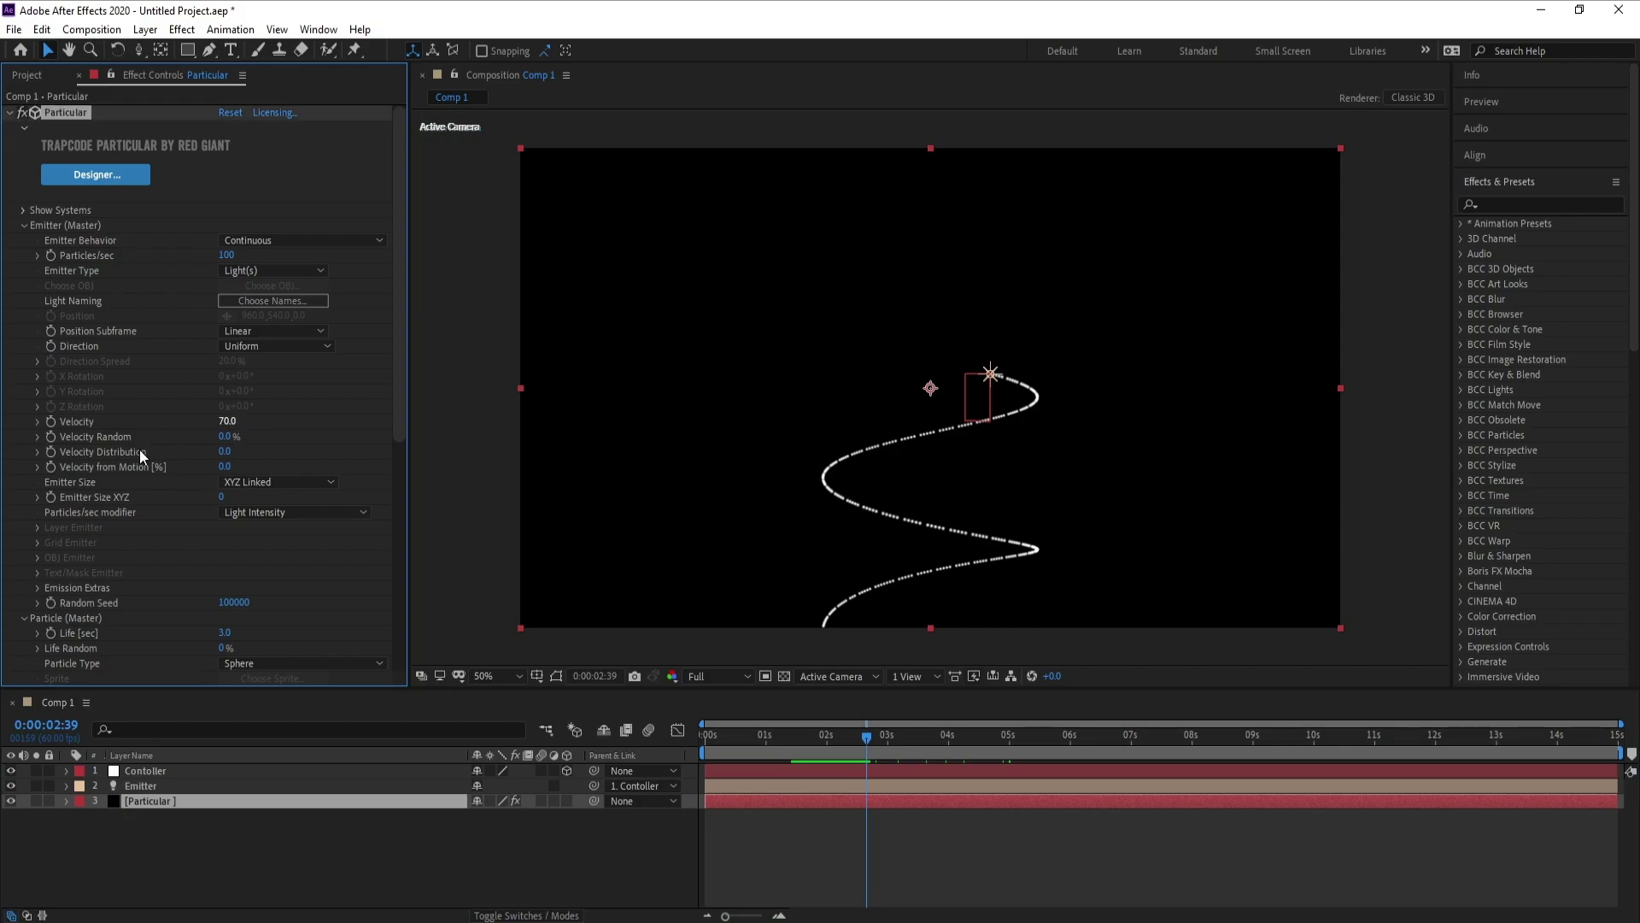
drag(226, 441, 342, 469)
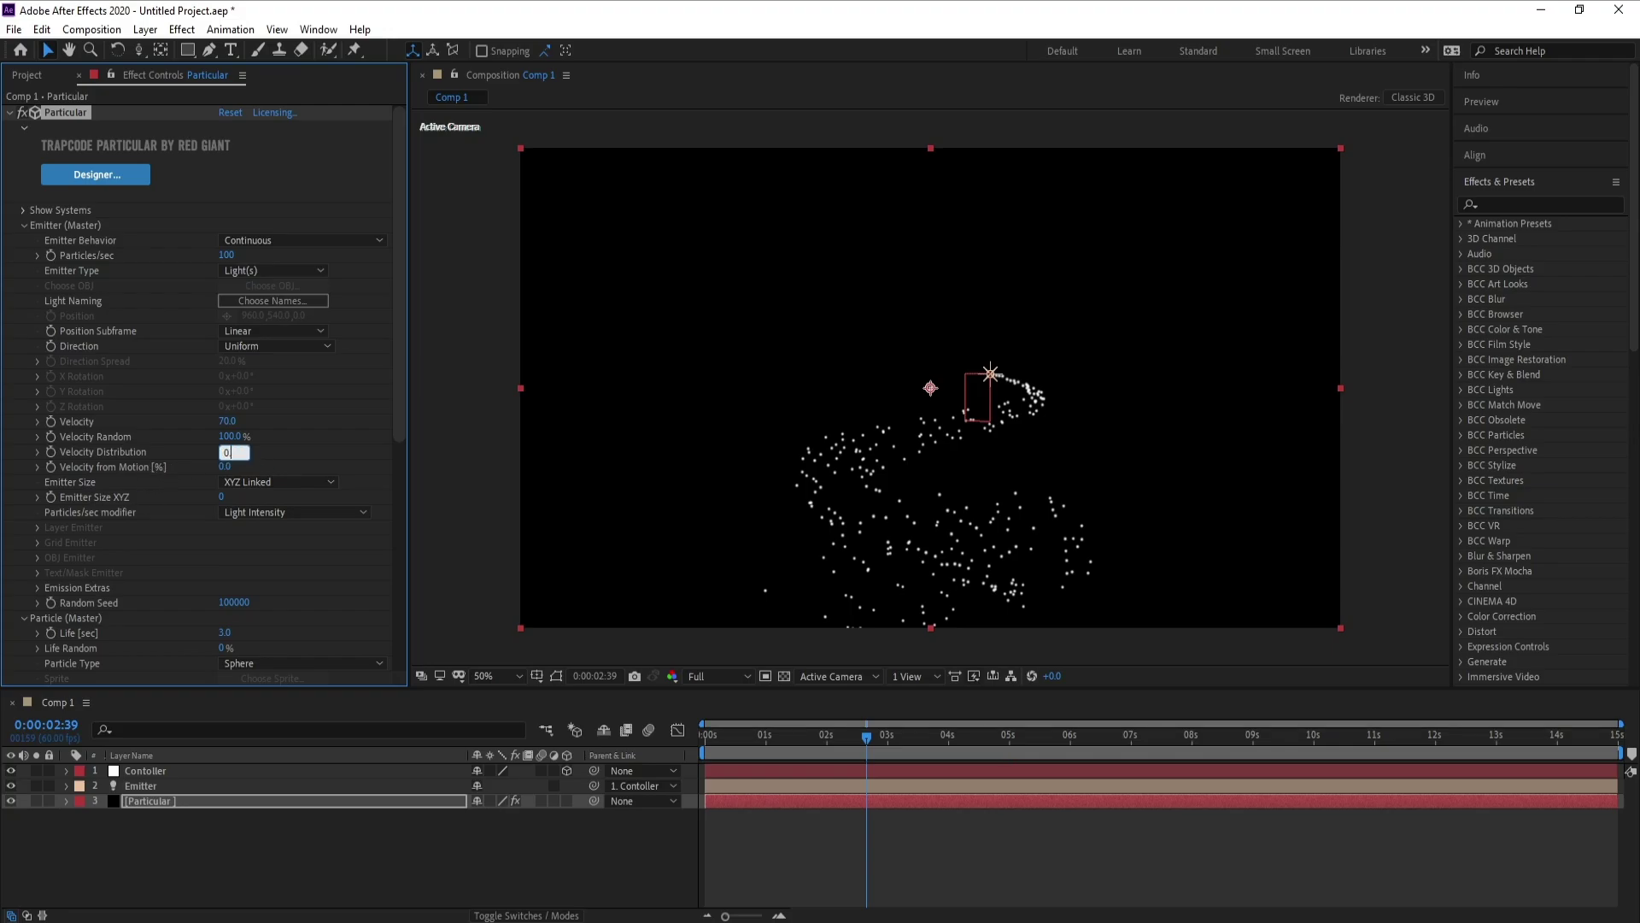
key(Return)
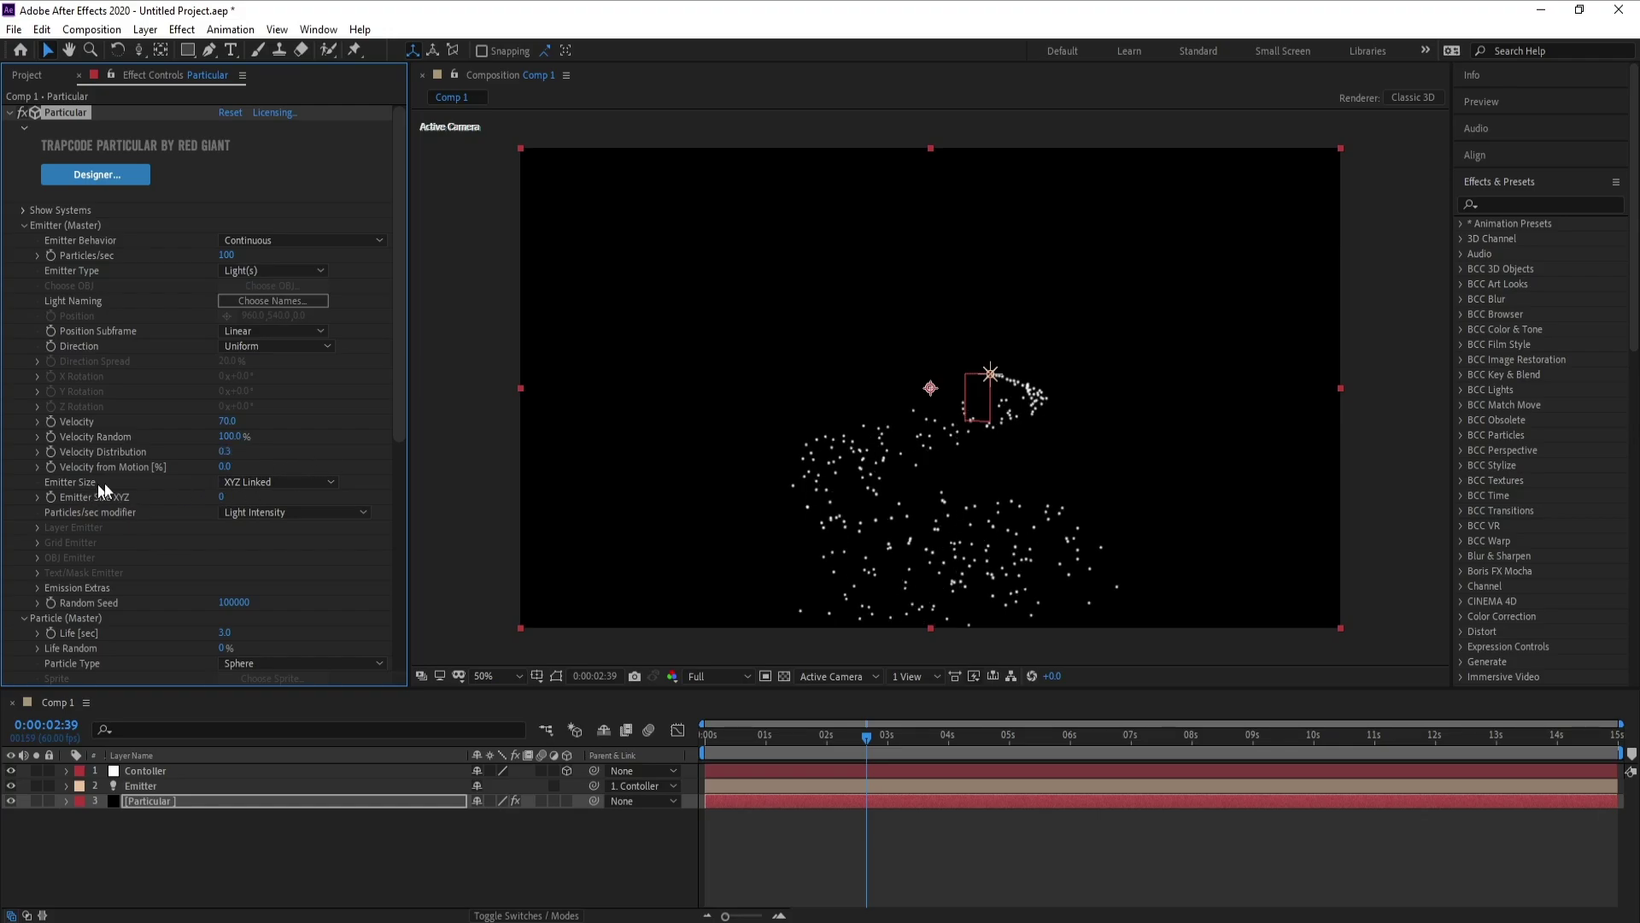
- Set Velocity from Motion to 20% and scrub the timeline to about 2.4 seconds to check the particles
click(225, 466)
text(20)
key(Return)
click(784, 745)
mouse_move(824, 750)
mouse_down()
mouse_move(924, 739)
mouse_move(852, 746)
mouse_up()
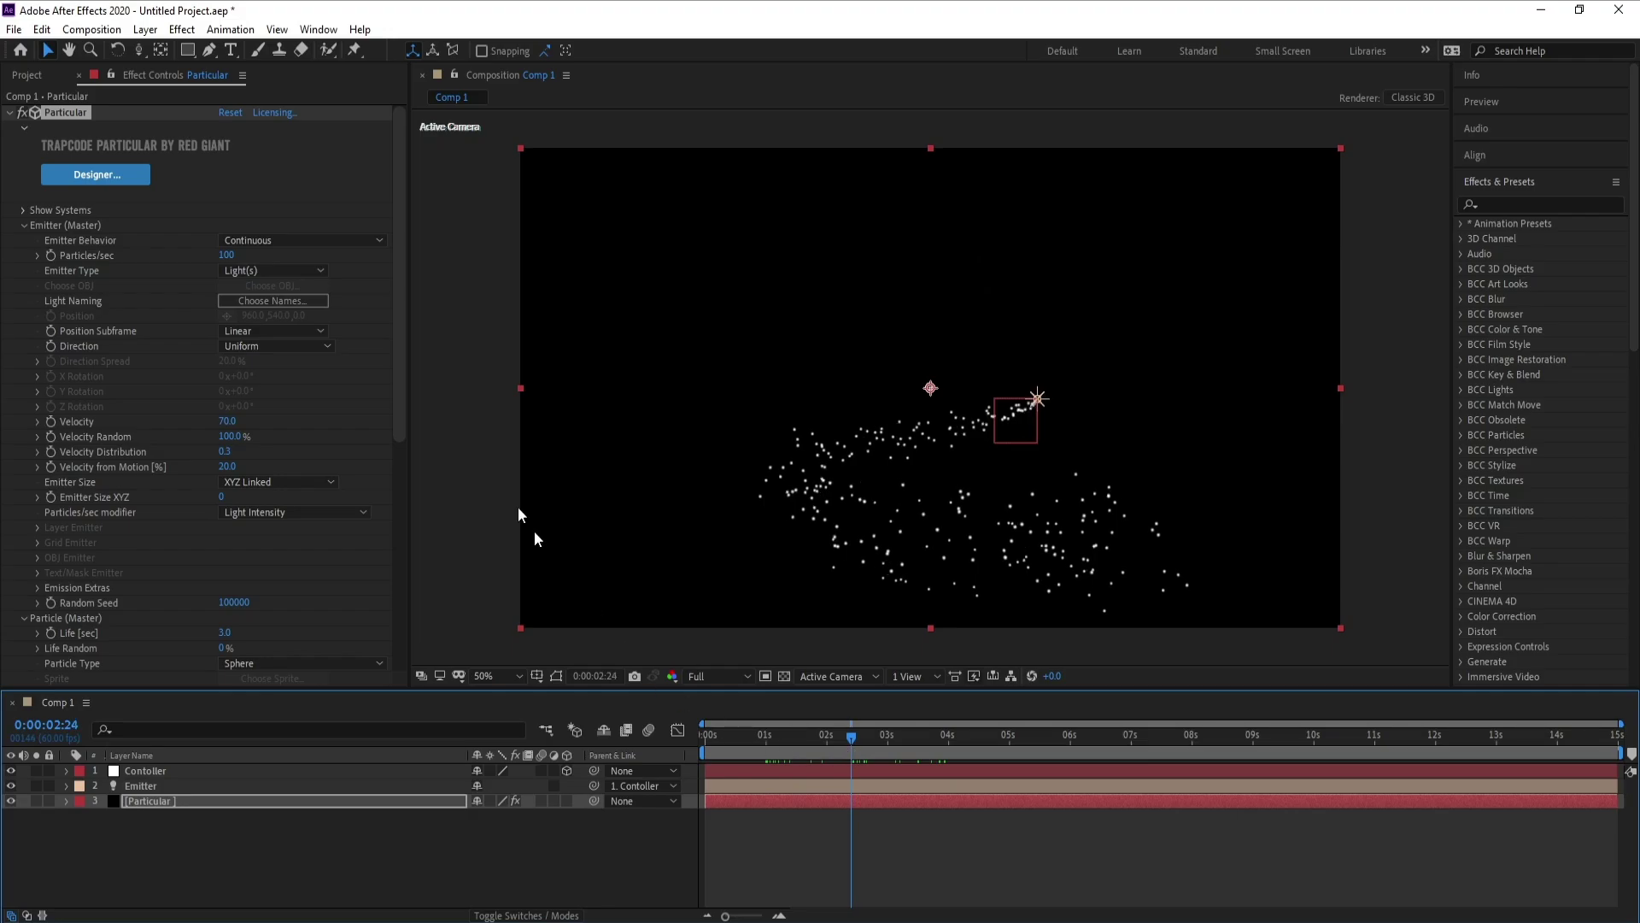
- Collapse the Emitter (Master) settings and set the particles' Life to 26 seconds
click(23, 227)
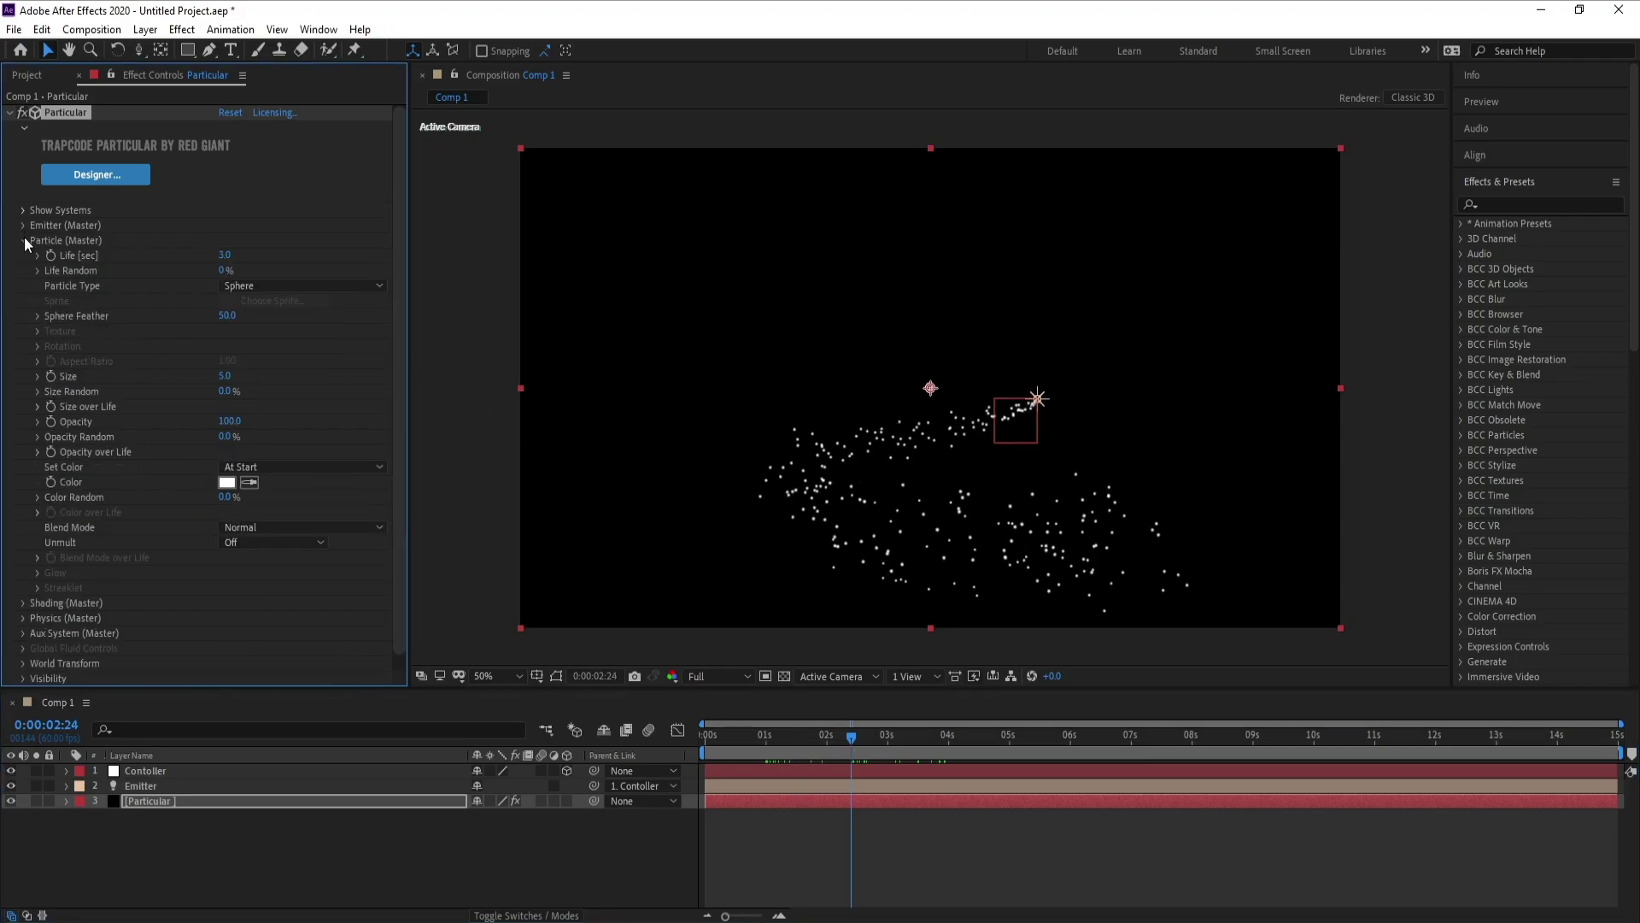
click(225, 256)
text(20)
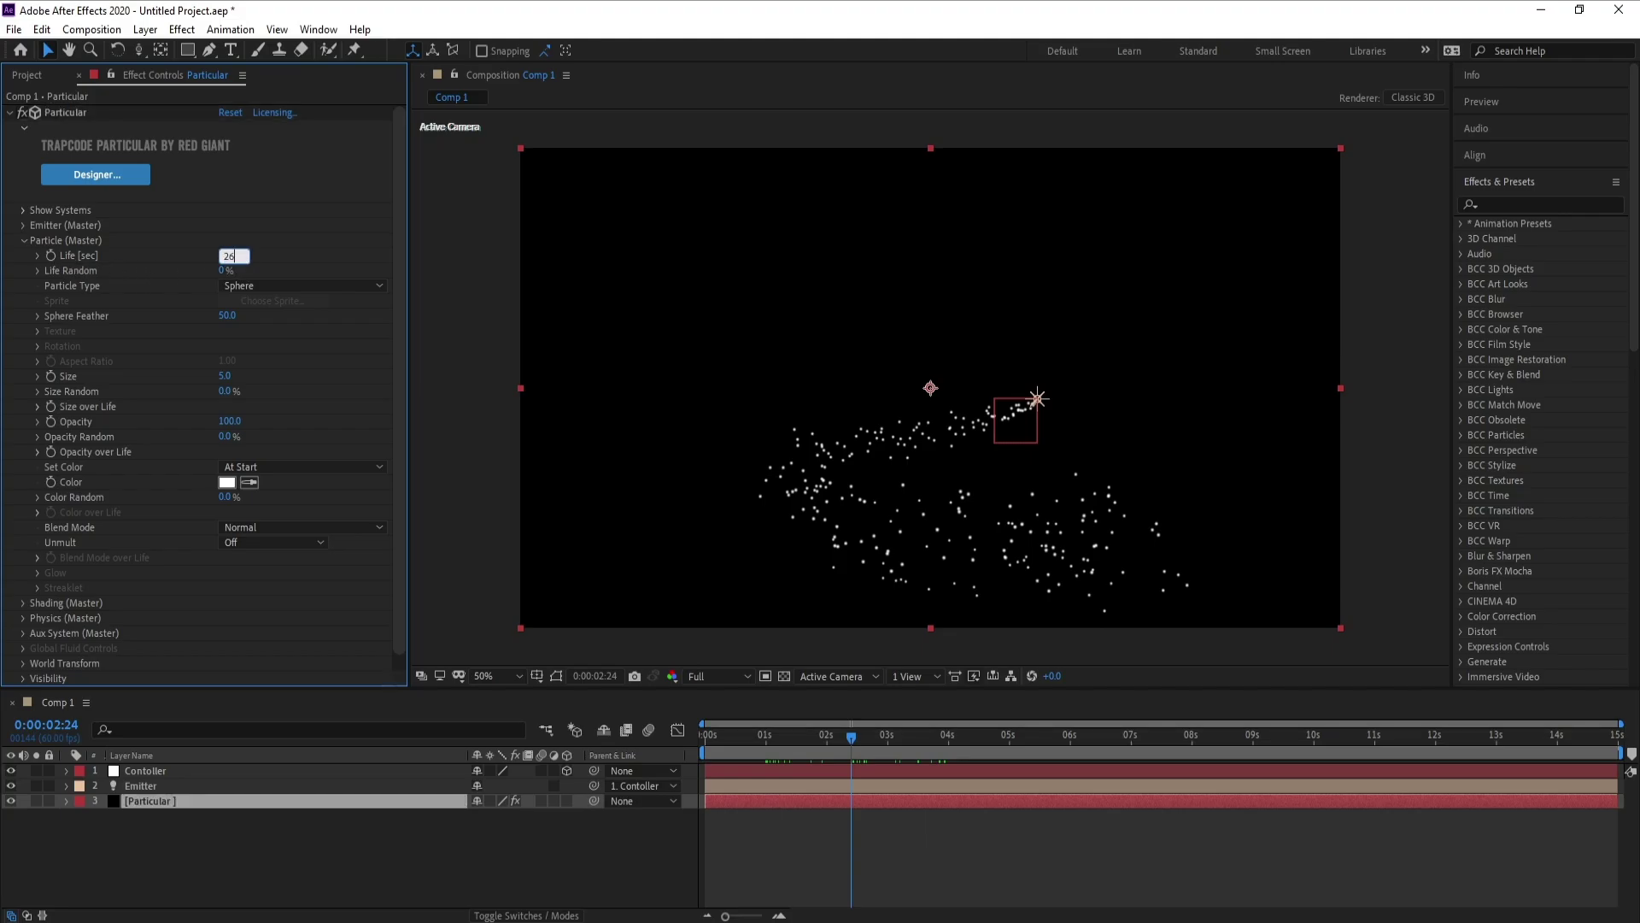
key(Return)
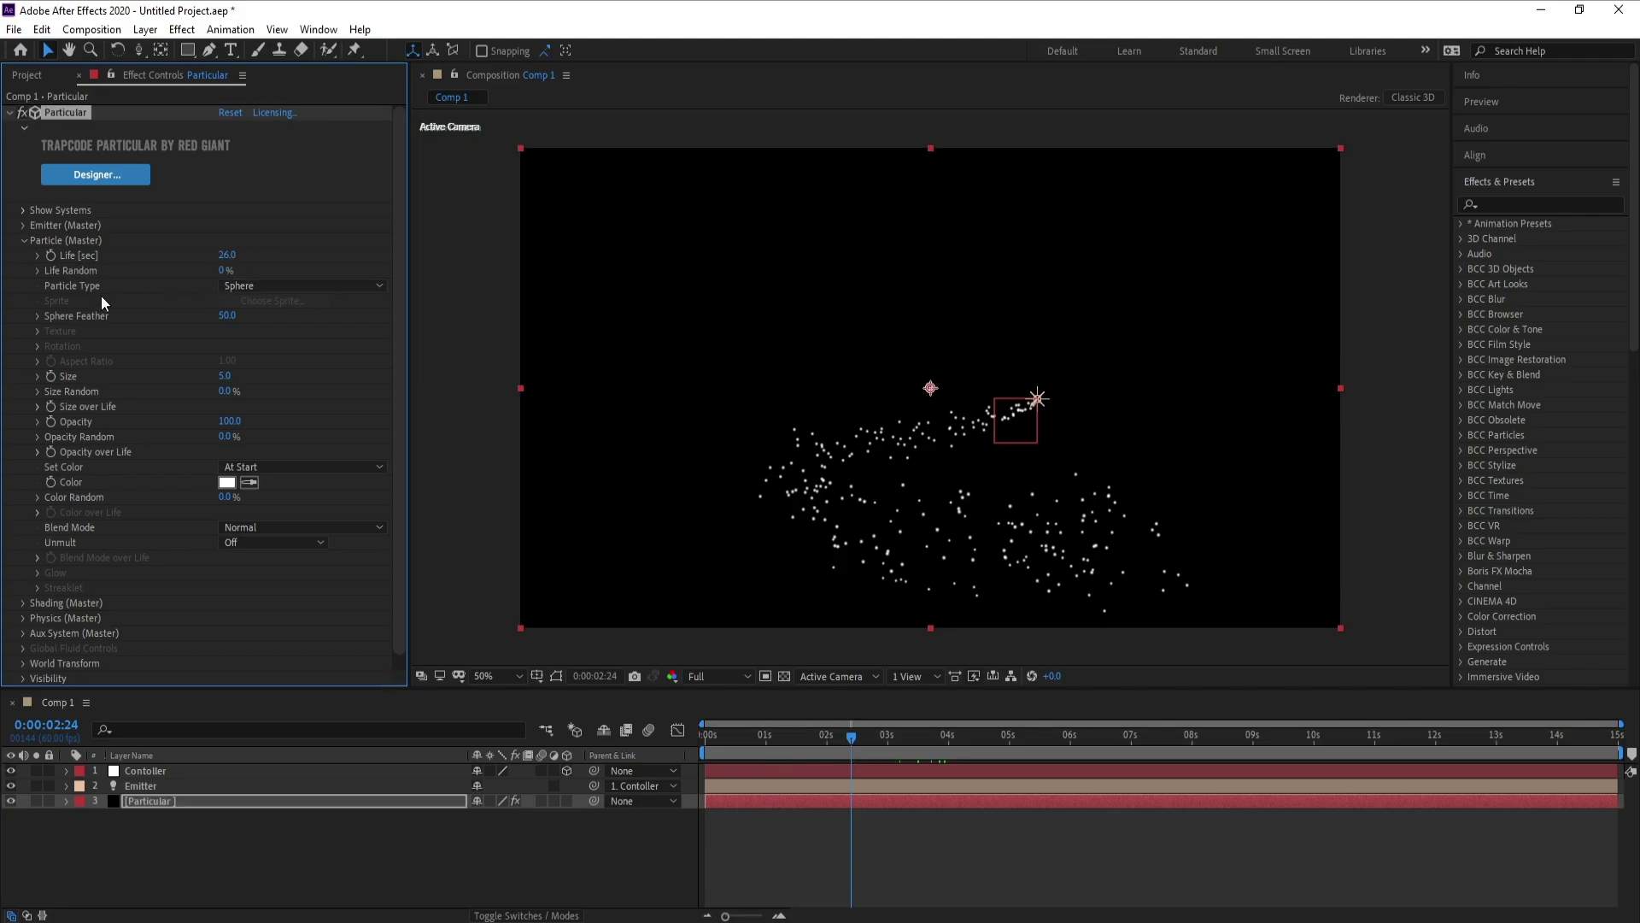
- Try the Glow Sphere (No DOF) particle type with an Aspect Ratio of 3, and switch back to Sphere
click(289, 283)
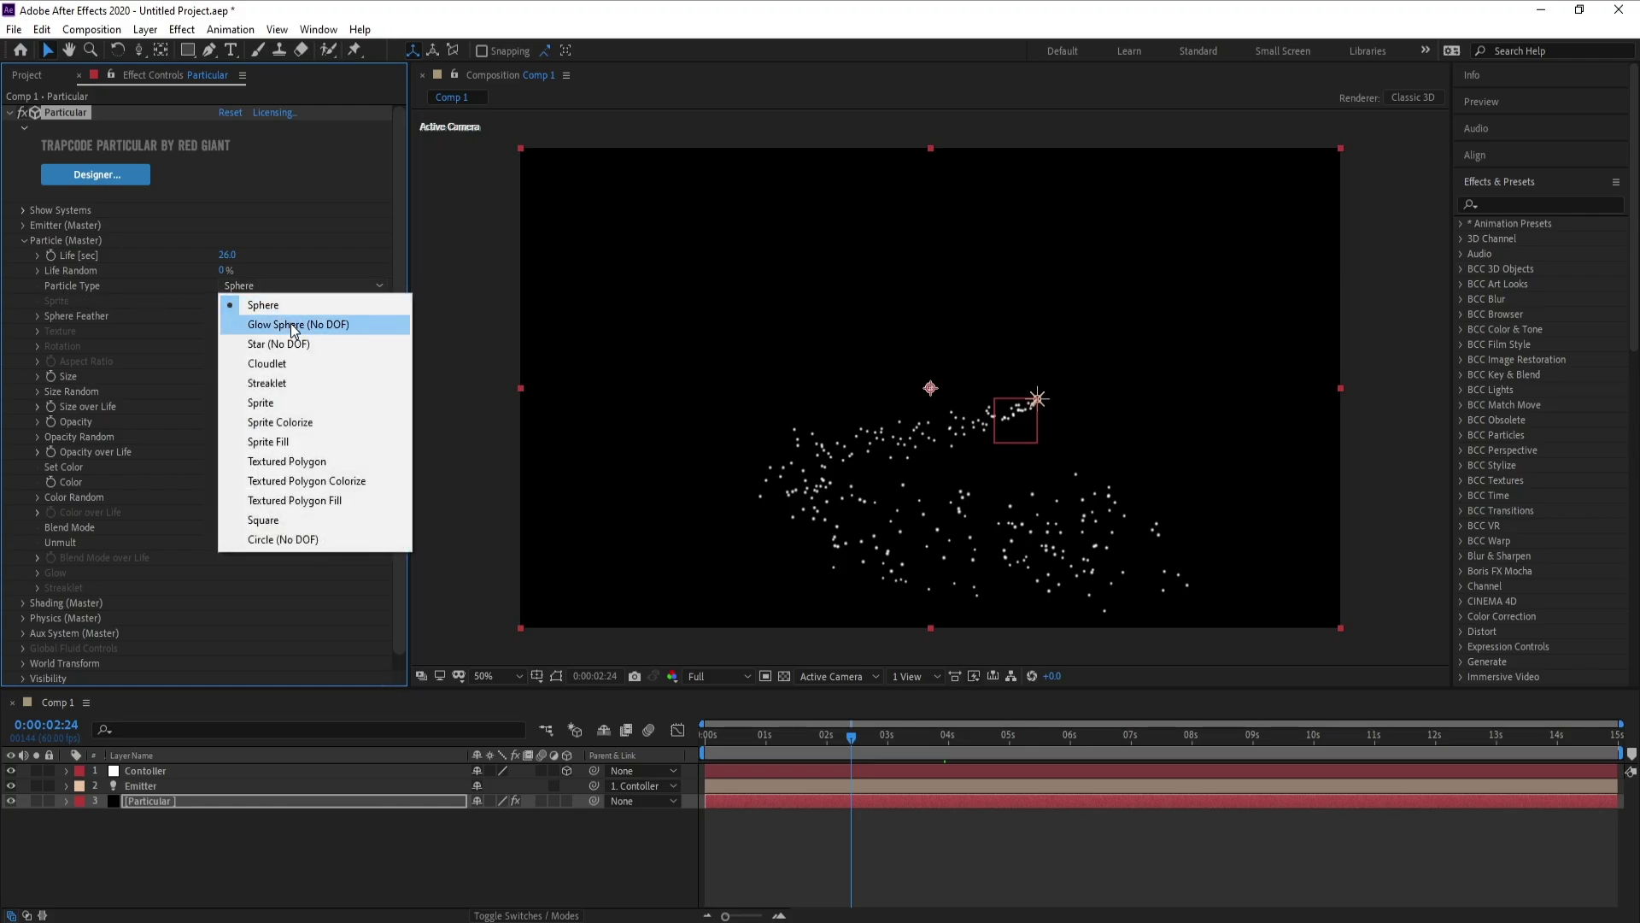
click(290, 325)
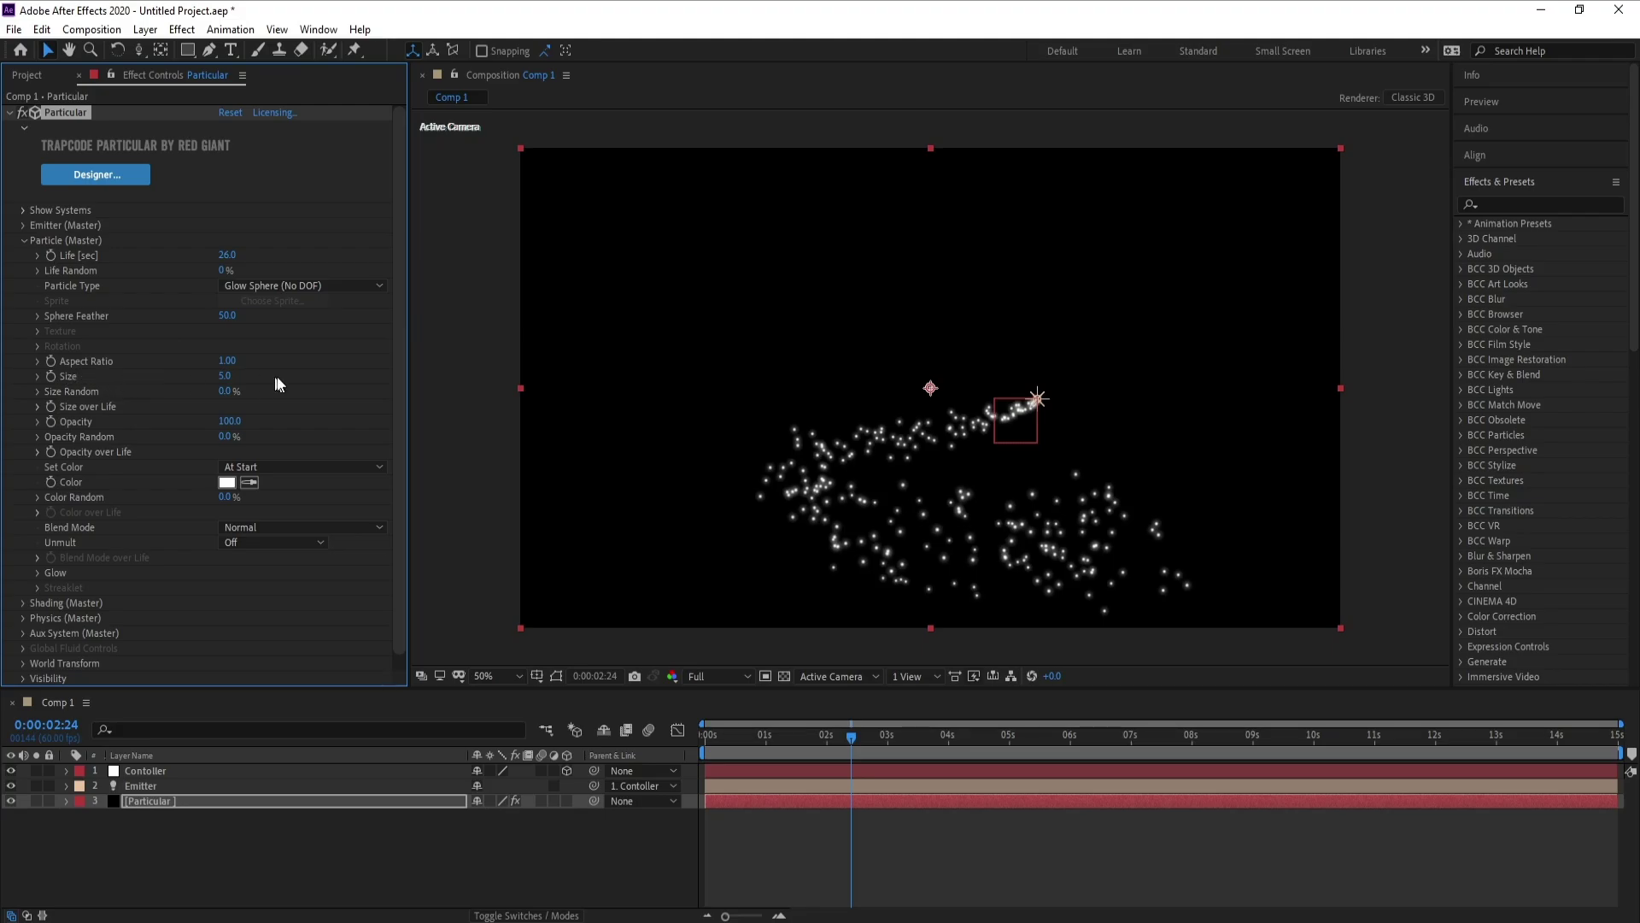
drag(227, 361, 306, 373)
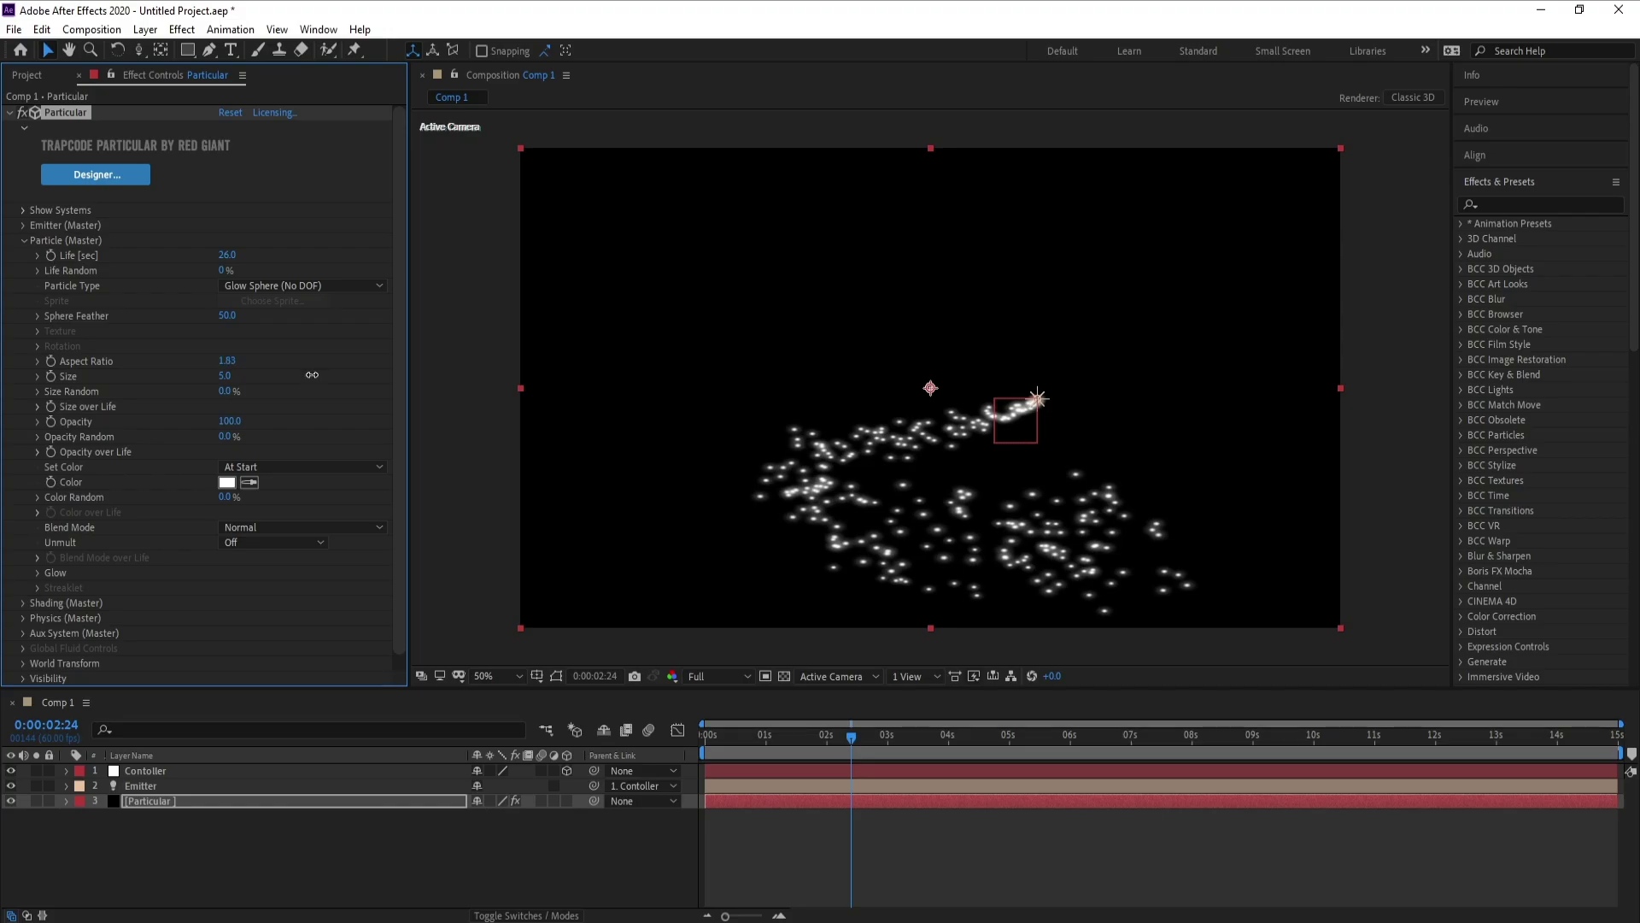
click(229, 361)
text(3)
key(Return)
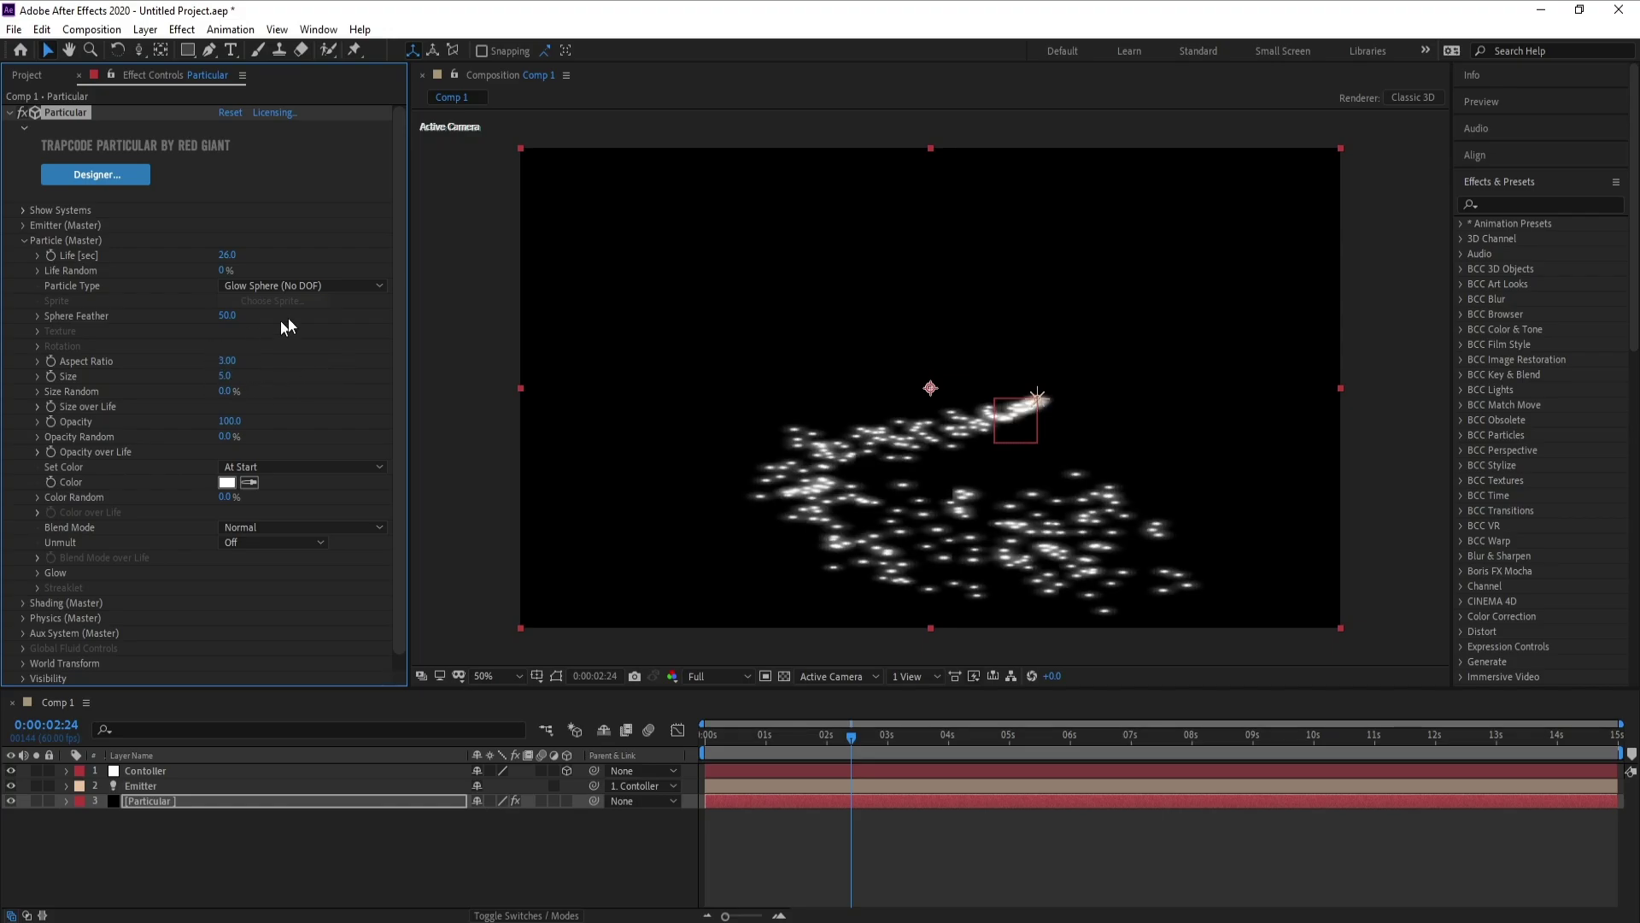
click(262, 289)
click(273, 304)
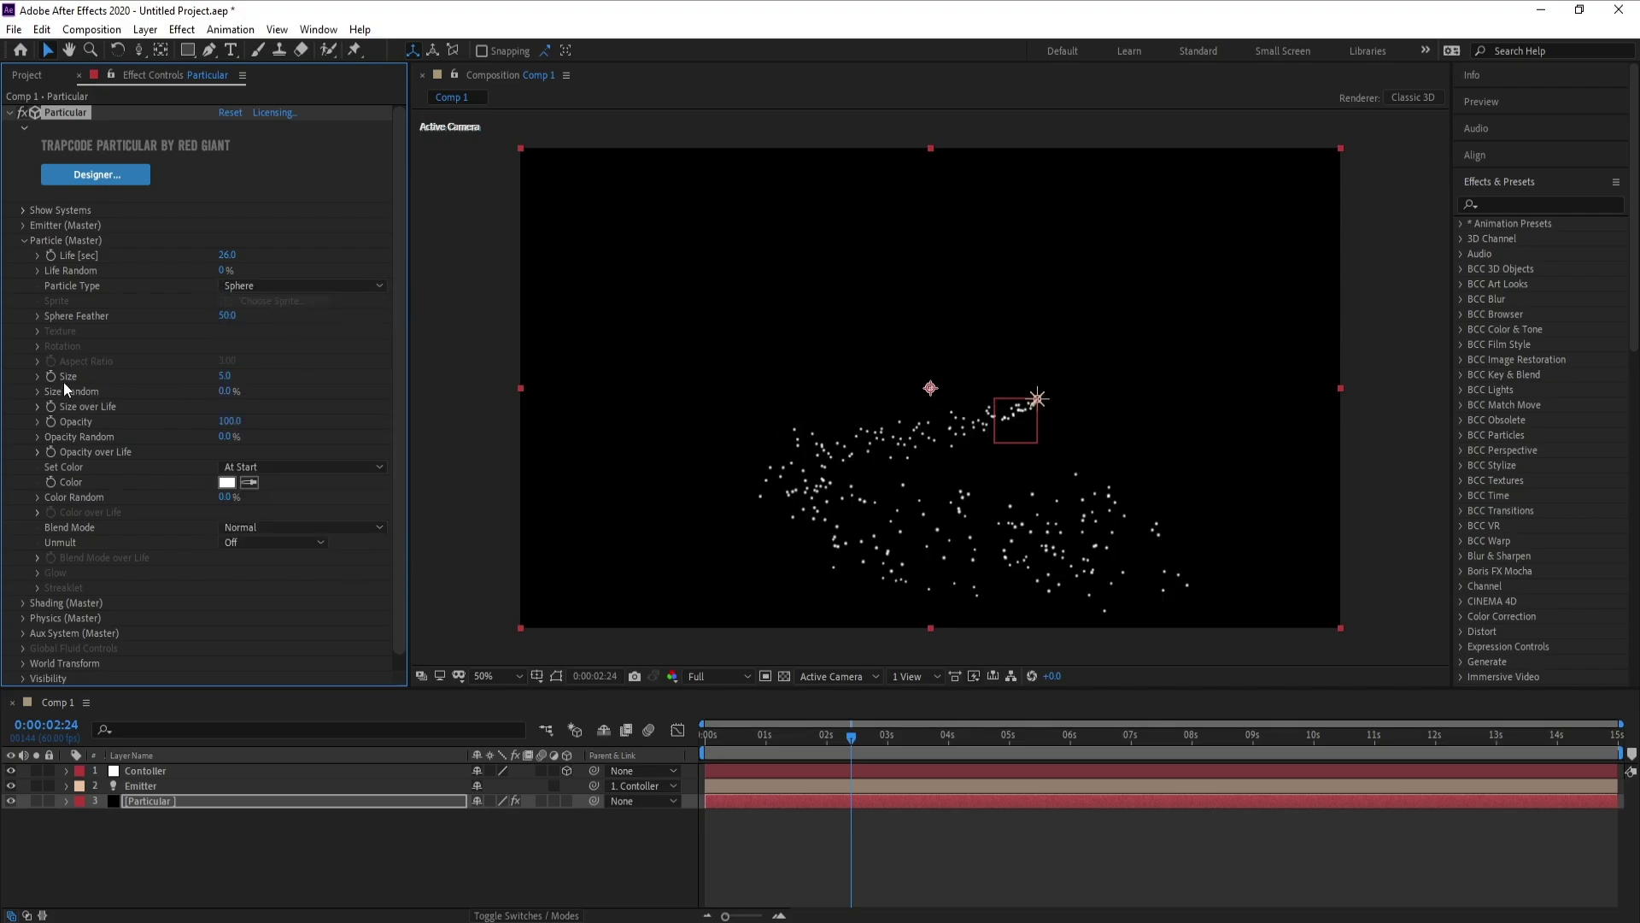
- Set the particles' Size to 0.7 and scrub the timeline to 0:00:03:48 to check the effect
click(225, 377)
text(0.7)
key(Return)
drag(914, 739, 937, 740)
- Raise the emitter's Particles/sec to 30000 and scrub the timeline back to 0:00:03:01
click(23, 226)
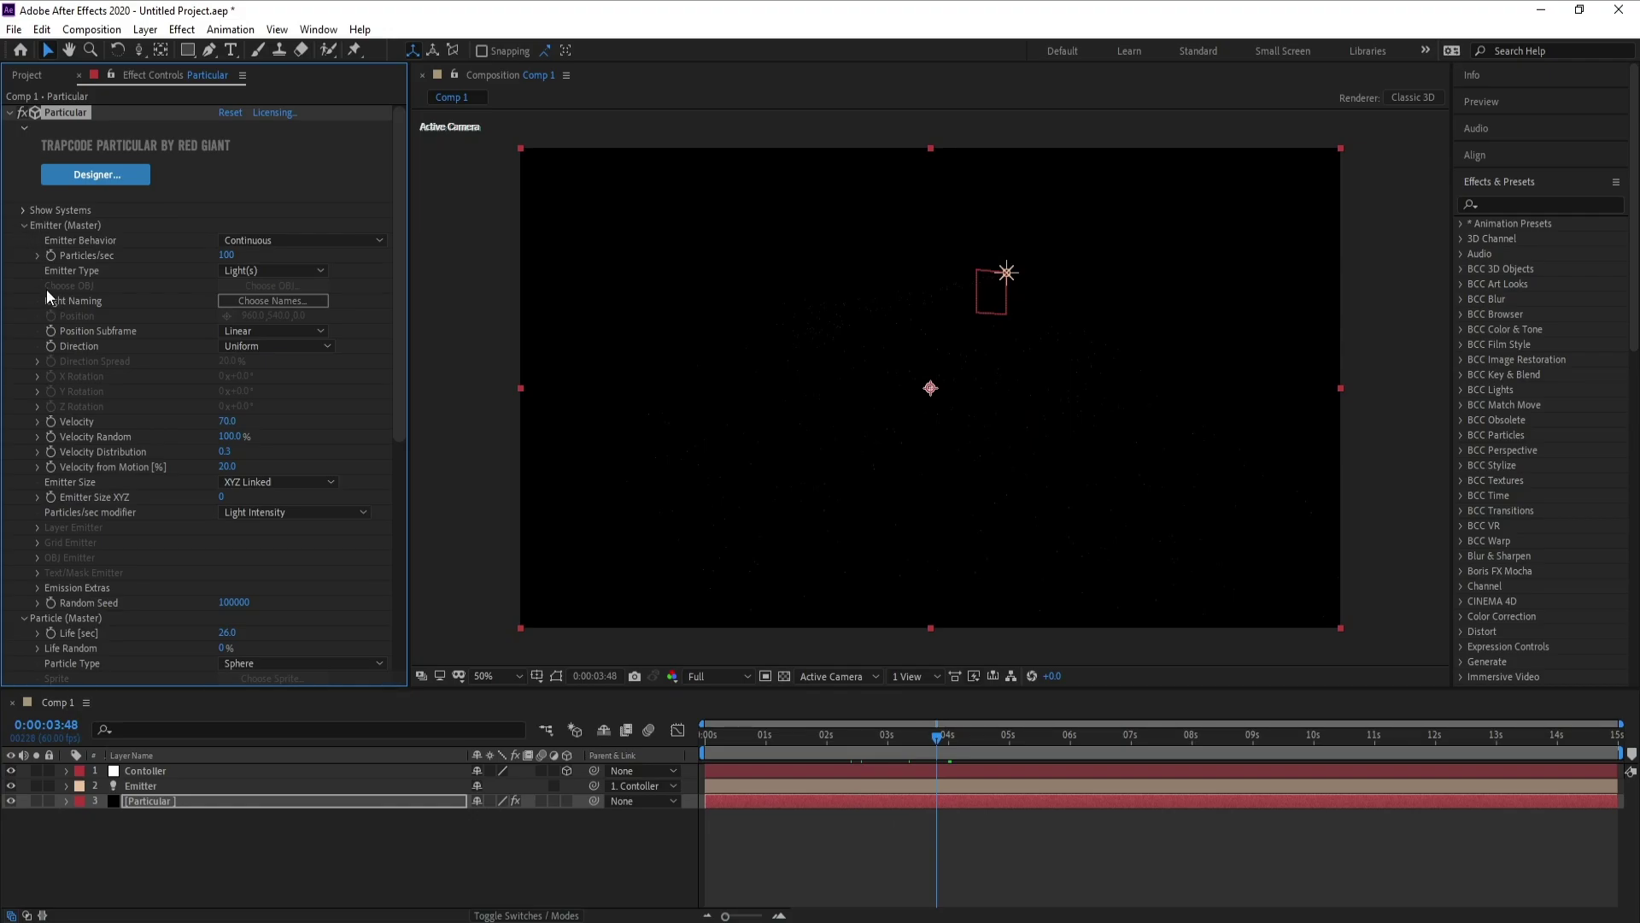
click(226, 255)
text(2)
text(0)
key(BackSpace)
key(BackSpace)
text(30000)
key(Return)
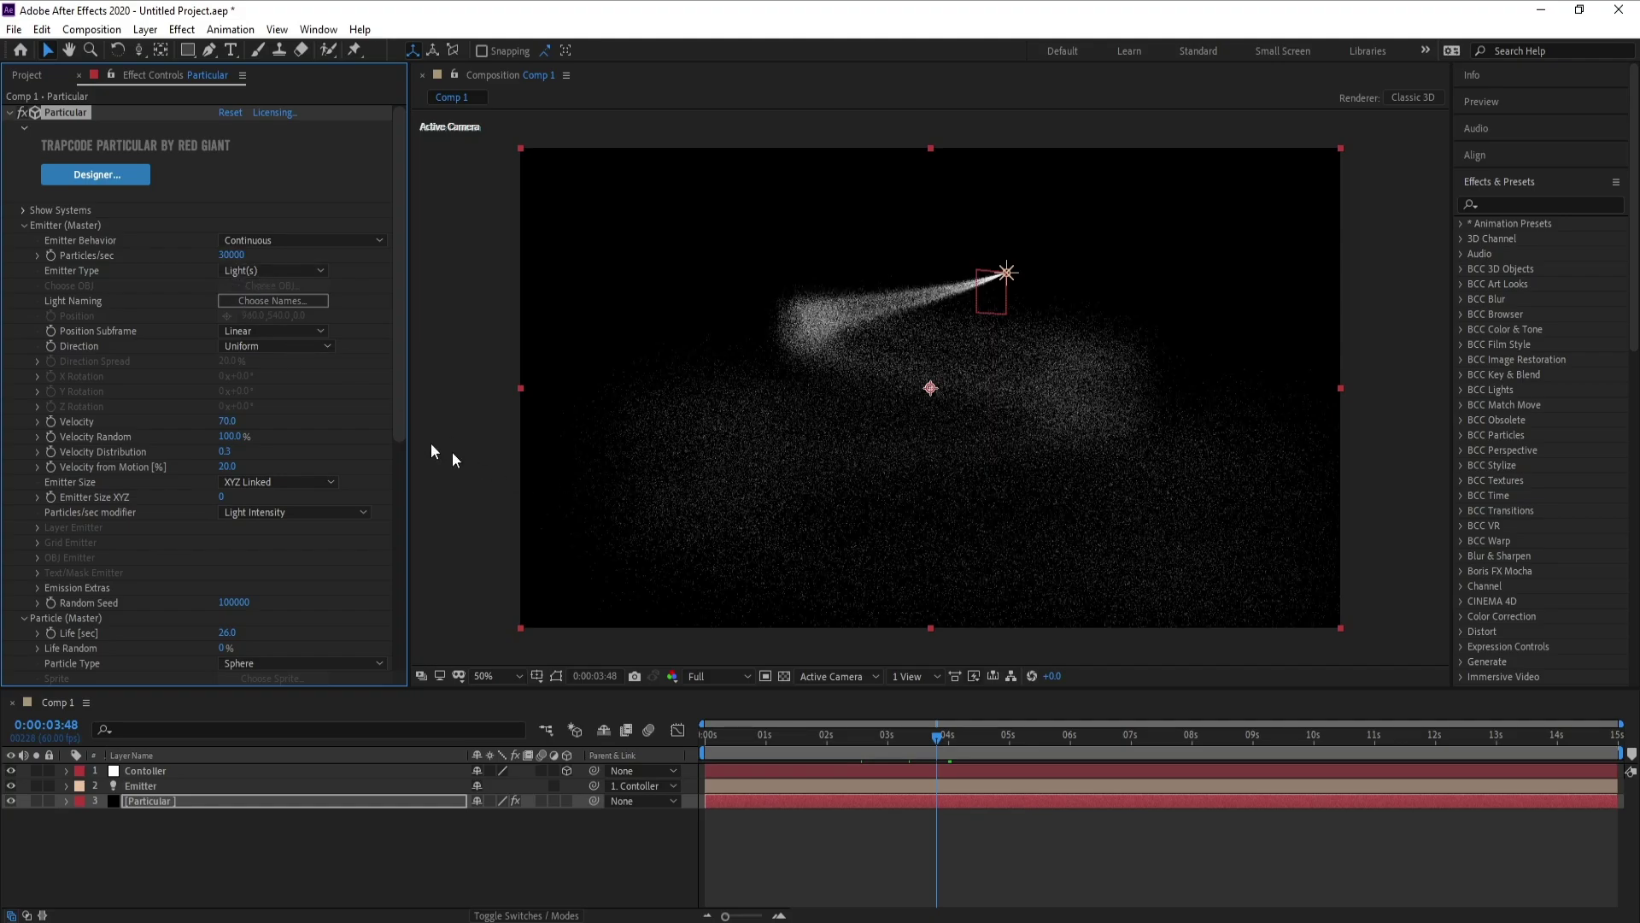
drag(925, 736, 889, 736)
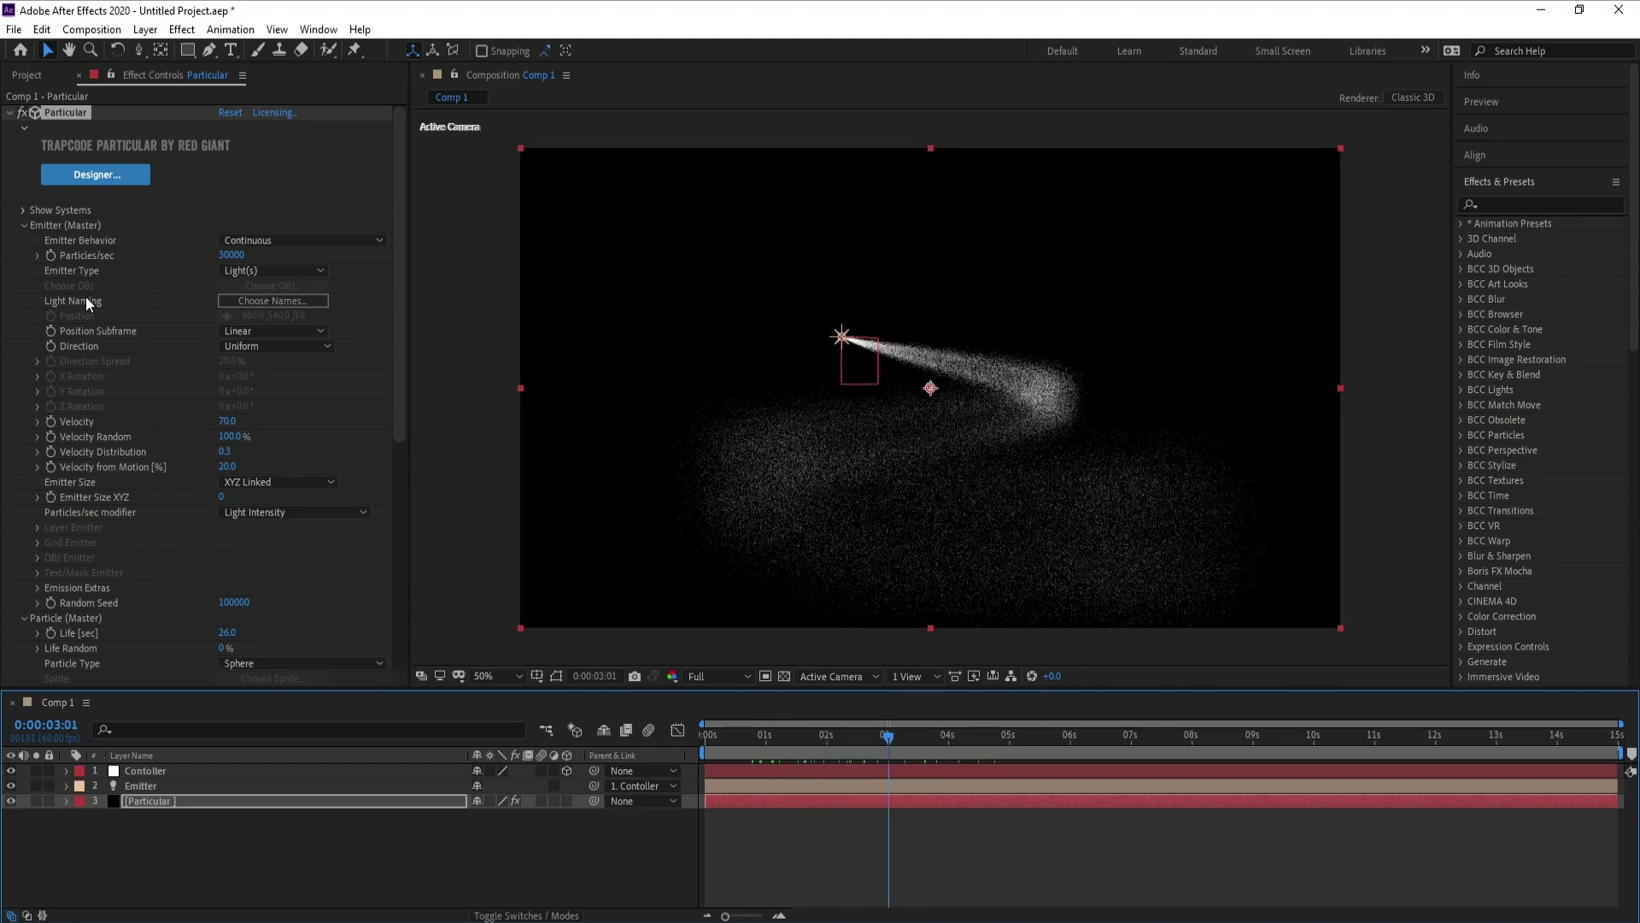
- Set the particles' Size Random to 70% and Opacity Random to 50%, and check the animation at 0:00:03:14
click(23, 225)
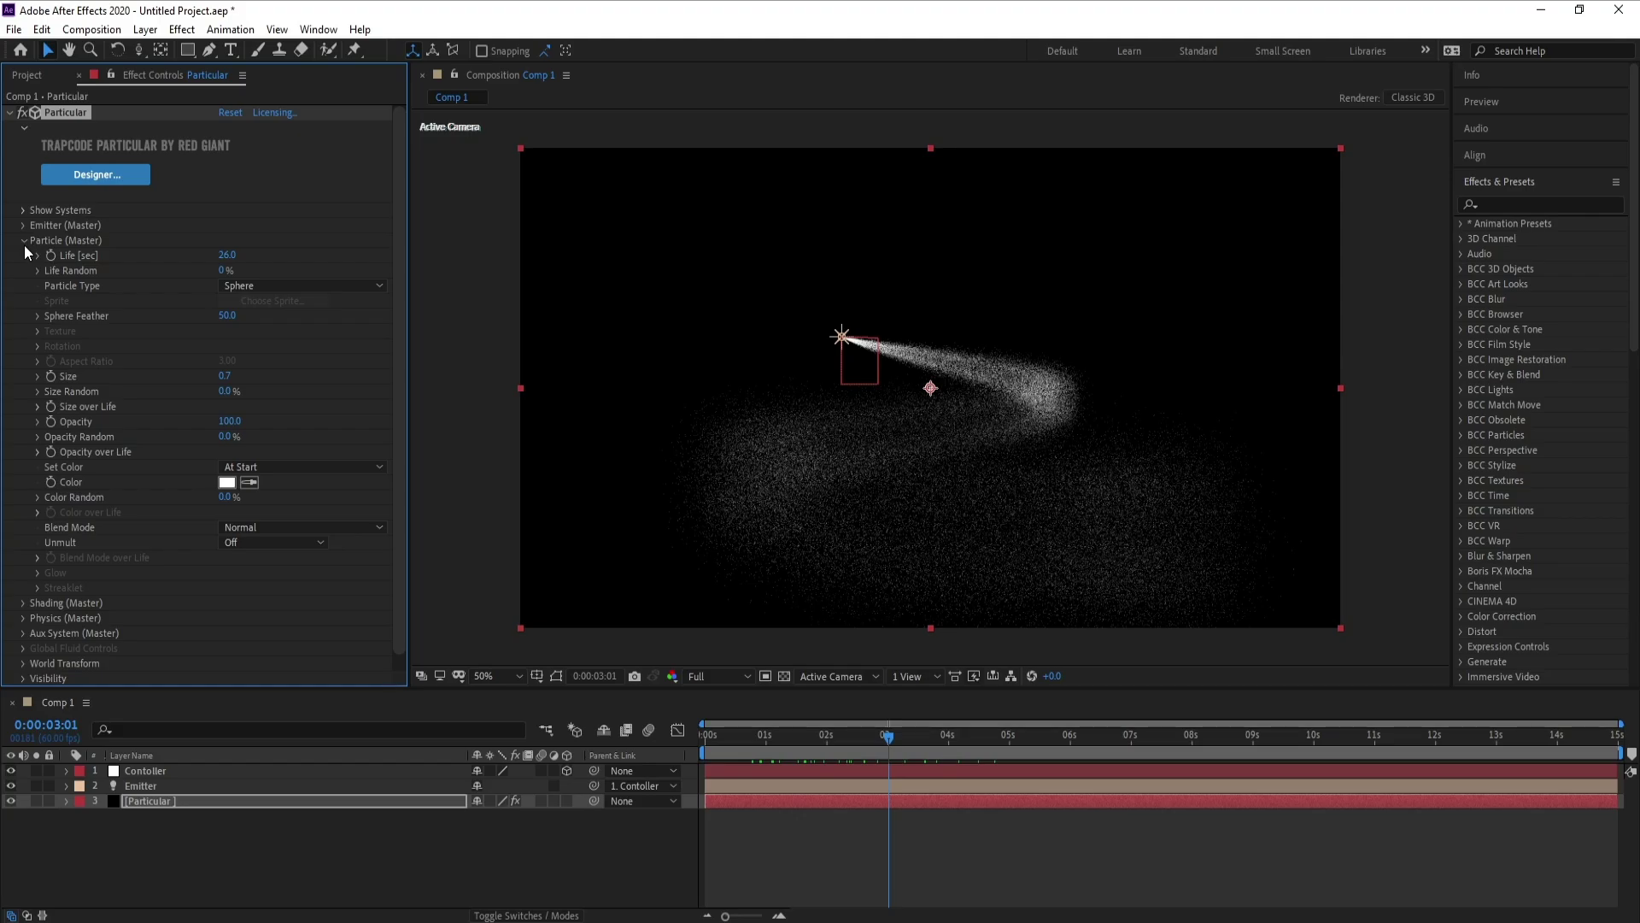
click(225, 393)
text(70)
click(225, 438)
text(50)
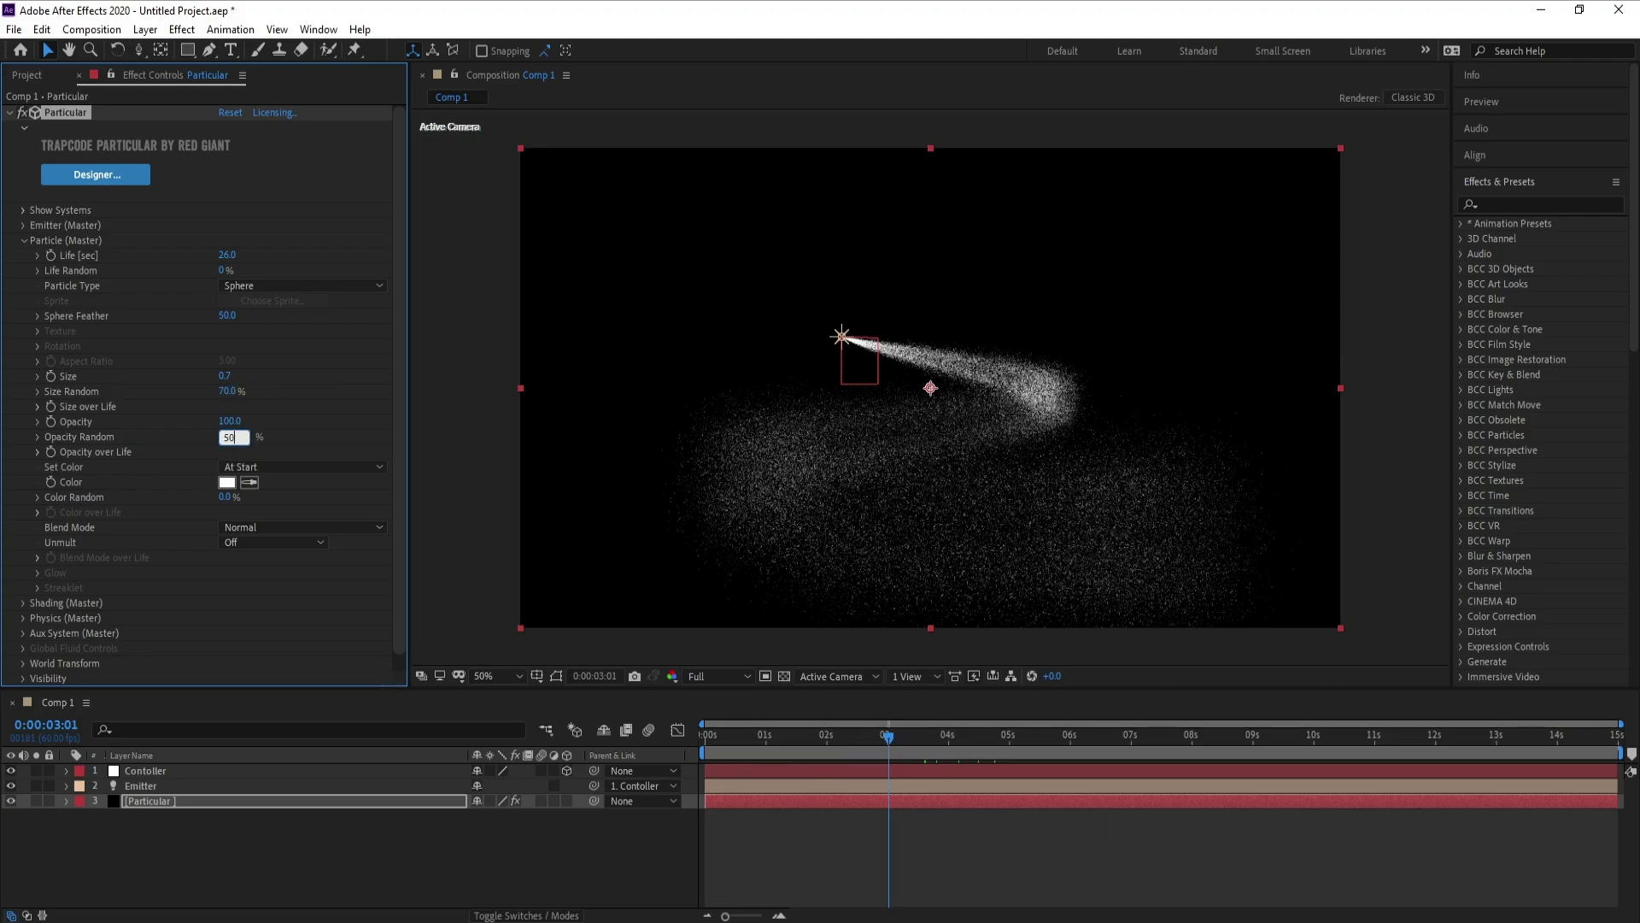
key(Return)
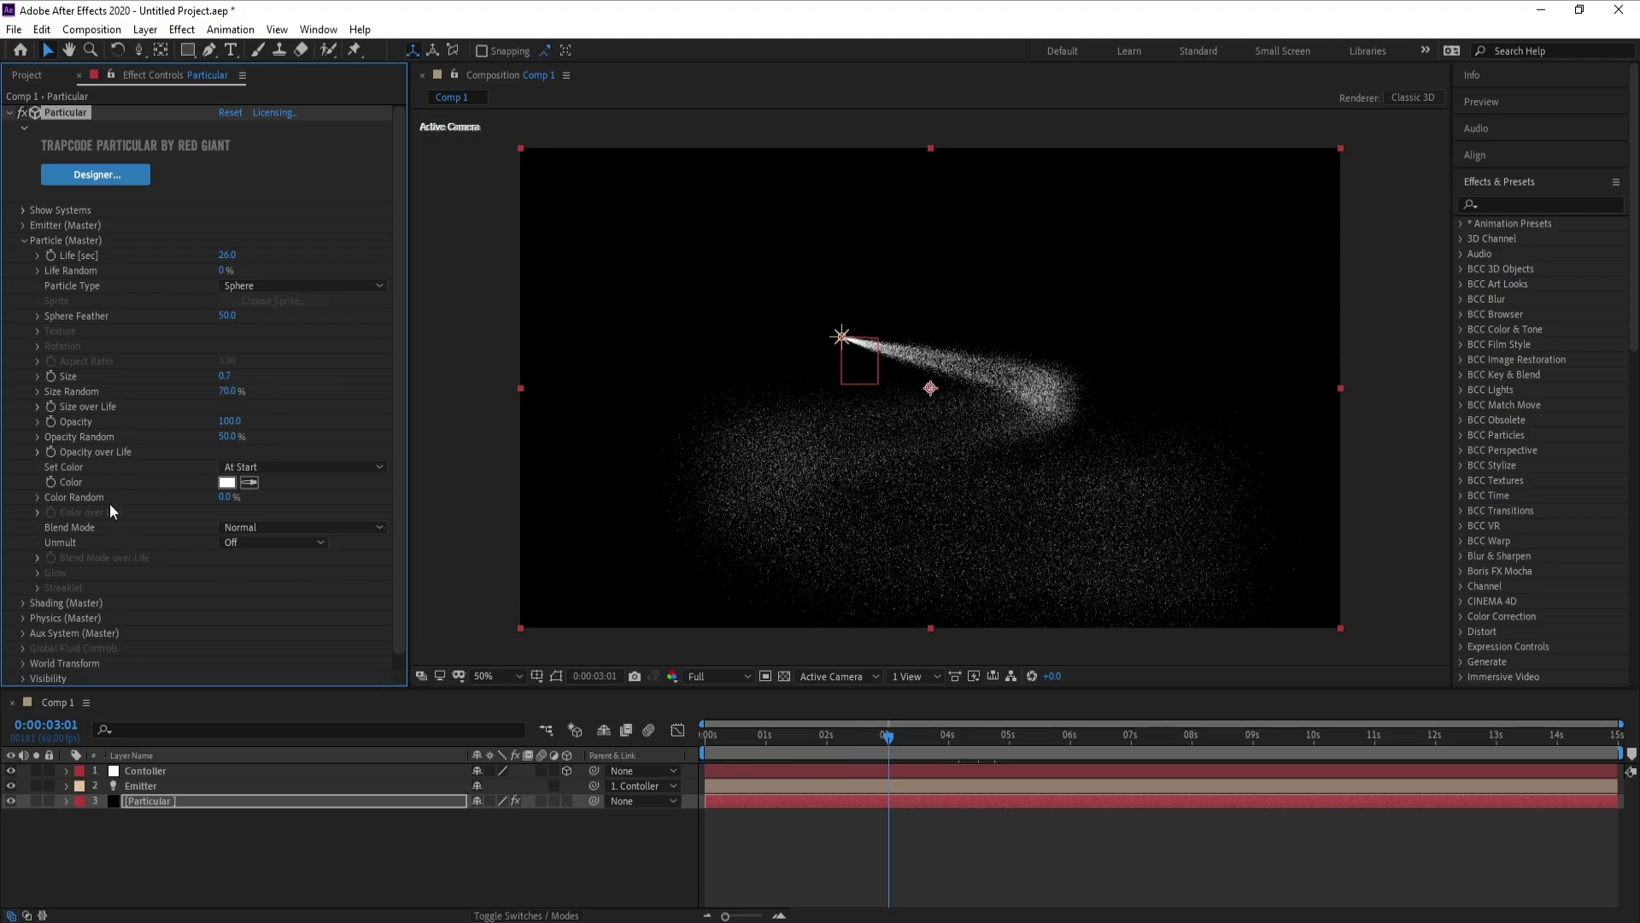
drag(897, 752, 930, 736)
click(904, 733)
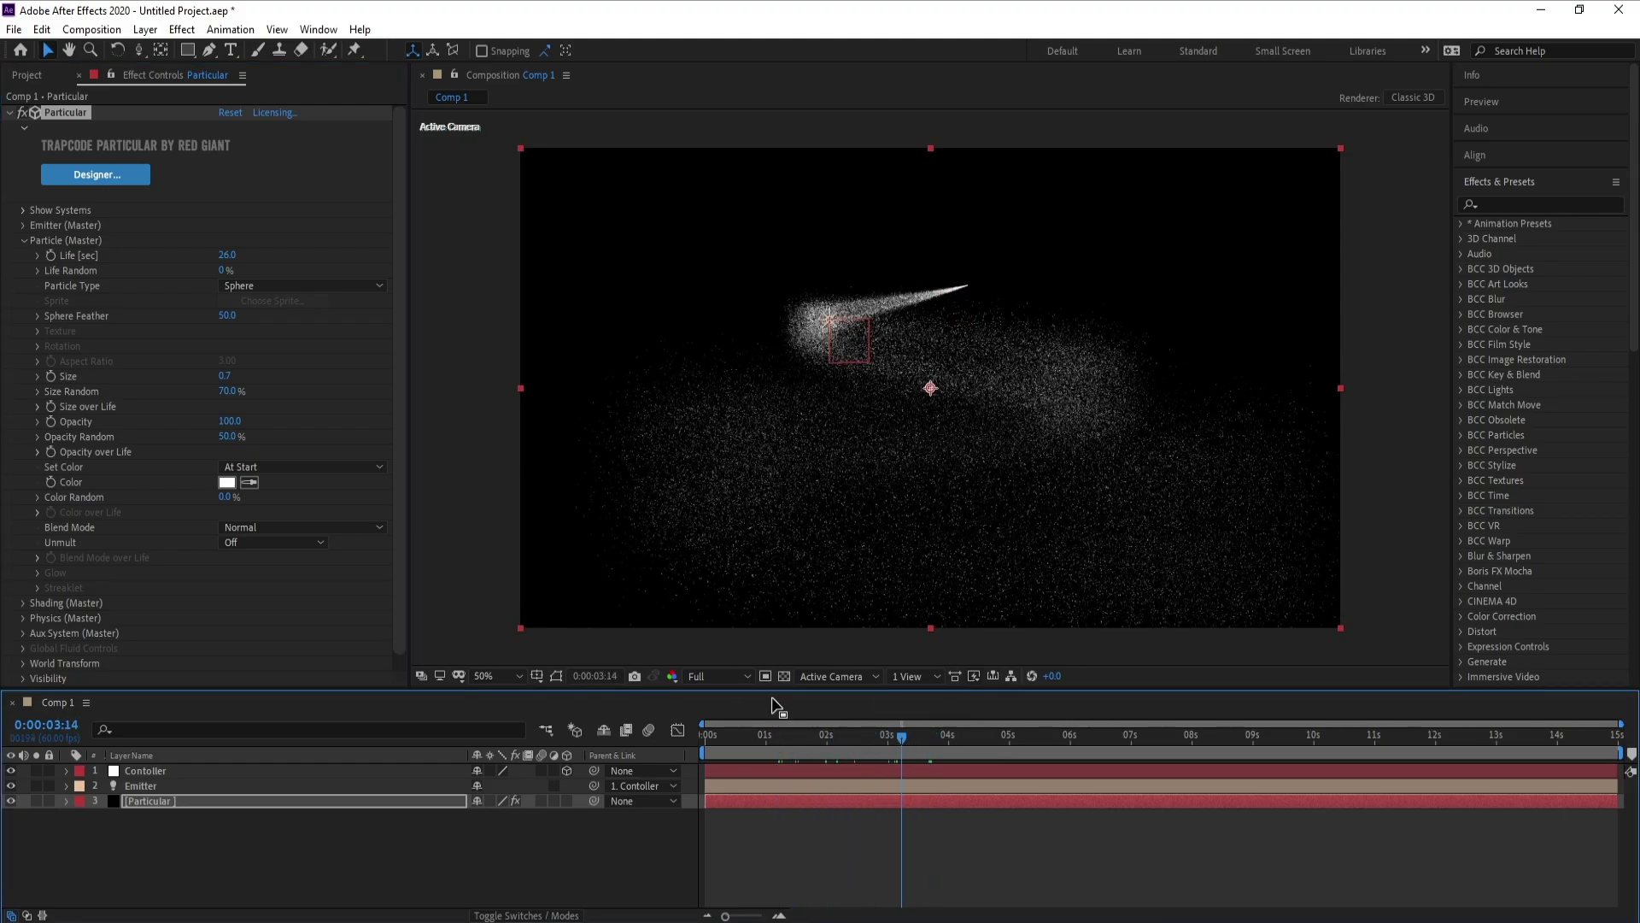
- Color the particles Over Life with the white-cyan-blue gradient preset and check the colors at about 0:00:04:20
click(263, 466)
click(277, 508)
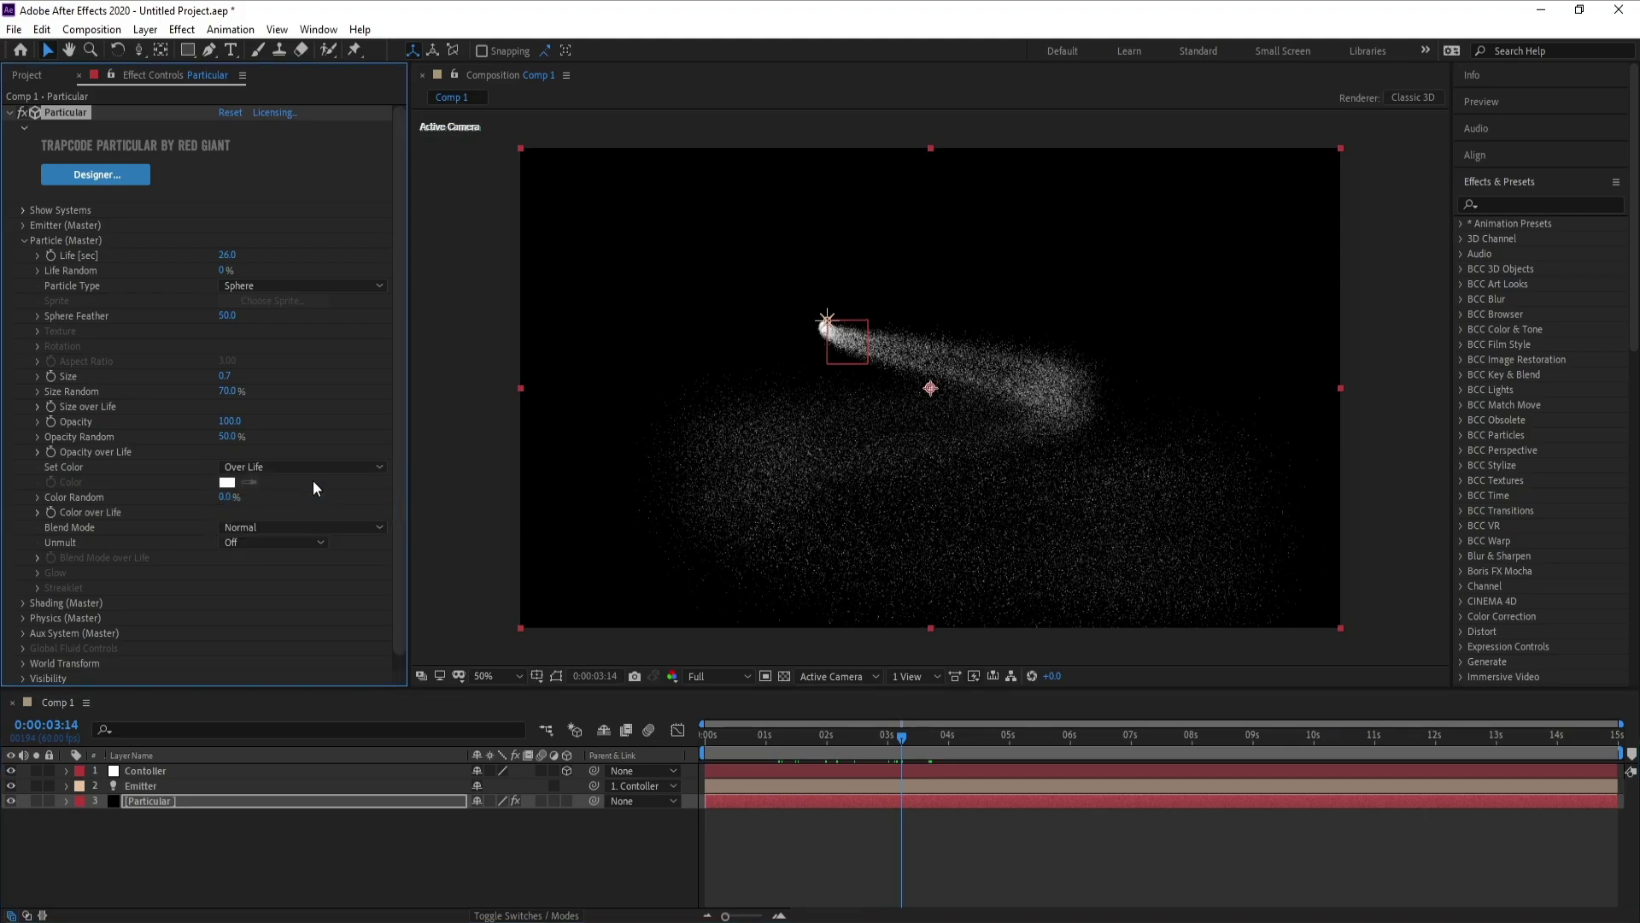
click(35, 512)
click(278, 562)
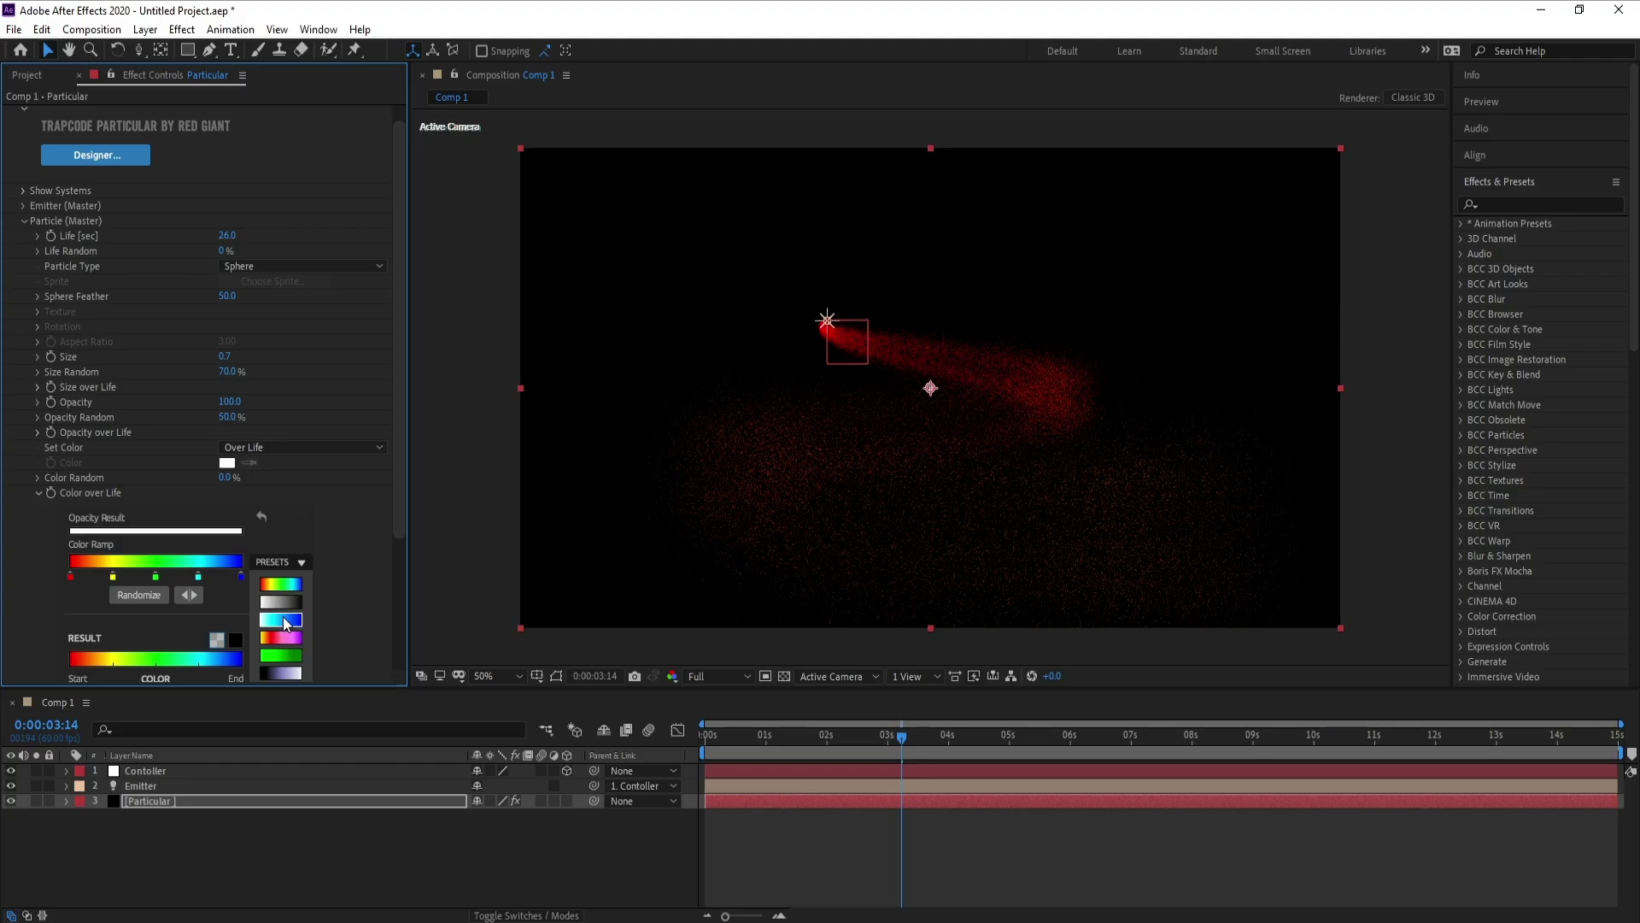
click(282, 621)
drag(920, 745, 970, 743)
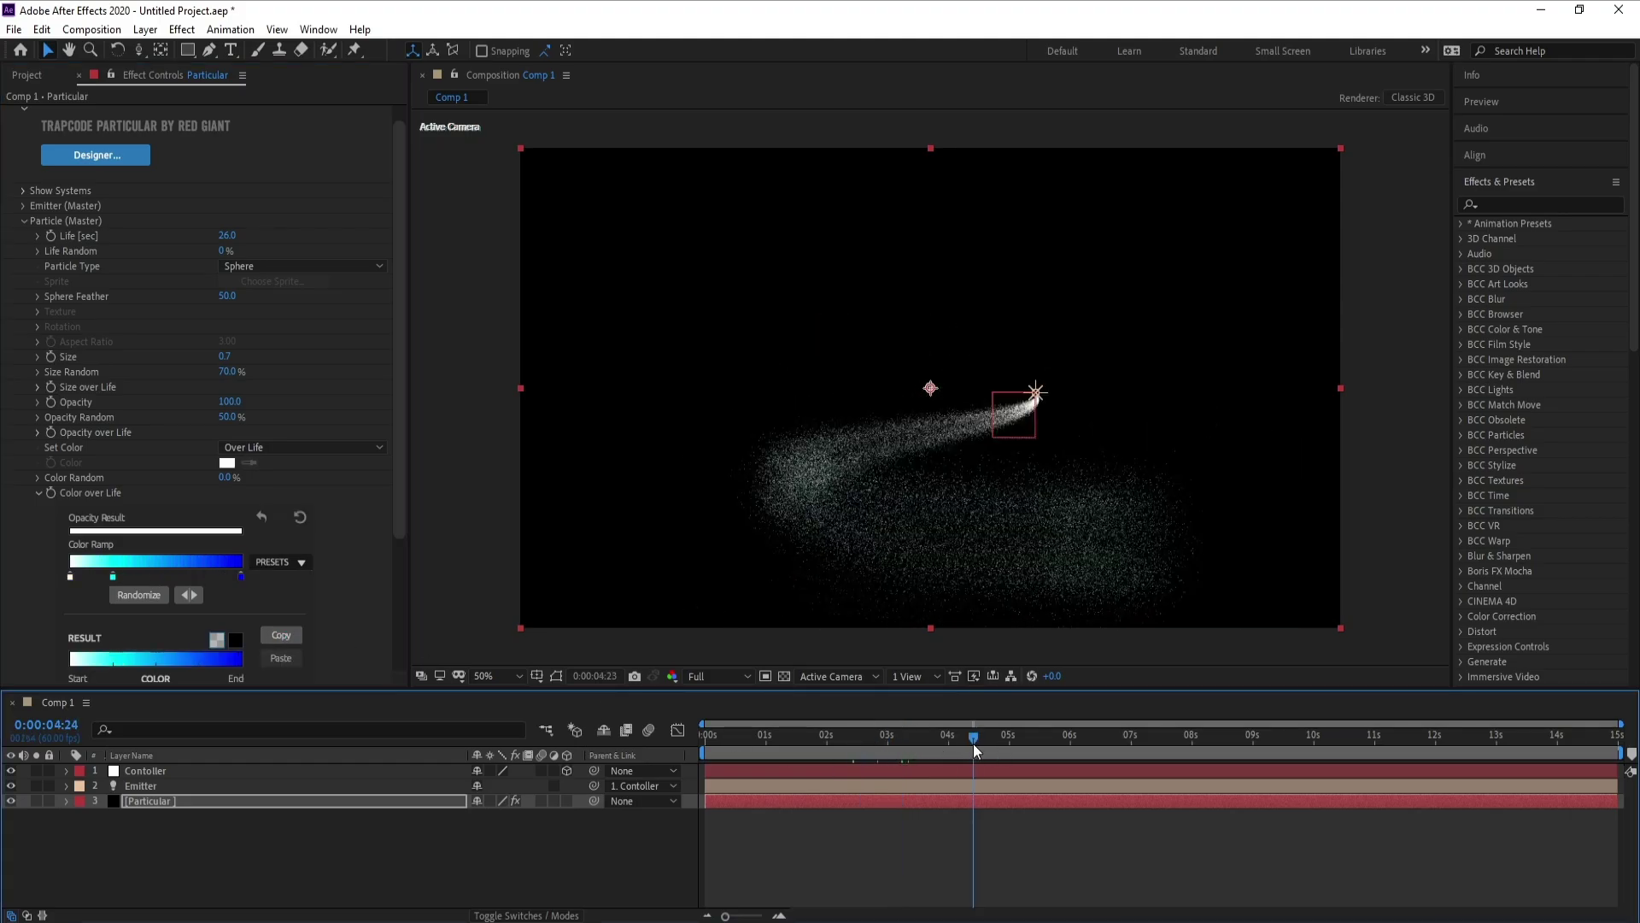
click(35, 492)
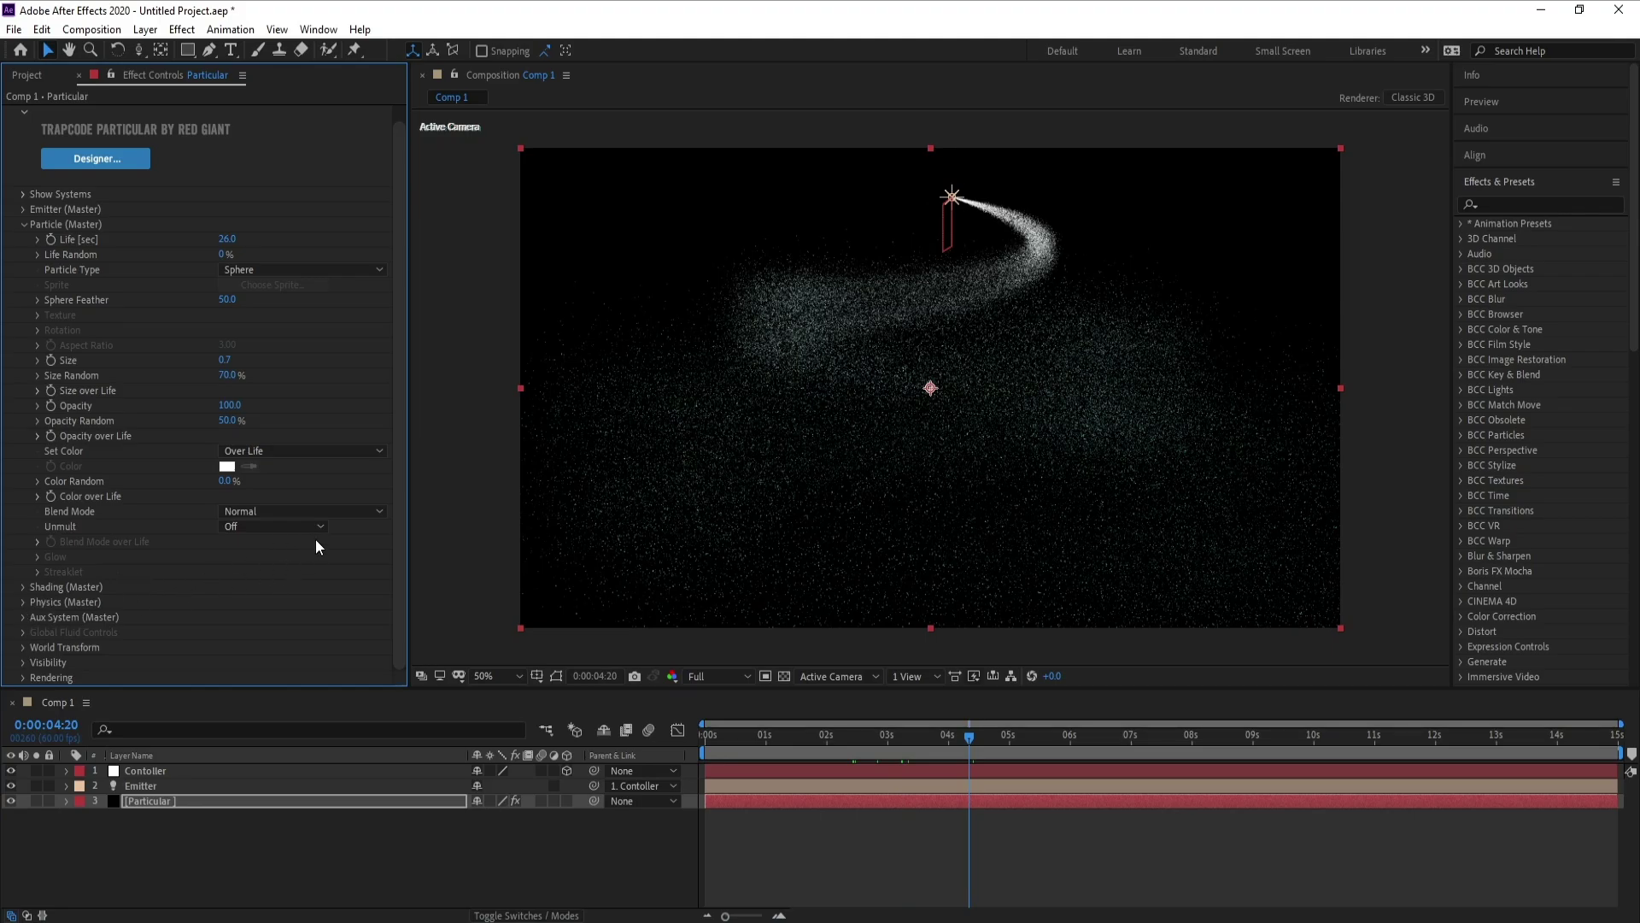
- Set the Gravity in the Particular effect's Physics (Master) settings to 130
click(22, 602)
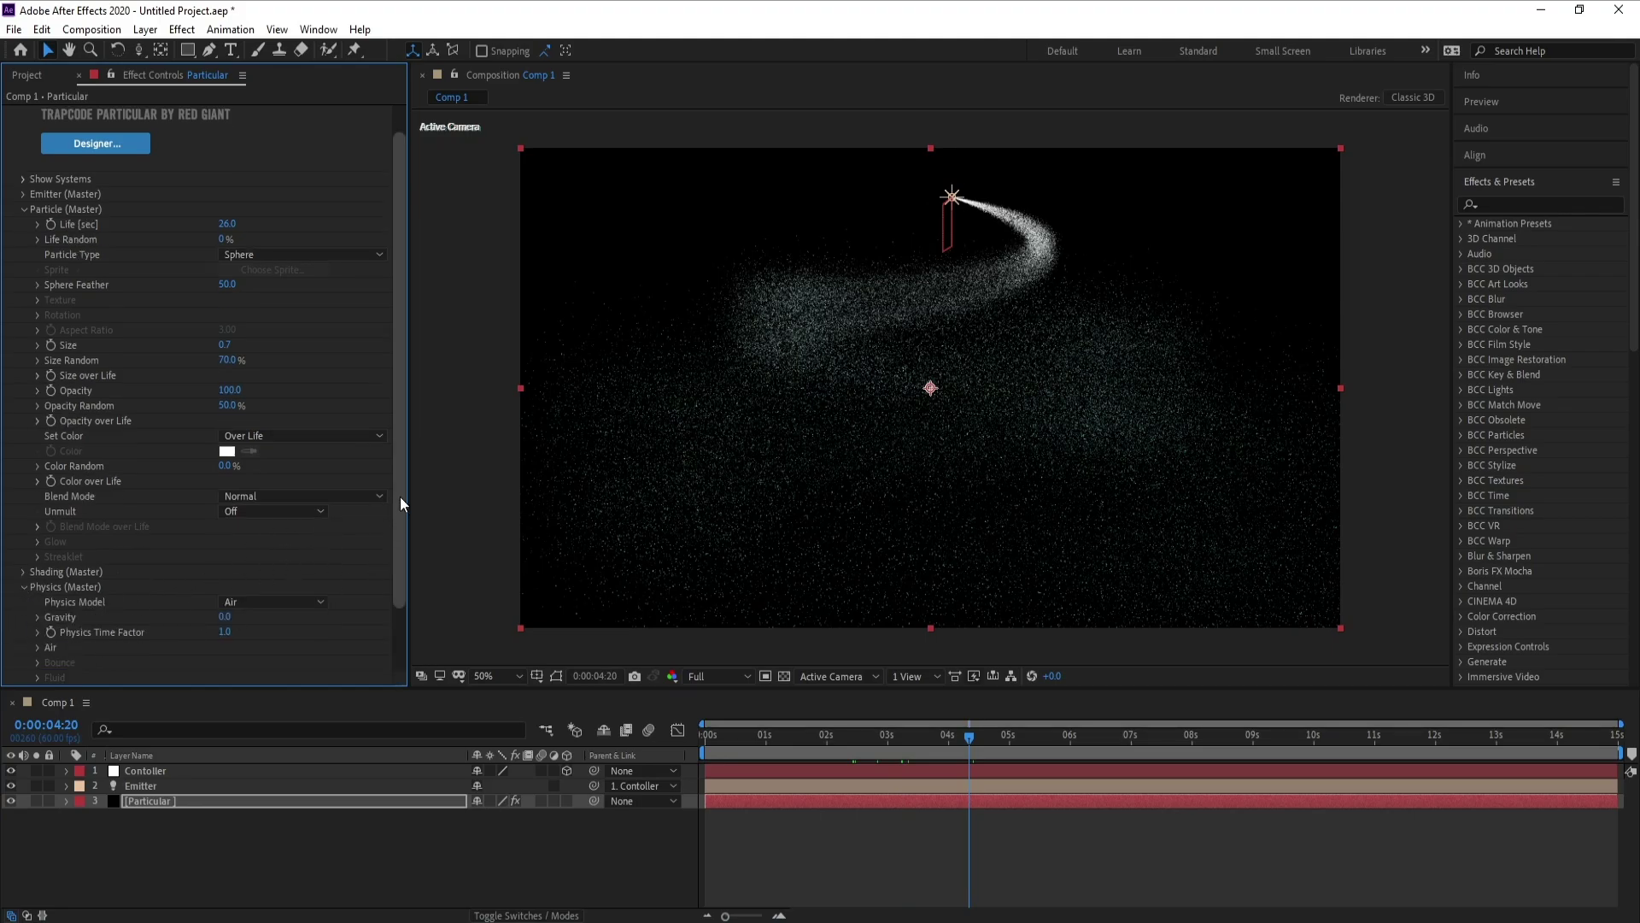
drag(399, 496, 394, 585)
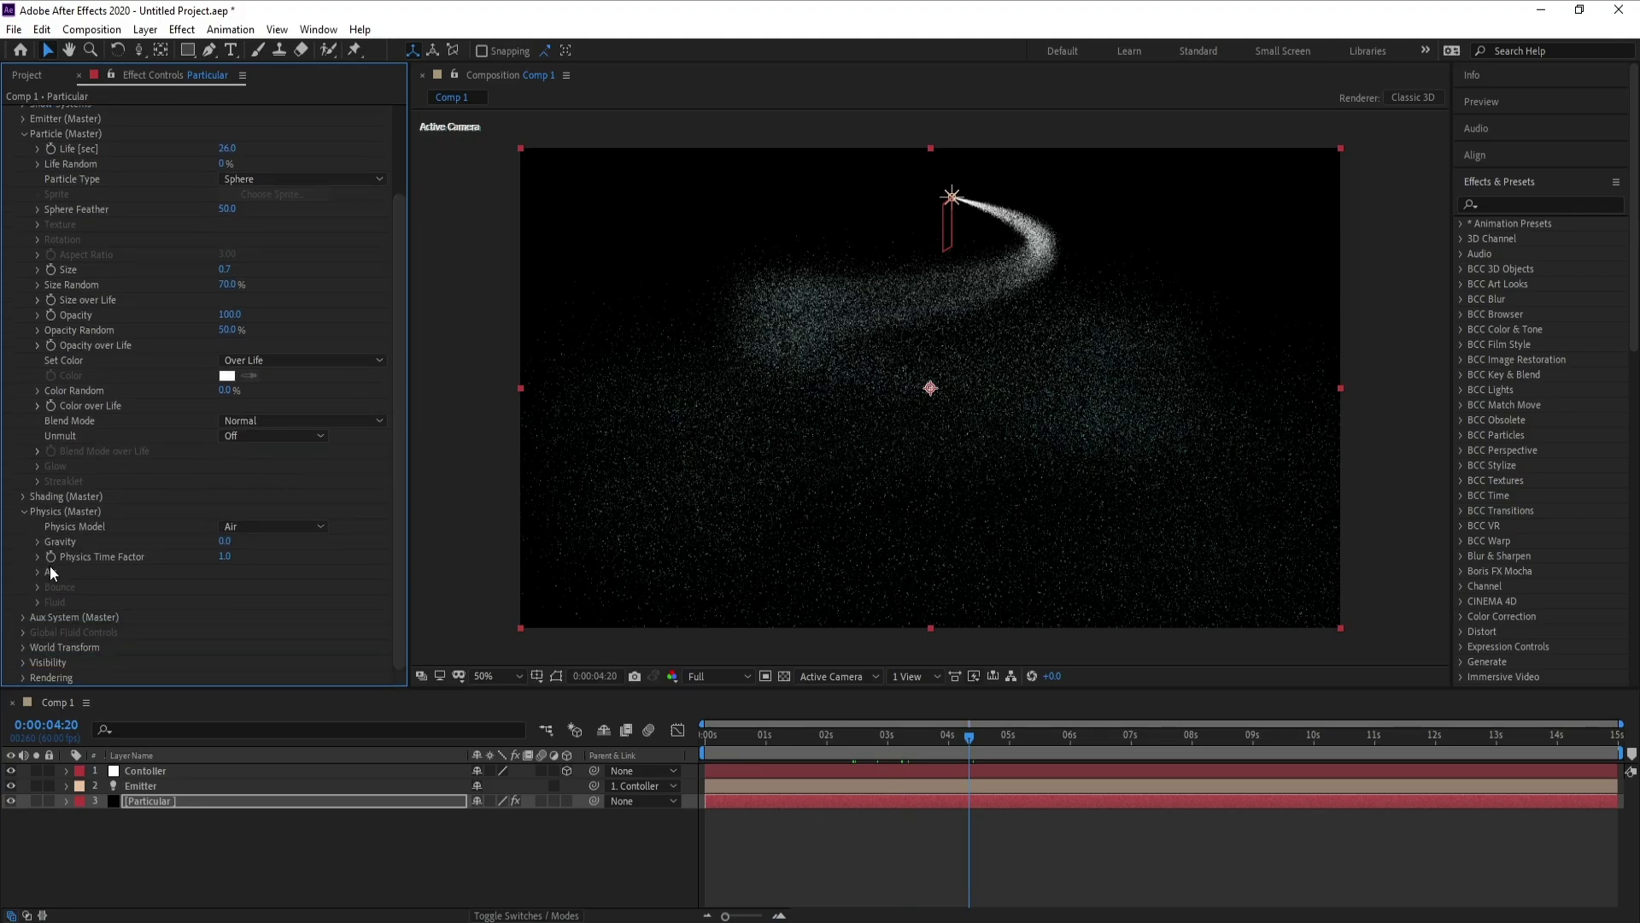
click(226, 545)
text(130)
key(Return)
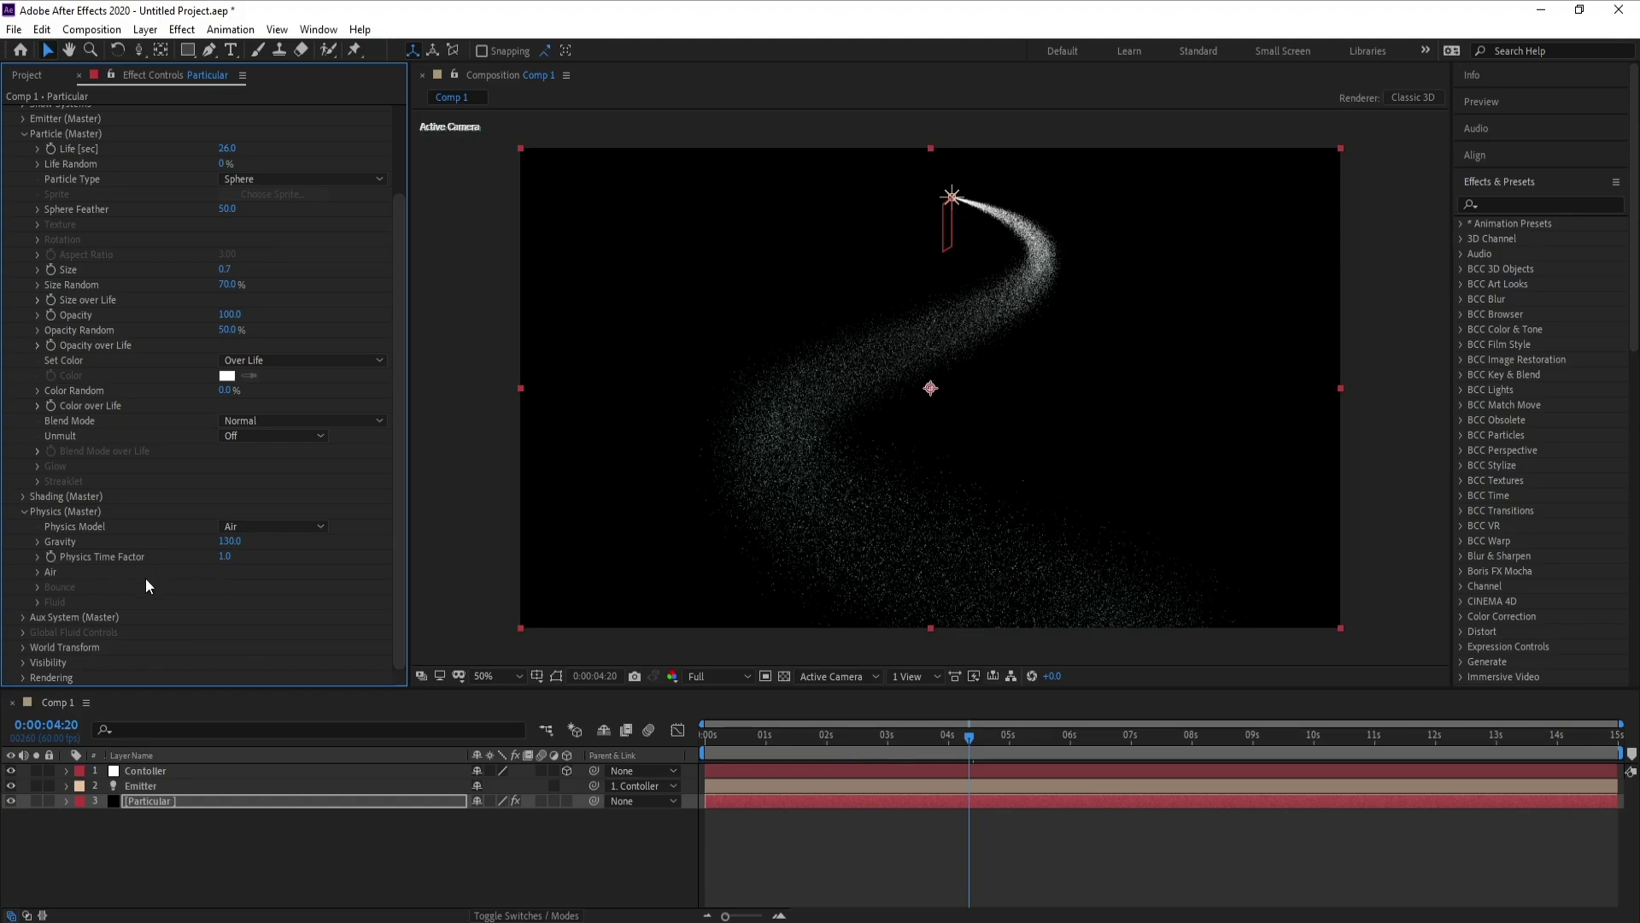
- Set the Physics Time Factor to 2, preview the animation from the start, and stop at 0:00:01:59
click(226, 557)
text(2)
key(Return)
drag(818, 740, 655, 762)
key(space)
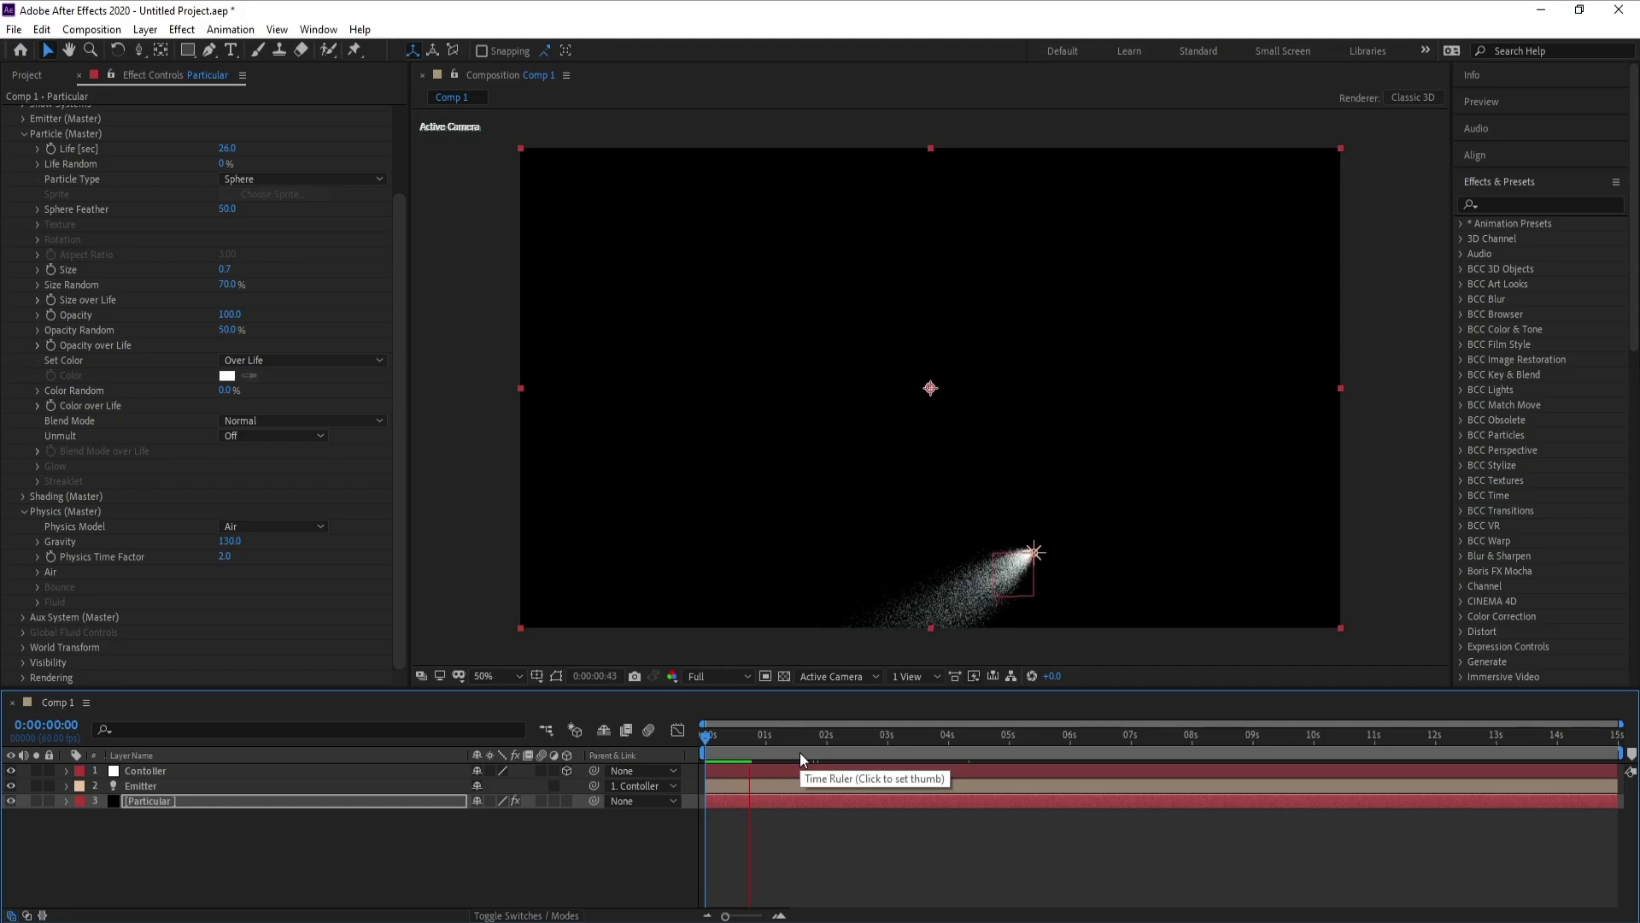
click(825, 737)
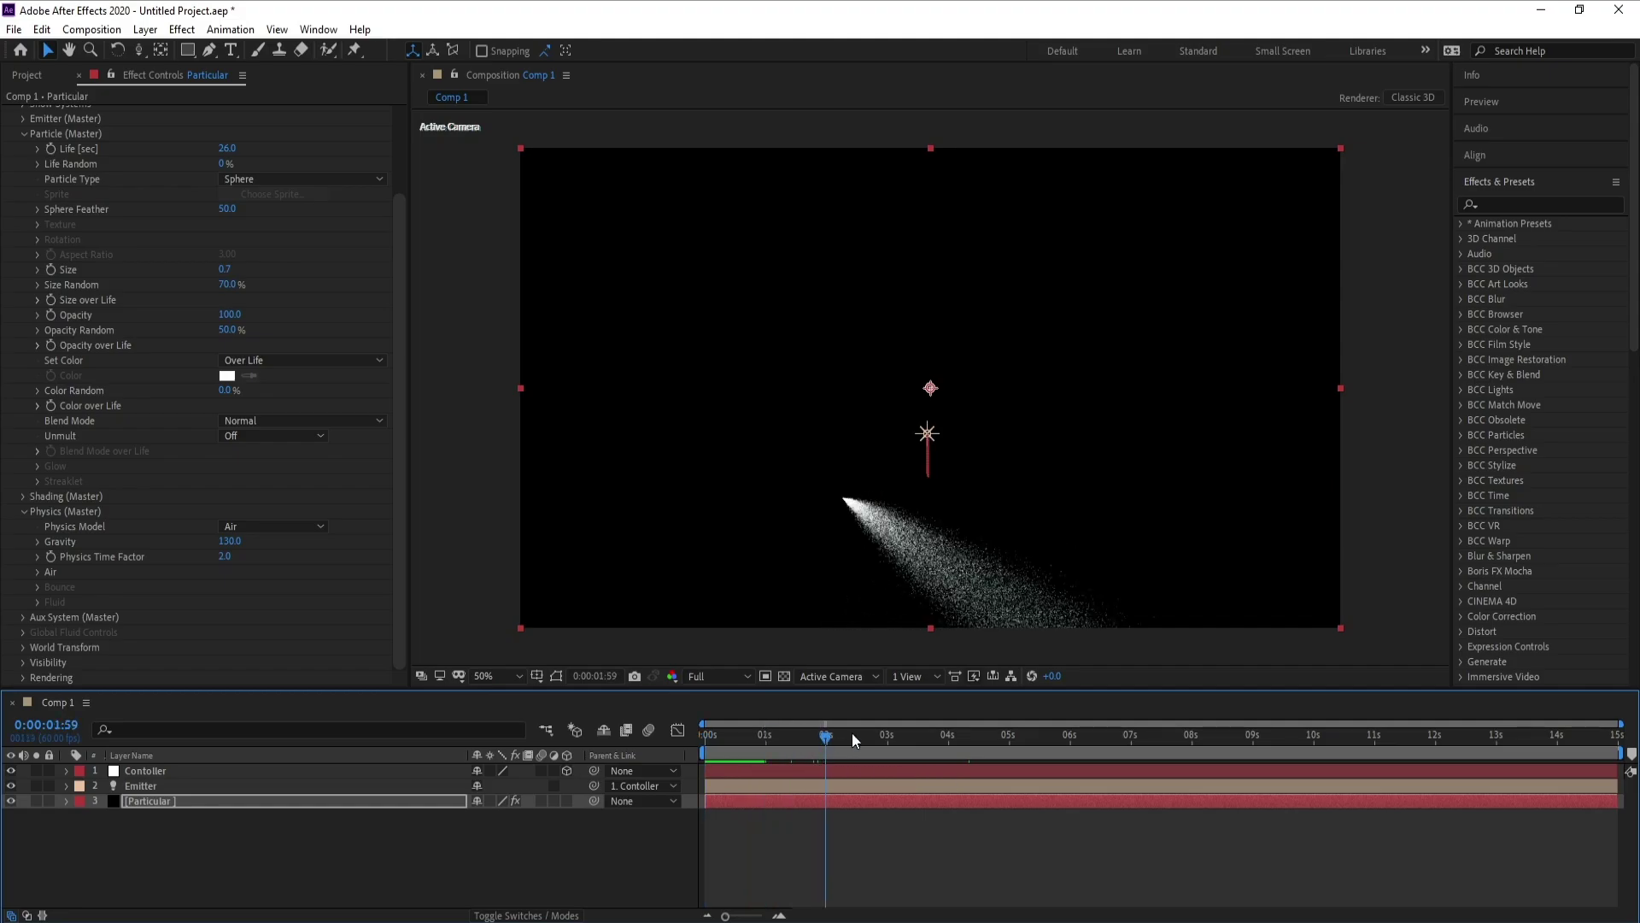
- Create a black 1920 x 1080 px solid named Floor and place it below the Particular layer
click(145, 31)
mouse_move(171, 57)
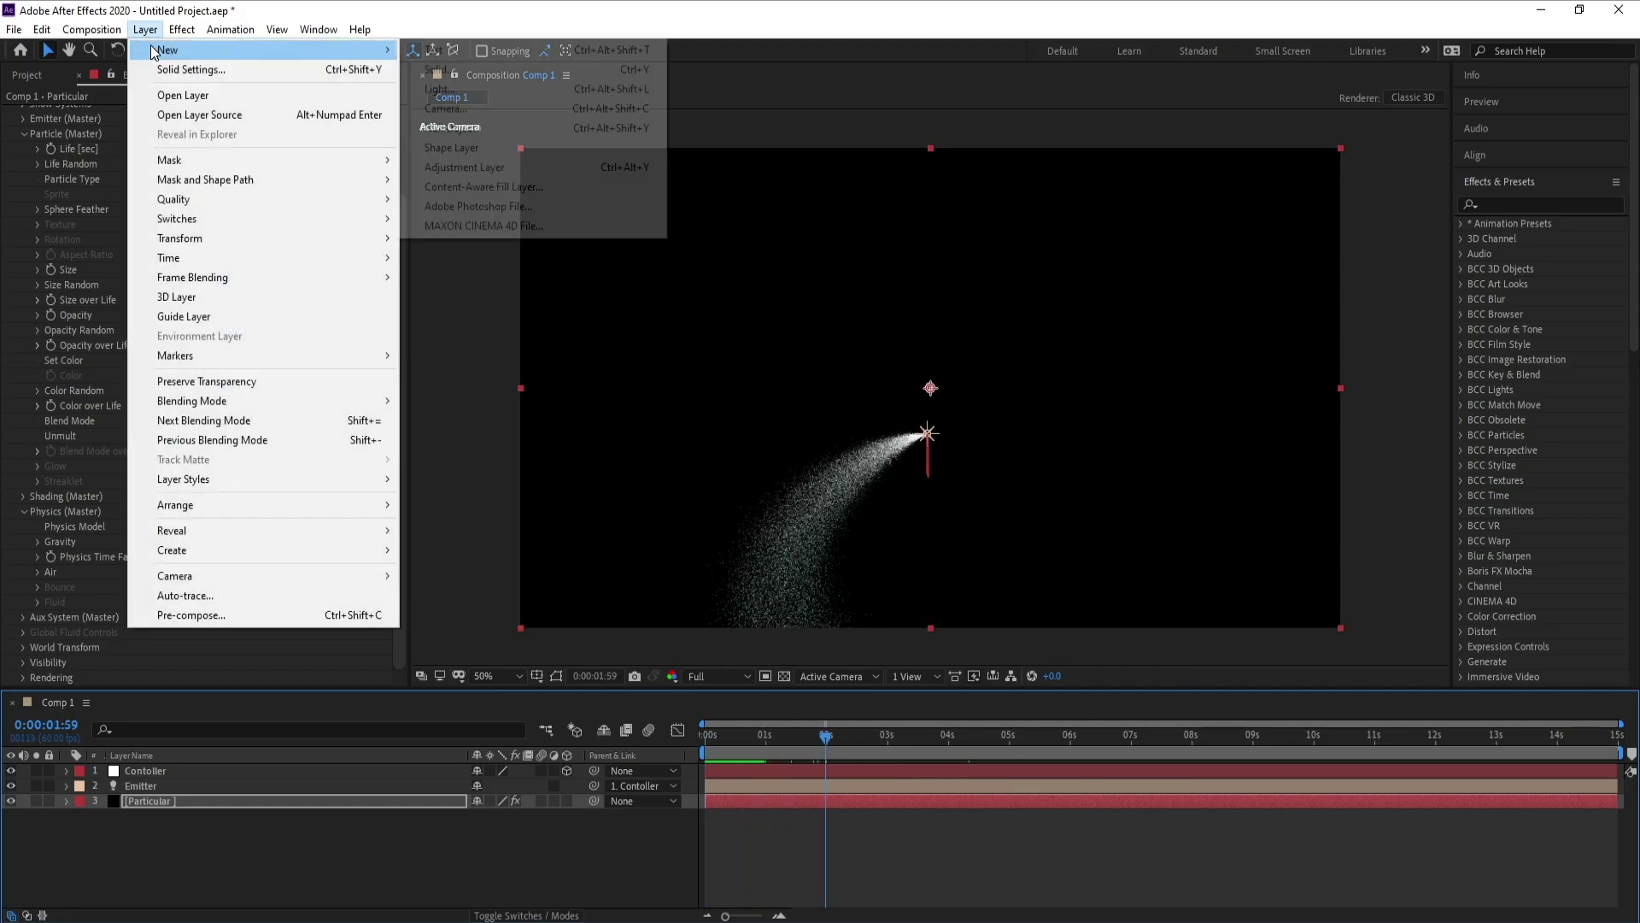
click(461, 69)
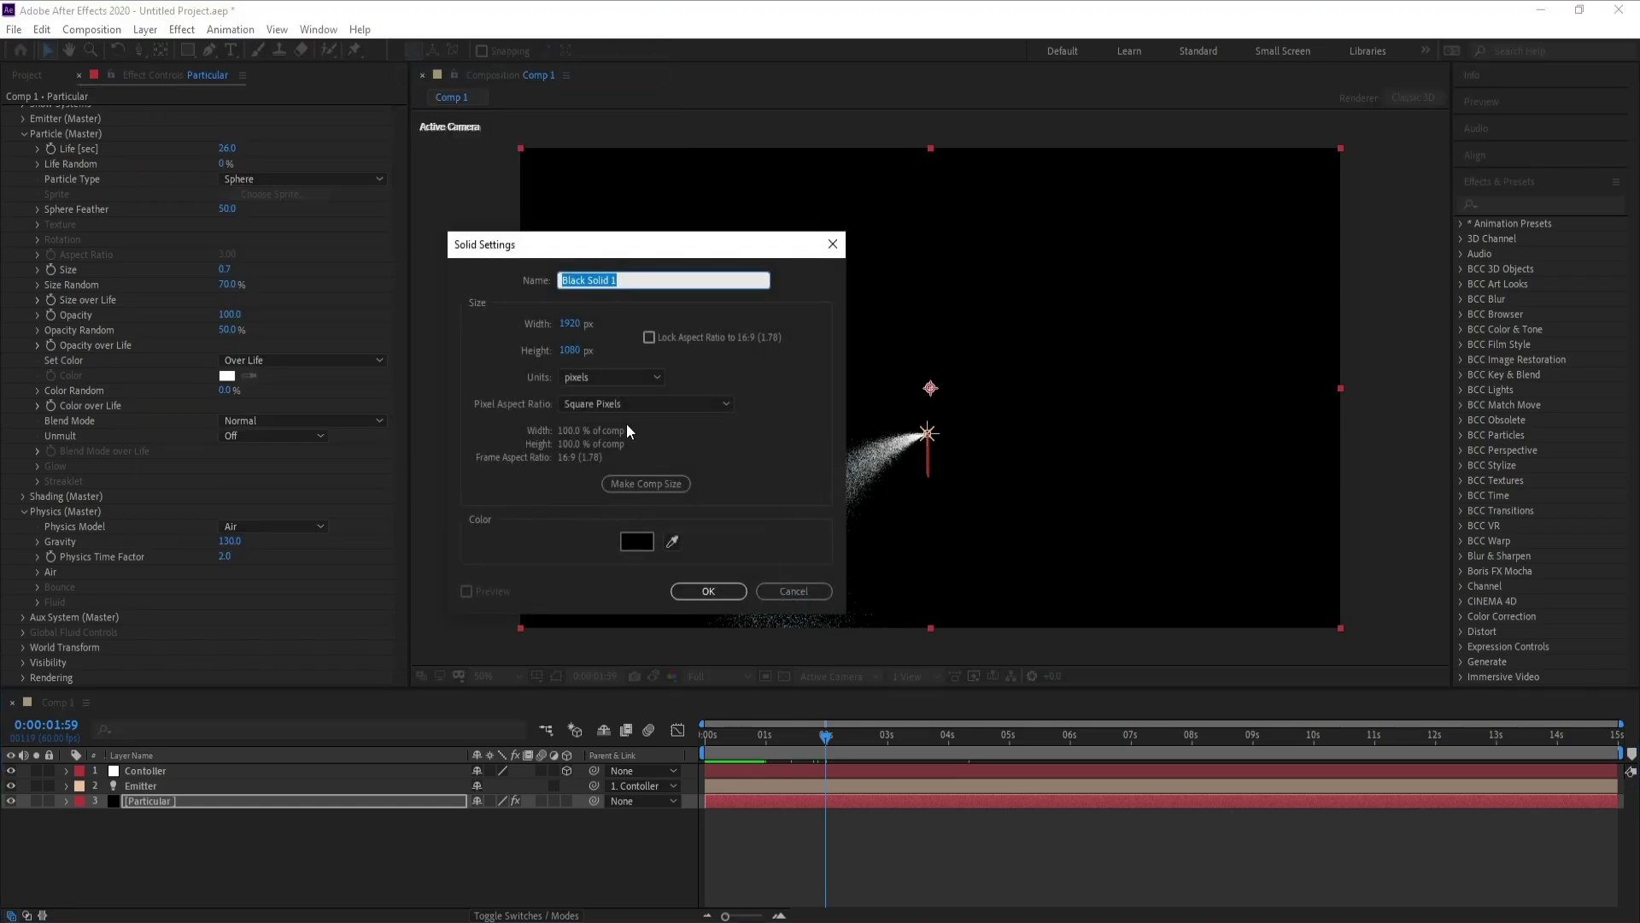
text(Floor)
key(Return)
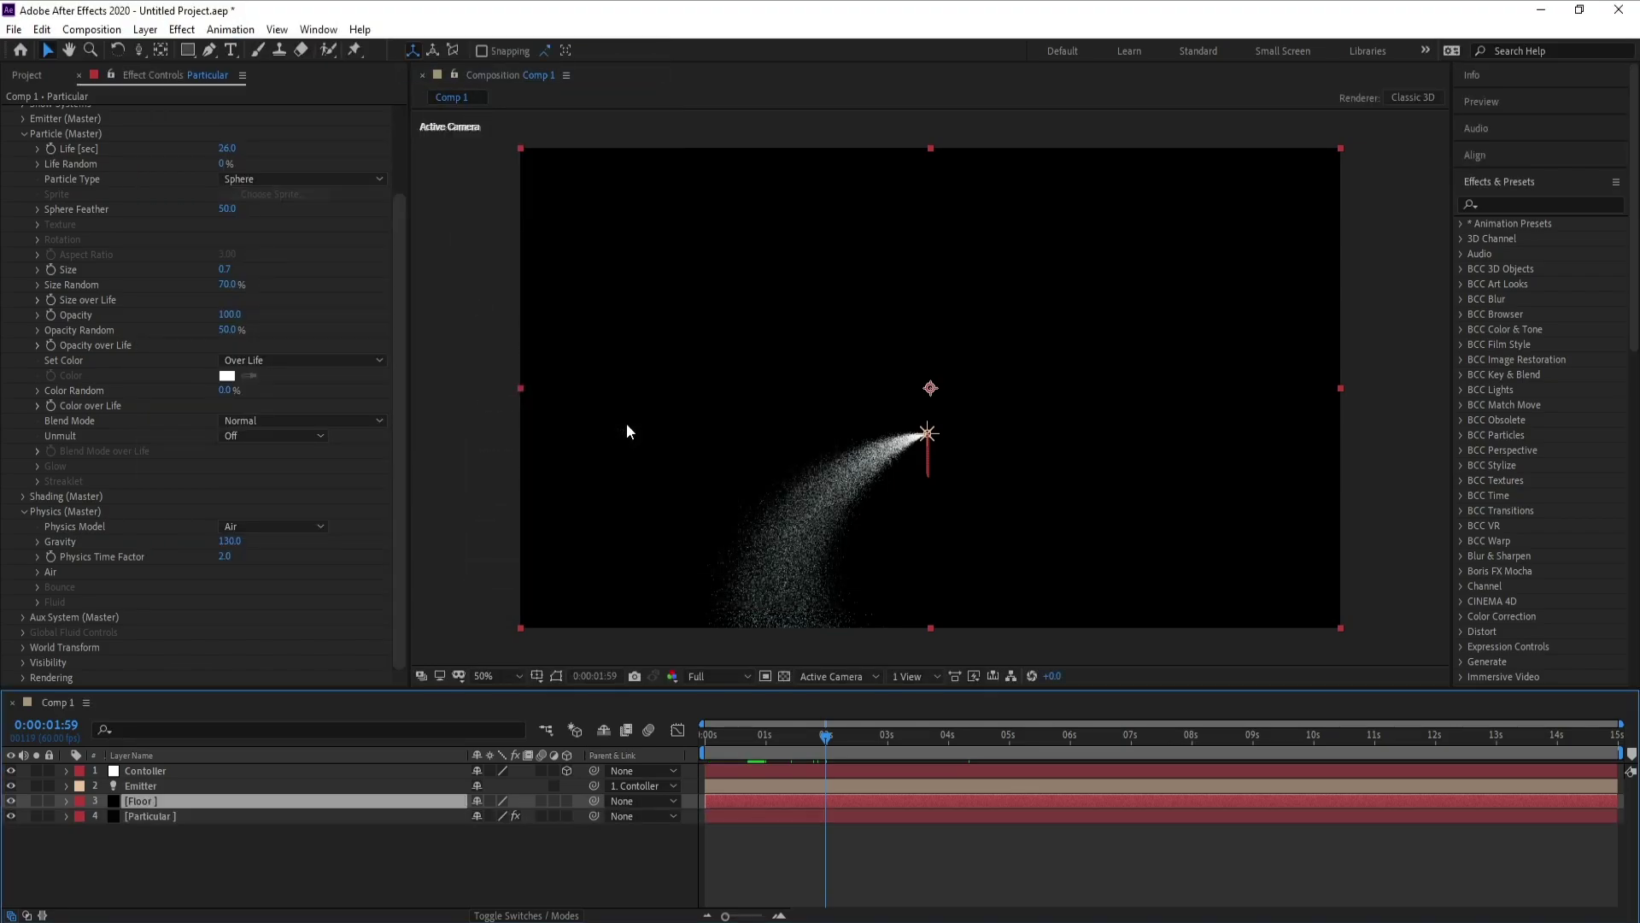
drag(146, 803, 147, 825)
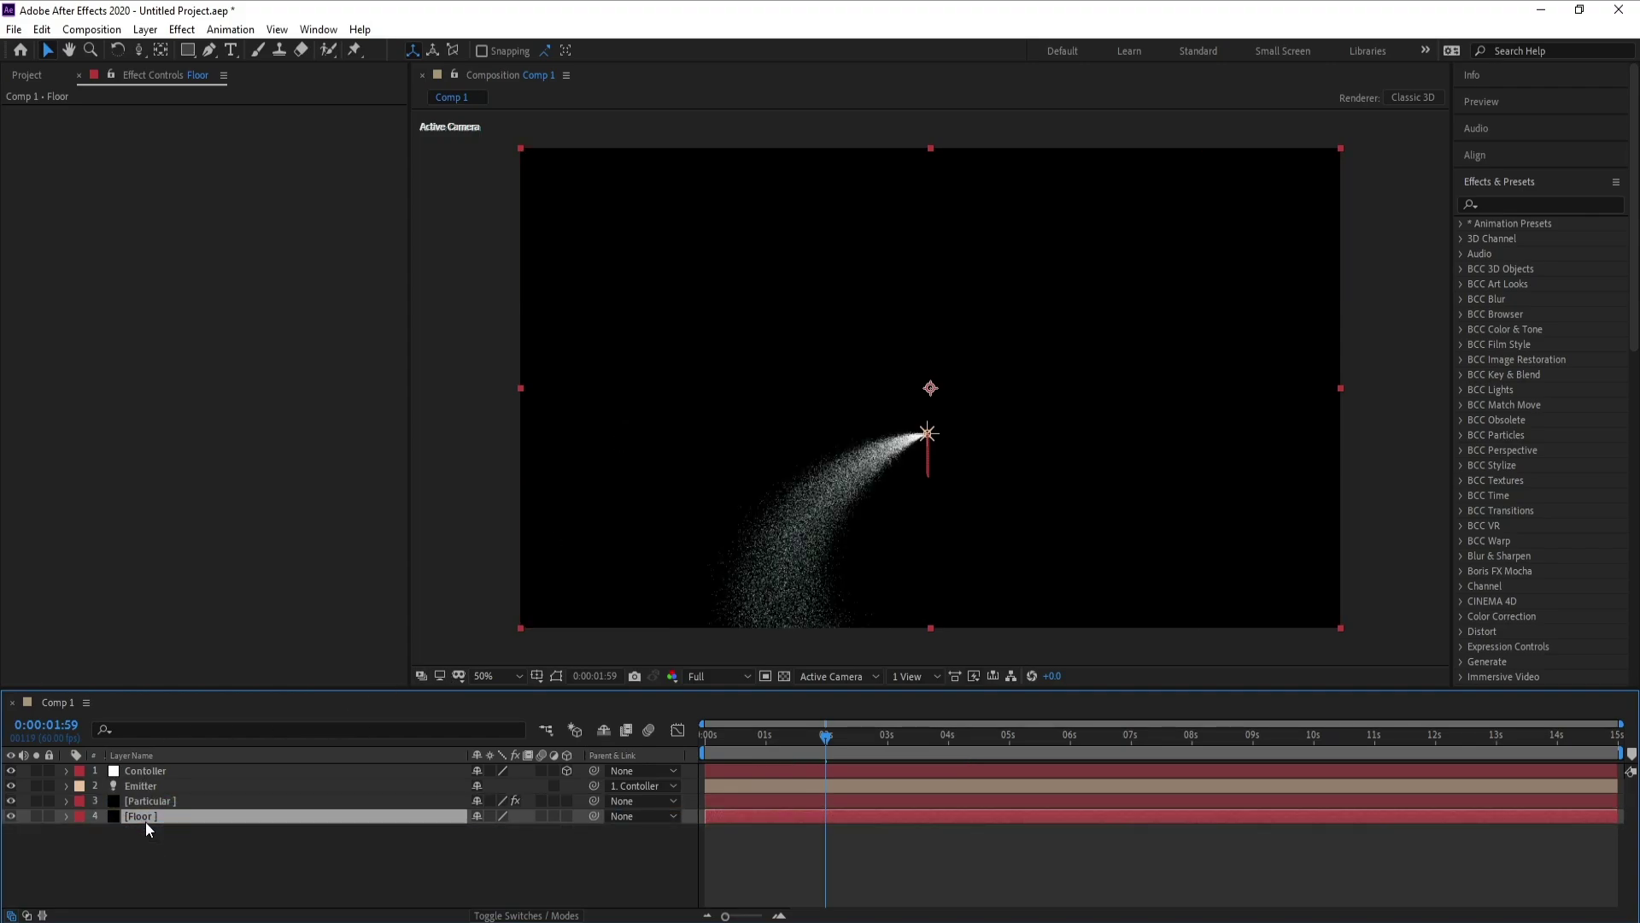
- Pre-compose the Floor solid into a composition named Floor and make the resulting layer 3D
right_click(145, 820)
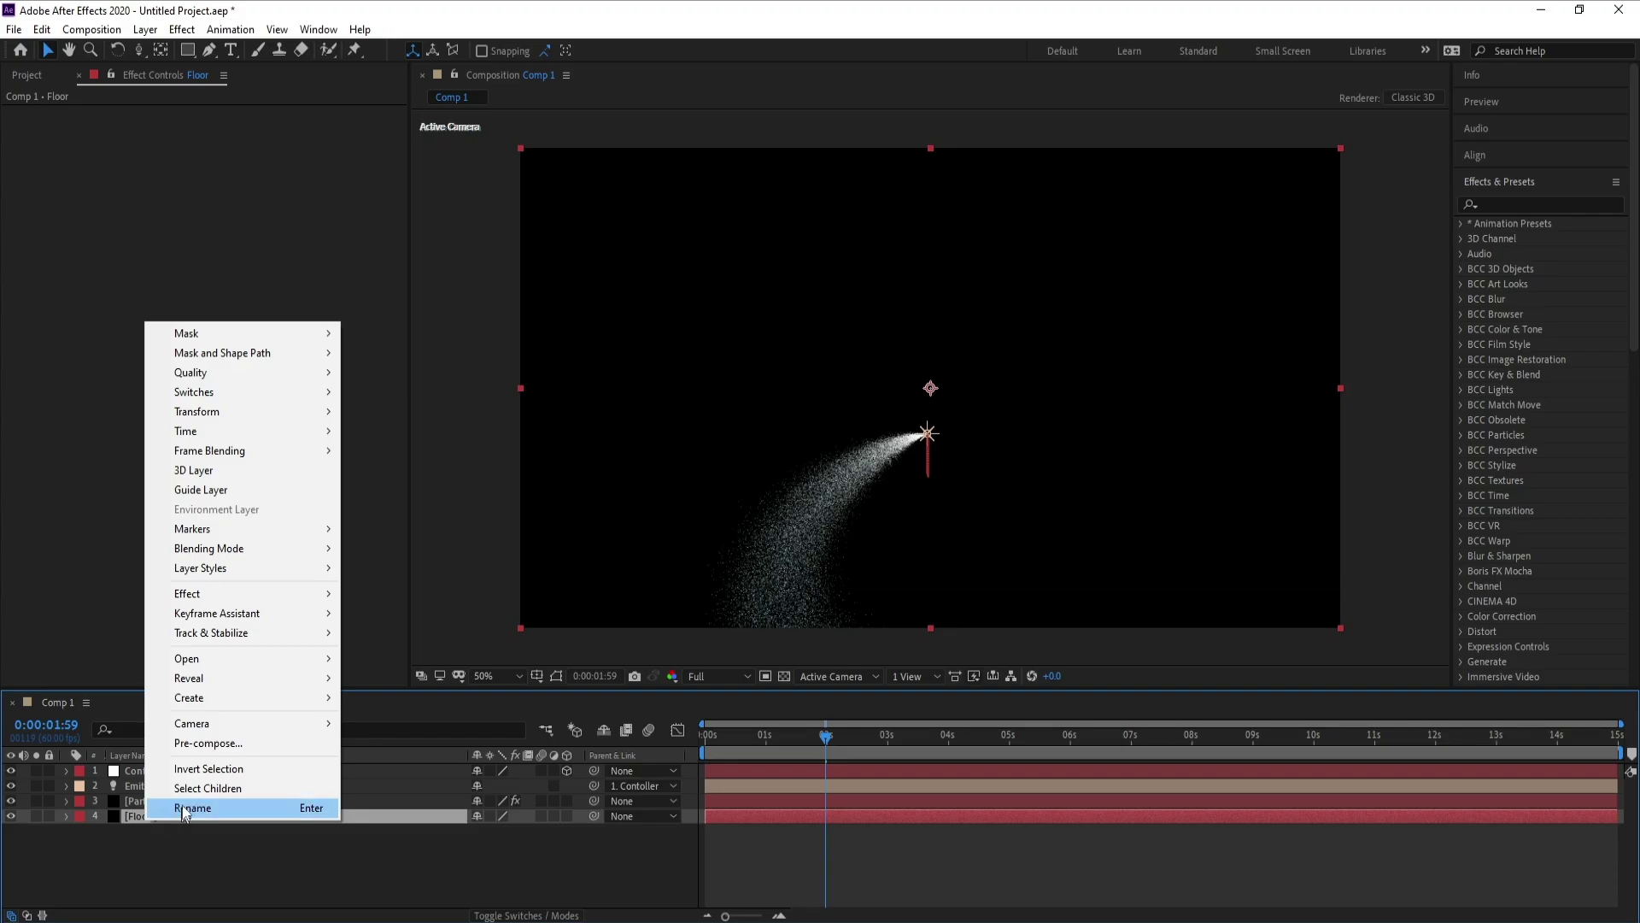
click(208, 743)
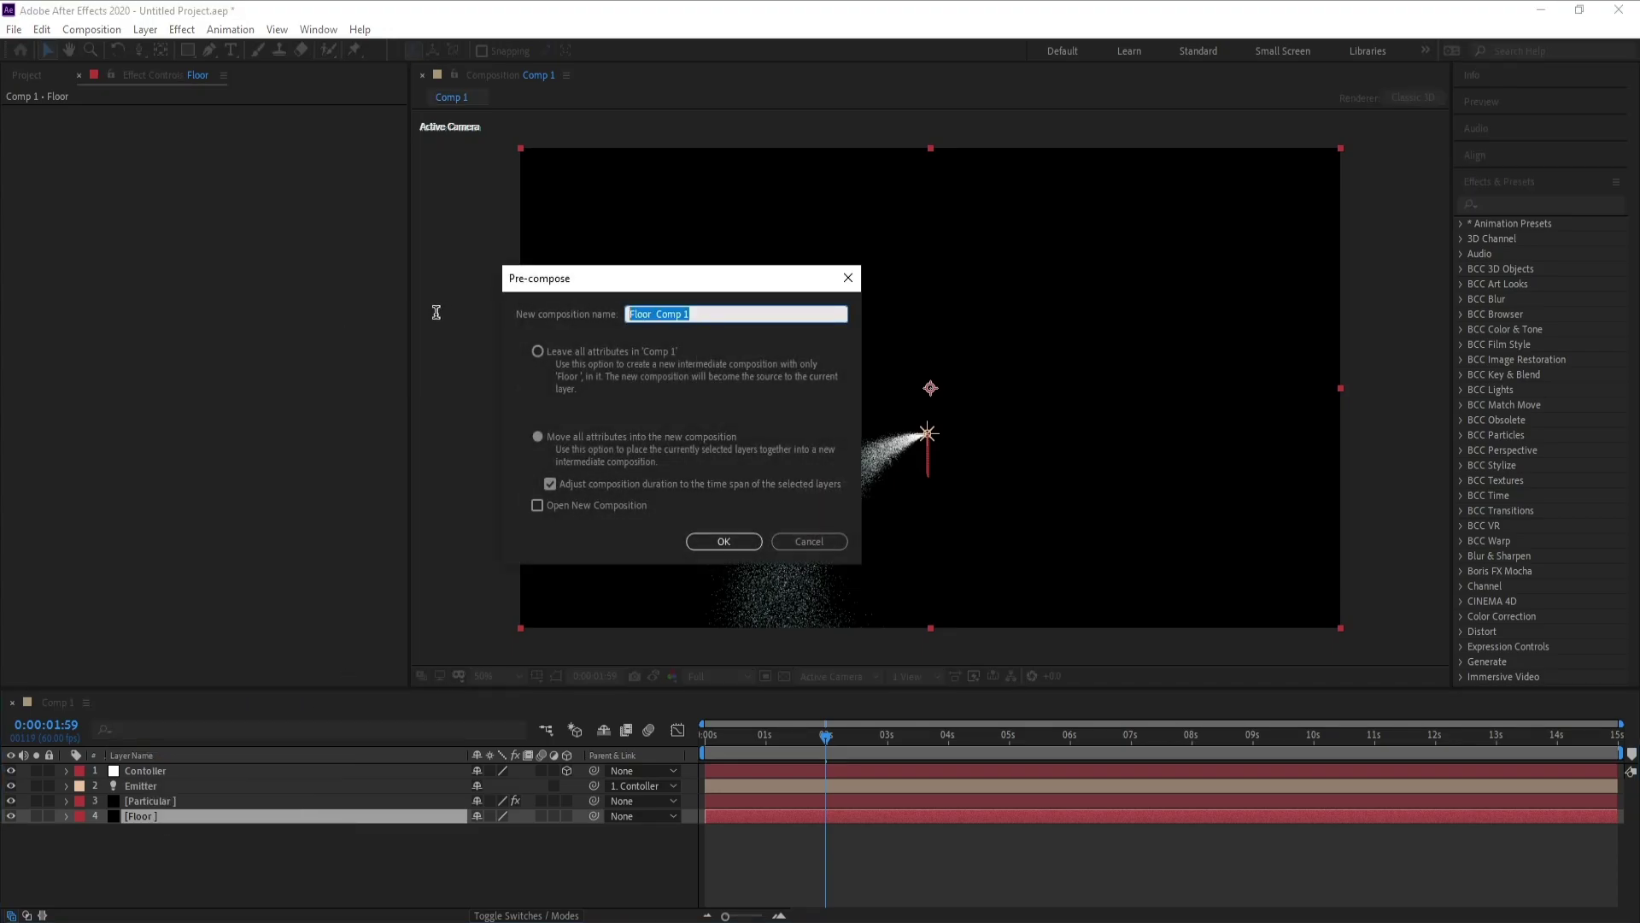
text(Floor)
click(690, 538)
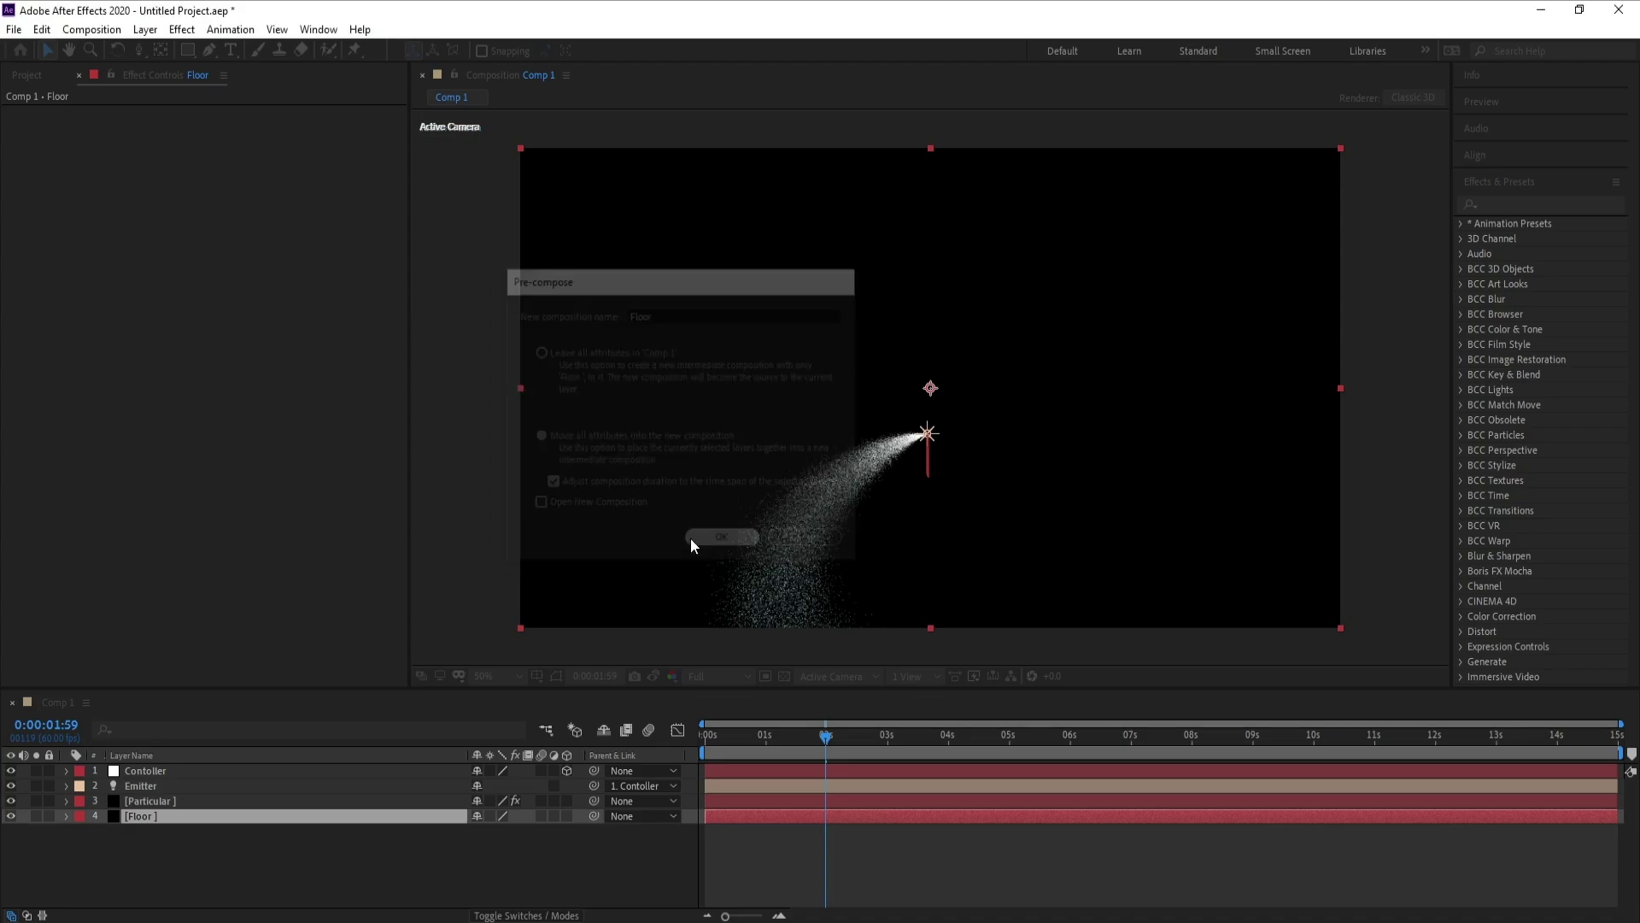
click(567, 816)
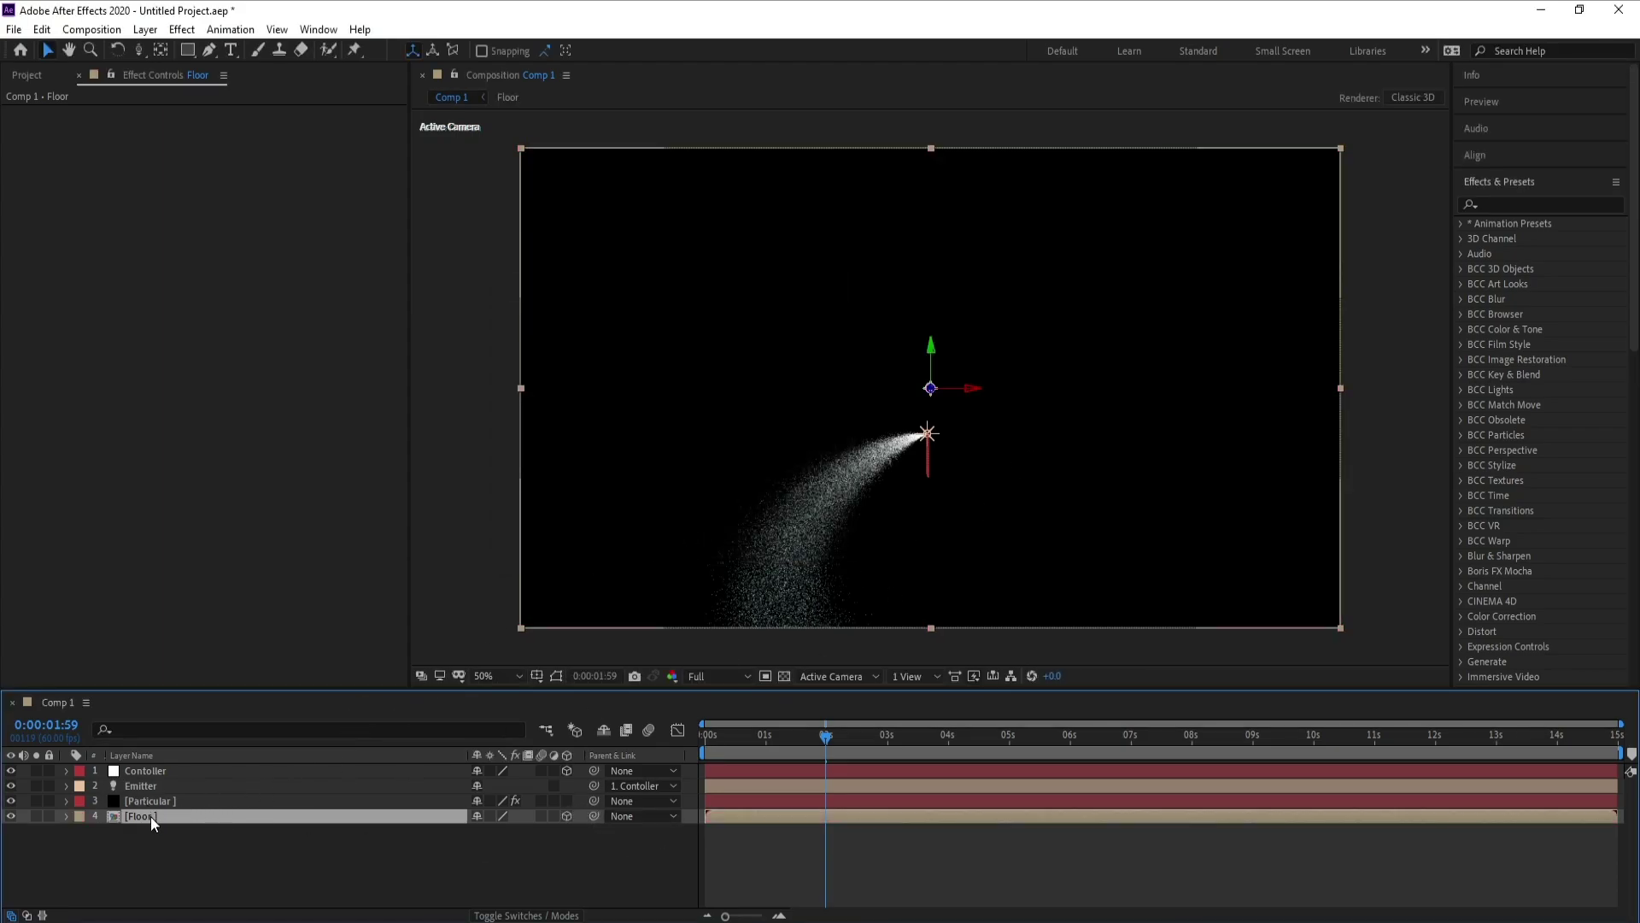
- Rotate the Floor layer -90° on X and lower it to near the bottom edge of the frame
key(r)
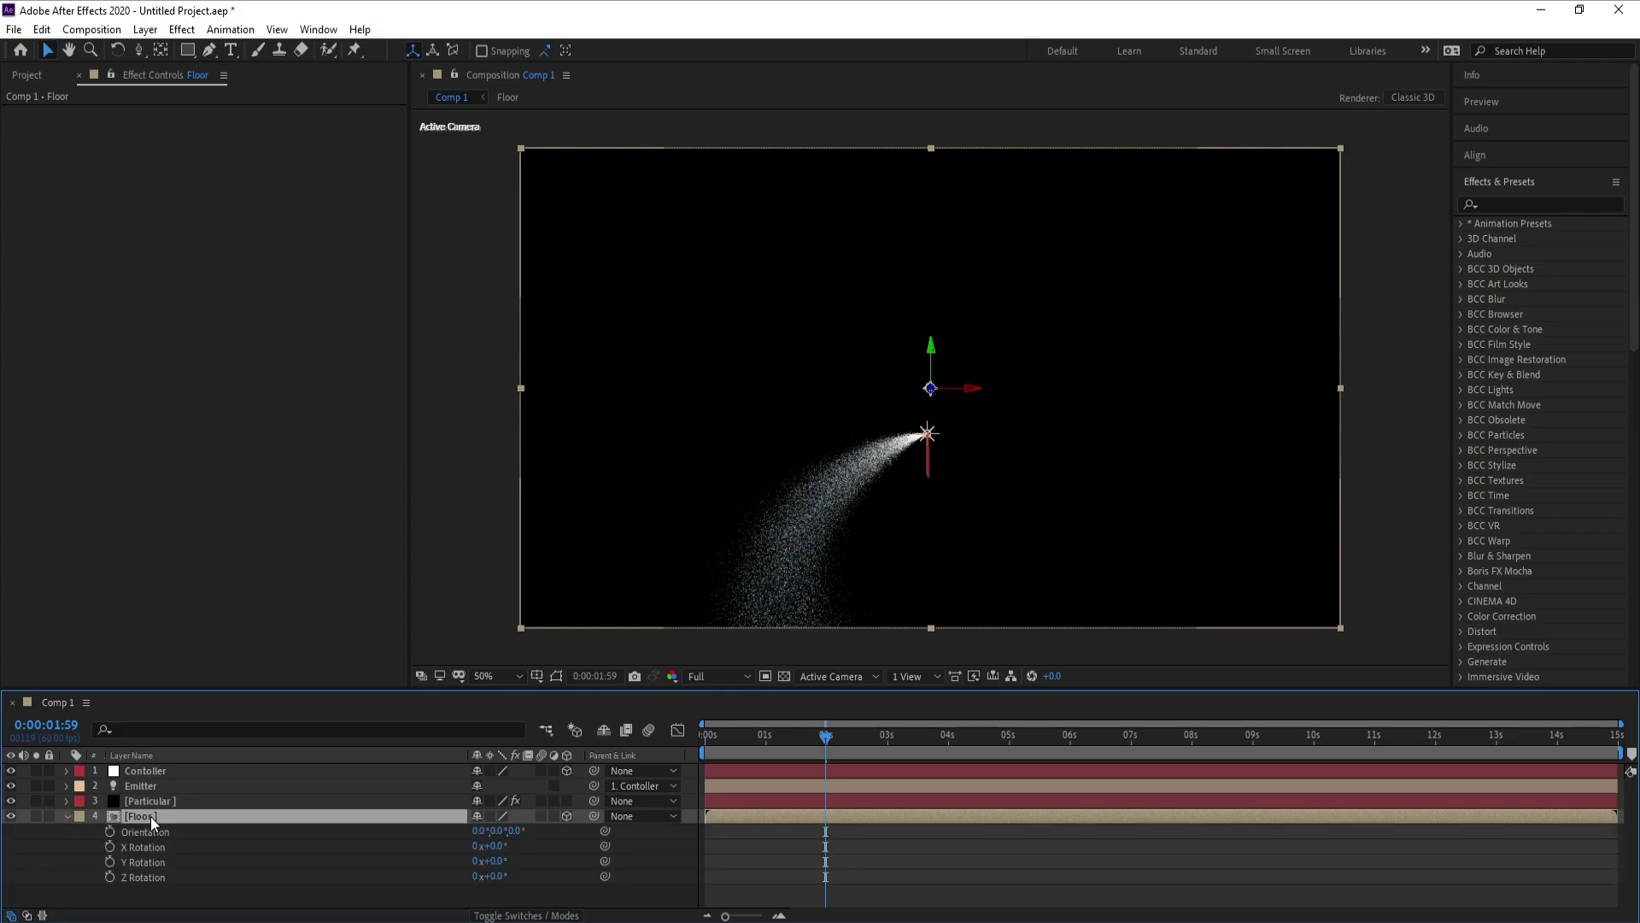
drag(498, 846, 496, 847)
click(495, 846)
text(-90)
key(Return)
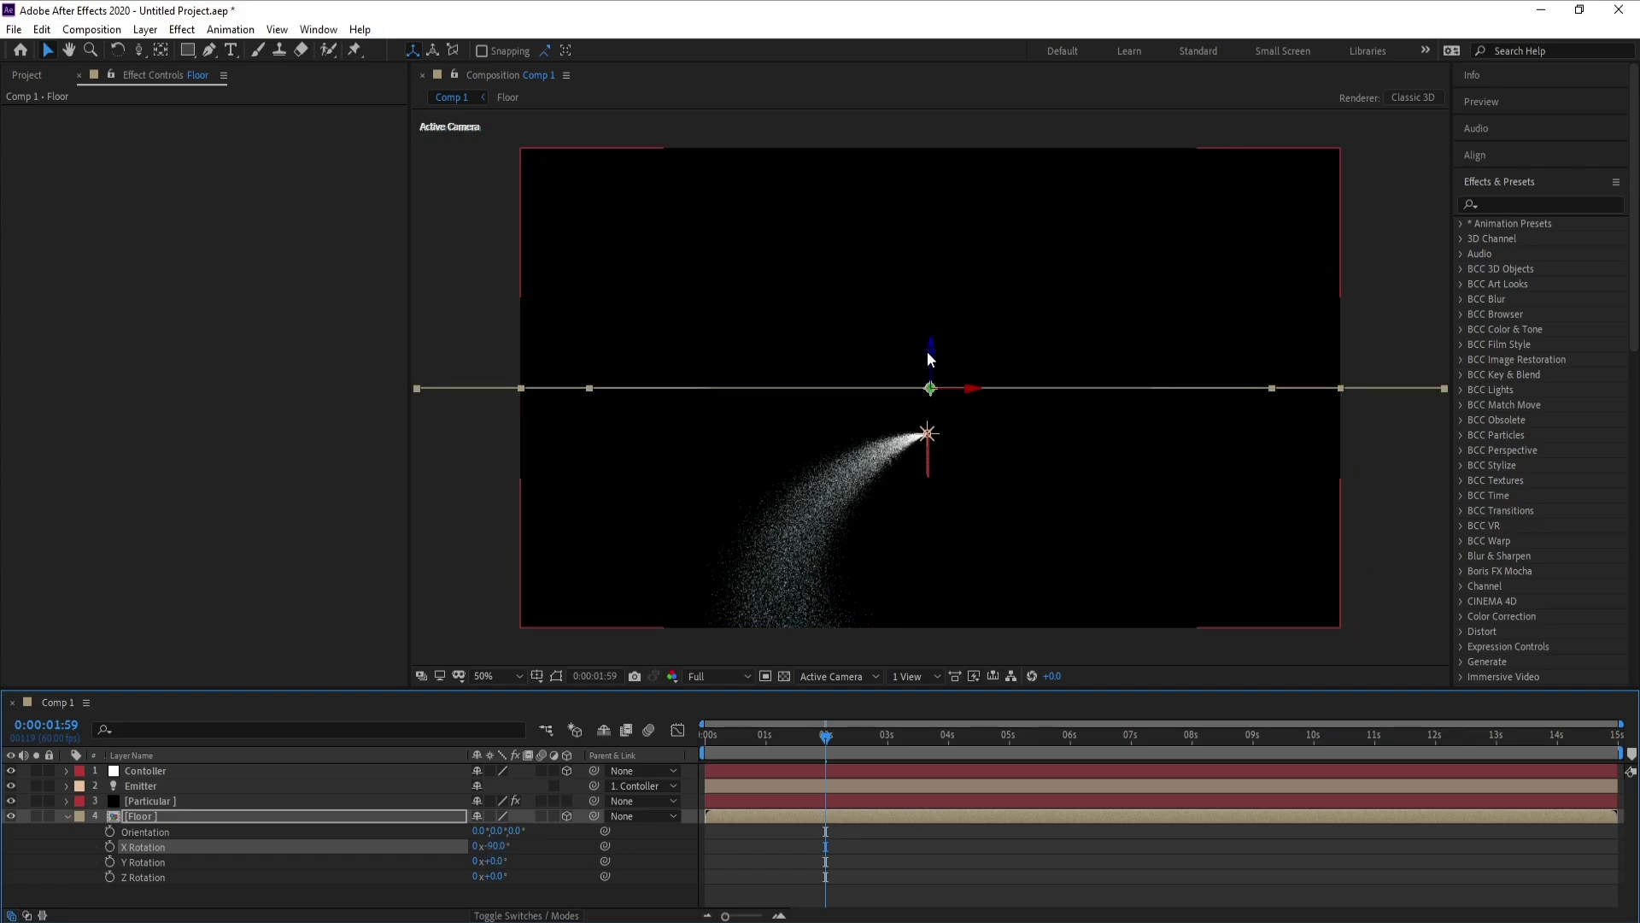
drag(928, 345, 922, 578)
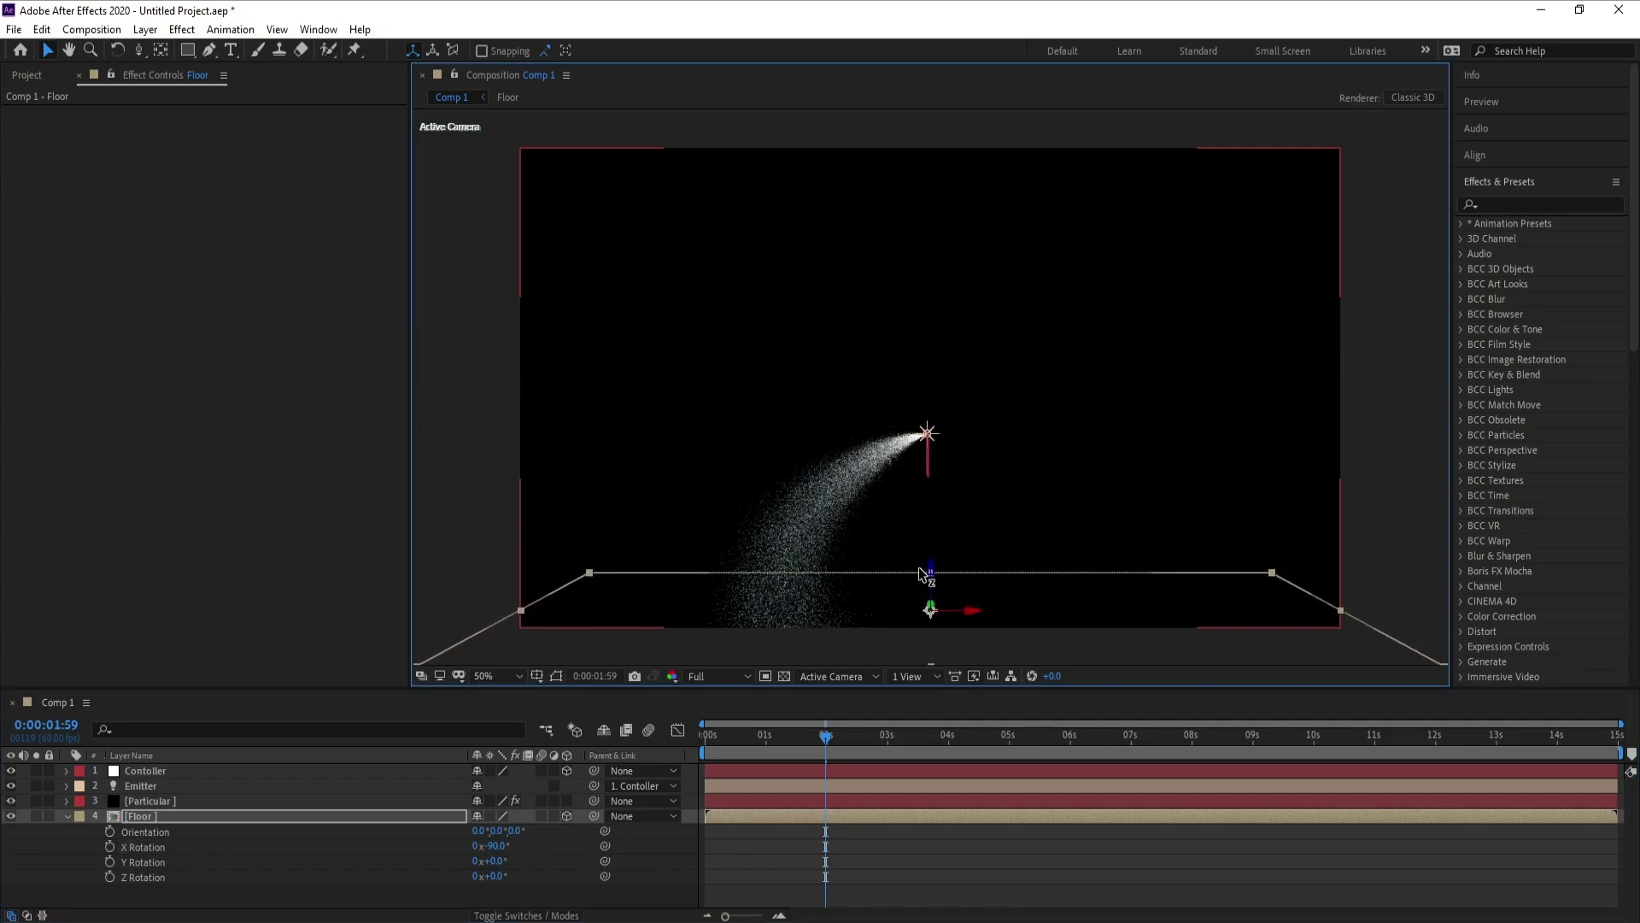
click(68, 817)
- Add a 35mm two-node camera to the composition above the Particular layer
click(142, 803)
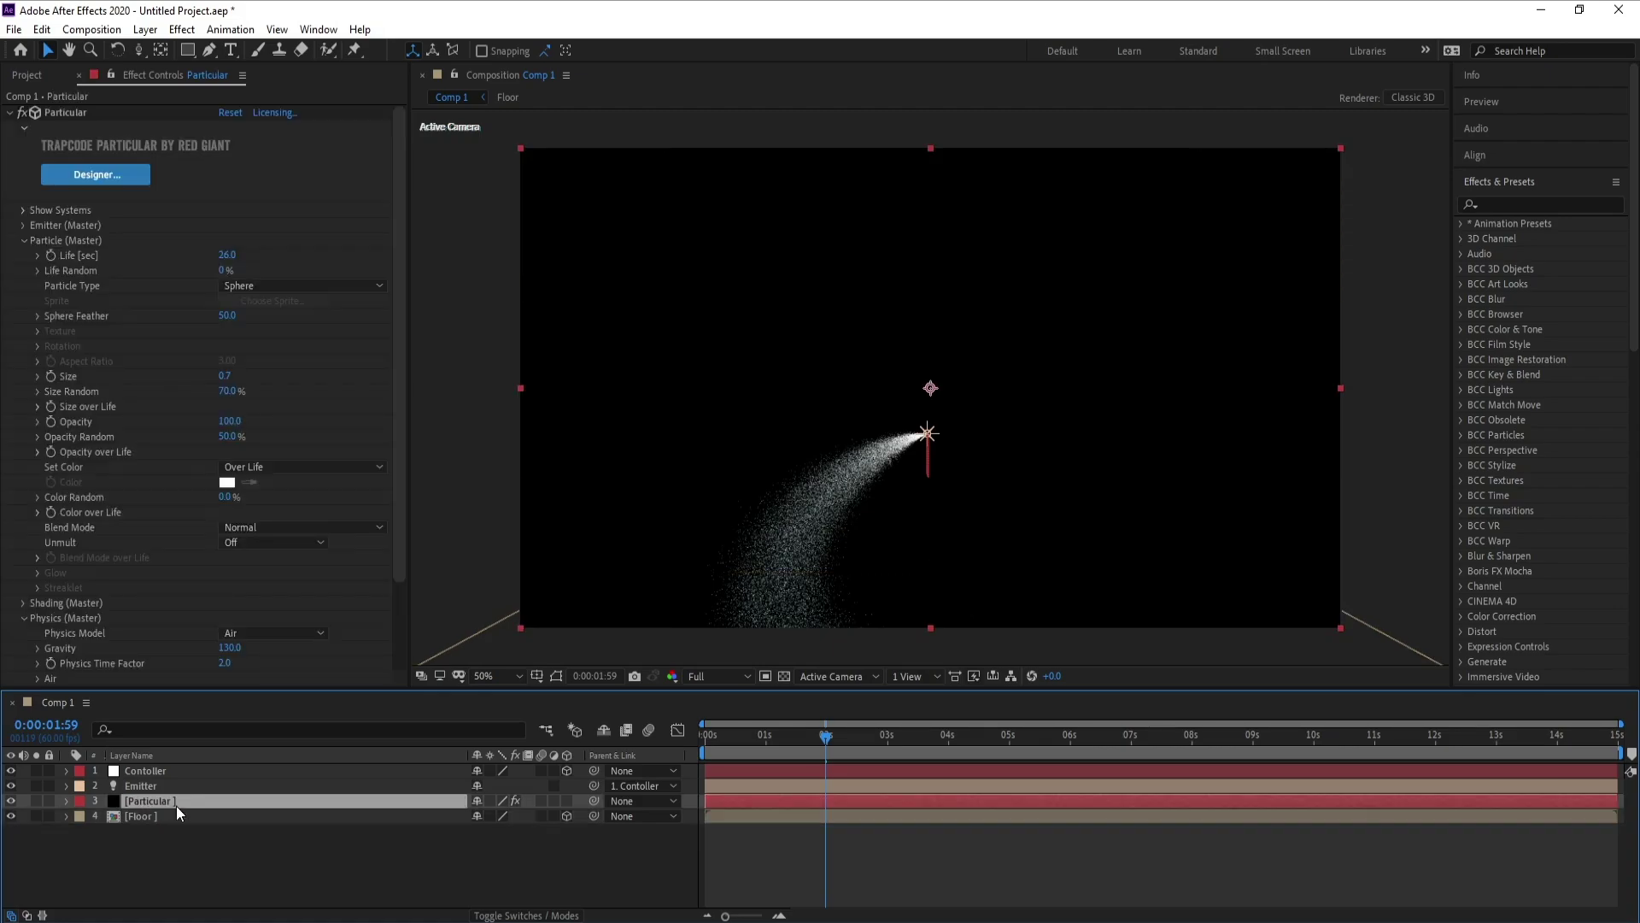
click(145, 29)
mouse_move(182, 47)
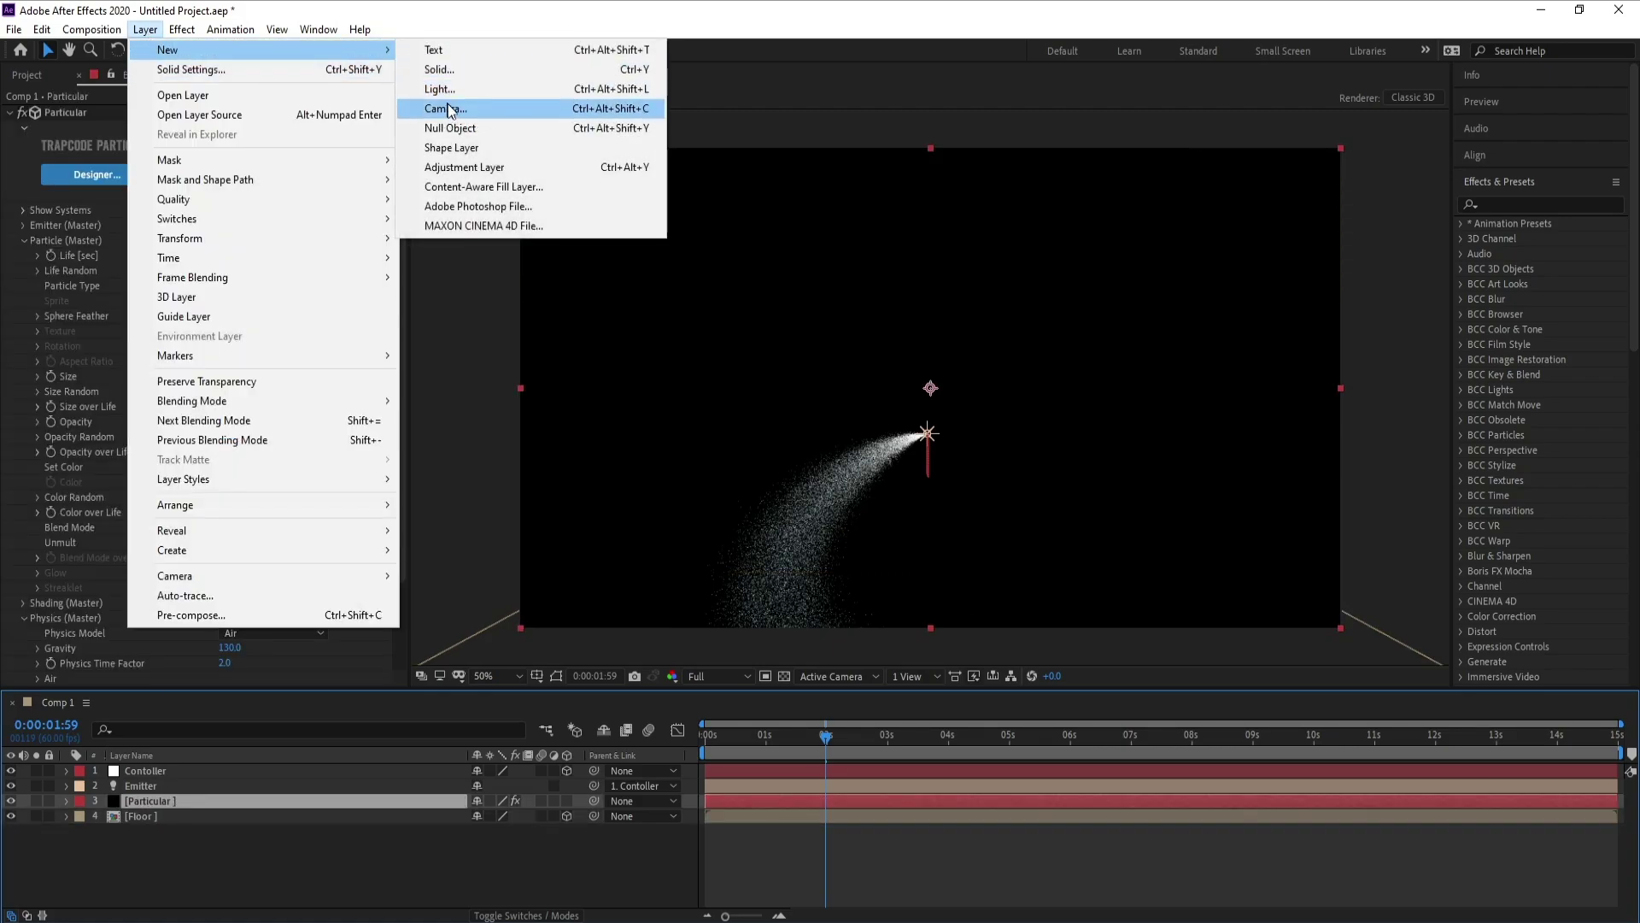
click(453, 109)
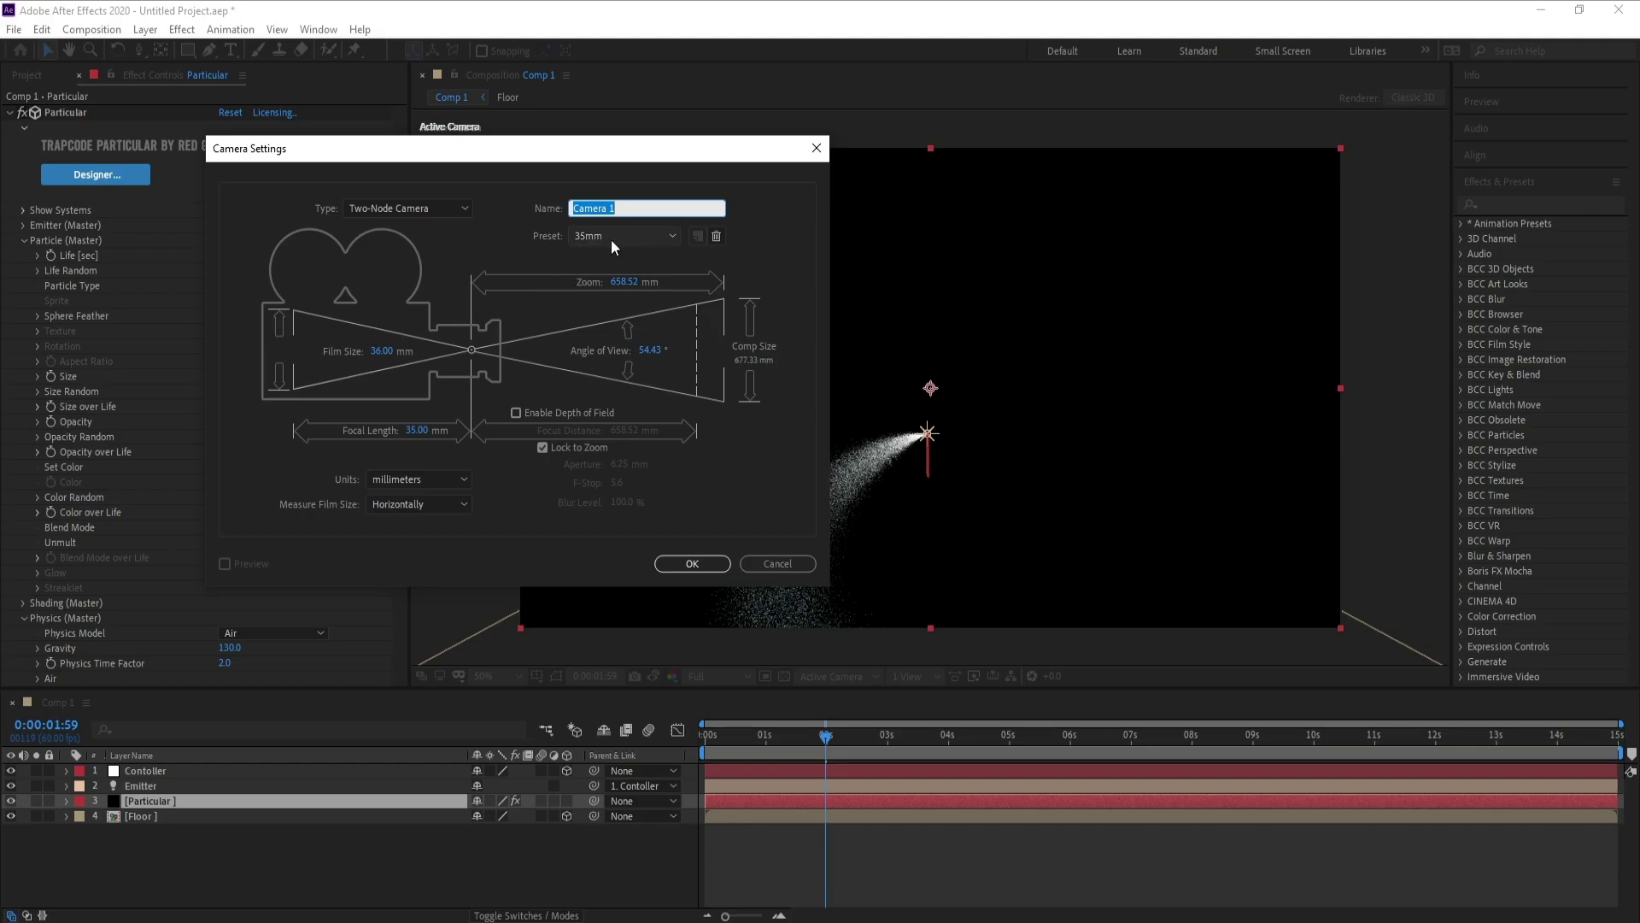
click(687, 564)
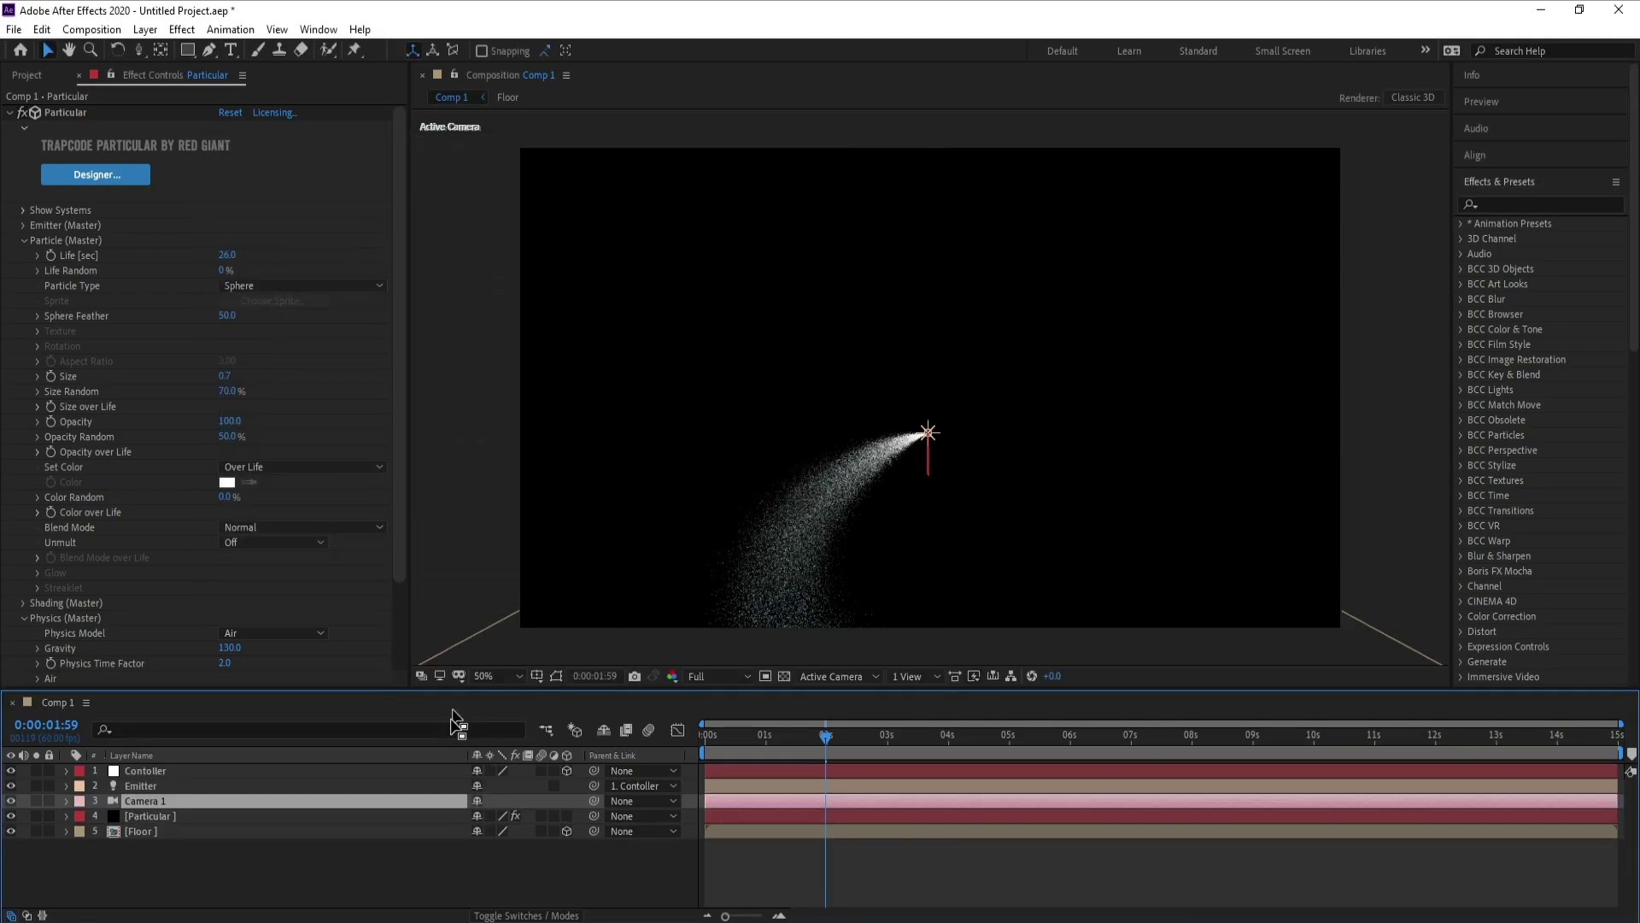
- Collapse the Particular layer's Particle (Master) settings and switch its Physics Model to Bounce
click(158, 816)
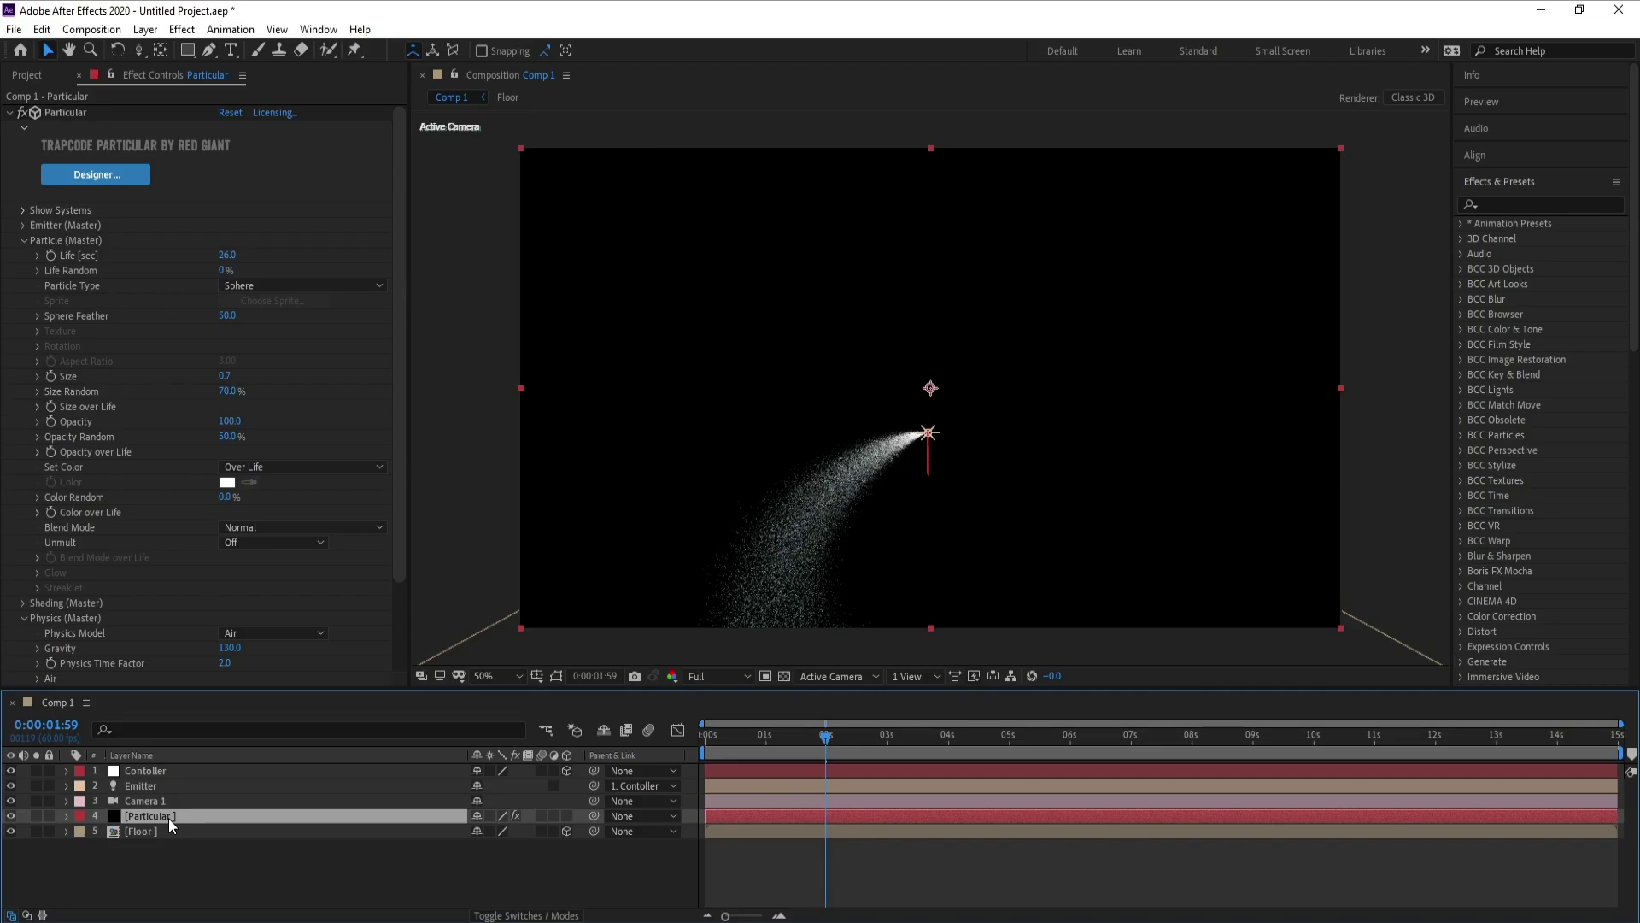
click(24, 240)
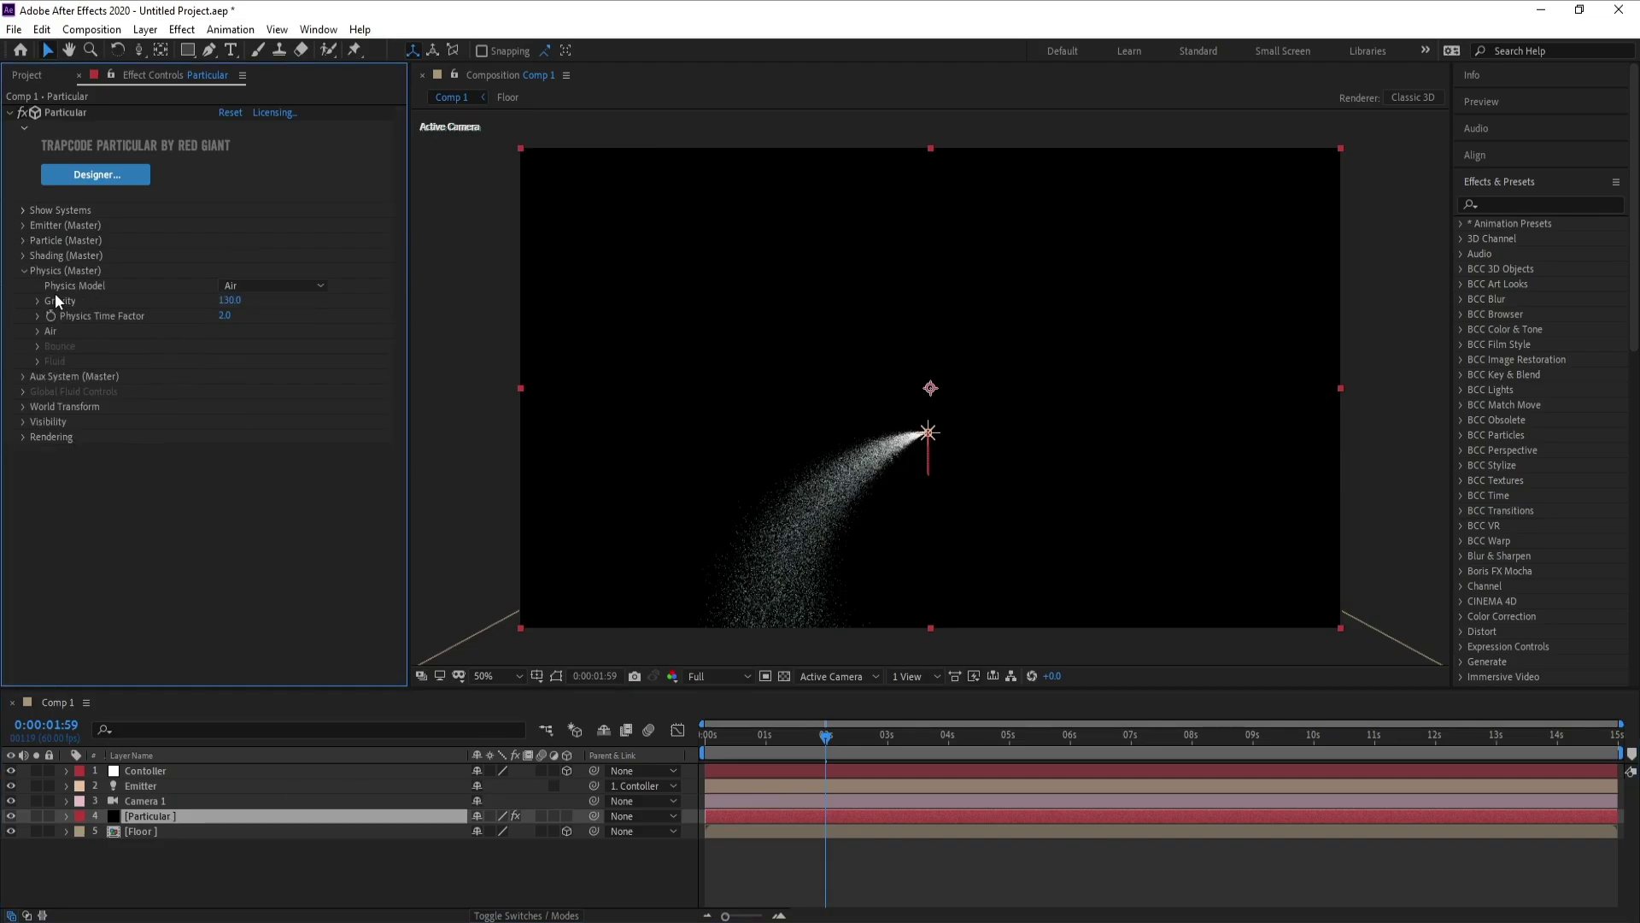
click(242, 286)
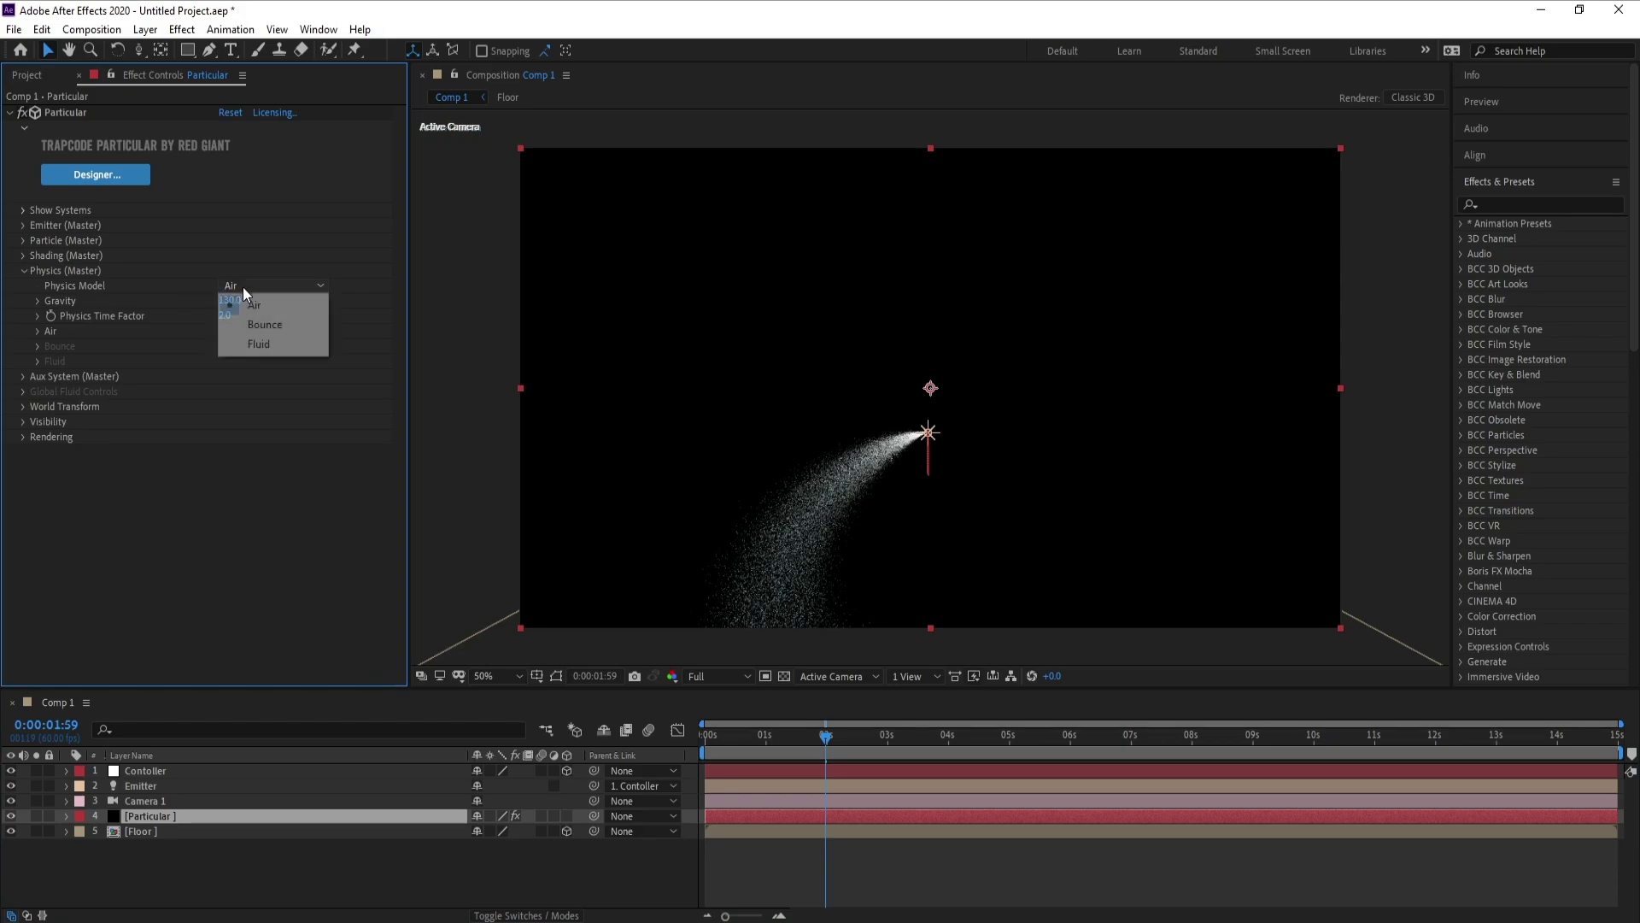
click(262, 325)
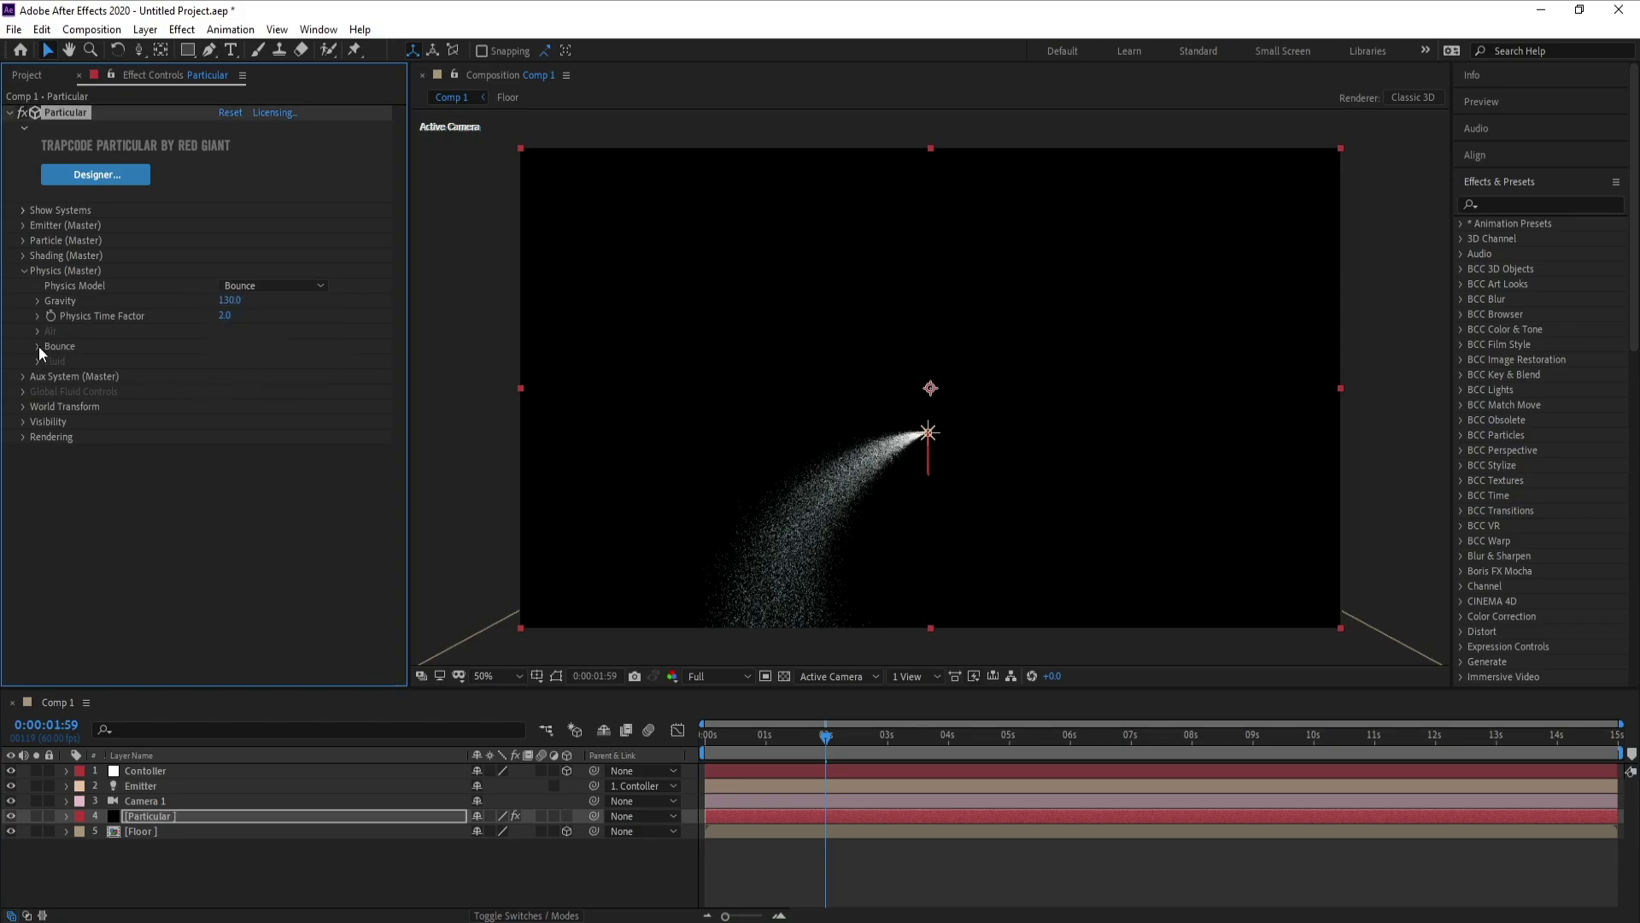
- Set the Floor layer as the Floor Layer in Particular's Bounce settings and scrub forward to about four seconds to check the bounce
click(37, 346)
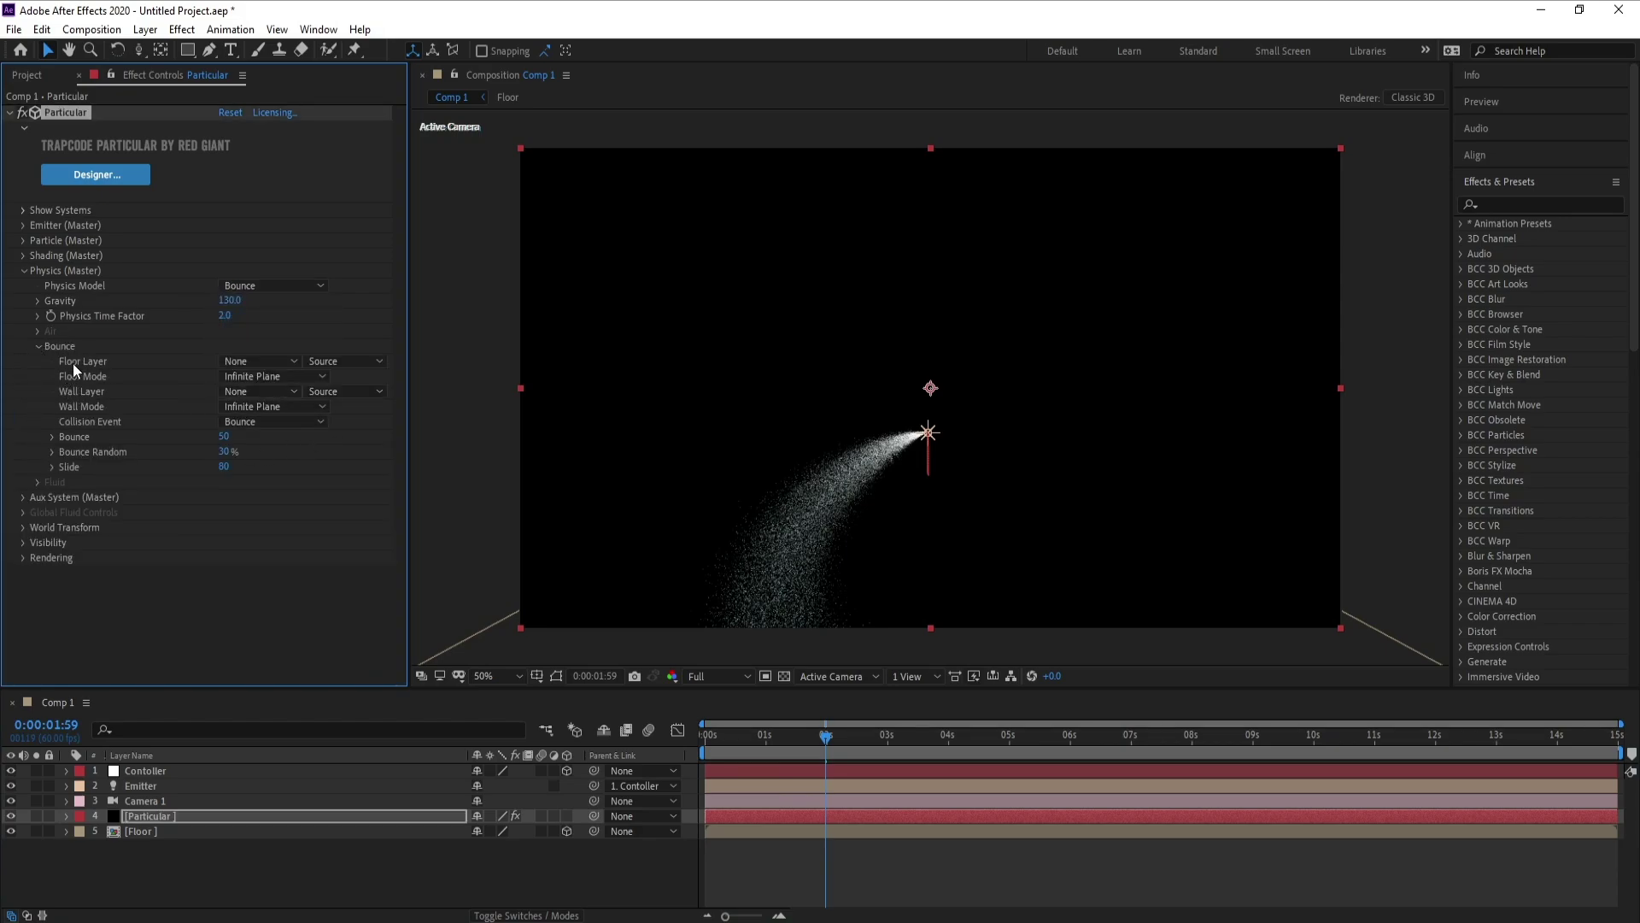
click(256, 361)
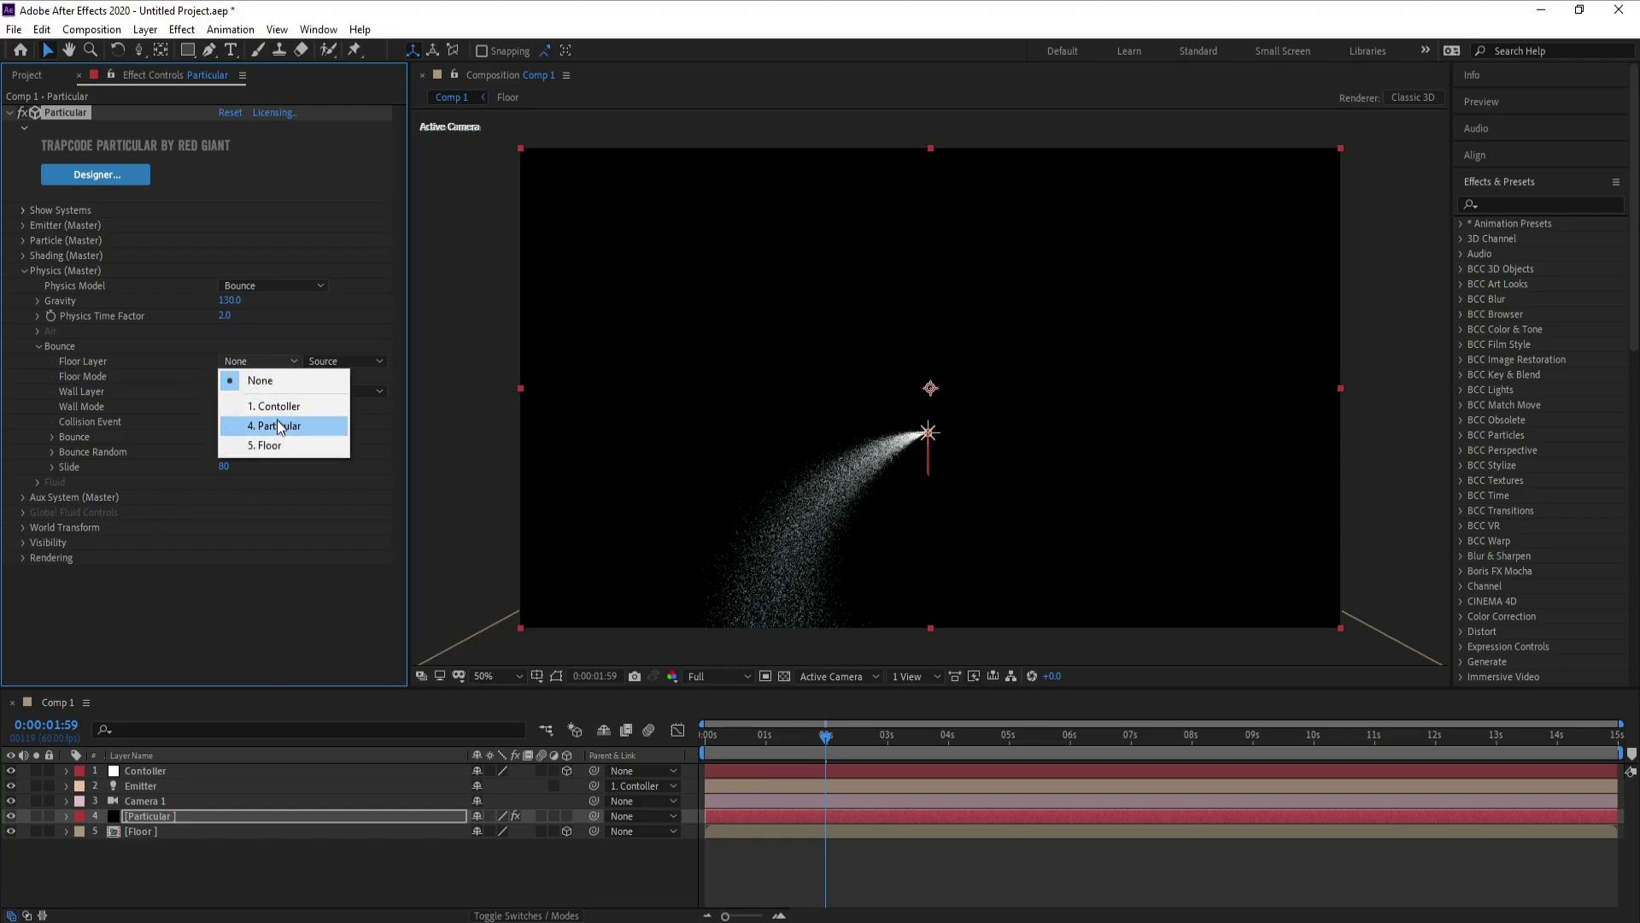
click(280, 446)
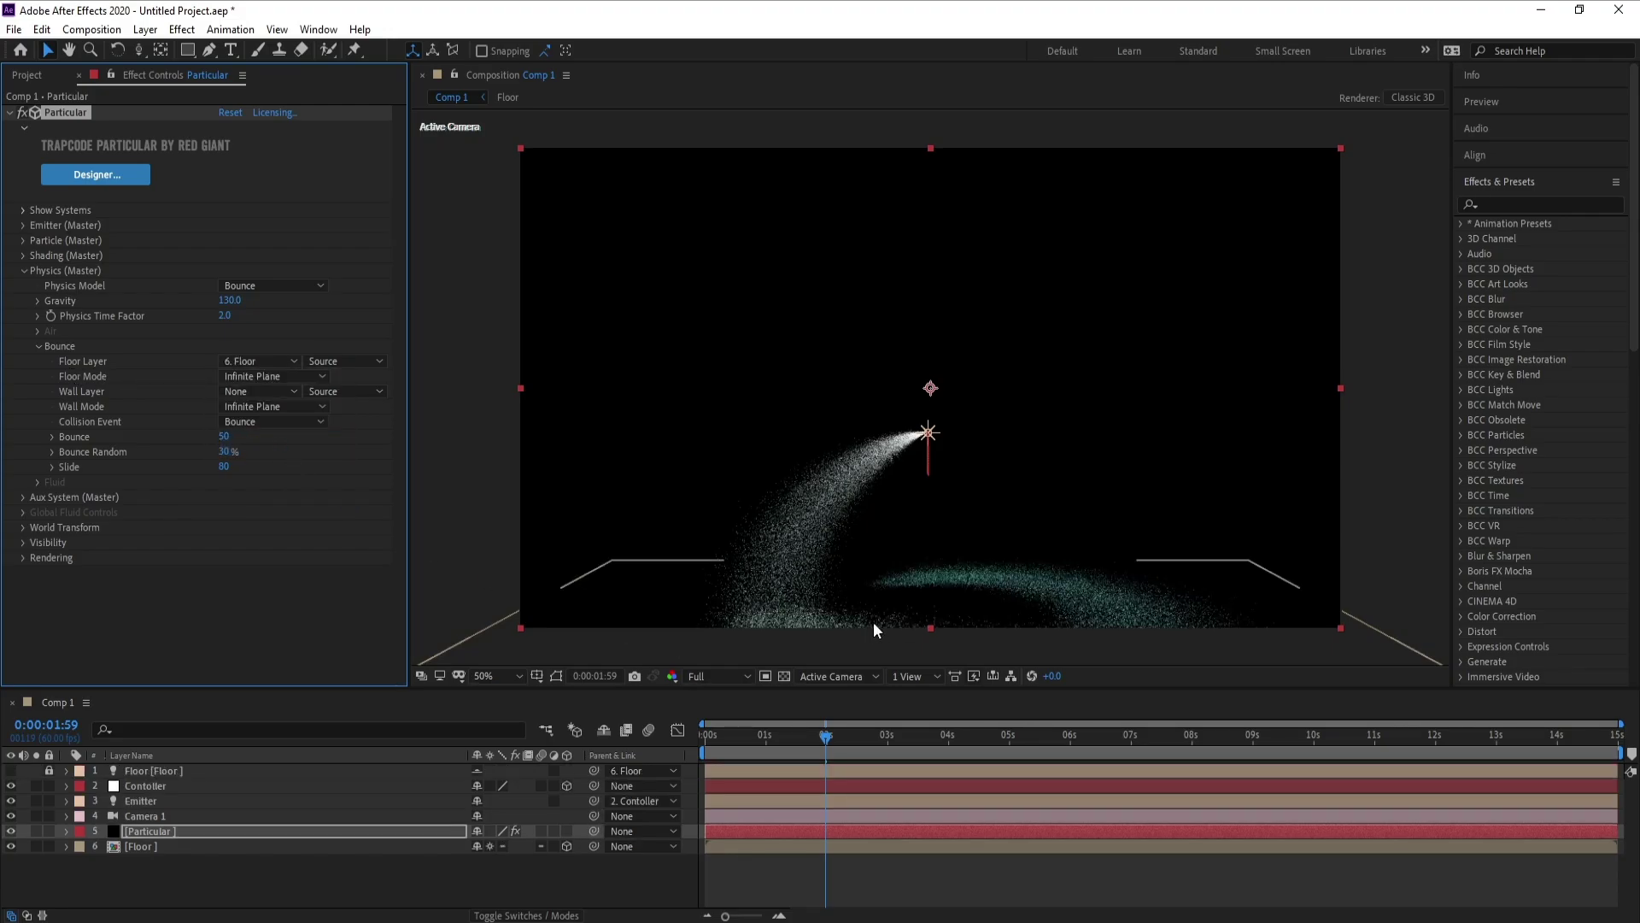
click(782, 743)
drag(782, 743, 941, 731)
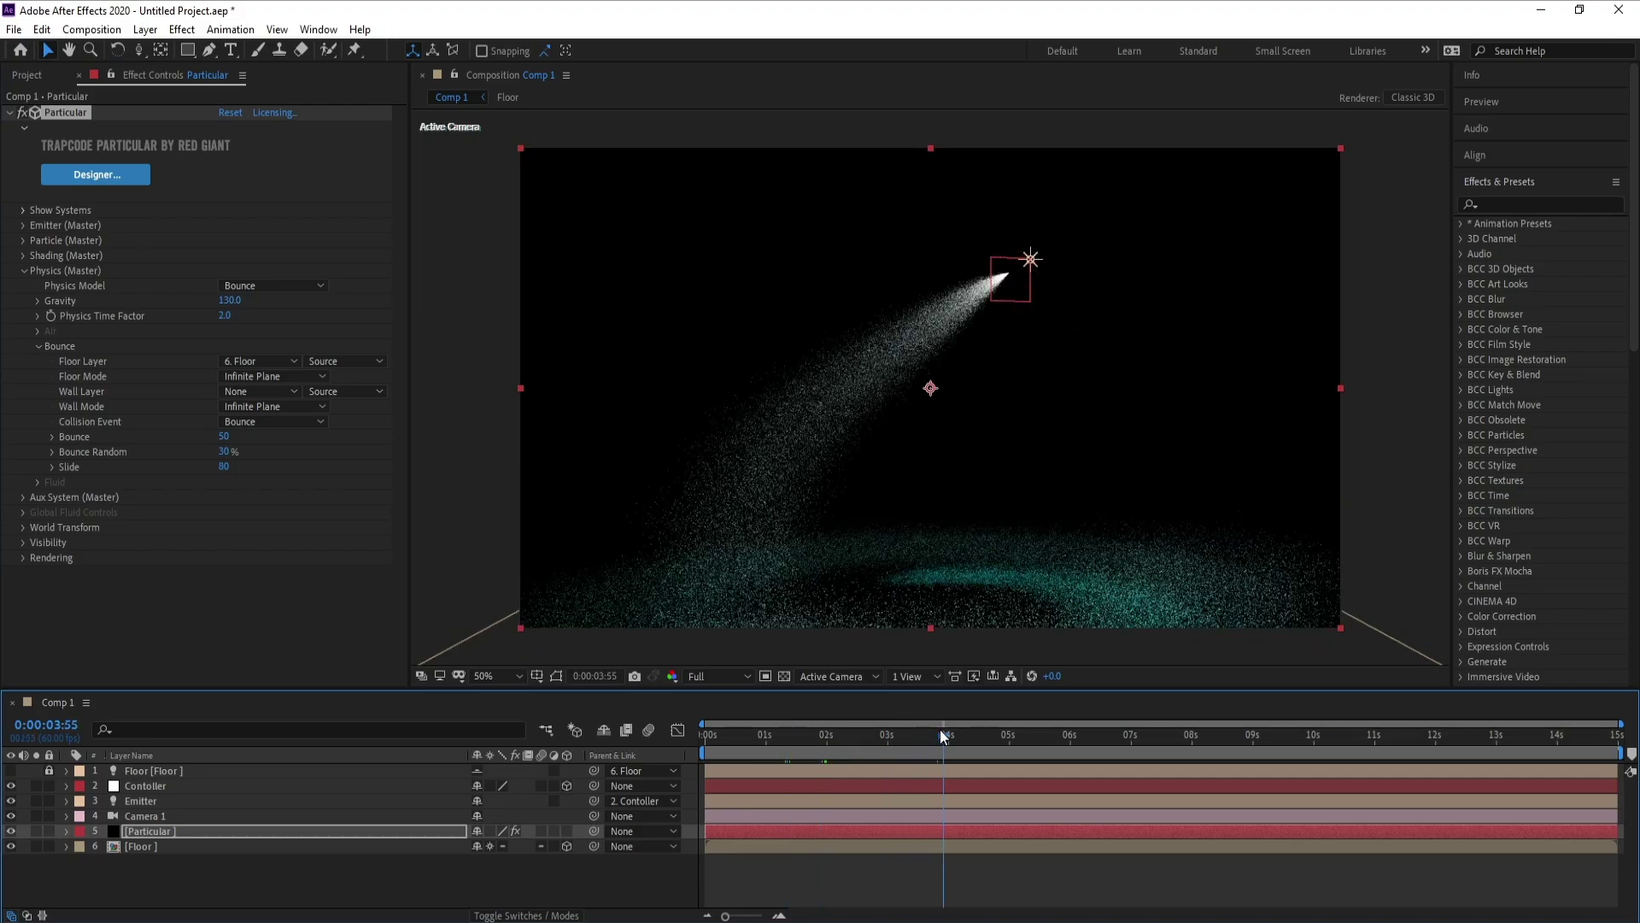
- Reframe the shot with Camera 1 so the particle ring on the floor fits the view, and scrub through the animation to check it
click(200, 816)
drag(138, 51, 262, 107)
mouse_move(950, 445)
mouse_down()
mouse_move(948, 513)
mouse_move(943, 468)
mouse_up()
drag(915, 732, 808, 741)
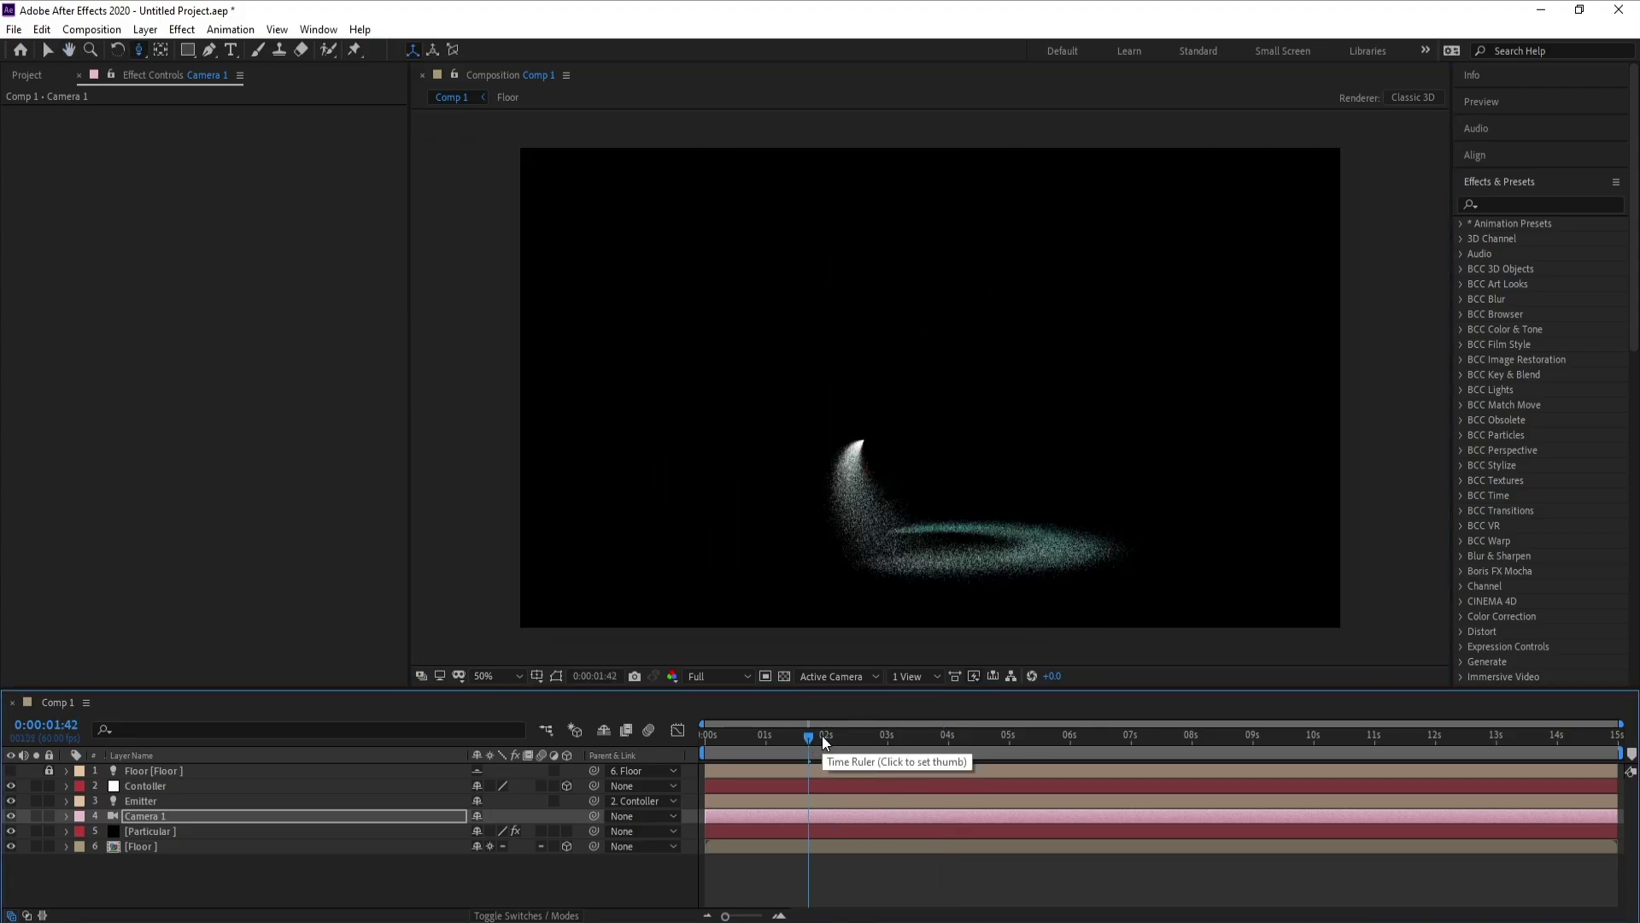
click(850, 735)
drag(868, 734, 974, 735)
click(1027, 731)
click(1042, 726)
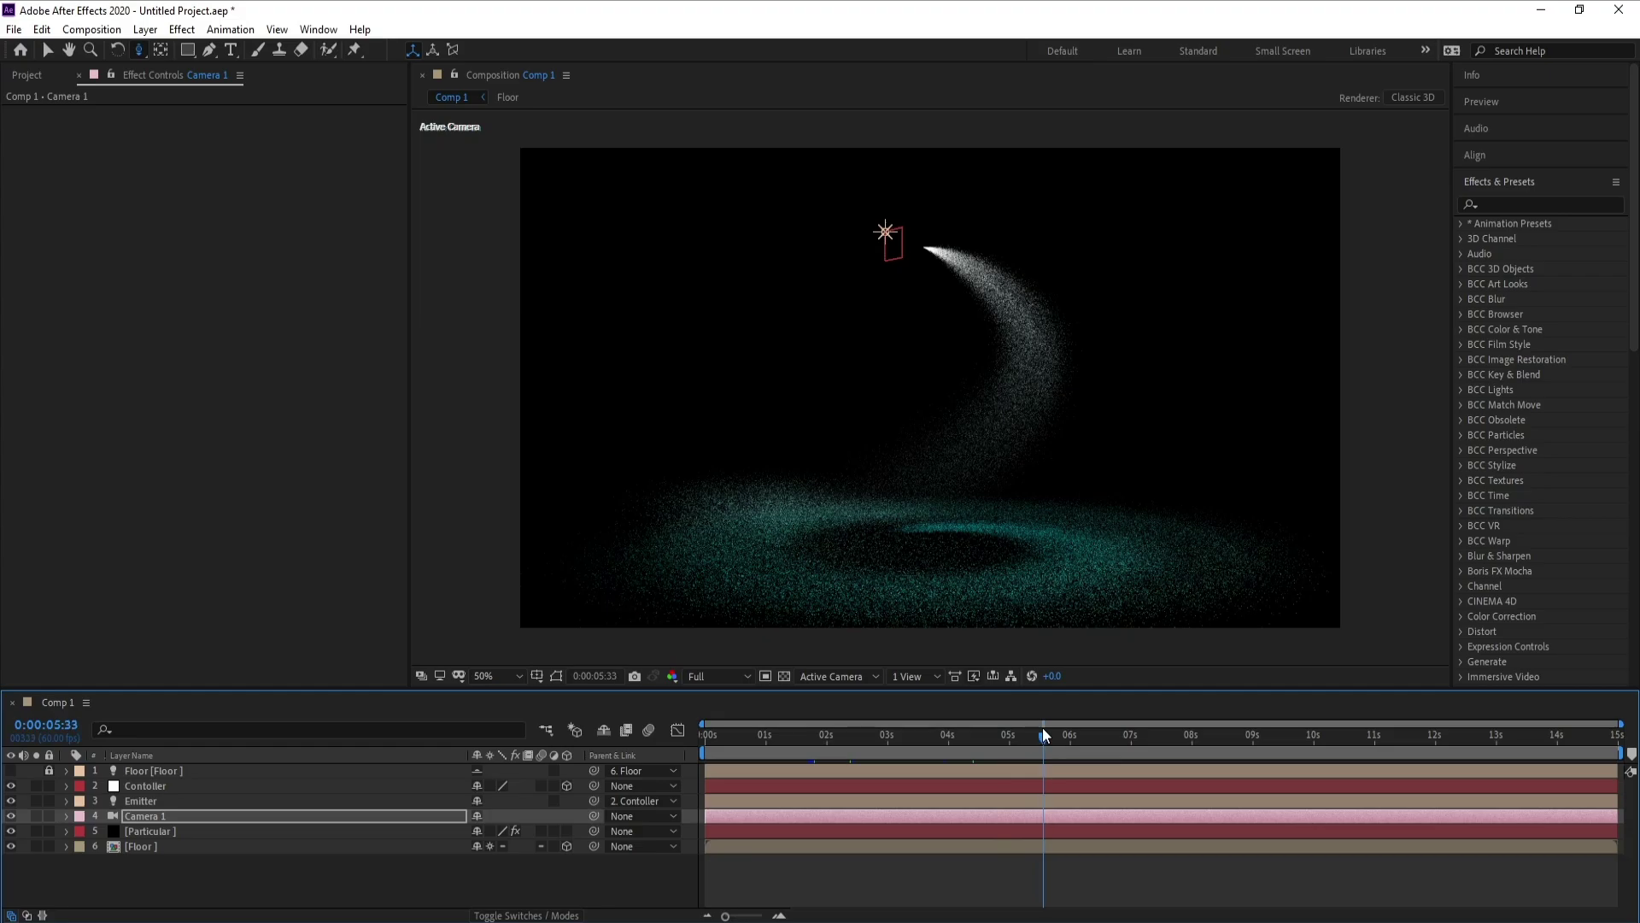
- Reveal the Contoller layer's animated properties and apply Easy Ease to all its Position and Y Rotation keyframes
click(152, 788)
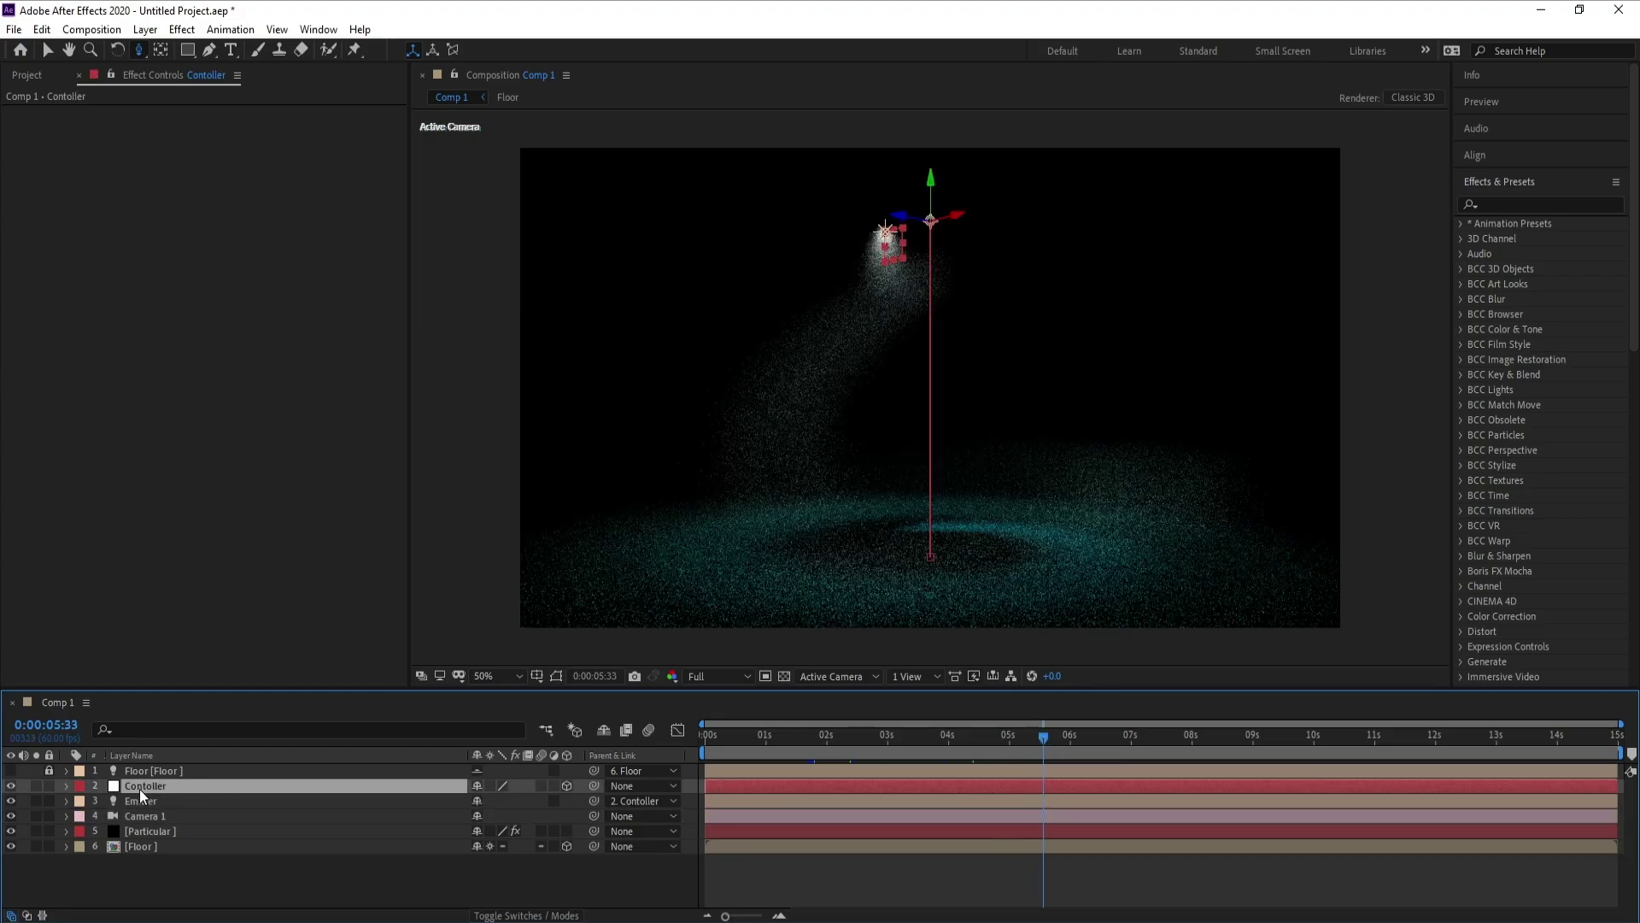
key(u)
drag(1042, 796, 628, 849)
right_click(706, 816)
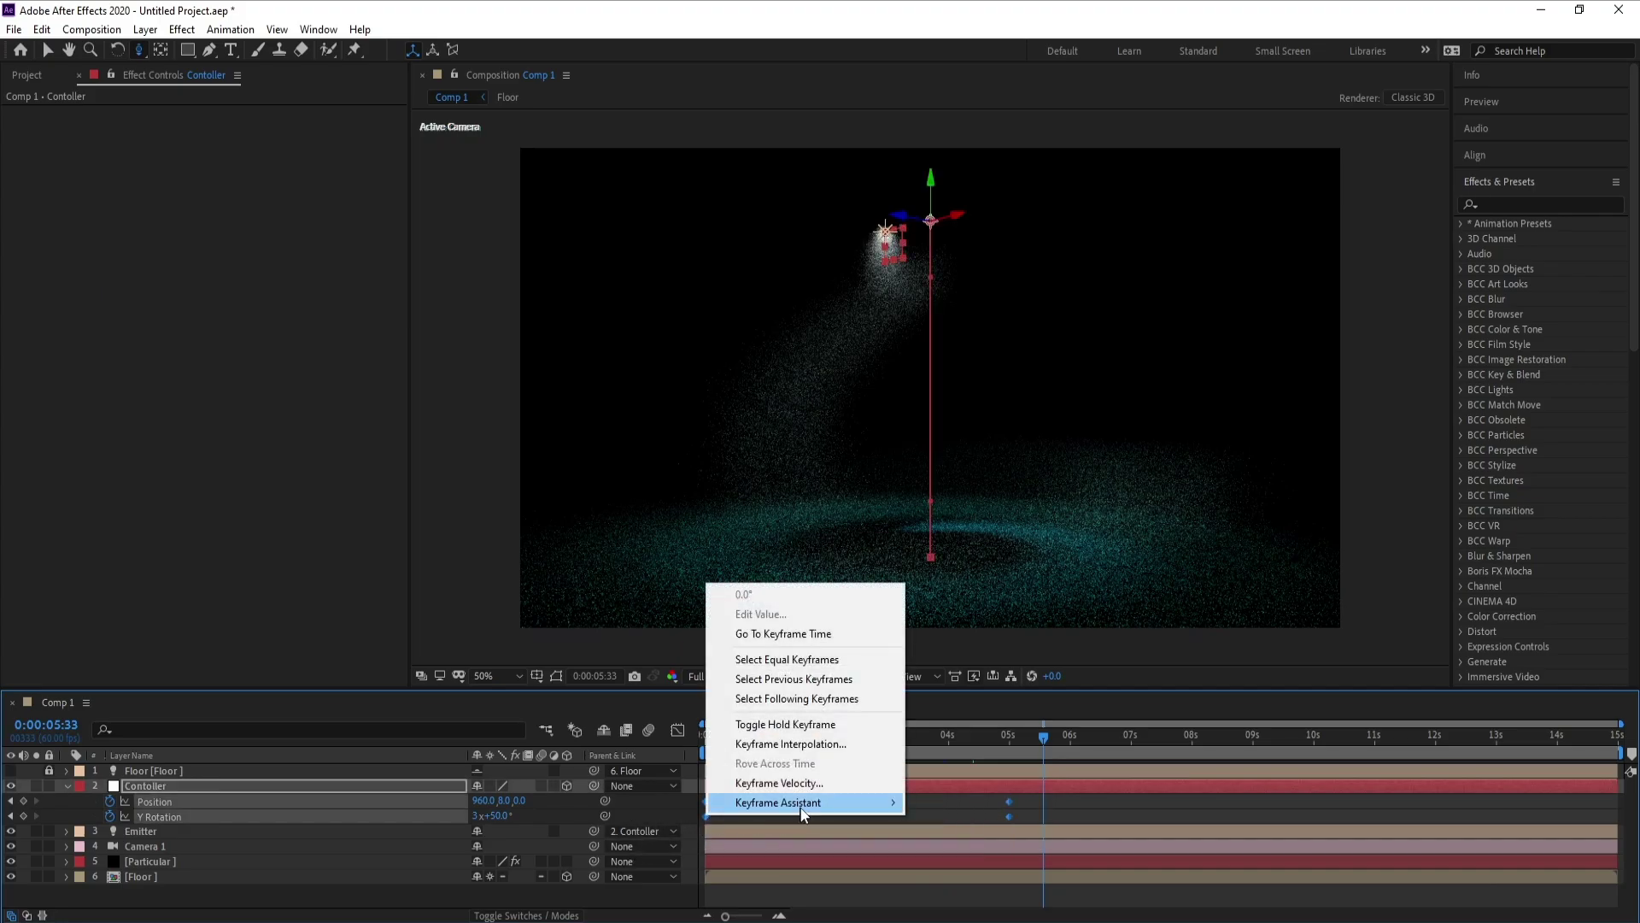
mouse_move(854, 803)
click(960, 688)
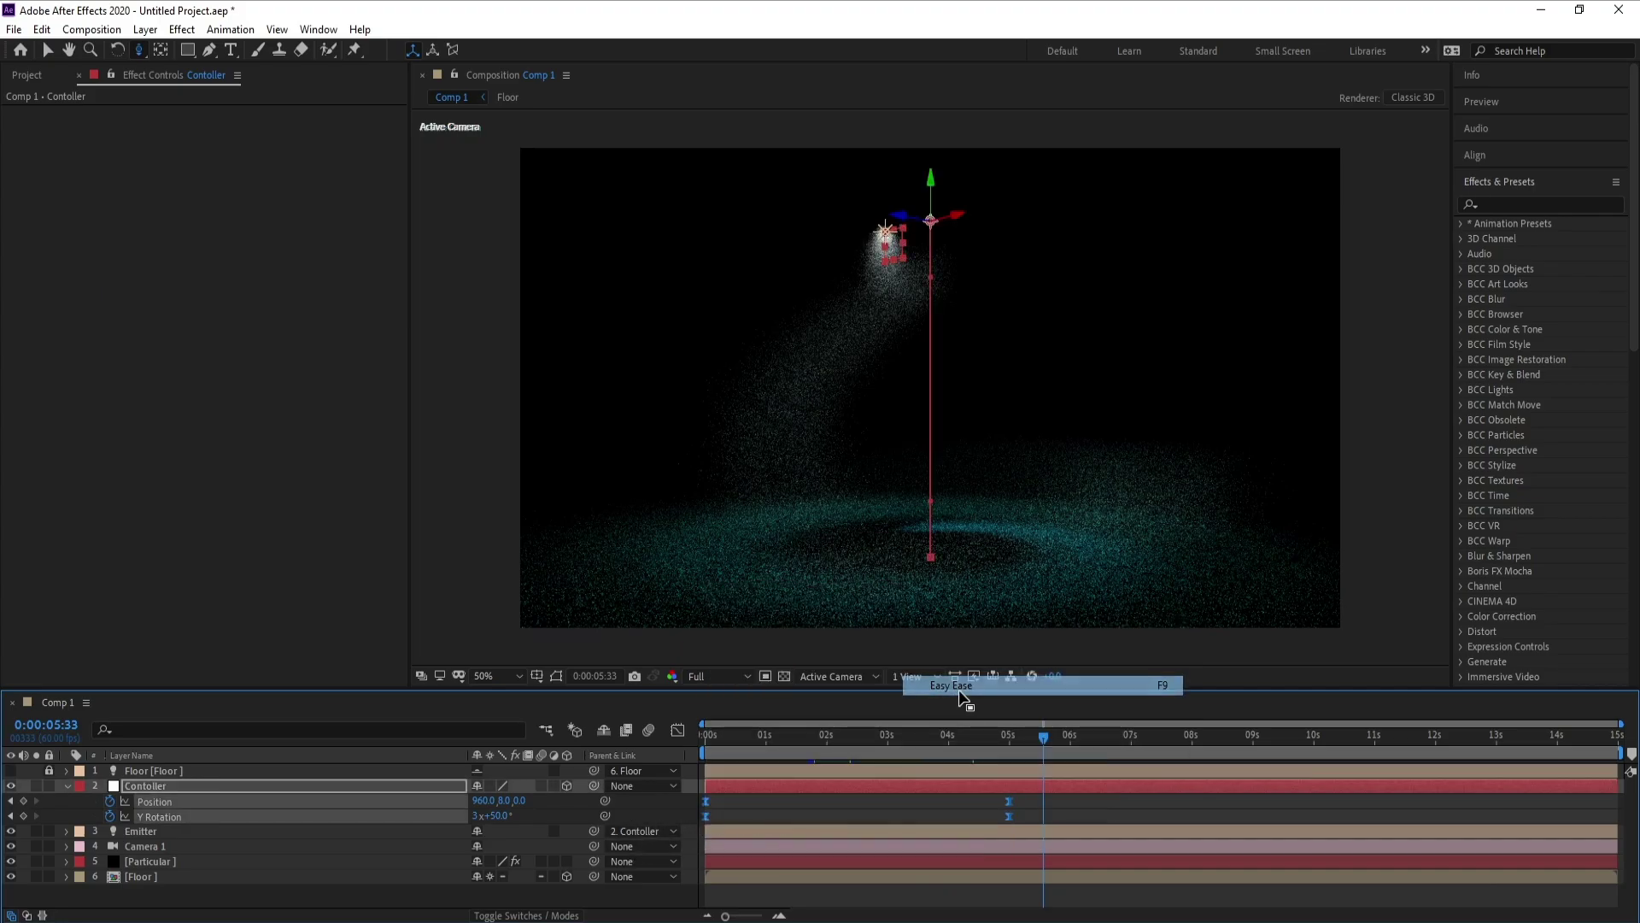
- Play the eased animation from the start, scrub on to 0:00:04:29 and collapse the Contoller layer's properties
drag(921, 736, 705, 763)
key(space)
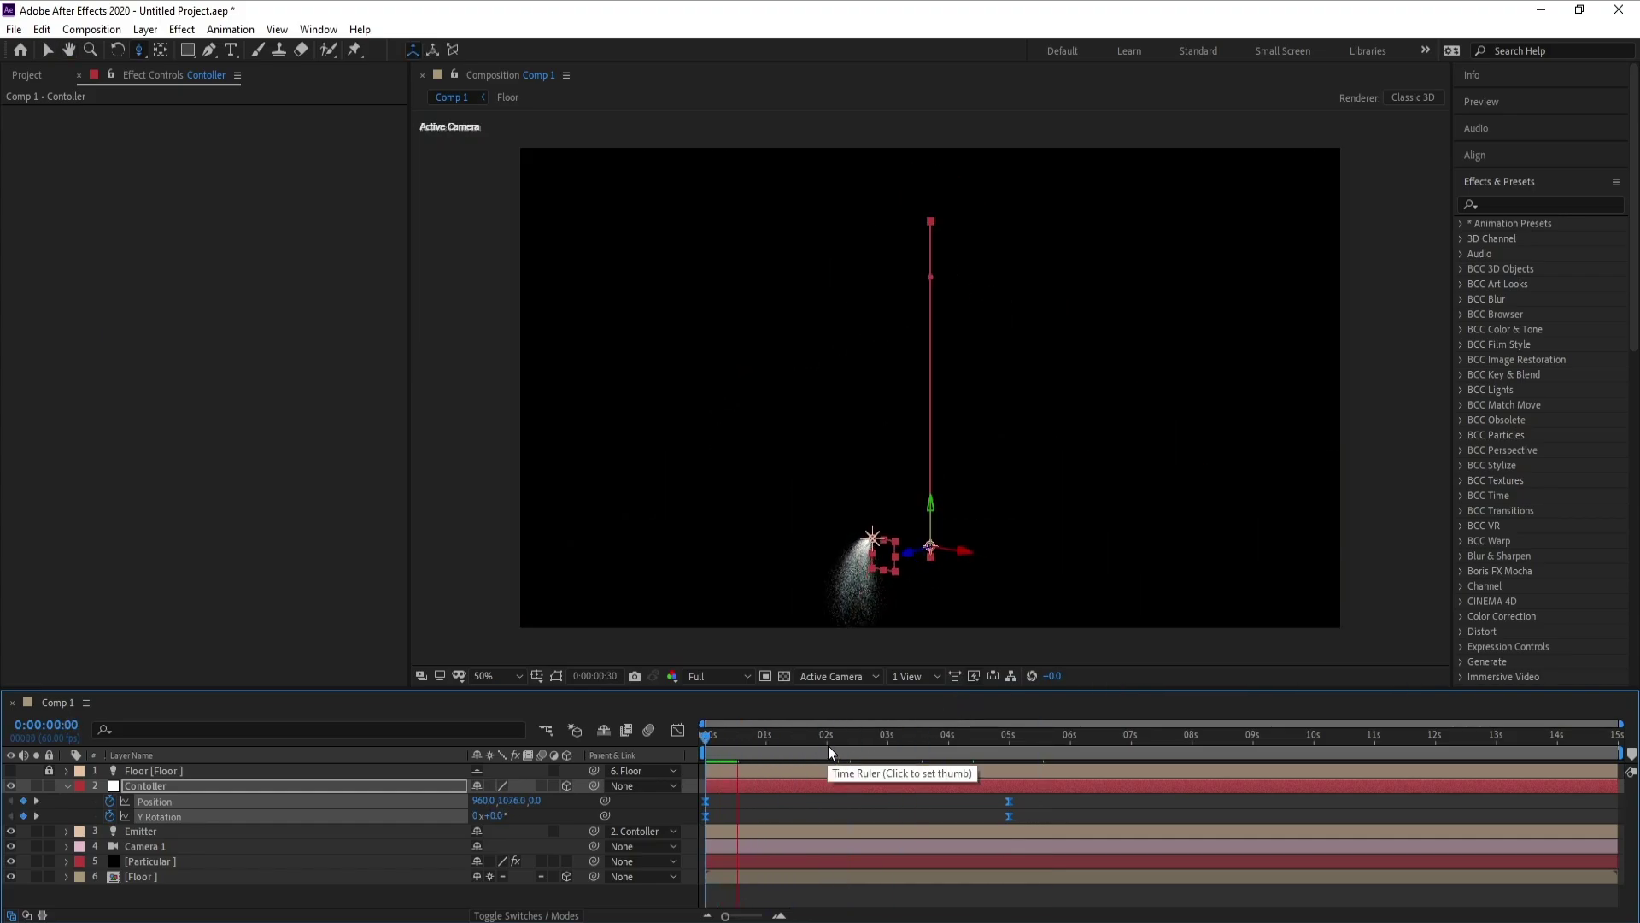
click(828, 745)
drag(879, 744, 979, 738)
click(66, 786)
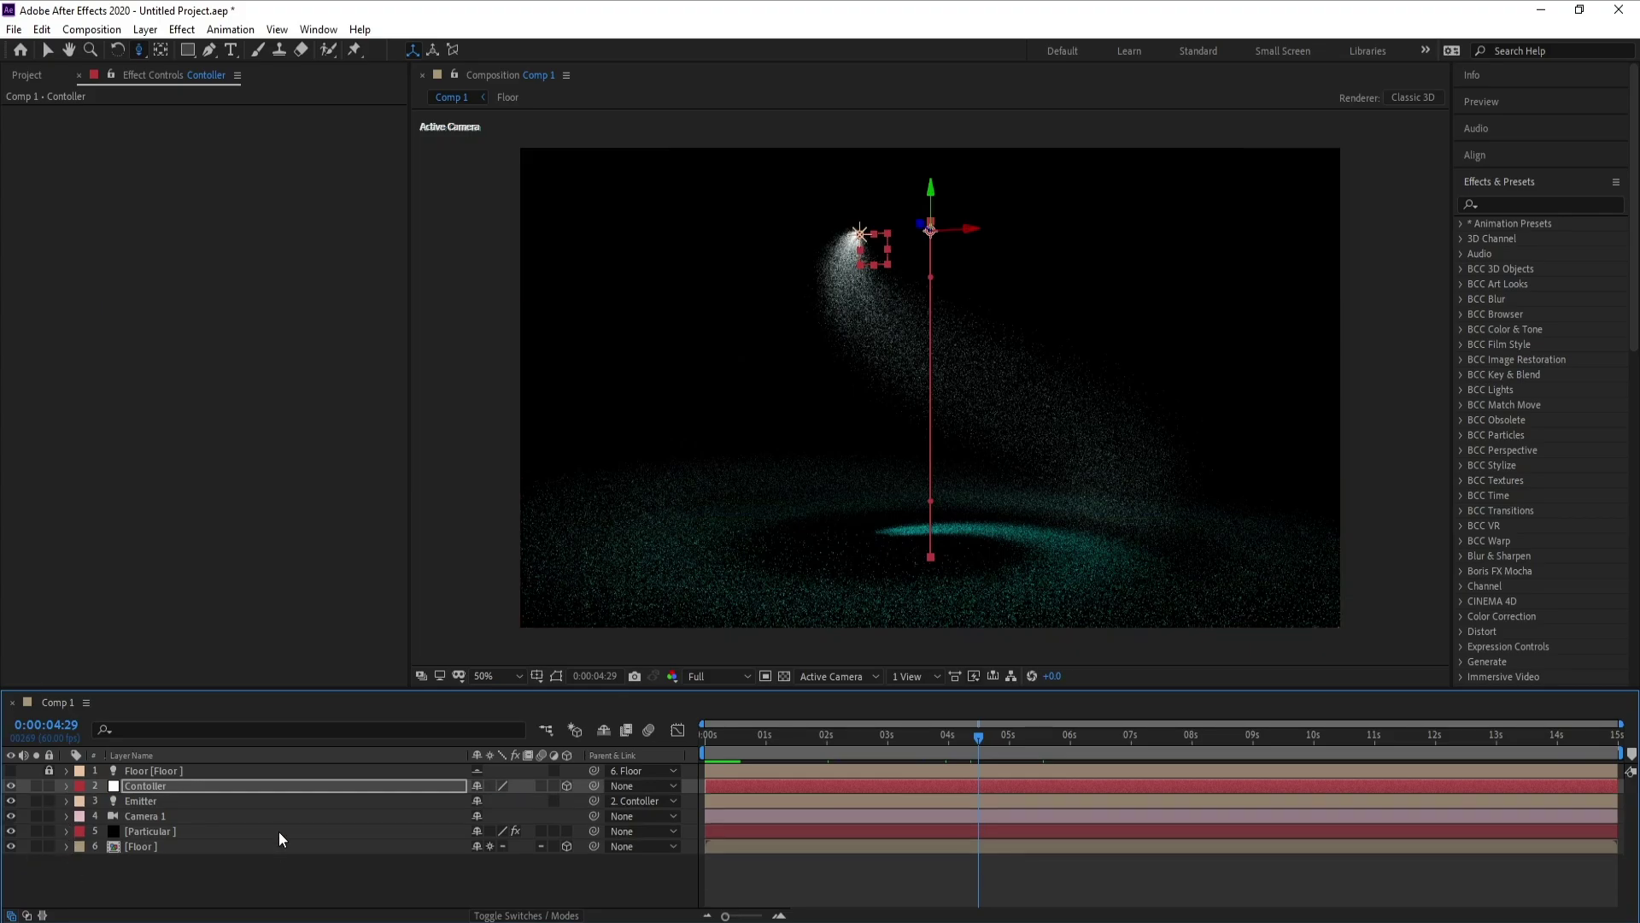
- Add a Stylize Glow effect to the Particular layer and collapse Particular's Physics (Master) settings
click(145, 831)
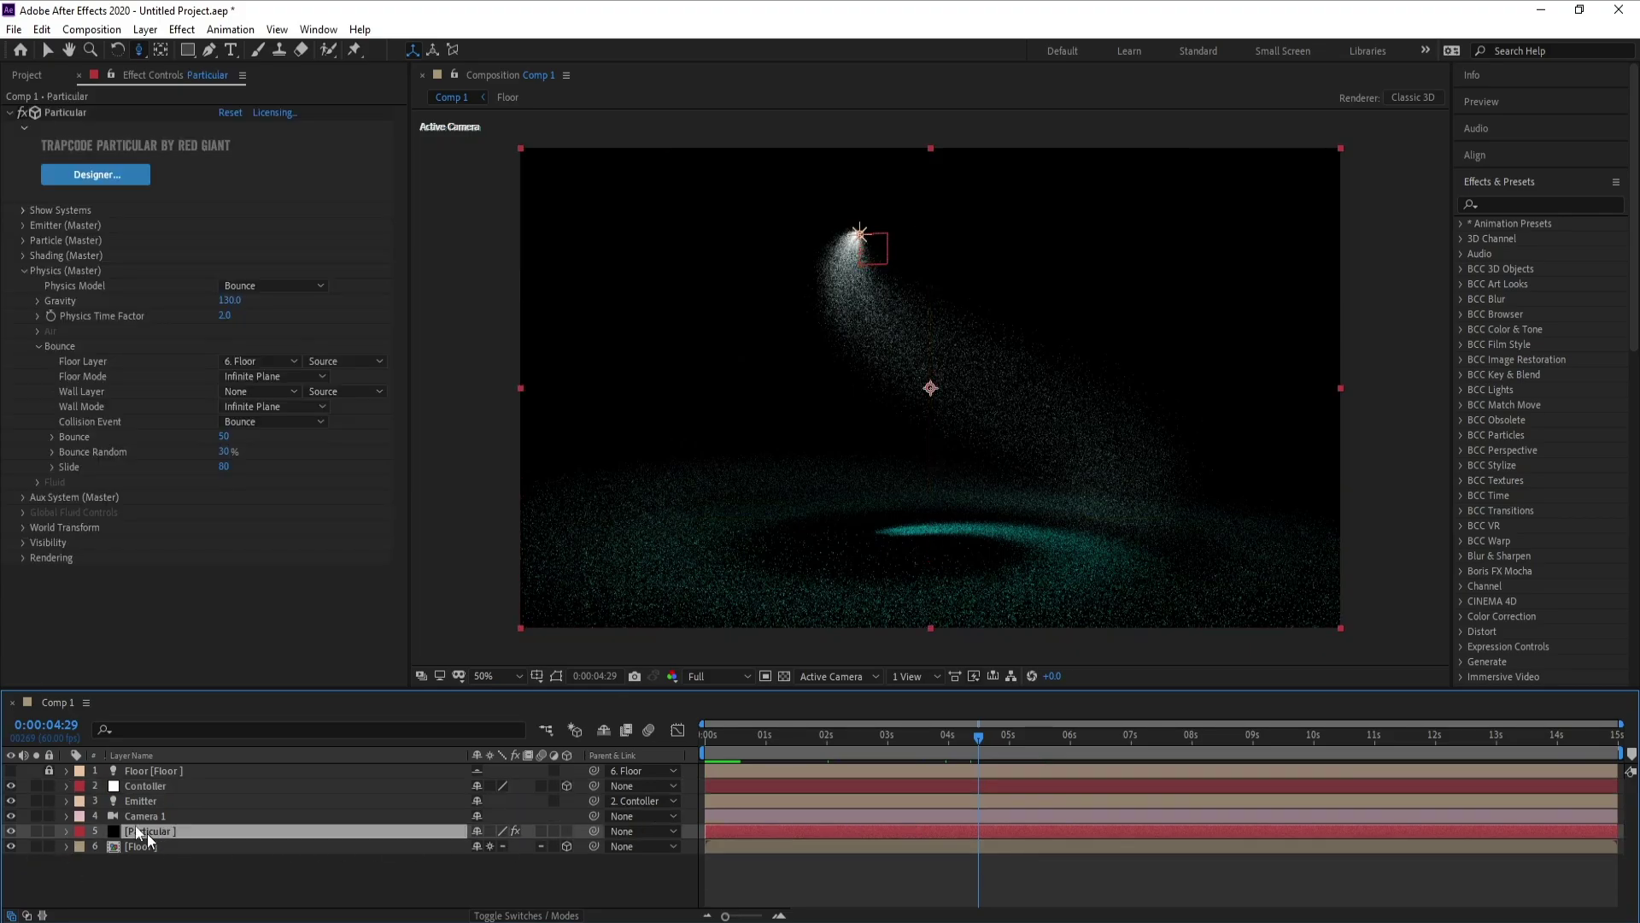
click(182, 29)
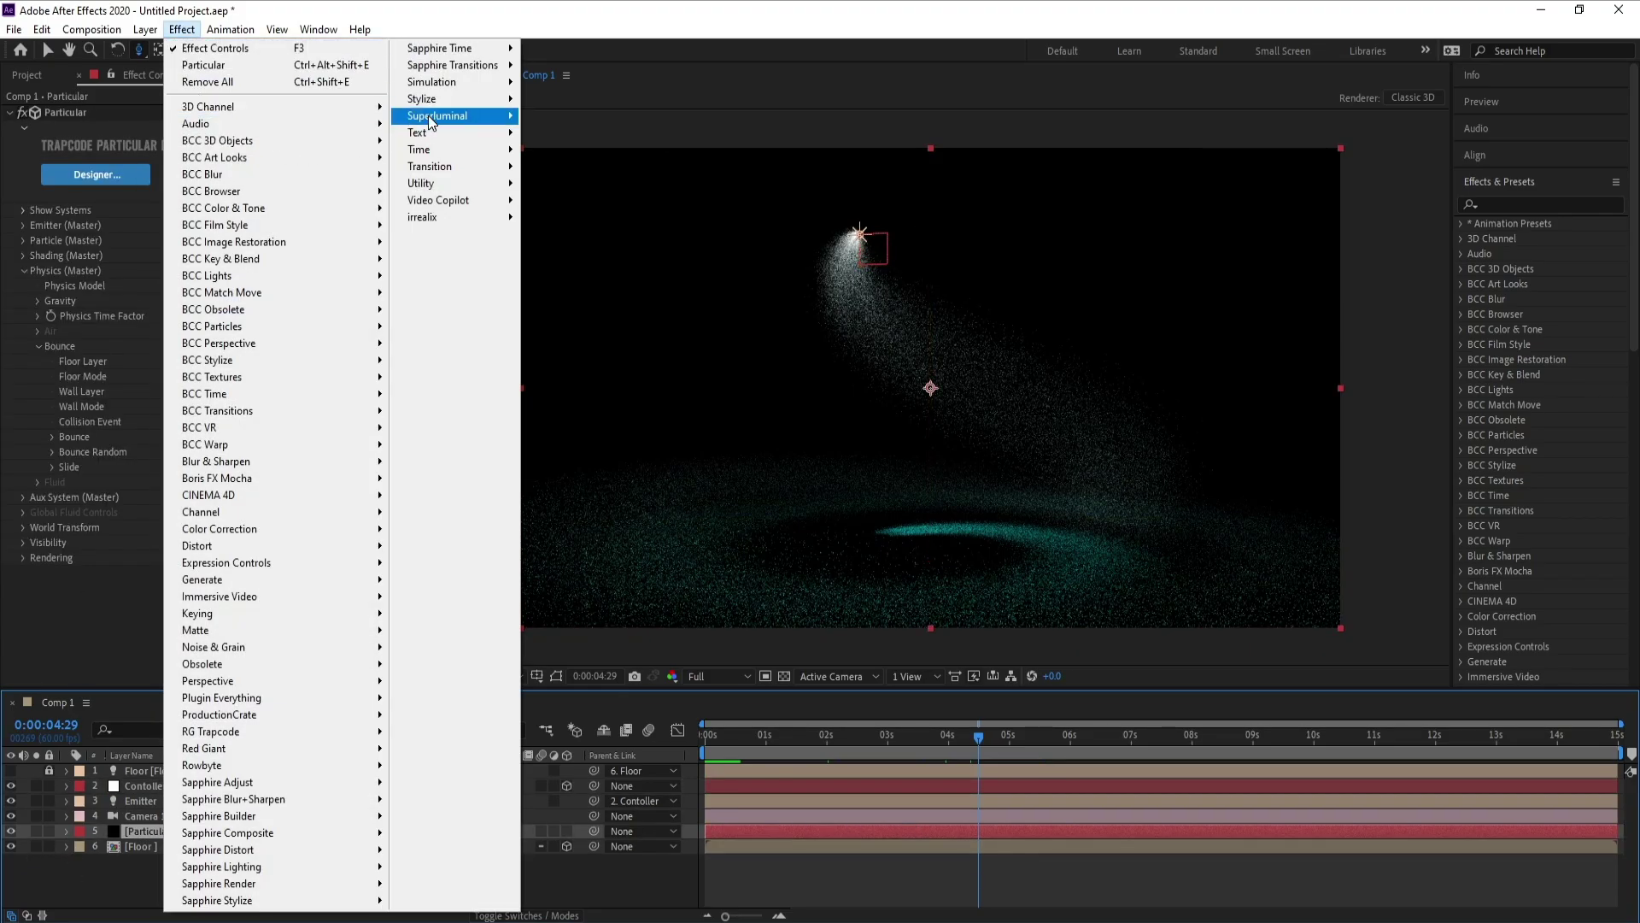
mouse_move(441, 103)
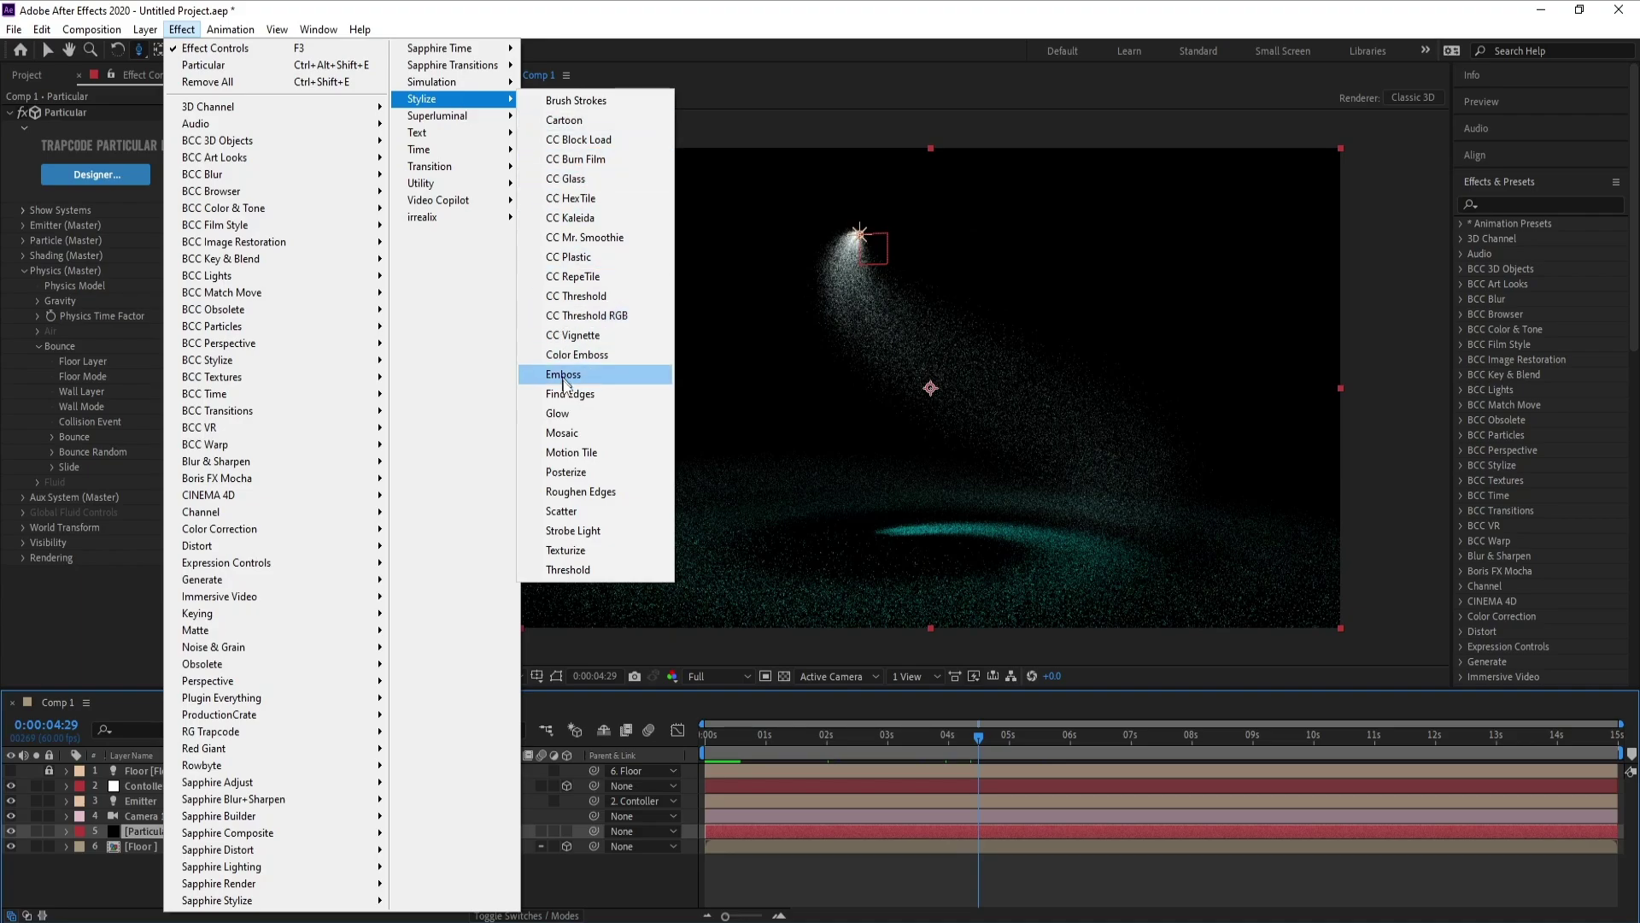
click(574, 413)
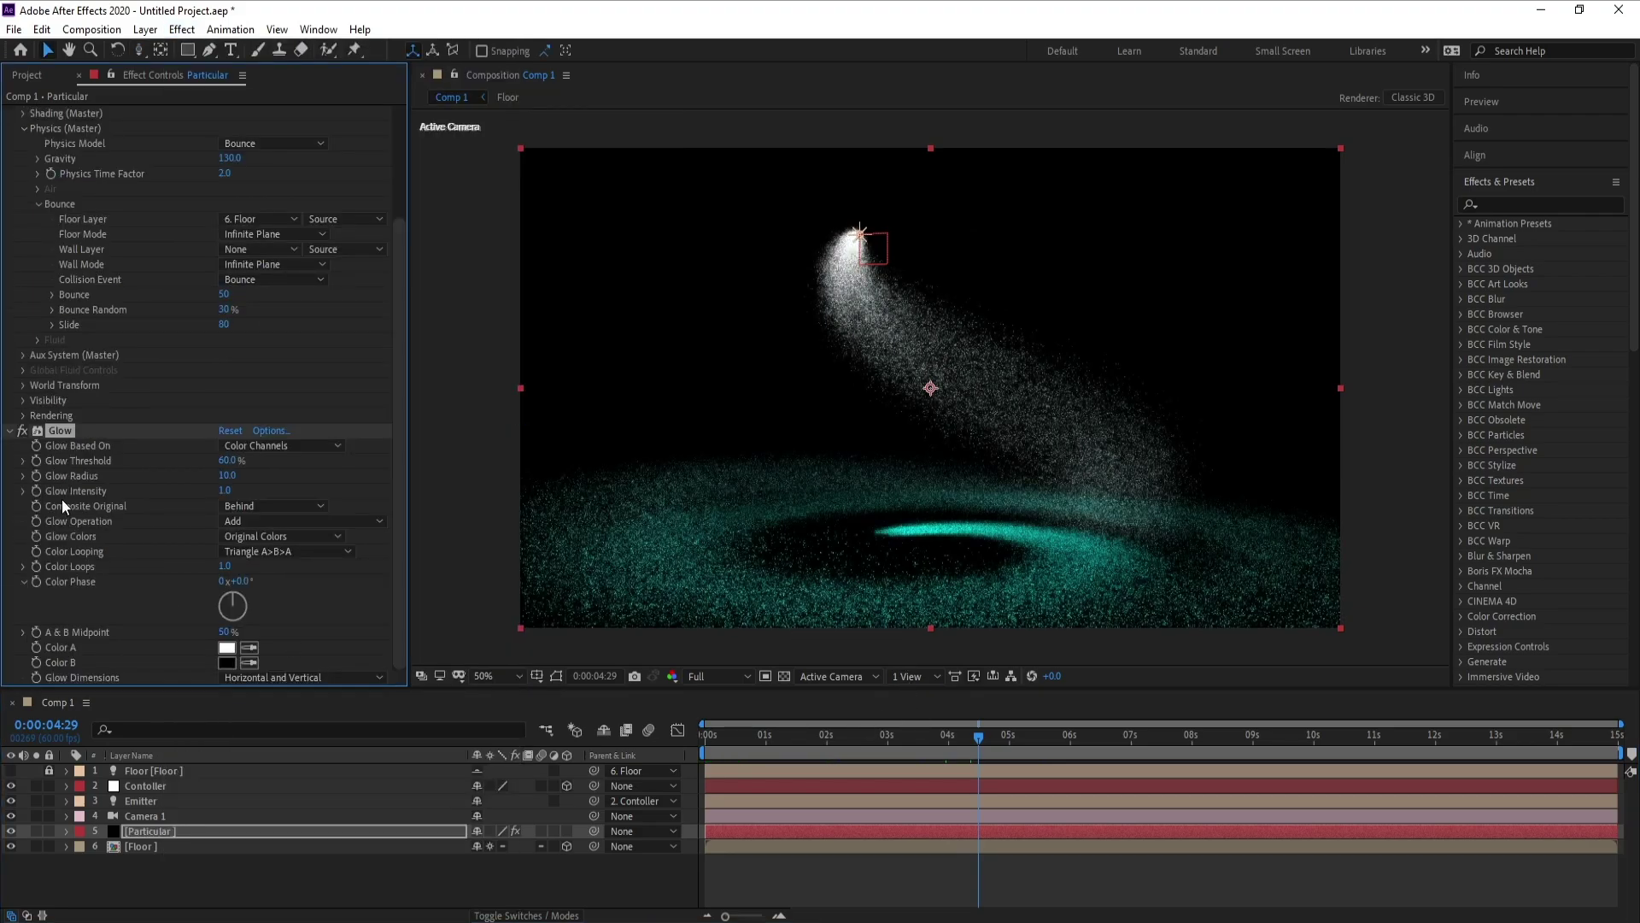
scroll(22, 311, up, 3)
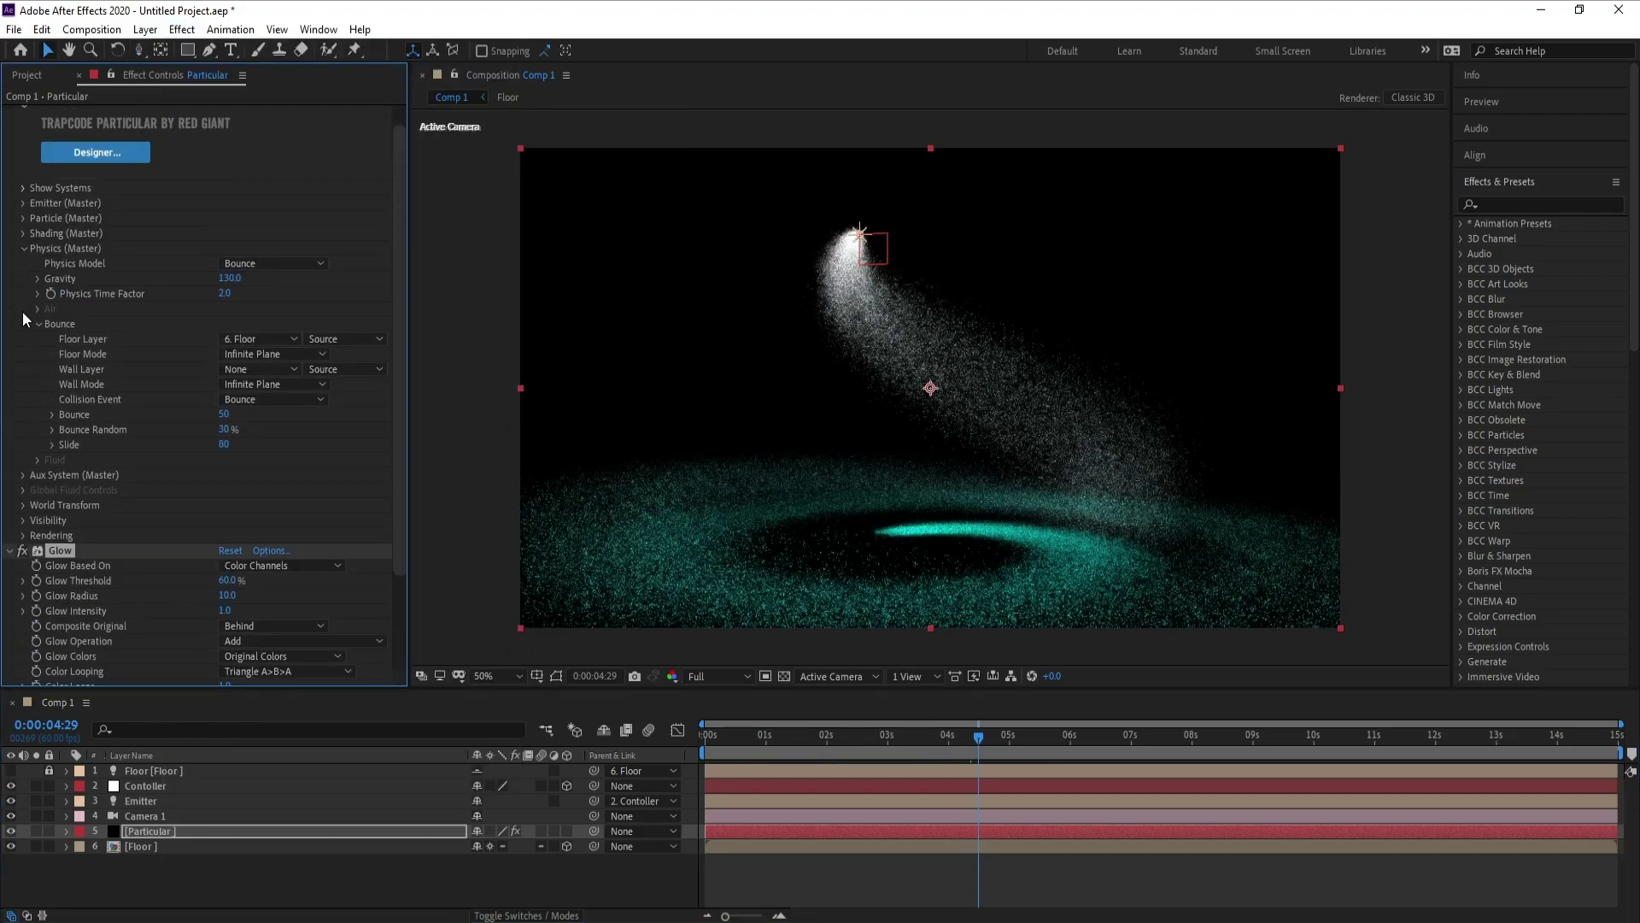
click(24, 249)
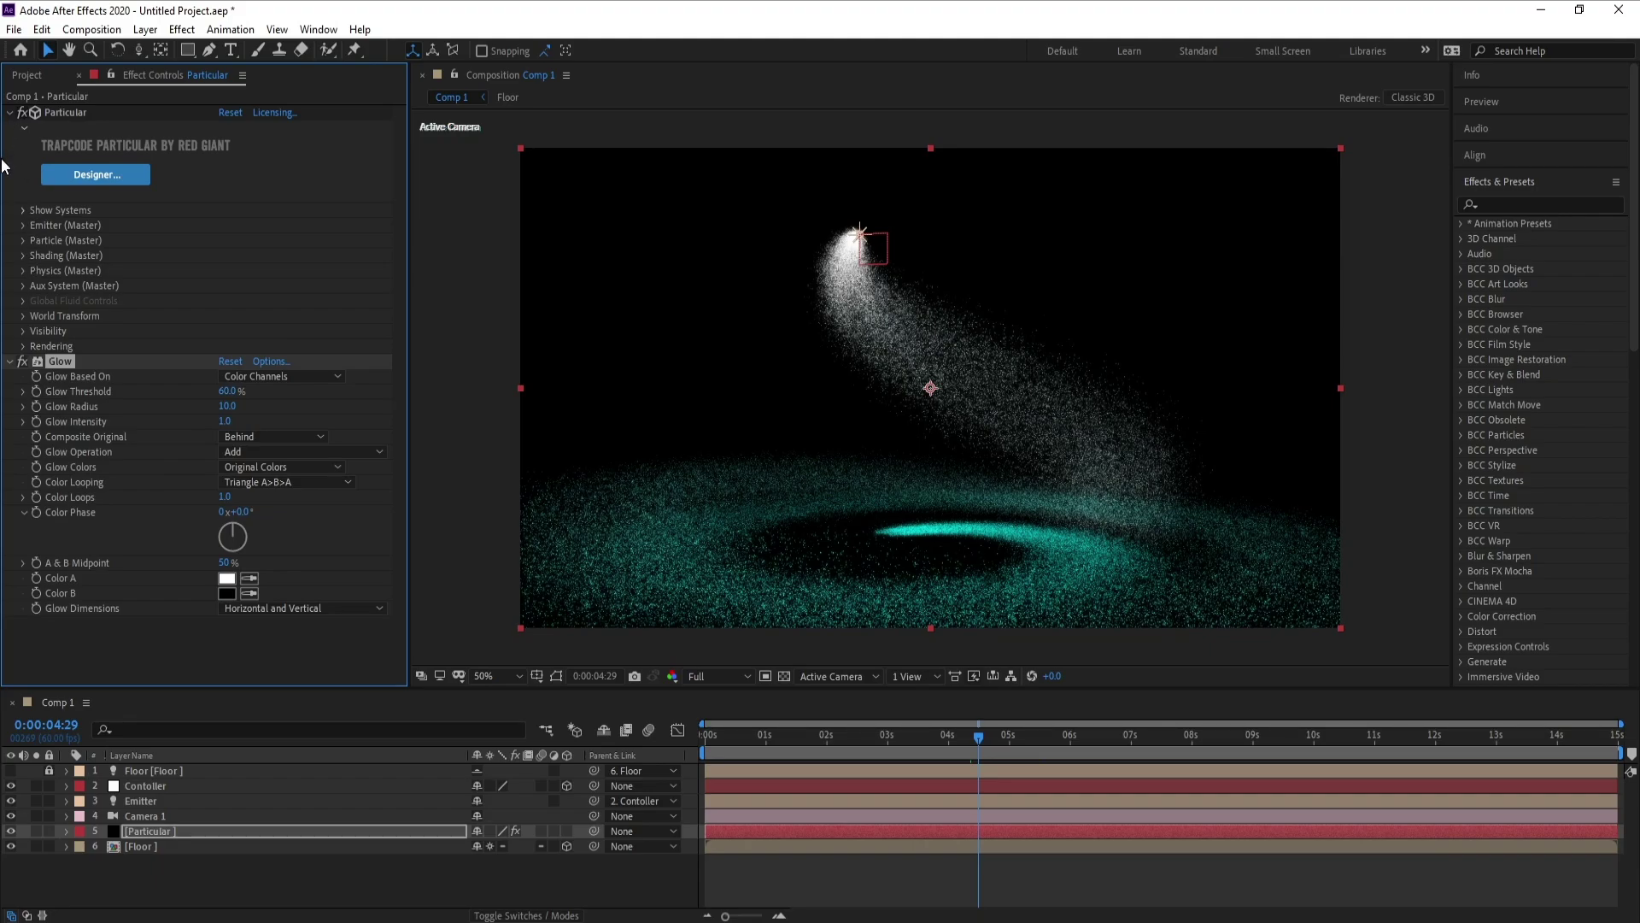
click(8, 376)
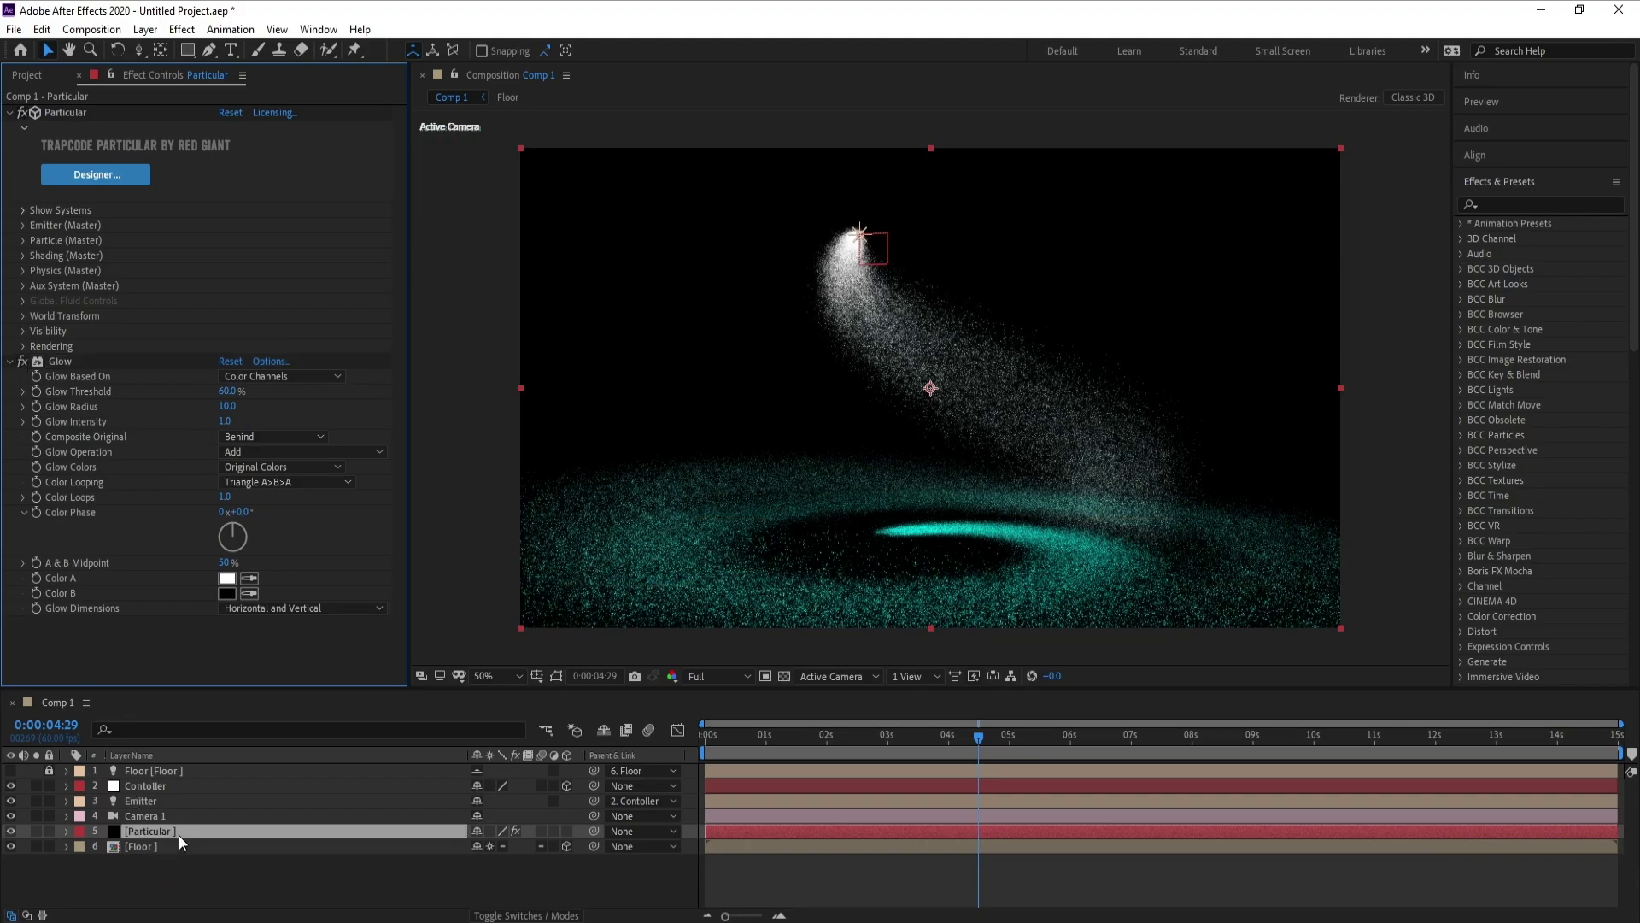
- Create a dark blue 1920 x 1080 px solid named Reflection and place it beneath the Floor layer
click(142, 846)
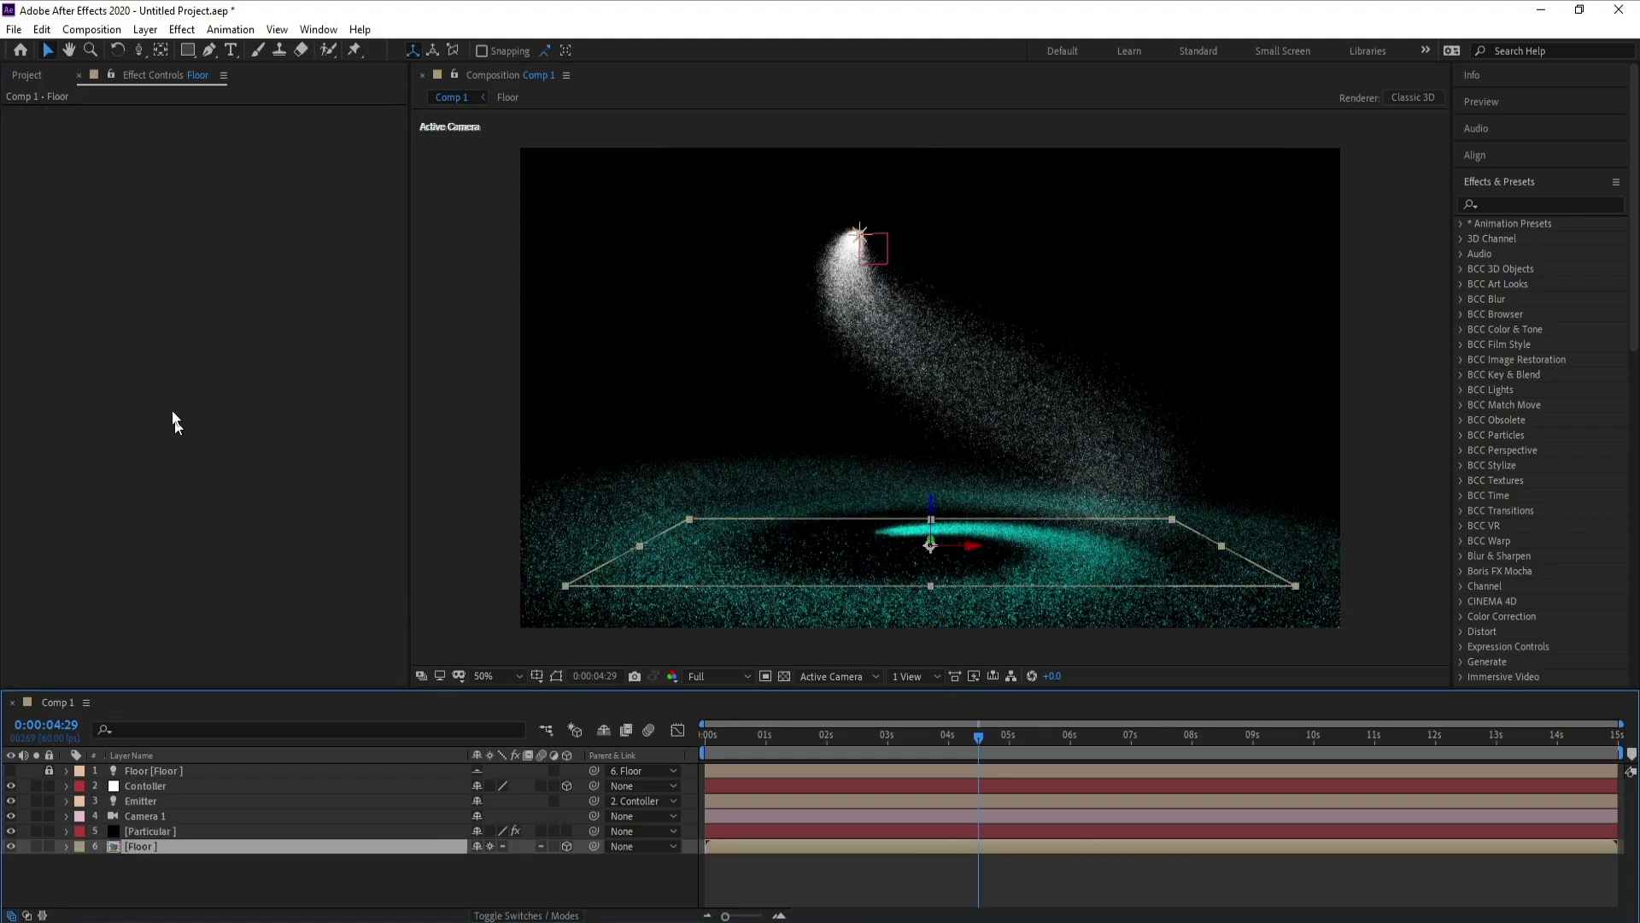
click(146, 29)
mouse_move(171, 50)
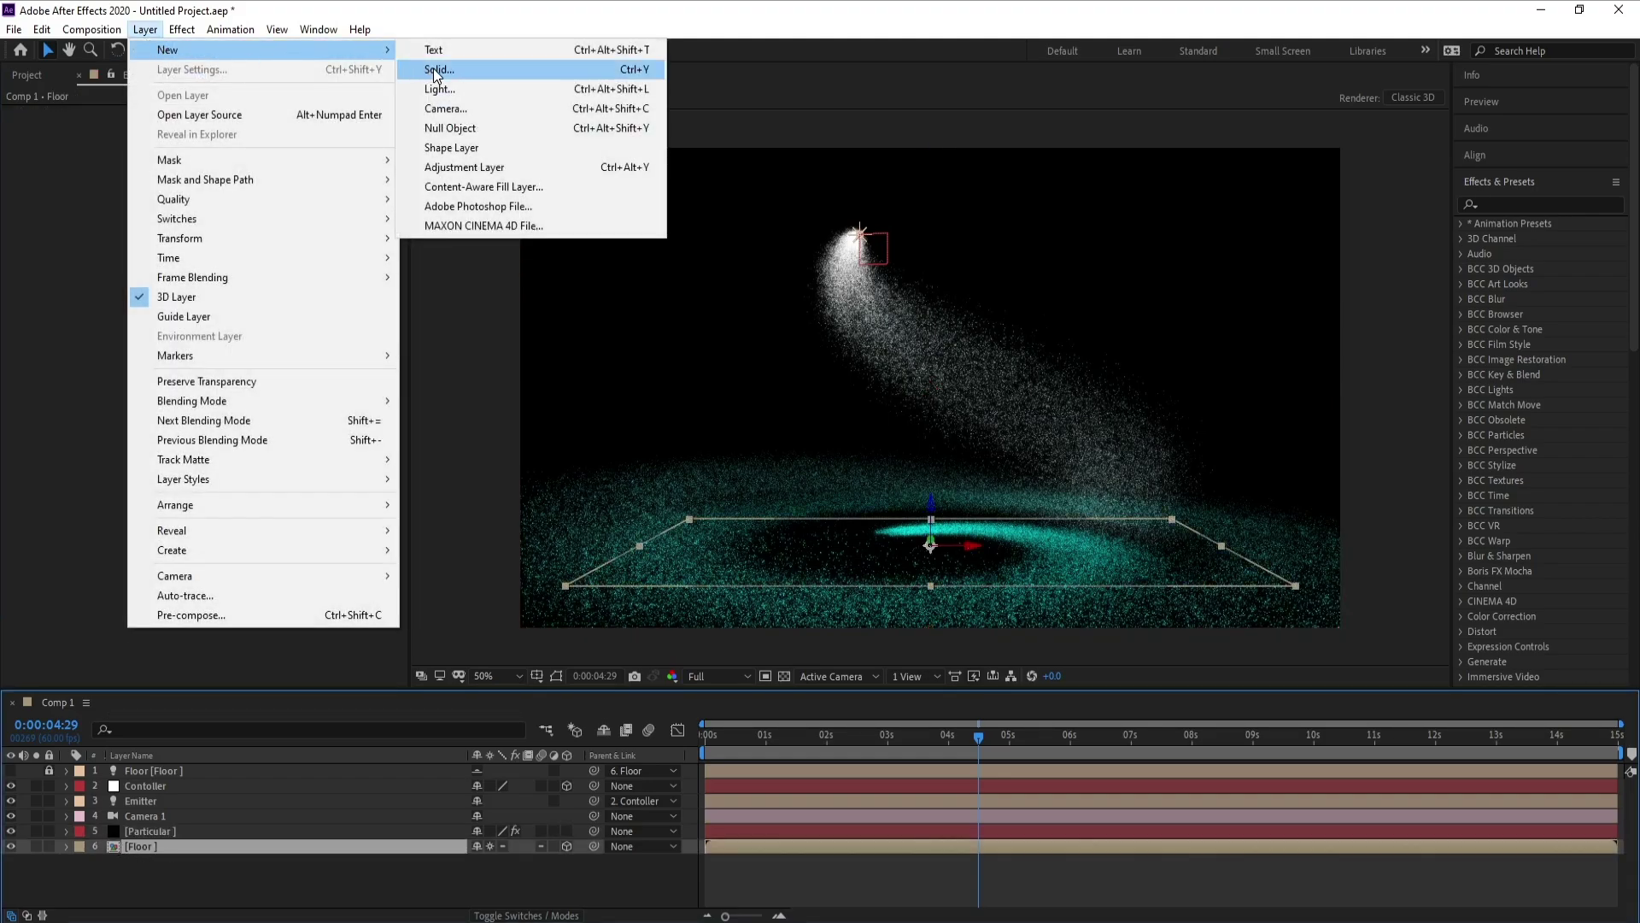
click(436, 70)
drag(628, 235, 381, 209)
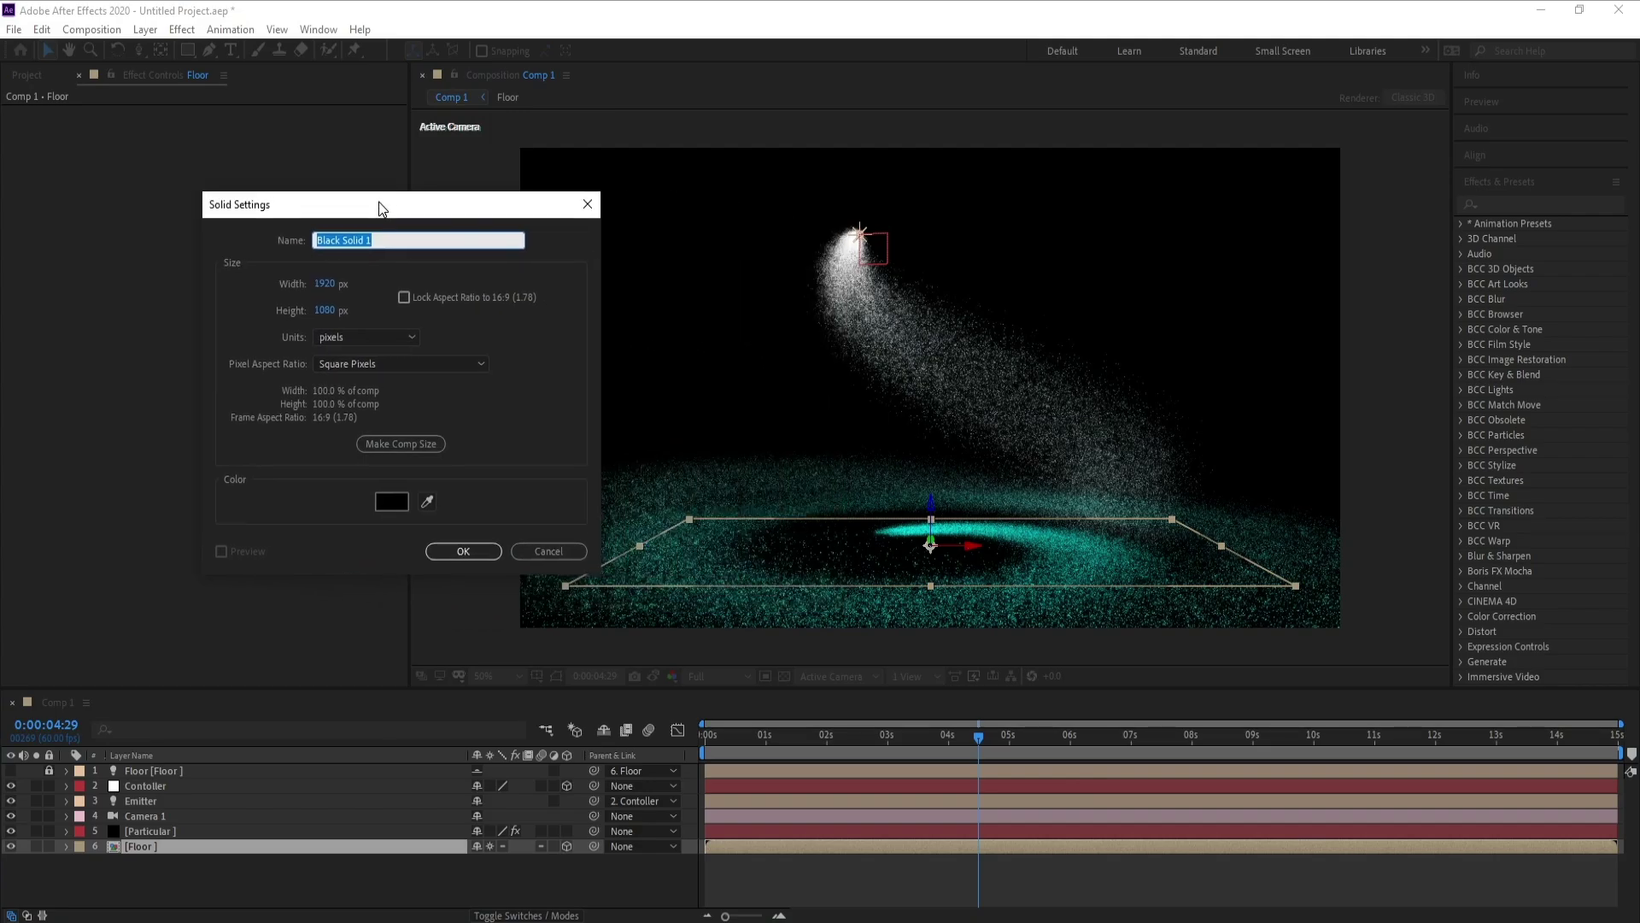
text(Reflection)
click(391, 502)
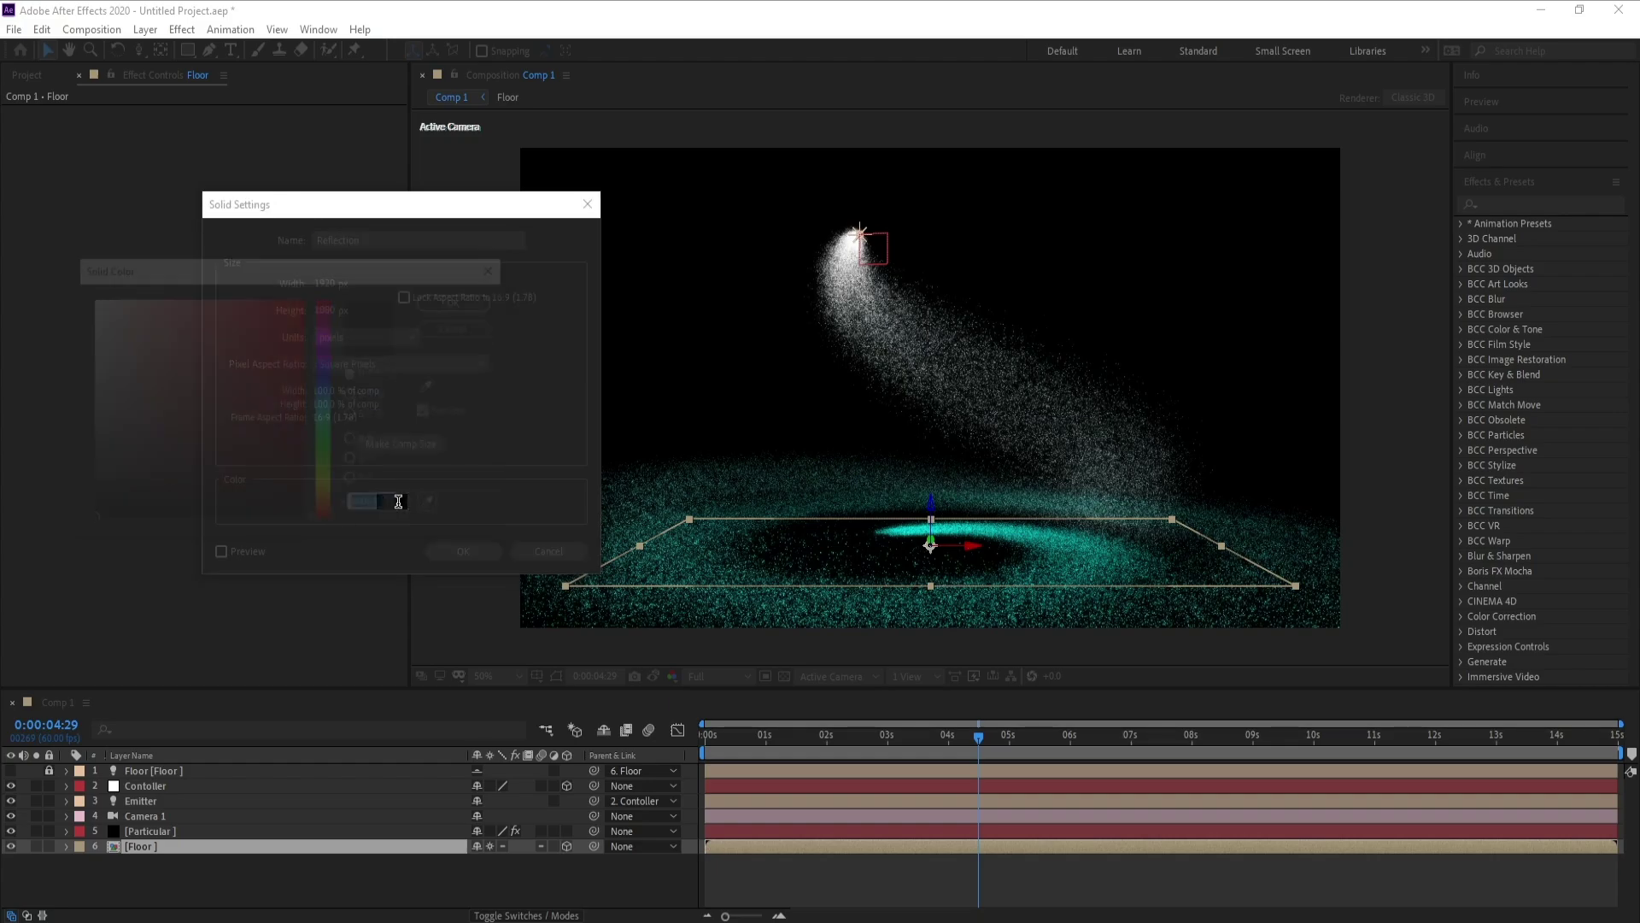
click(316, 380)
drag(306, 376, 308, 422)
click(461, 300)
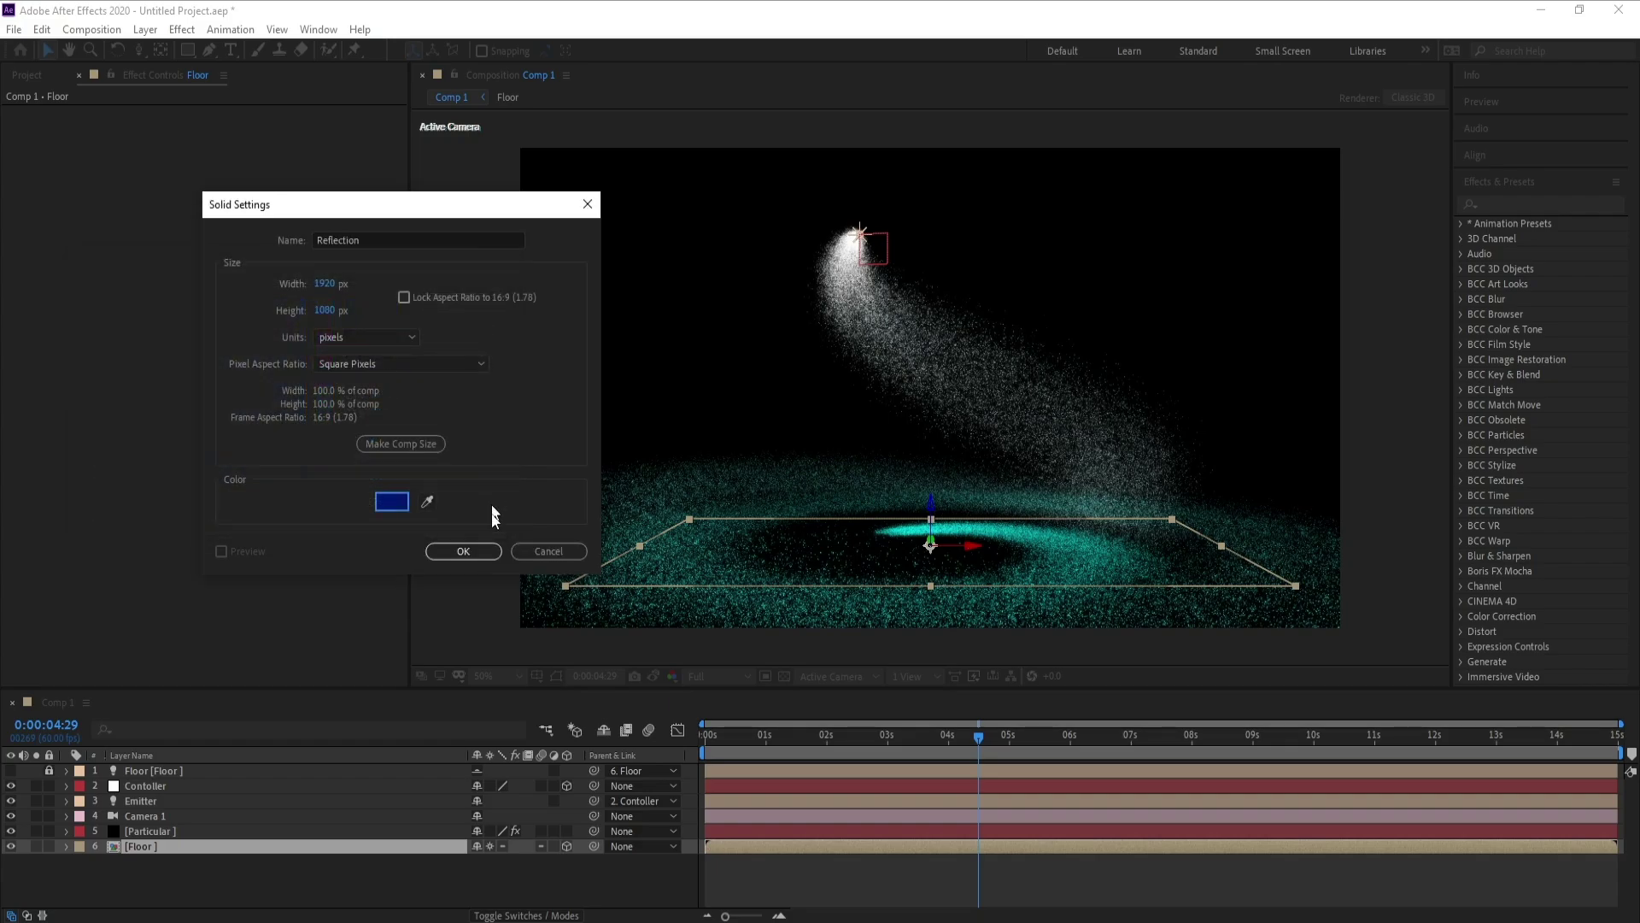
click(463, 551)
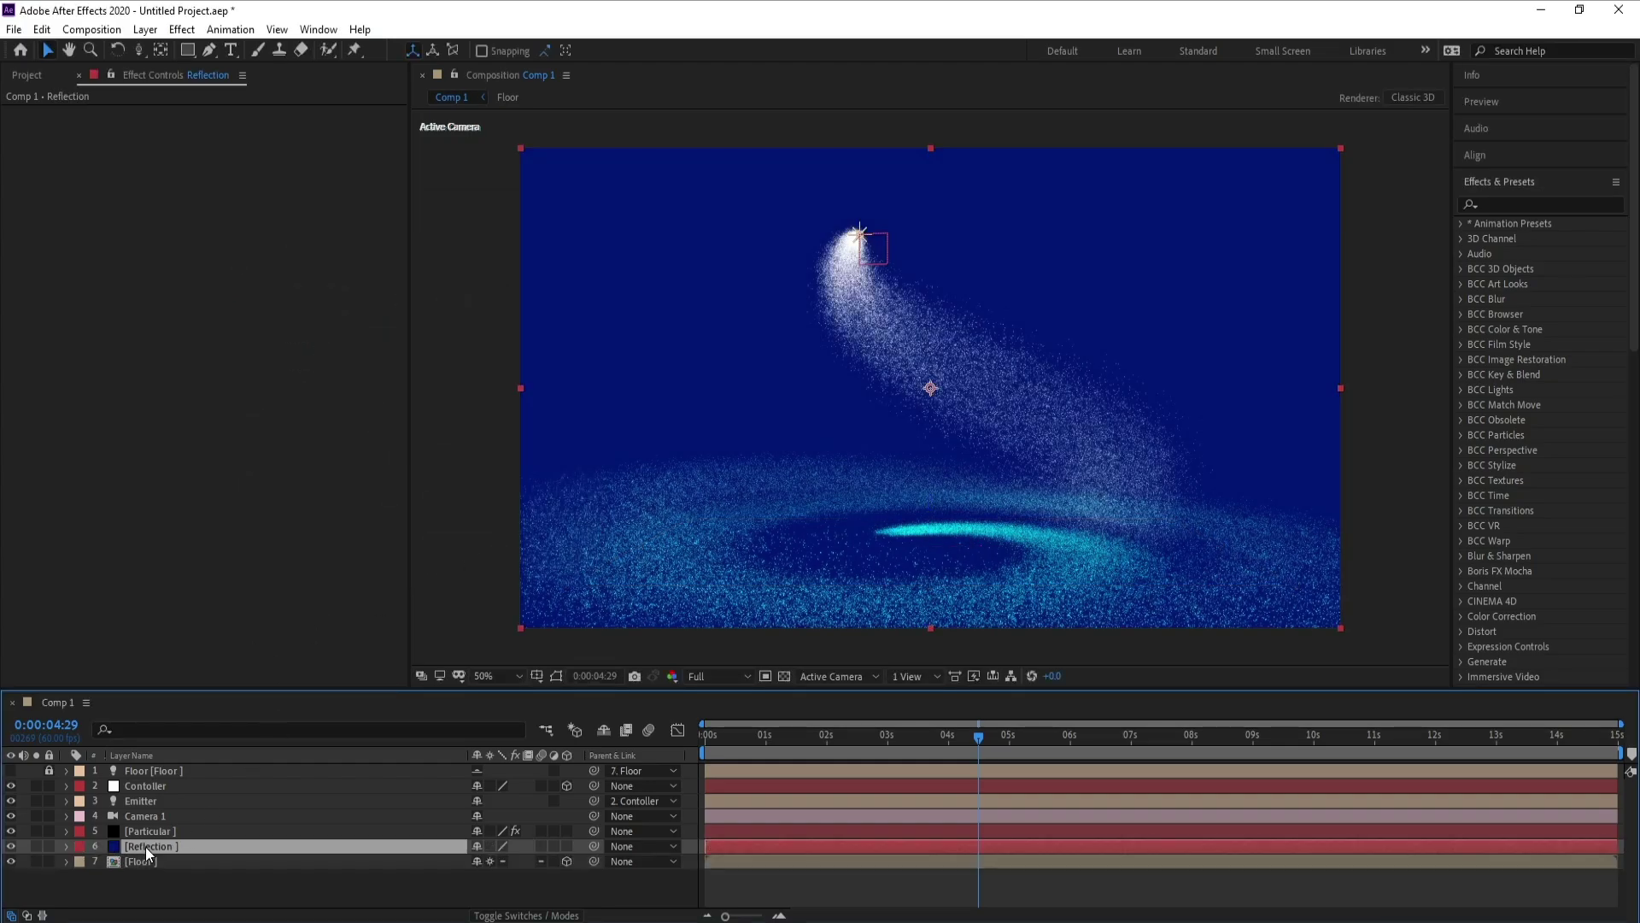
drag(147, 847, 149, 863)
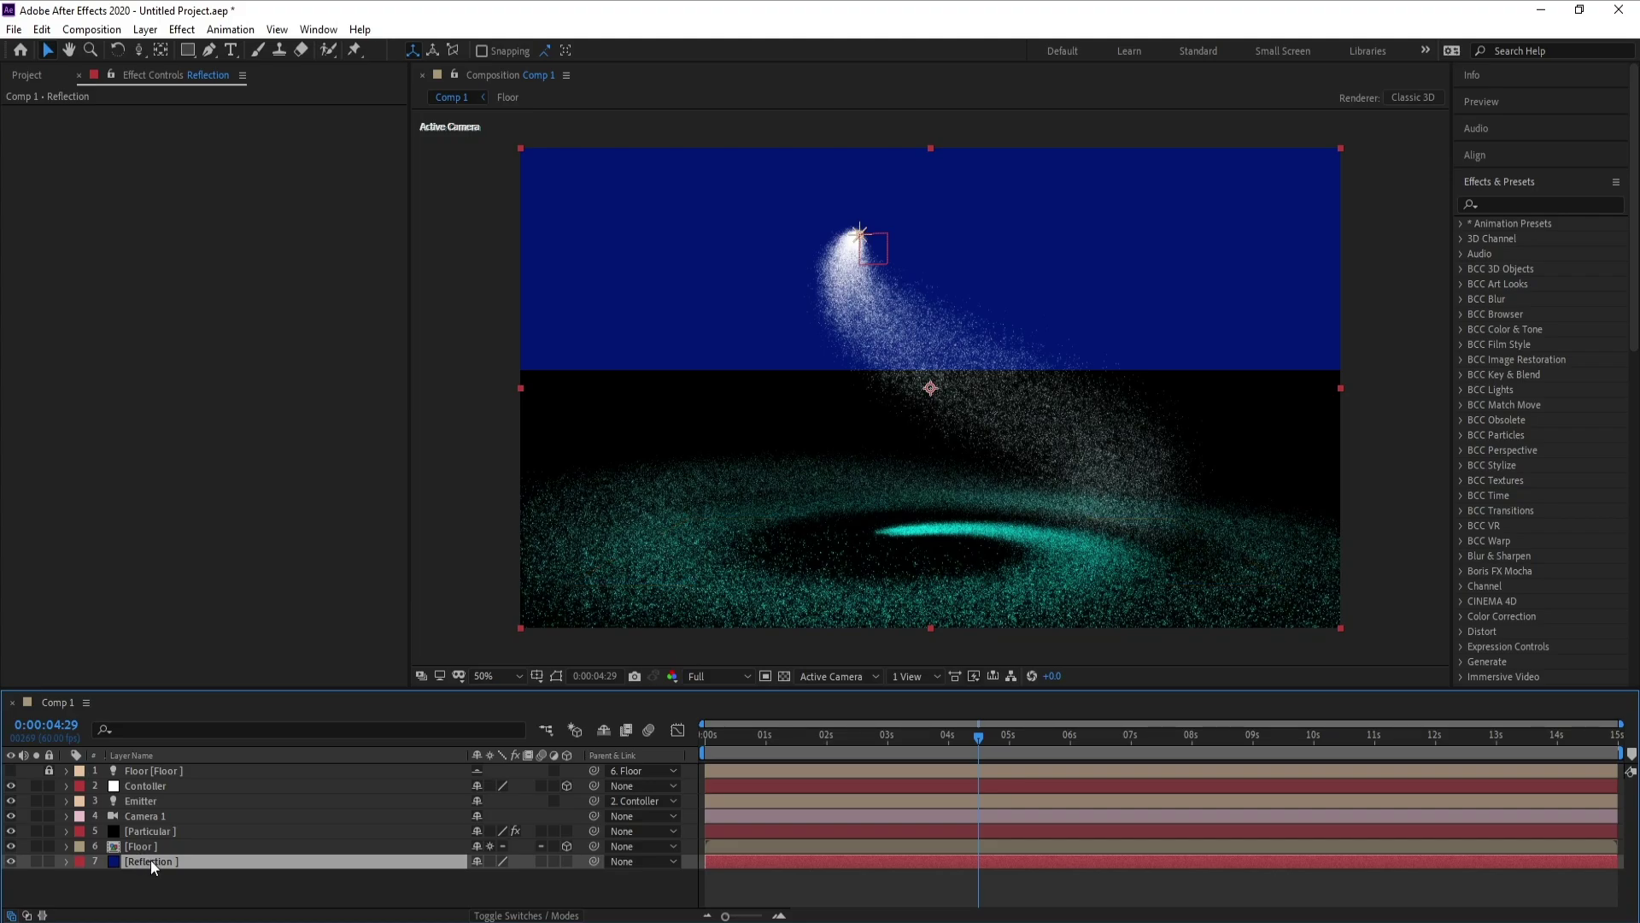
- Lay the Reflection solid flat as a 3D layer with X Rotation -90° and lower it to near the frame's bottom edge
click(567, 861)
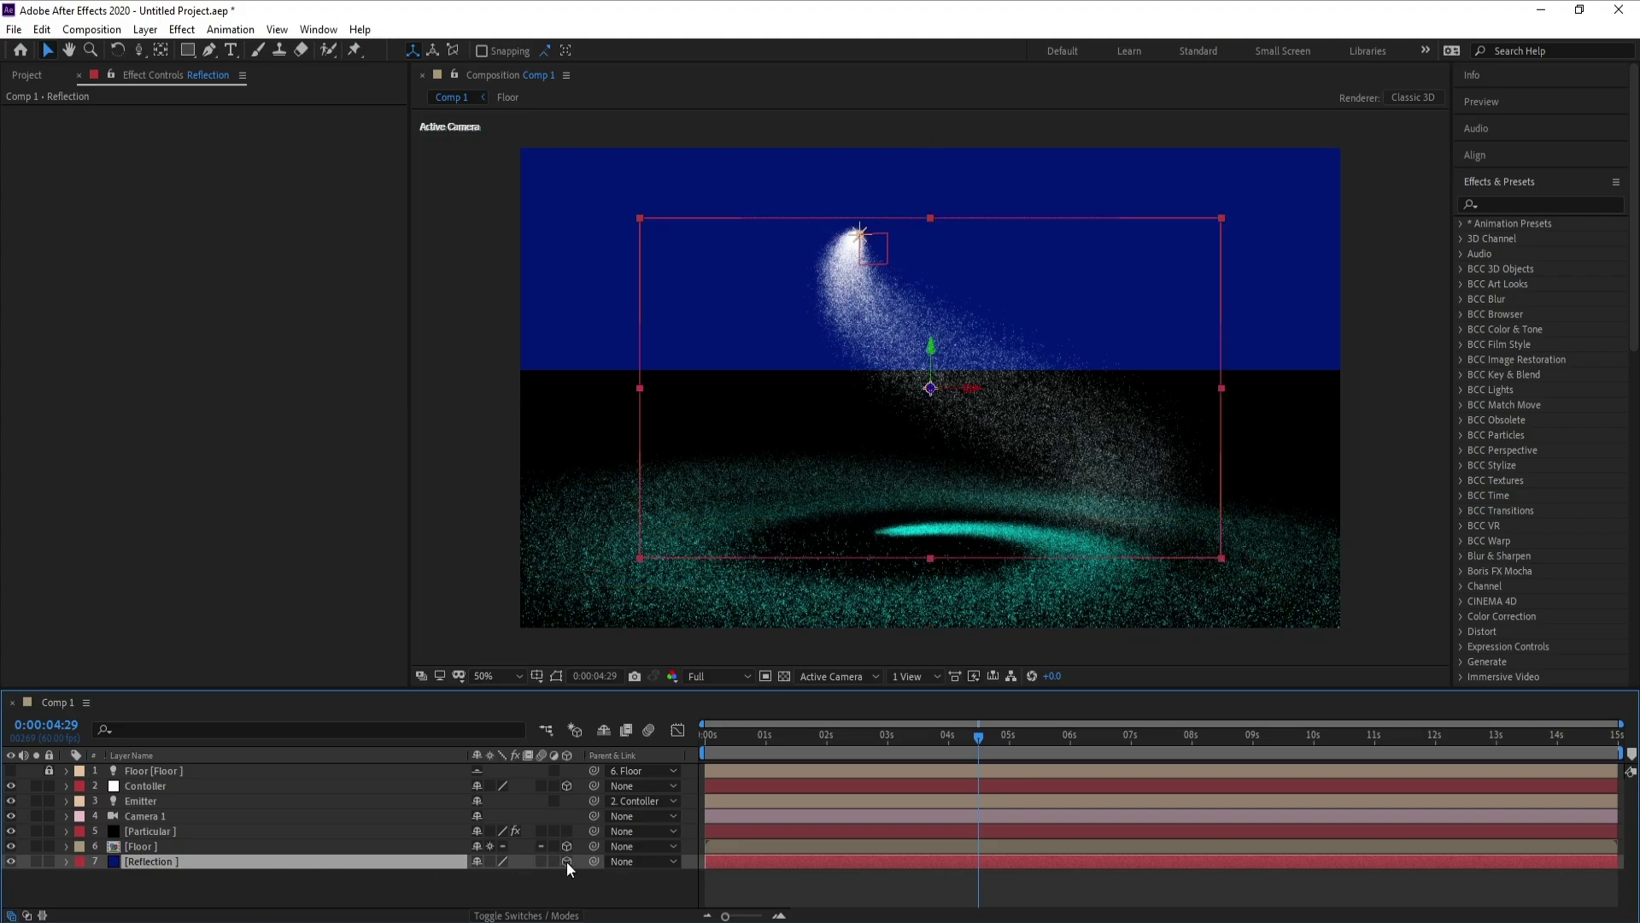
key(r)
click(496, 891)
text(-9)
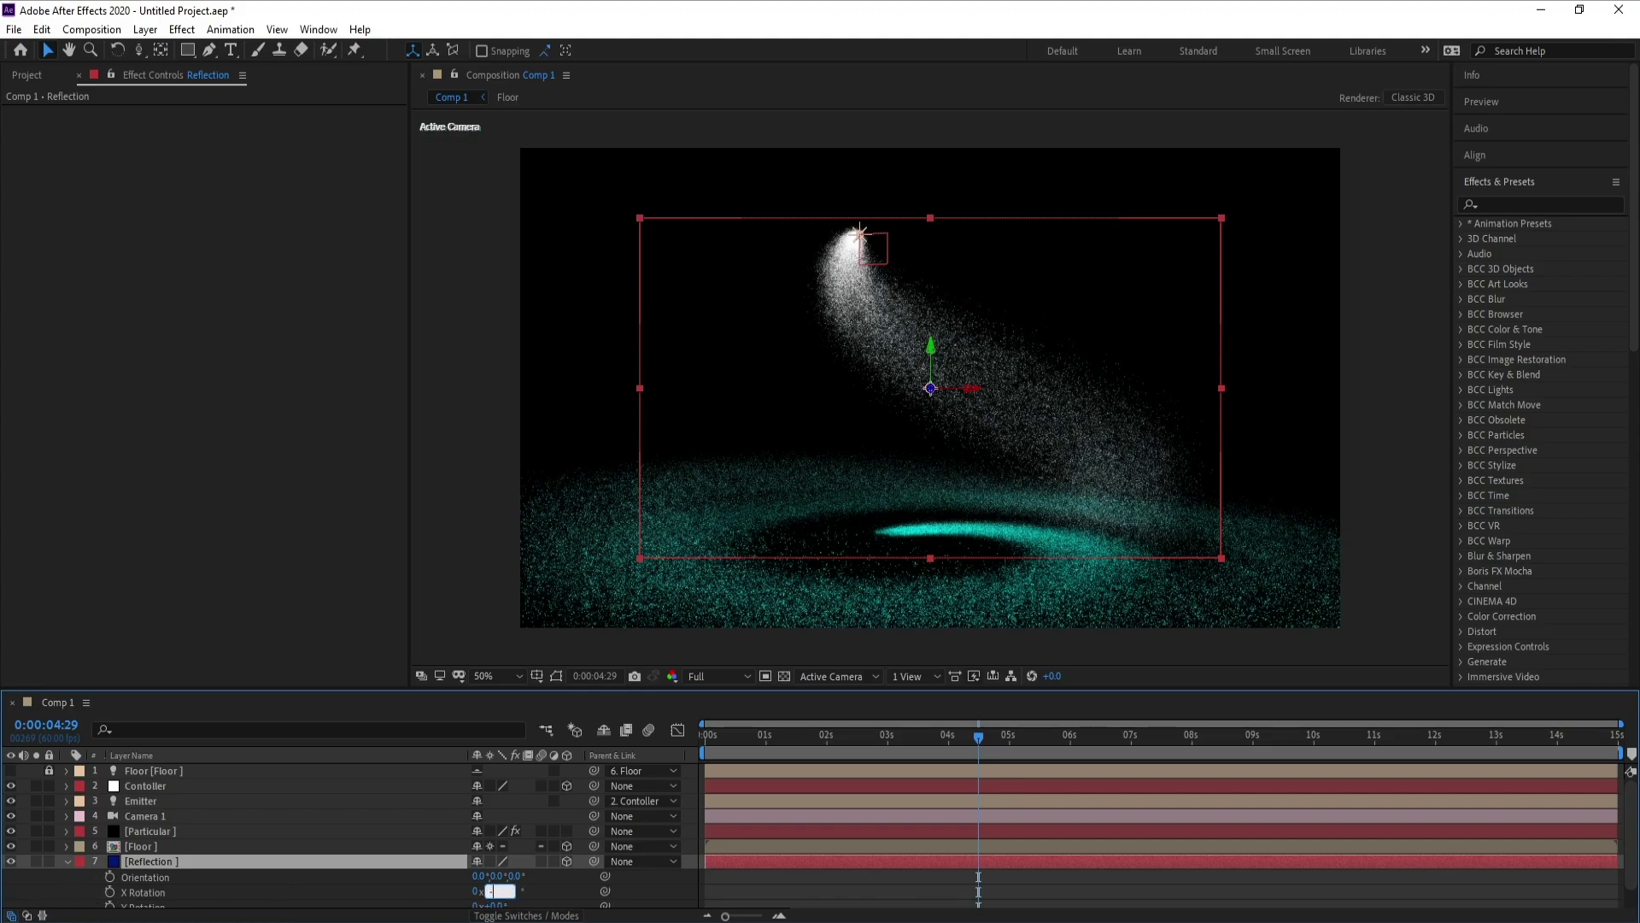
text(0)
click(282, 891)
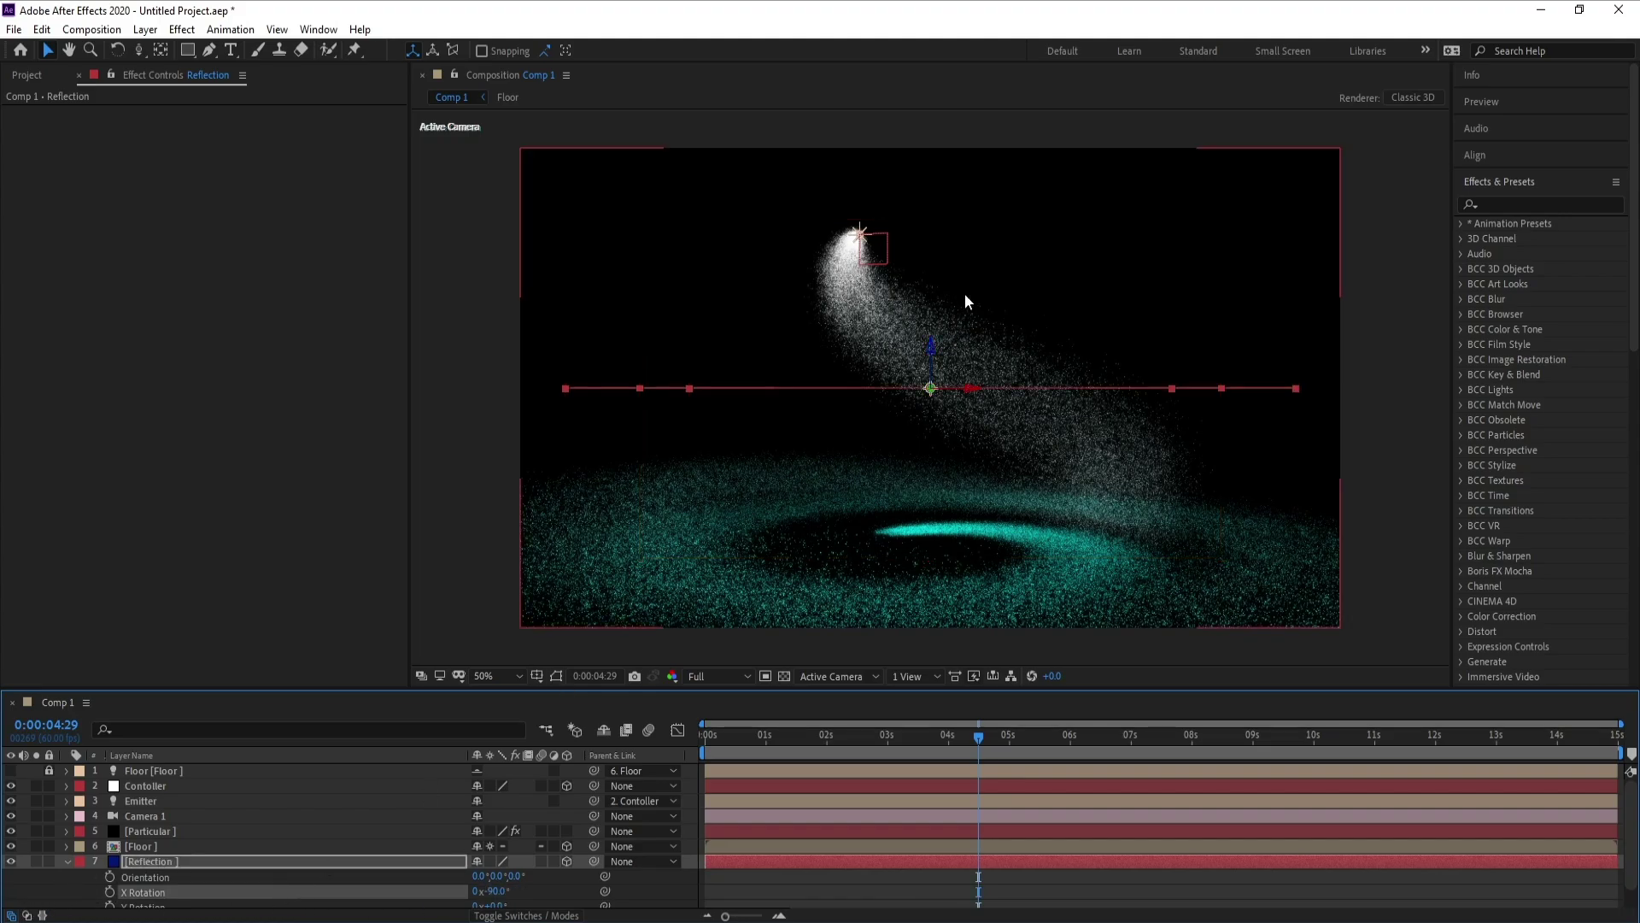
drag(933, 358, 914, 610)
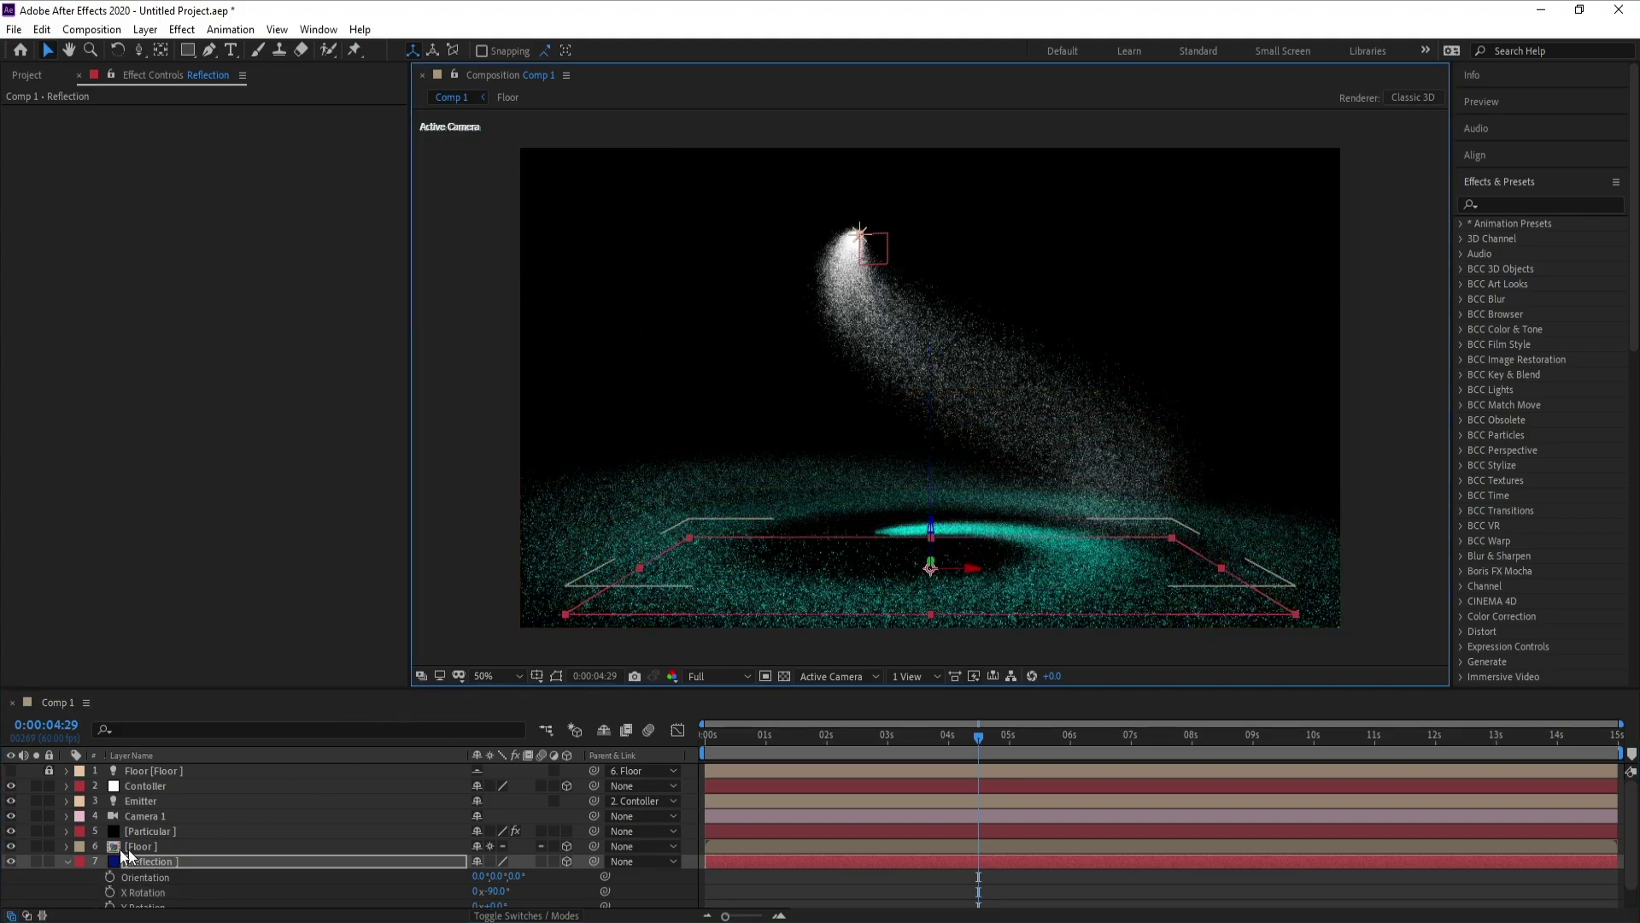
- Hide the Floor layer and scale the Reflection layer up to 328%
click(12, 848)
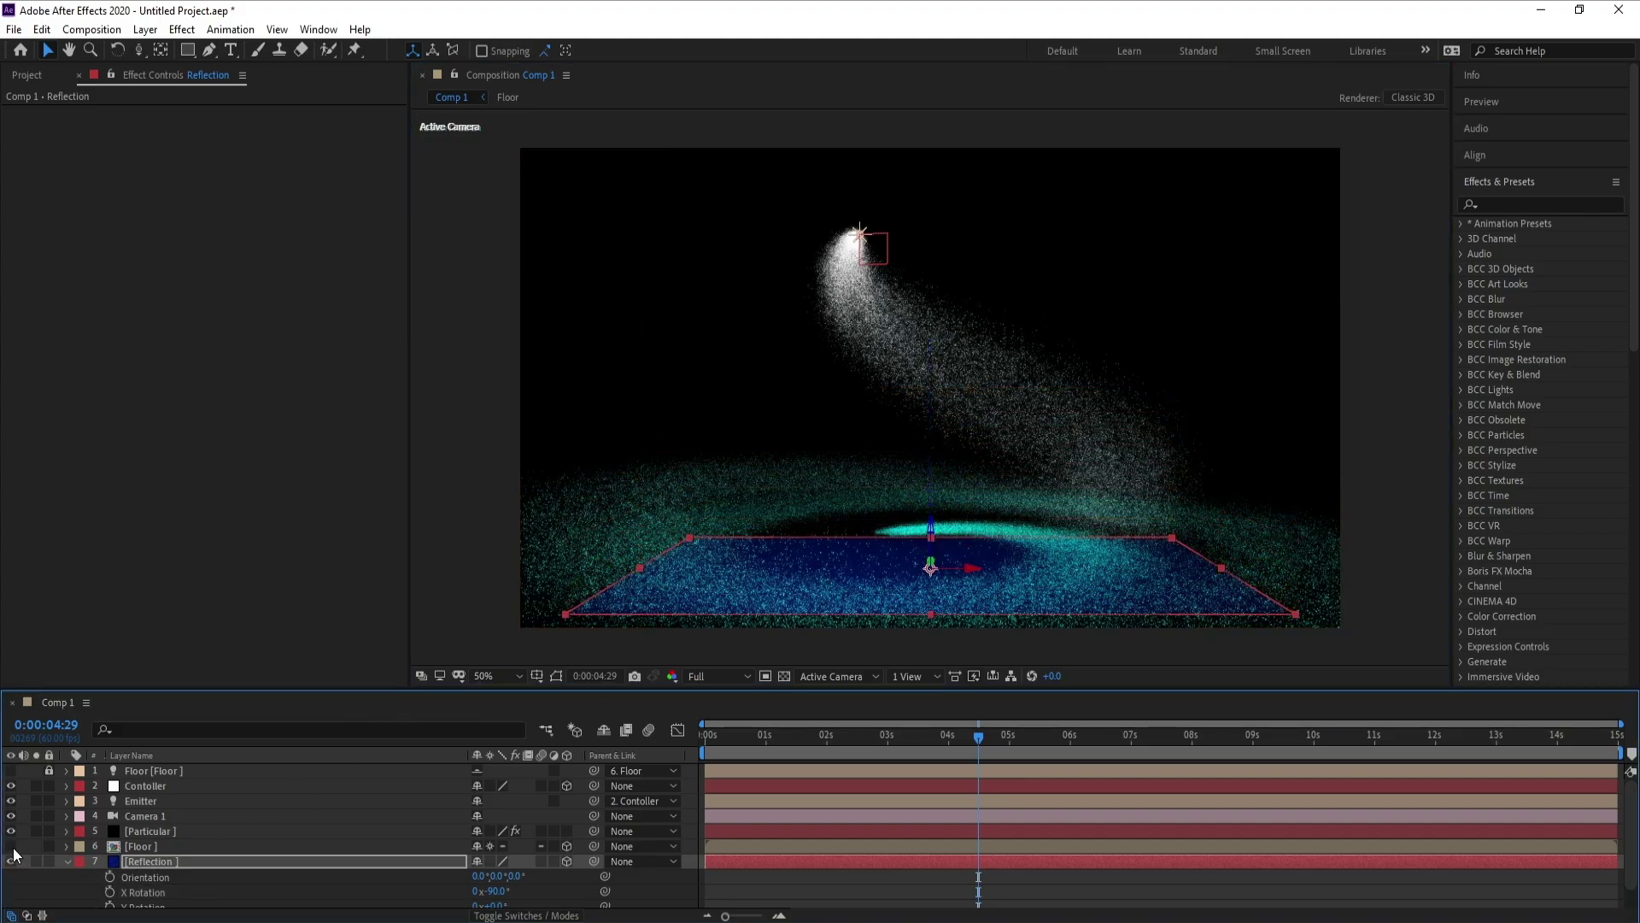
click(145, 862)
key(s)
drag(512, 876, 615, 876)
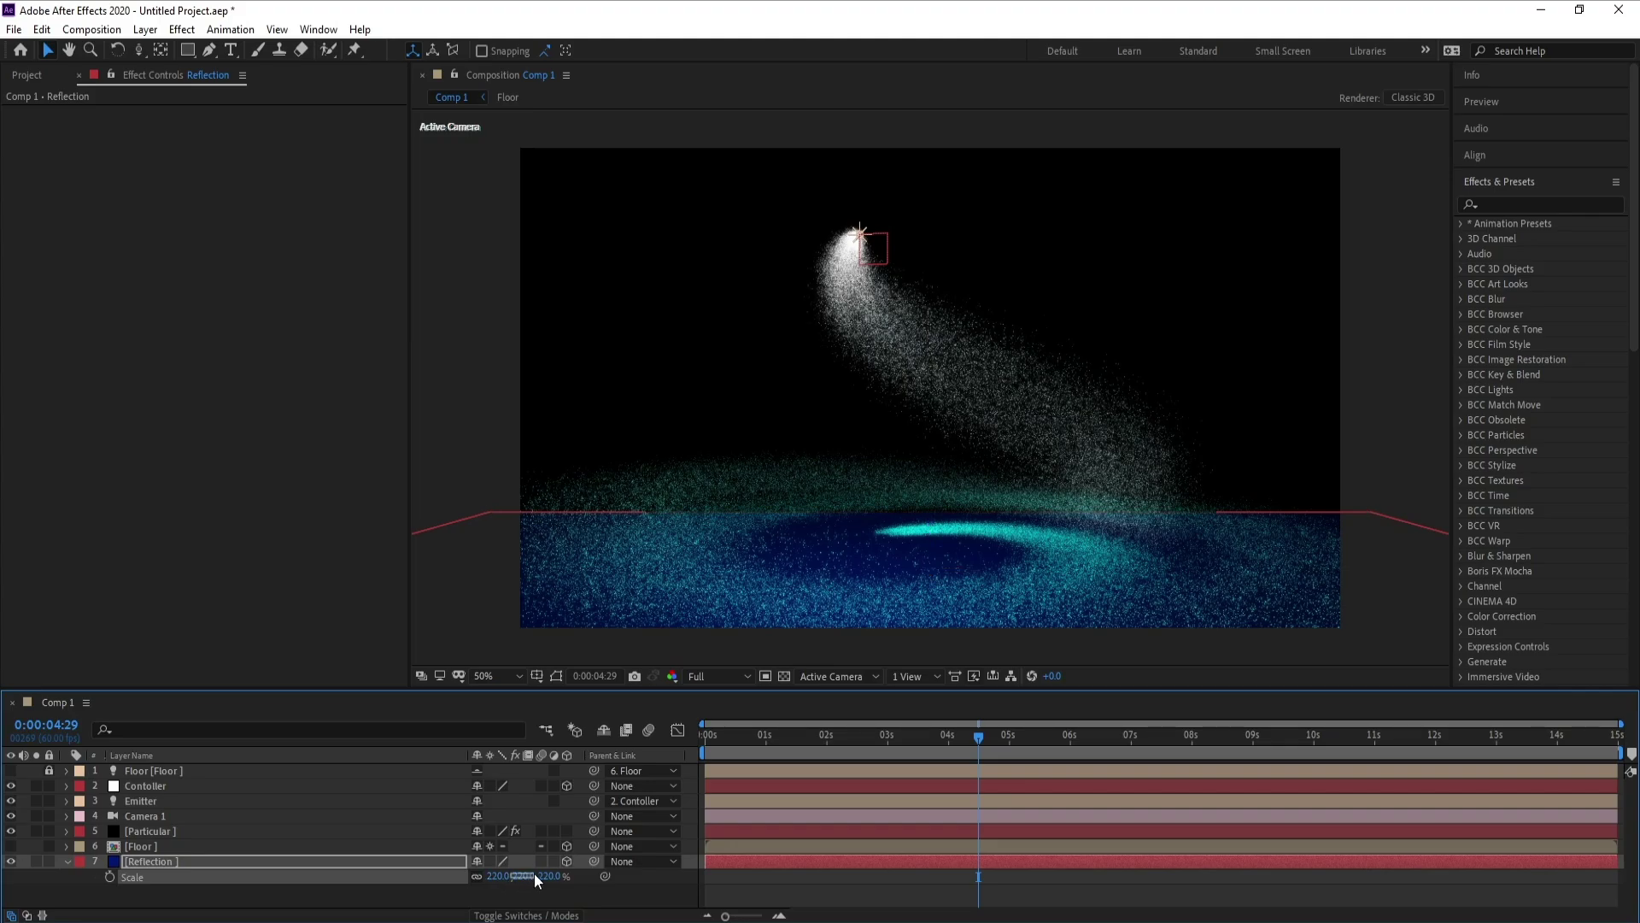
drag(500, 876, 608, 863)
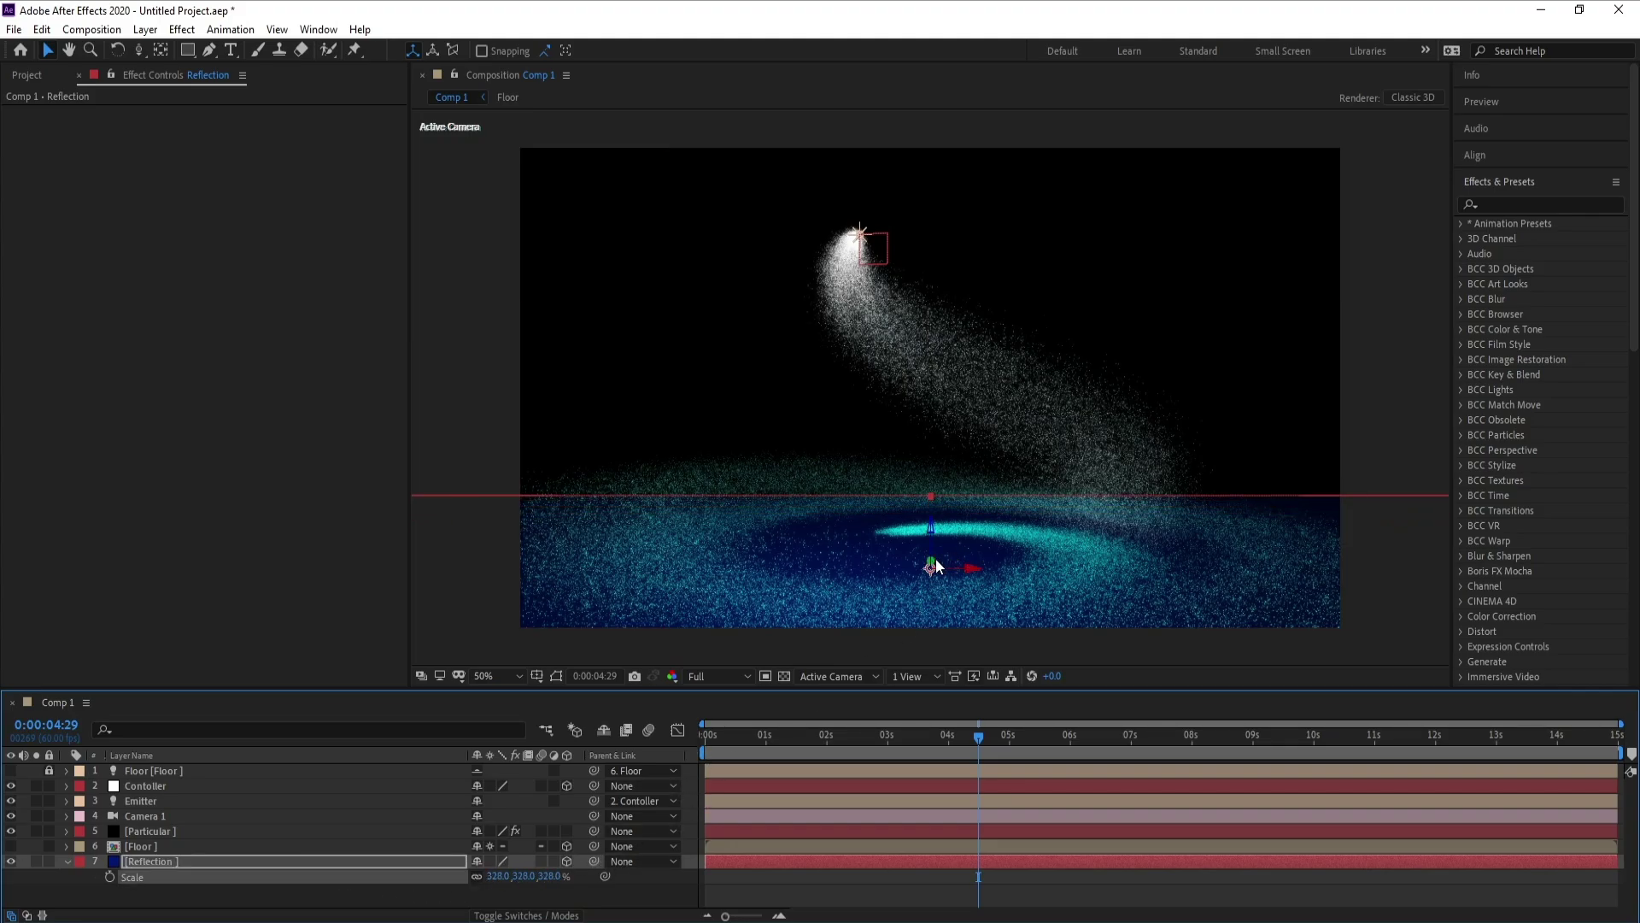
- Raise the Reflection layer slightly, enlarge it to 672% scale and collapse its properties
drag(930, 565, 943, 453)
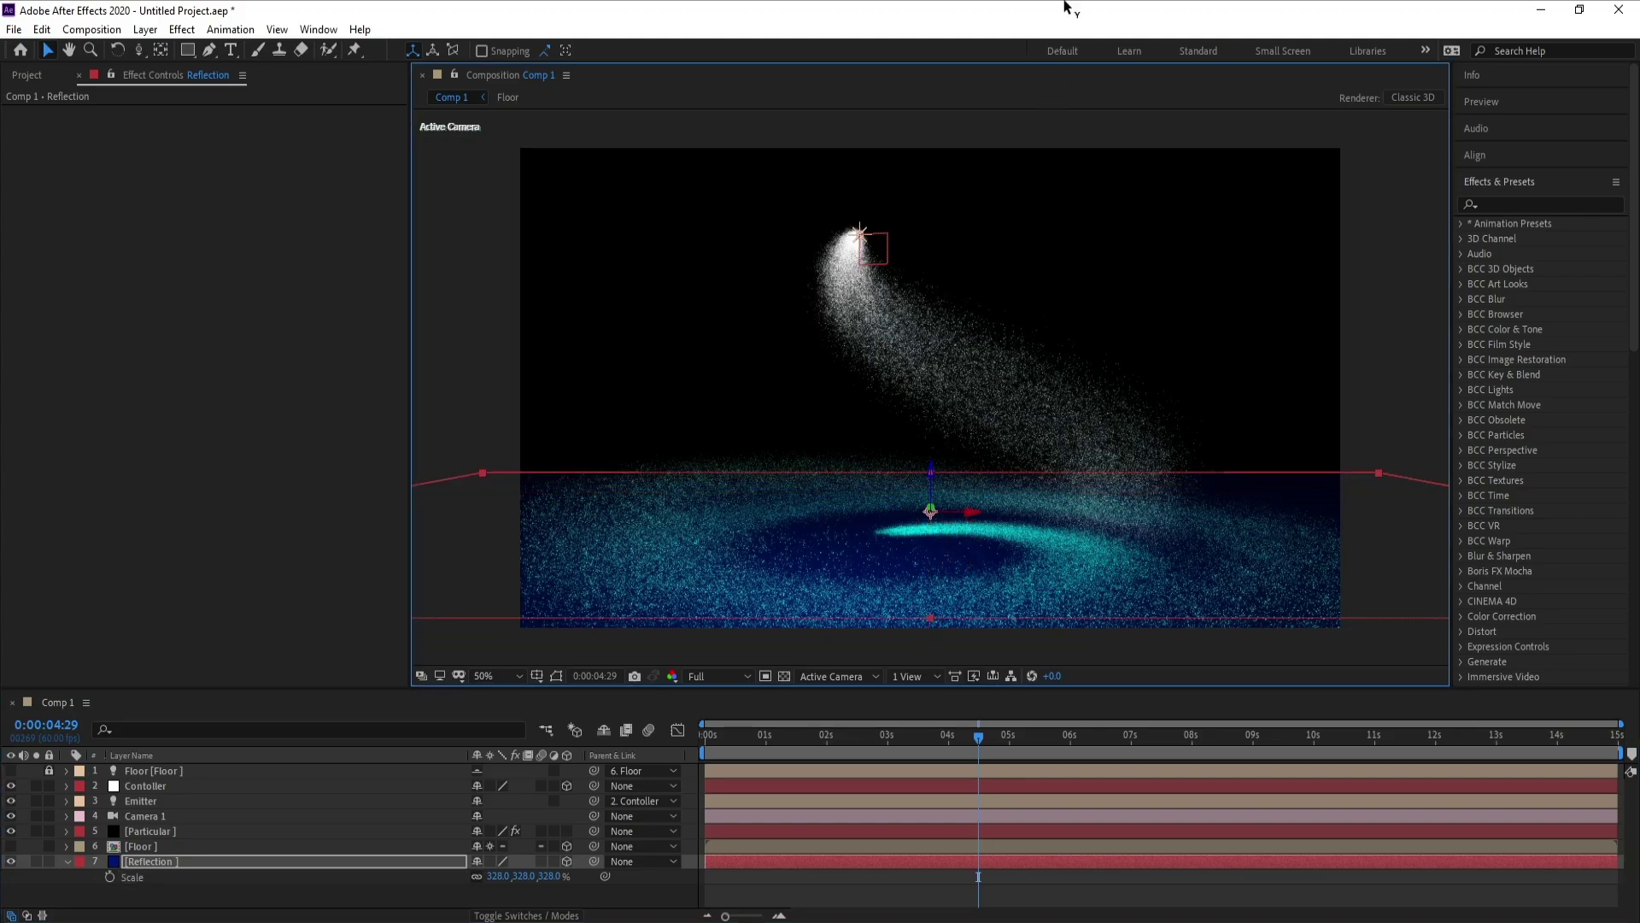
drag(502, 876, 709, 864)
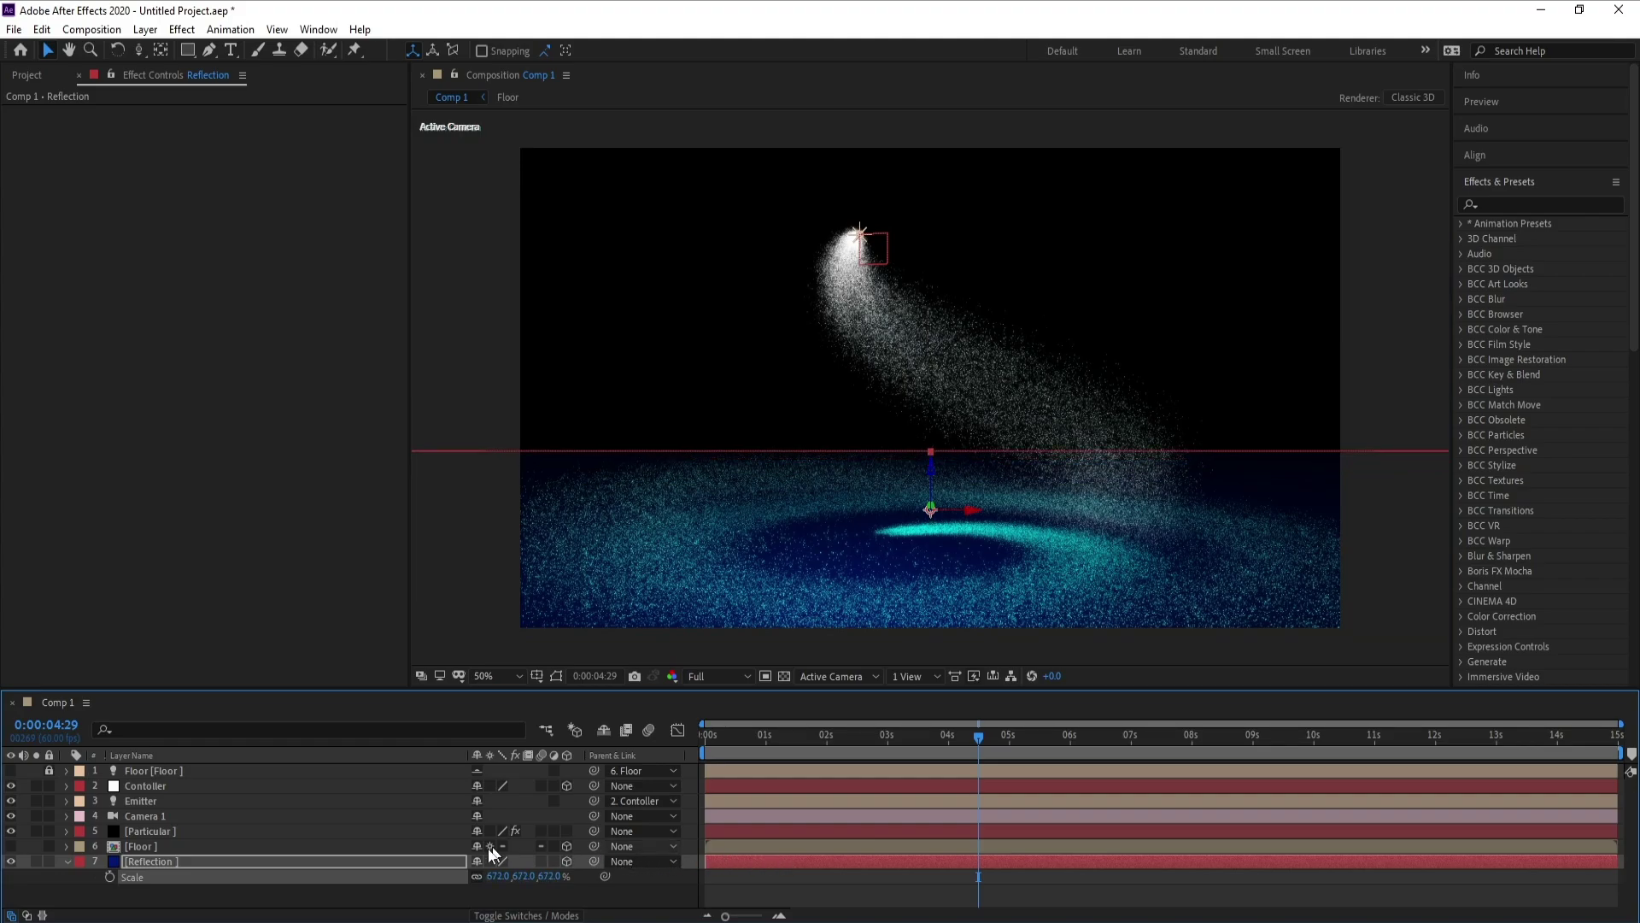
click(69, 861)
click(191, 893)
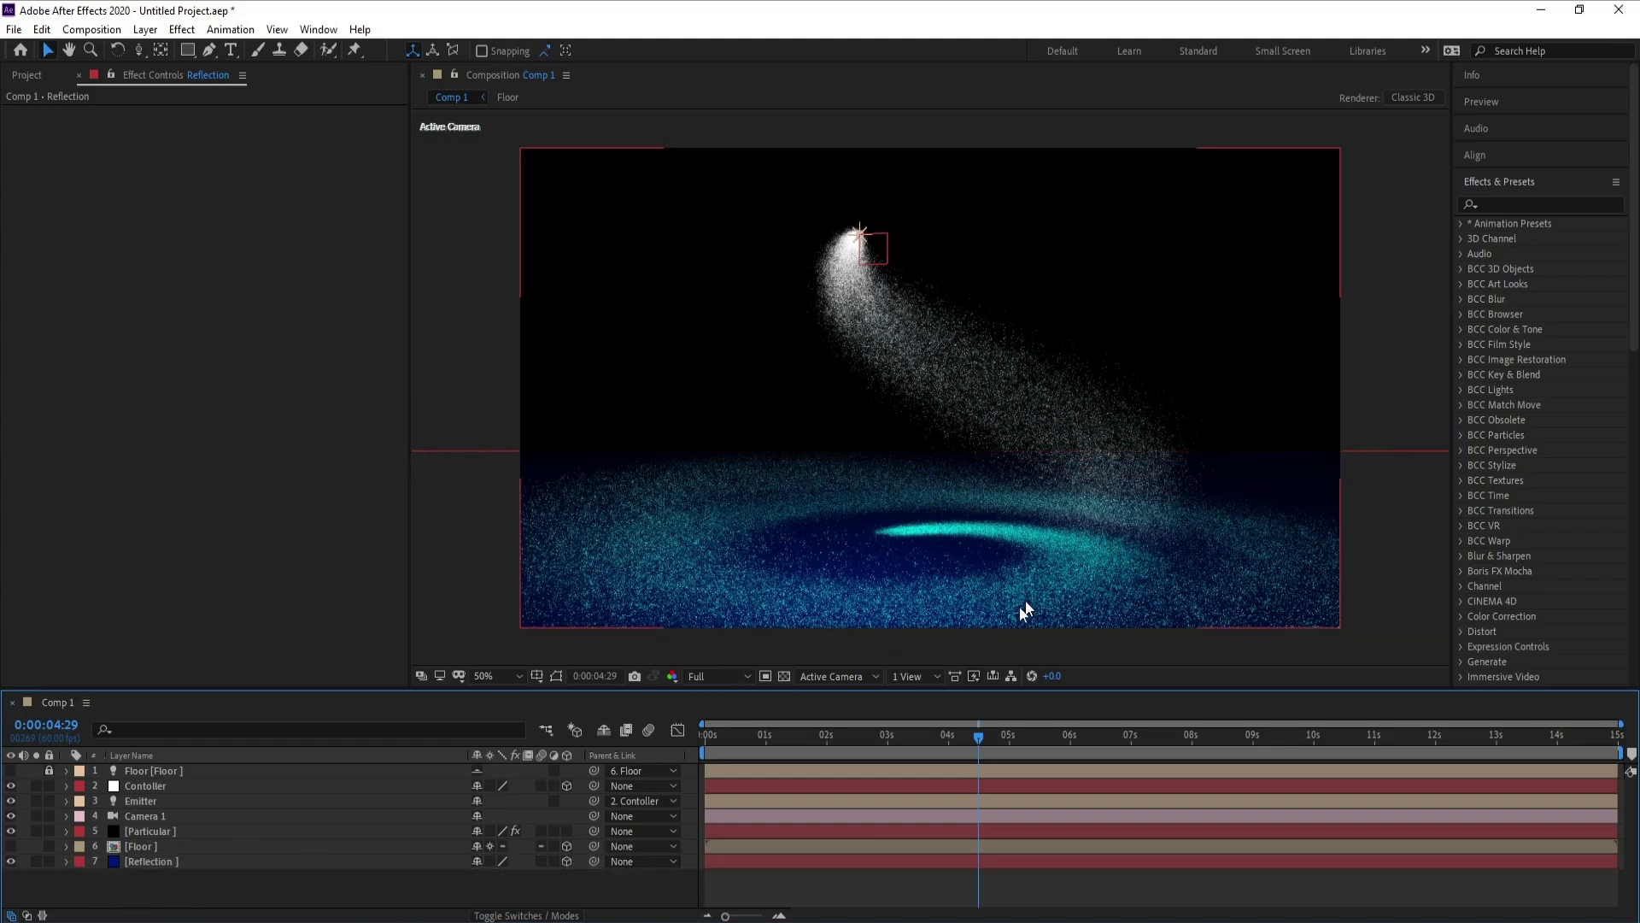
- Find the Motion Tile effect and apply it to the Reflection layer
click(1492, 203)
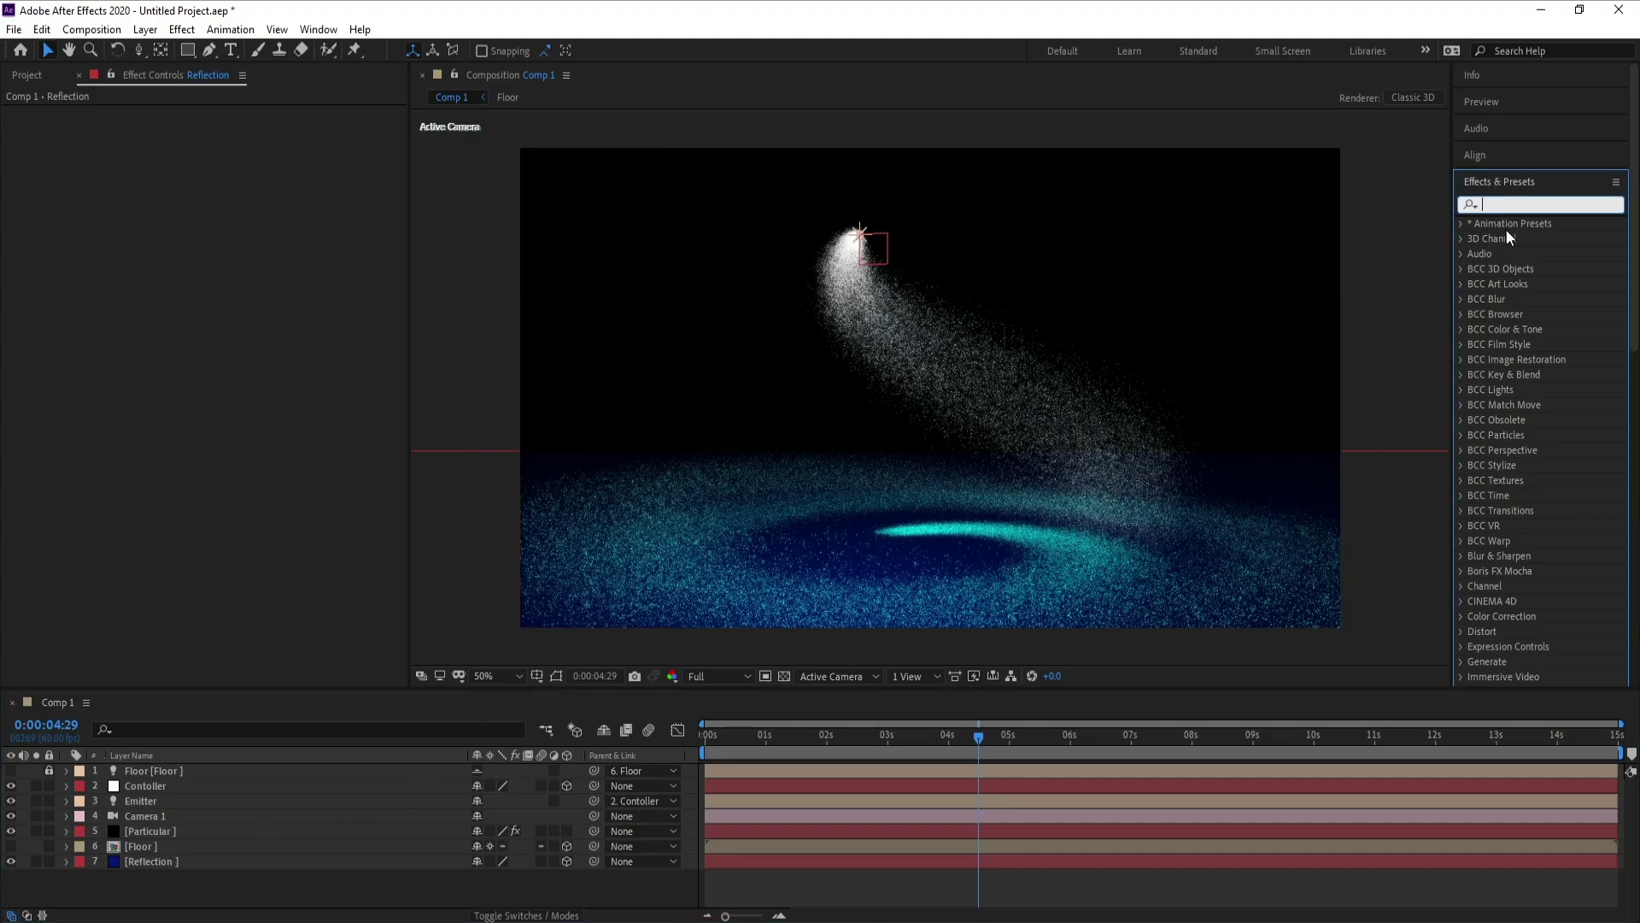
text(m)
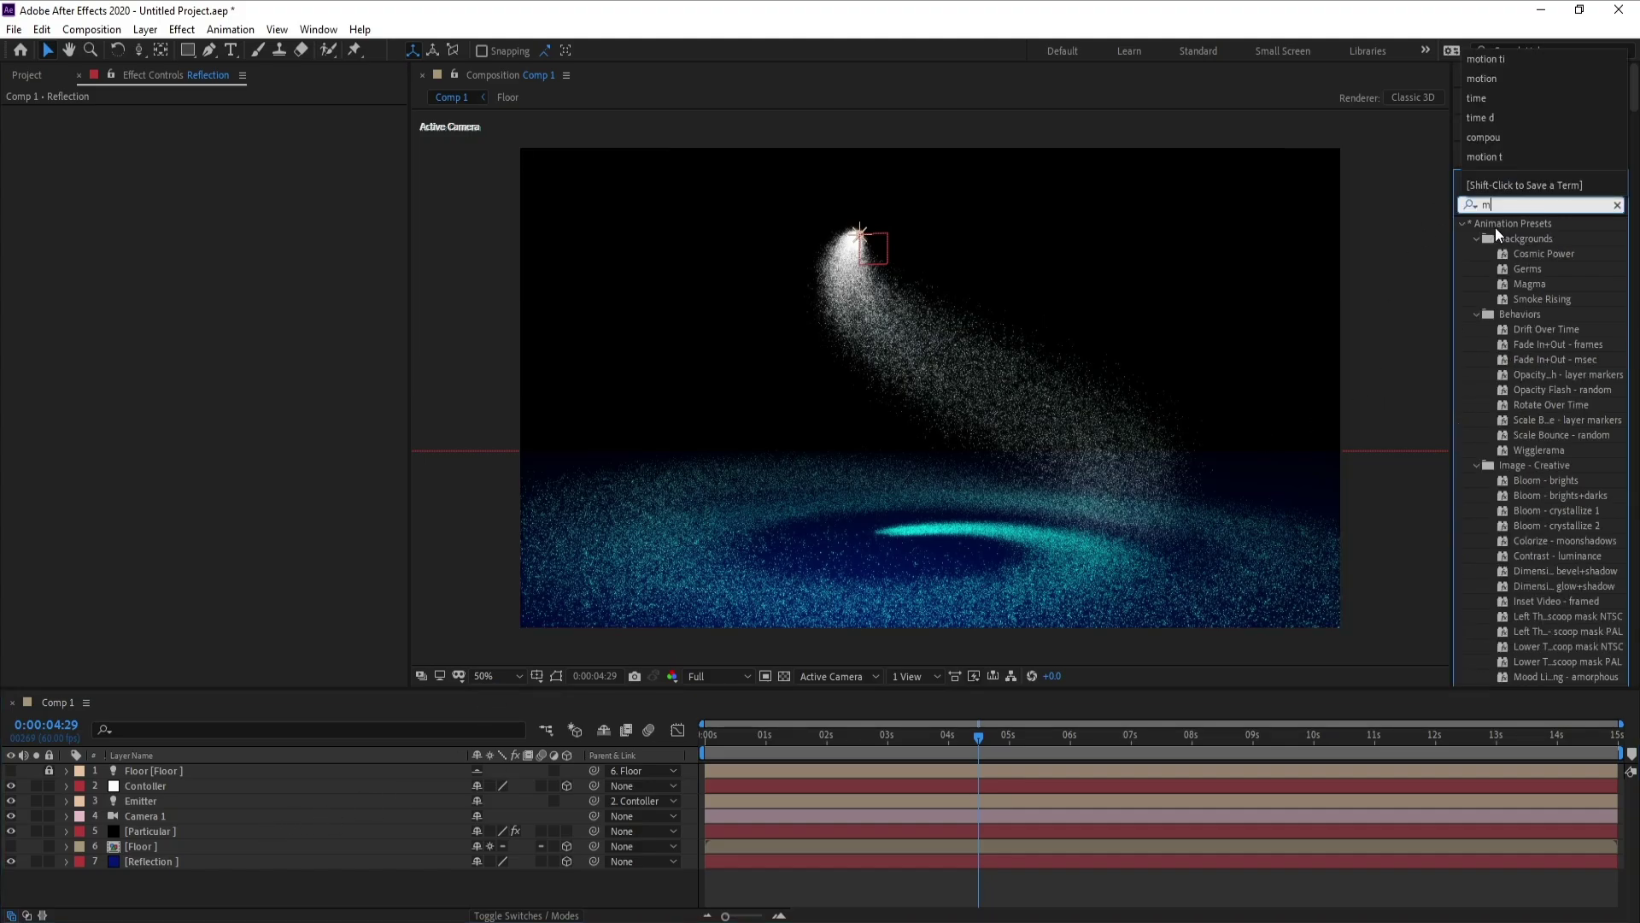
text(itio)
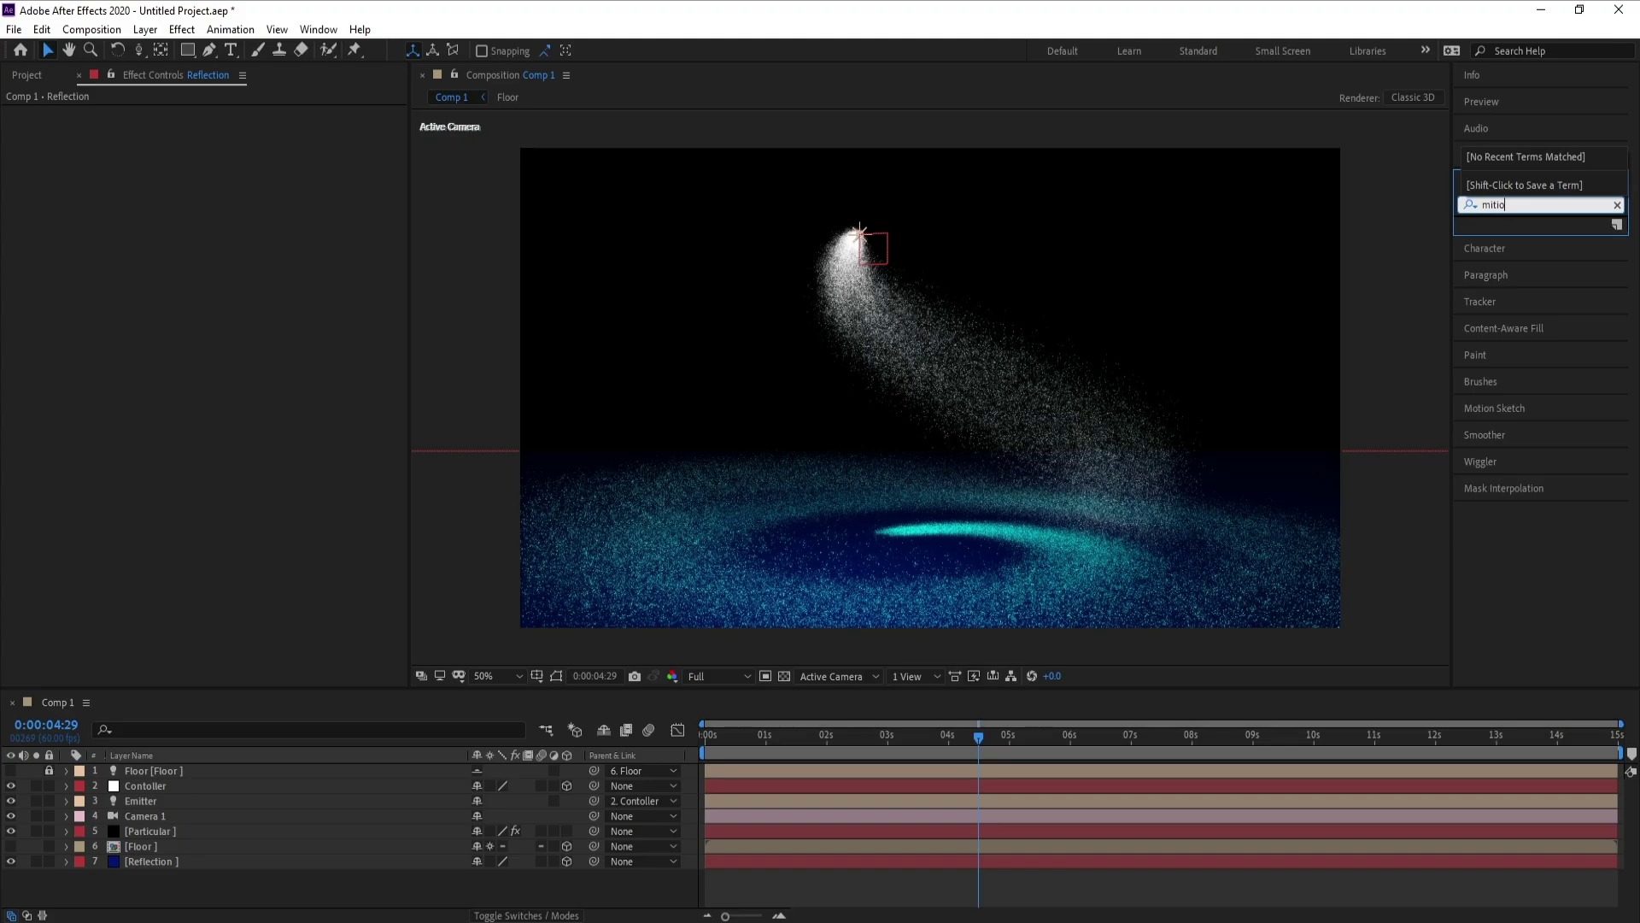
key(BackSpace)
key(BackSpace)
key(BackSpace)
text(o)
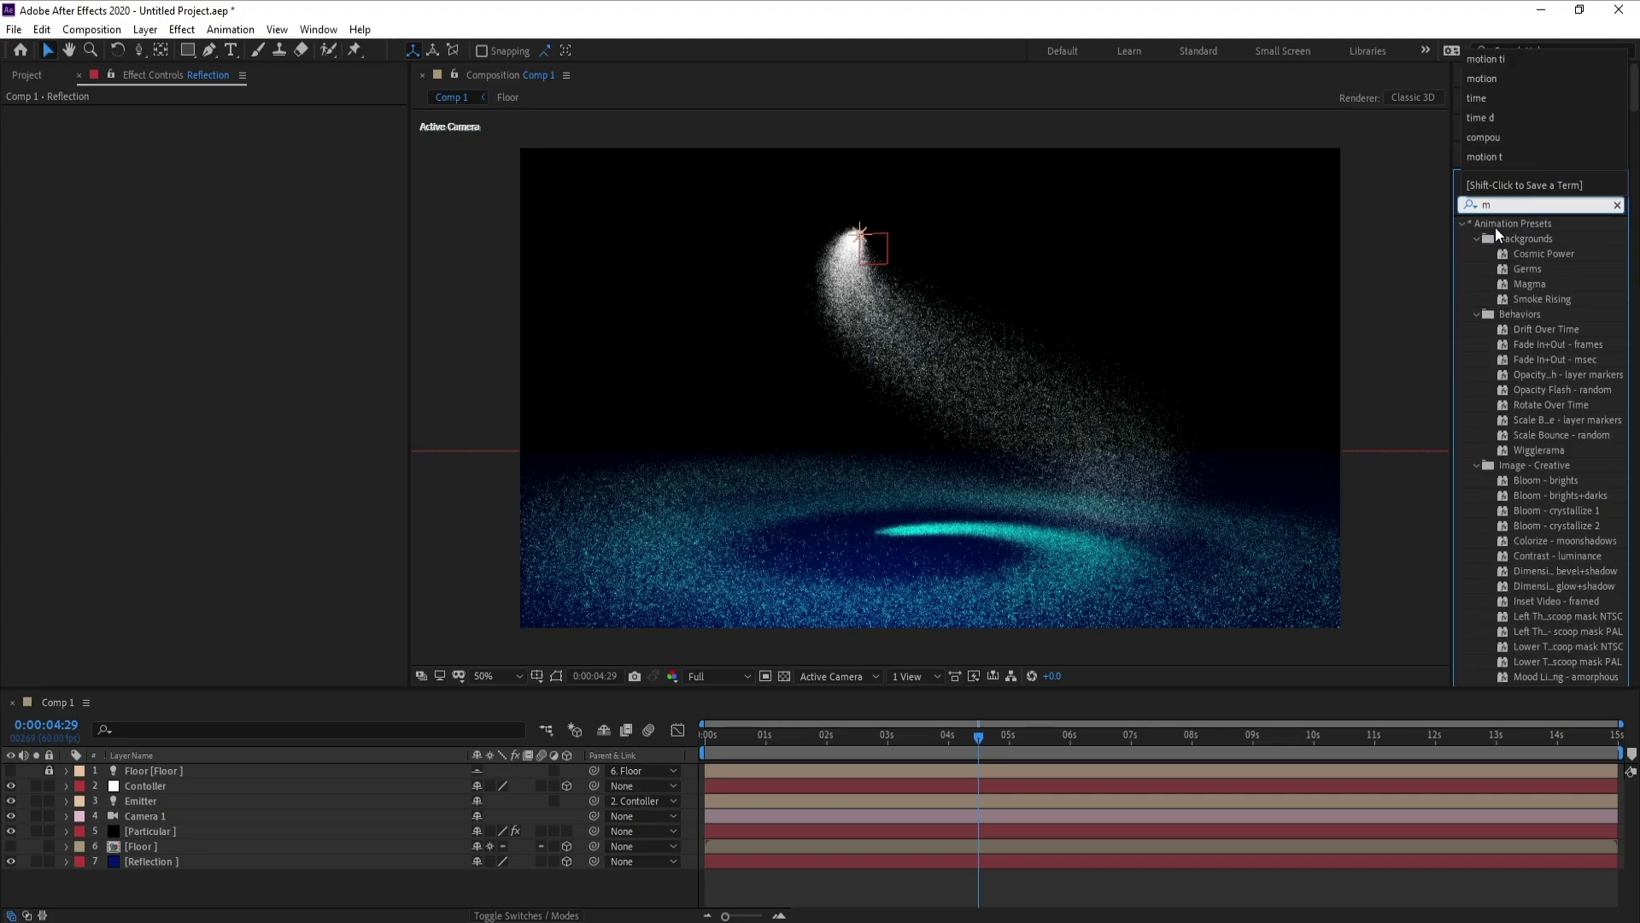
text(t)
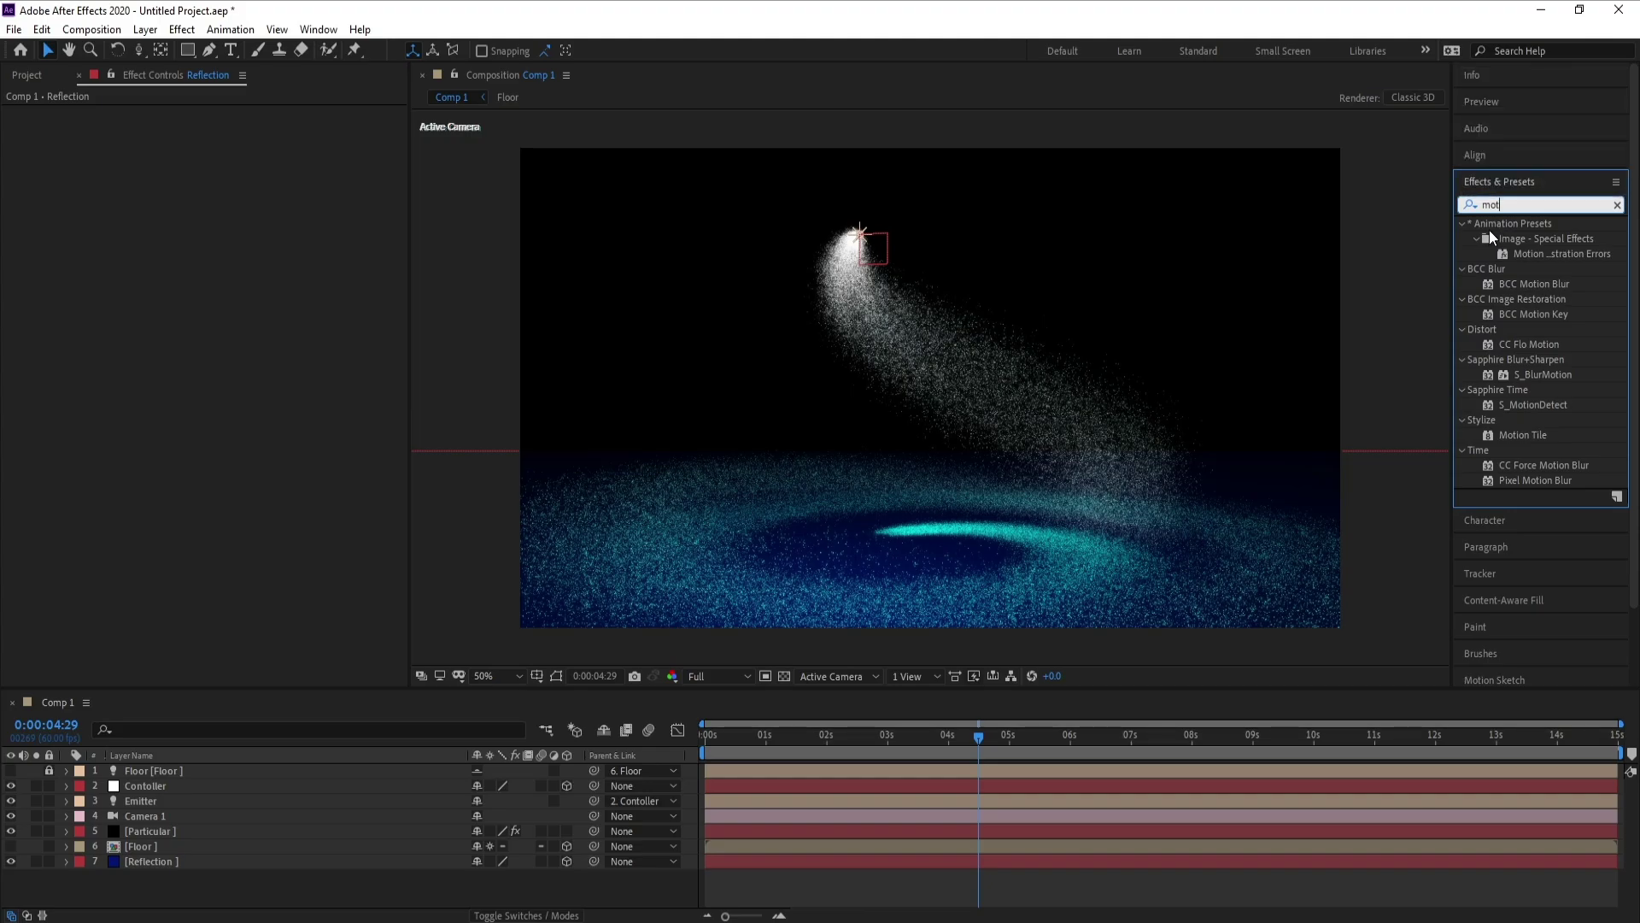
click(1529, 439)
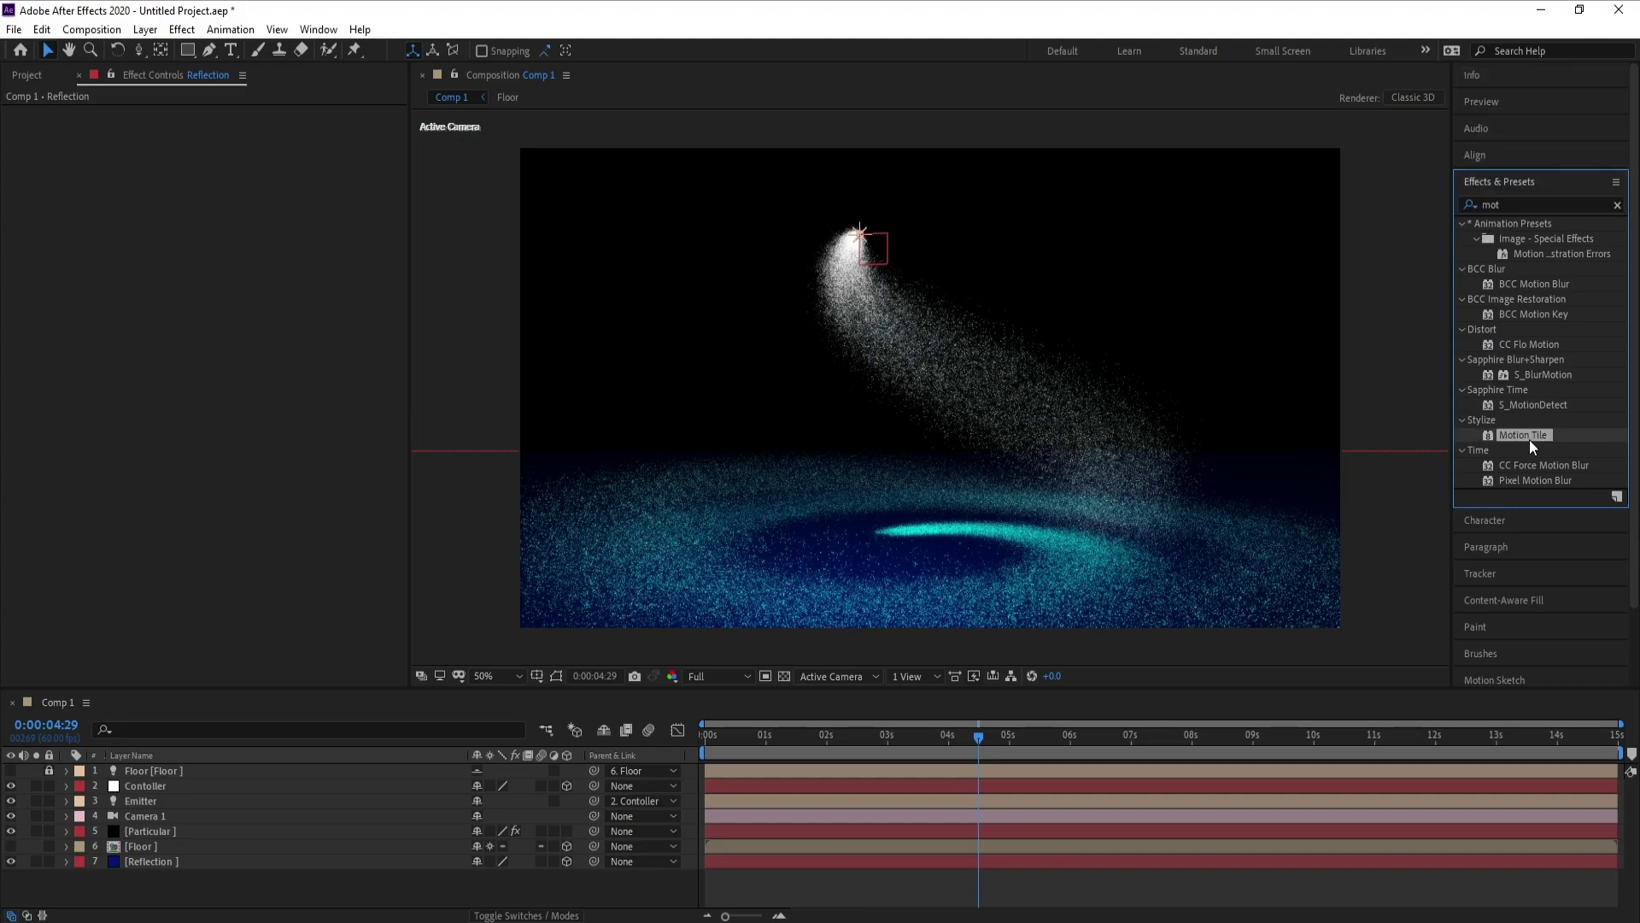
drag(1288, 682, 933, 858)
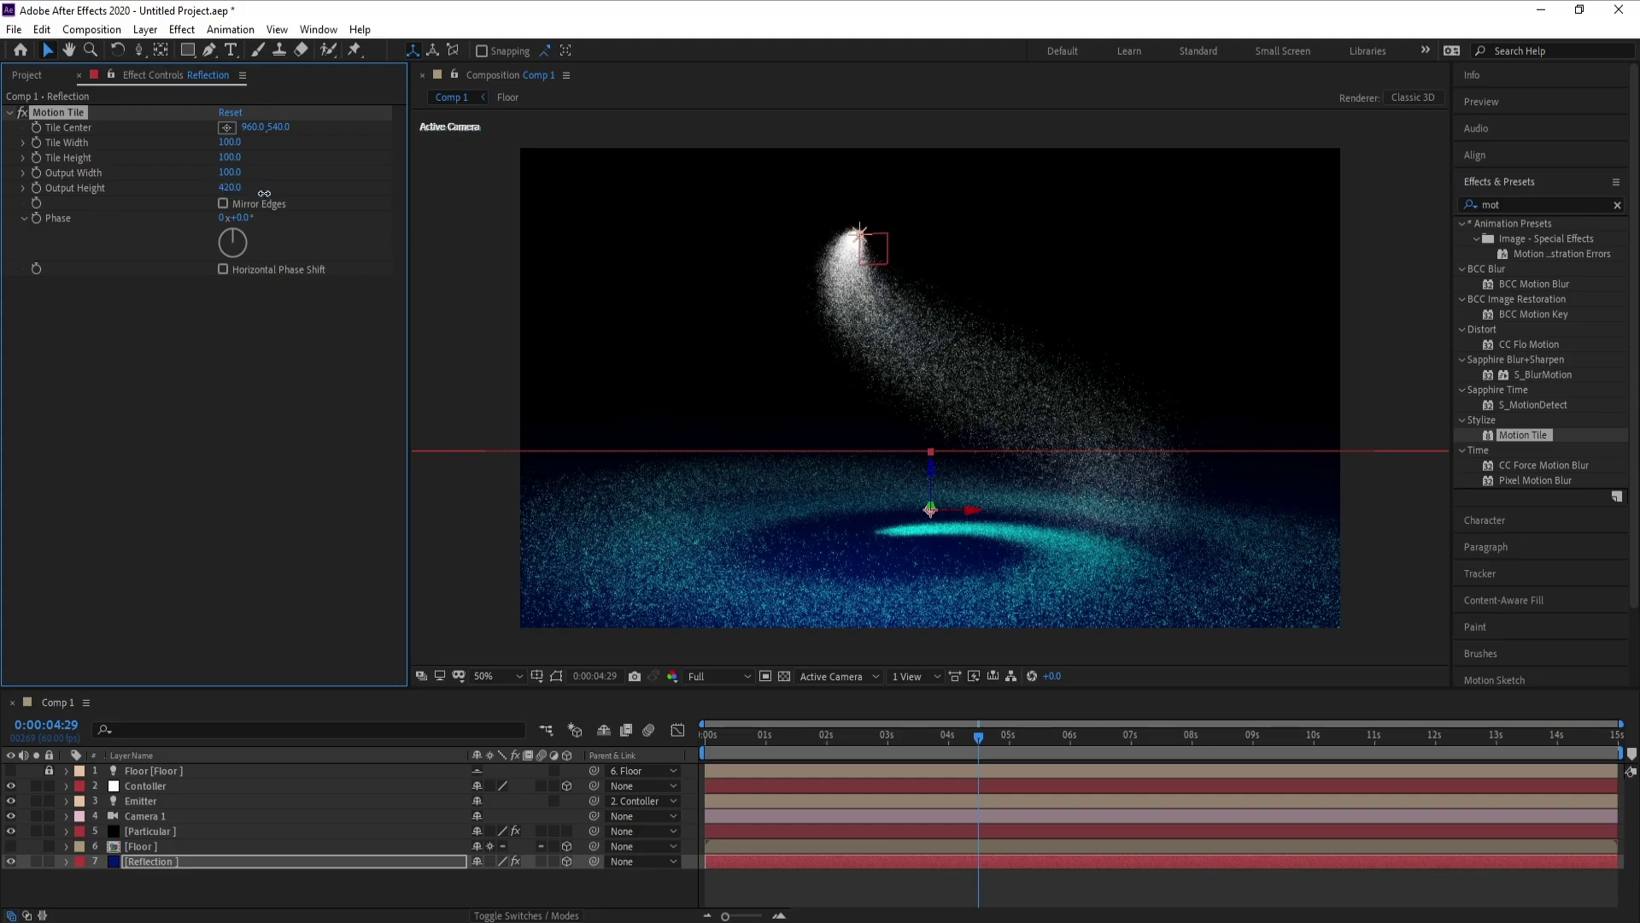
- Set Motion Tile's Output Height on the Reflection layer to 950
click(282, 578)
click(468, 562)
click(307, 898)
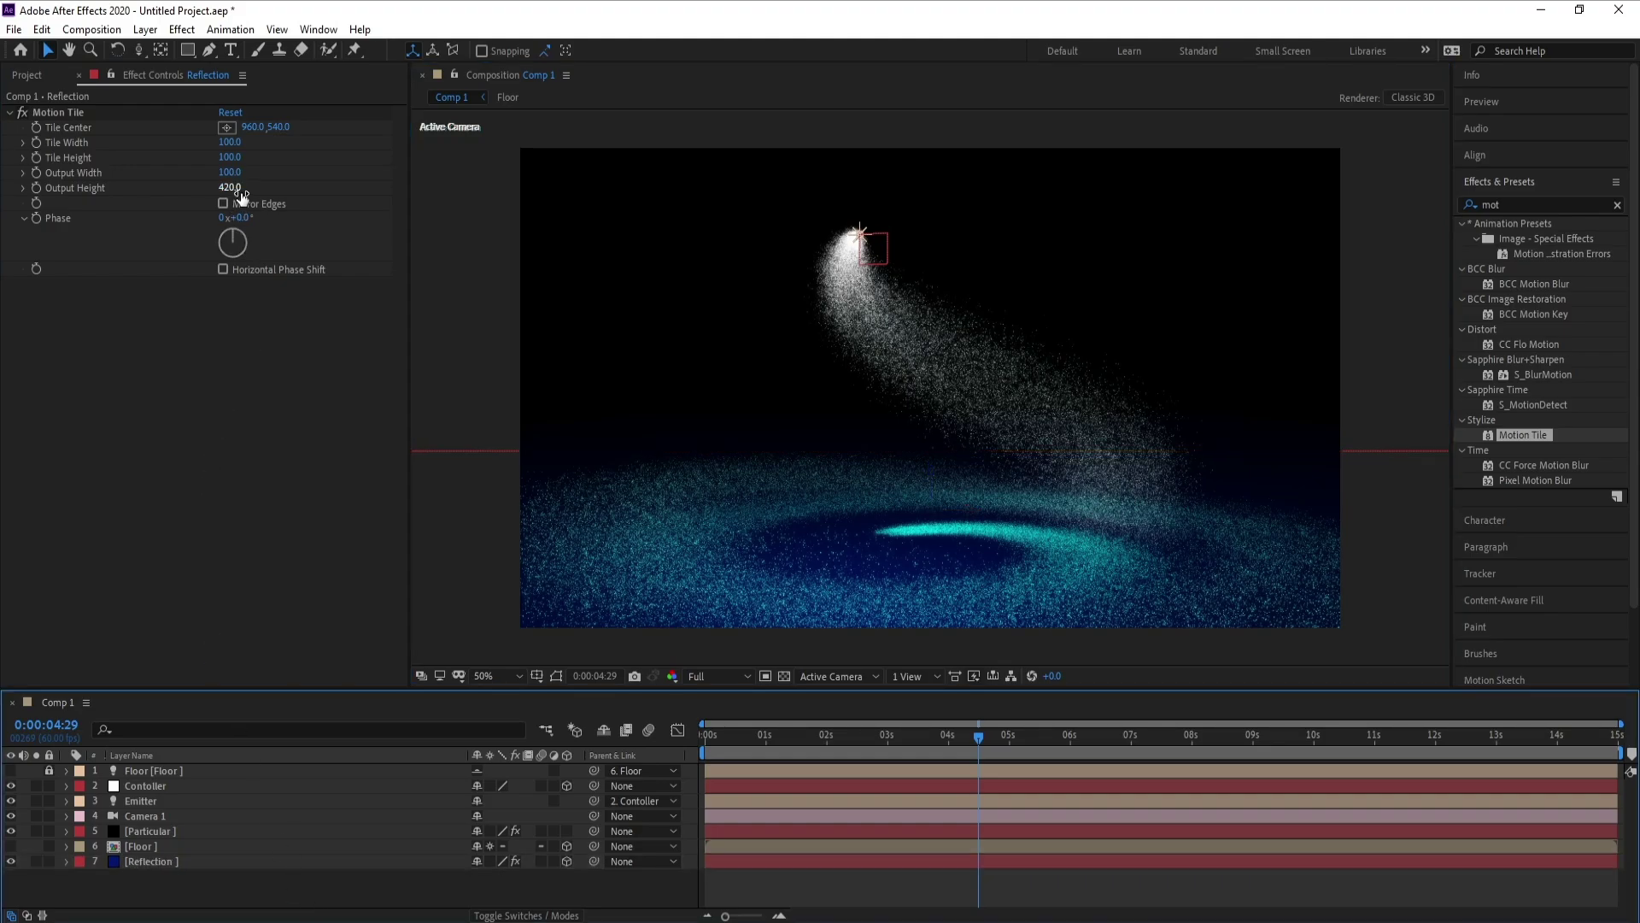
drag(230, 187, 289, 202)
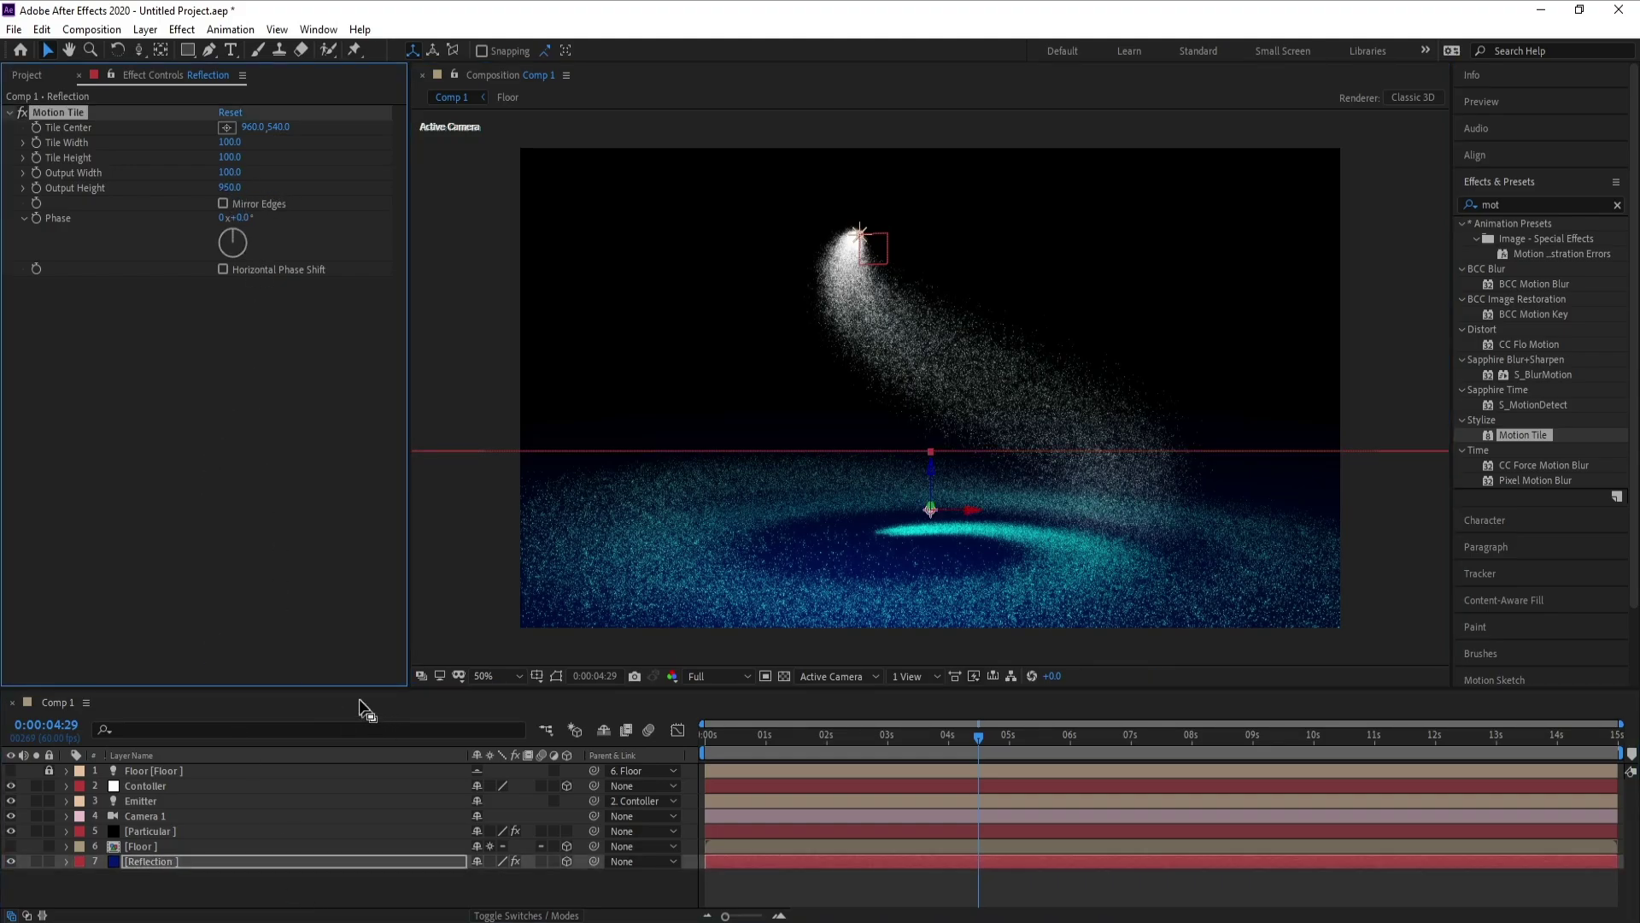
click(299, 596)
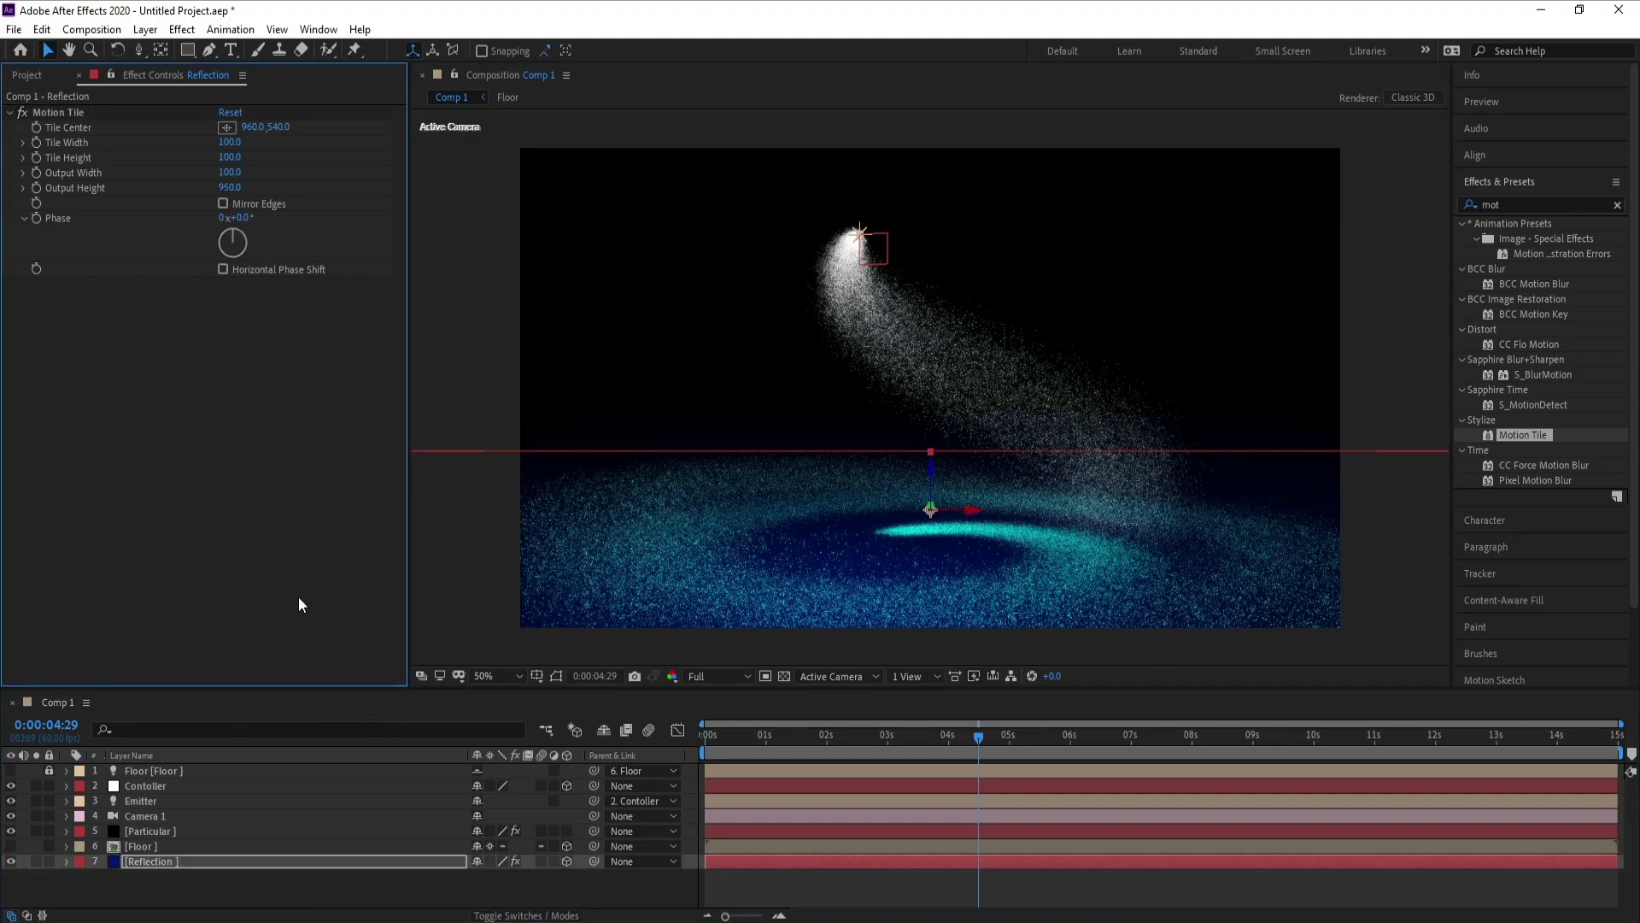
click(381, 899)
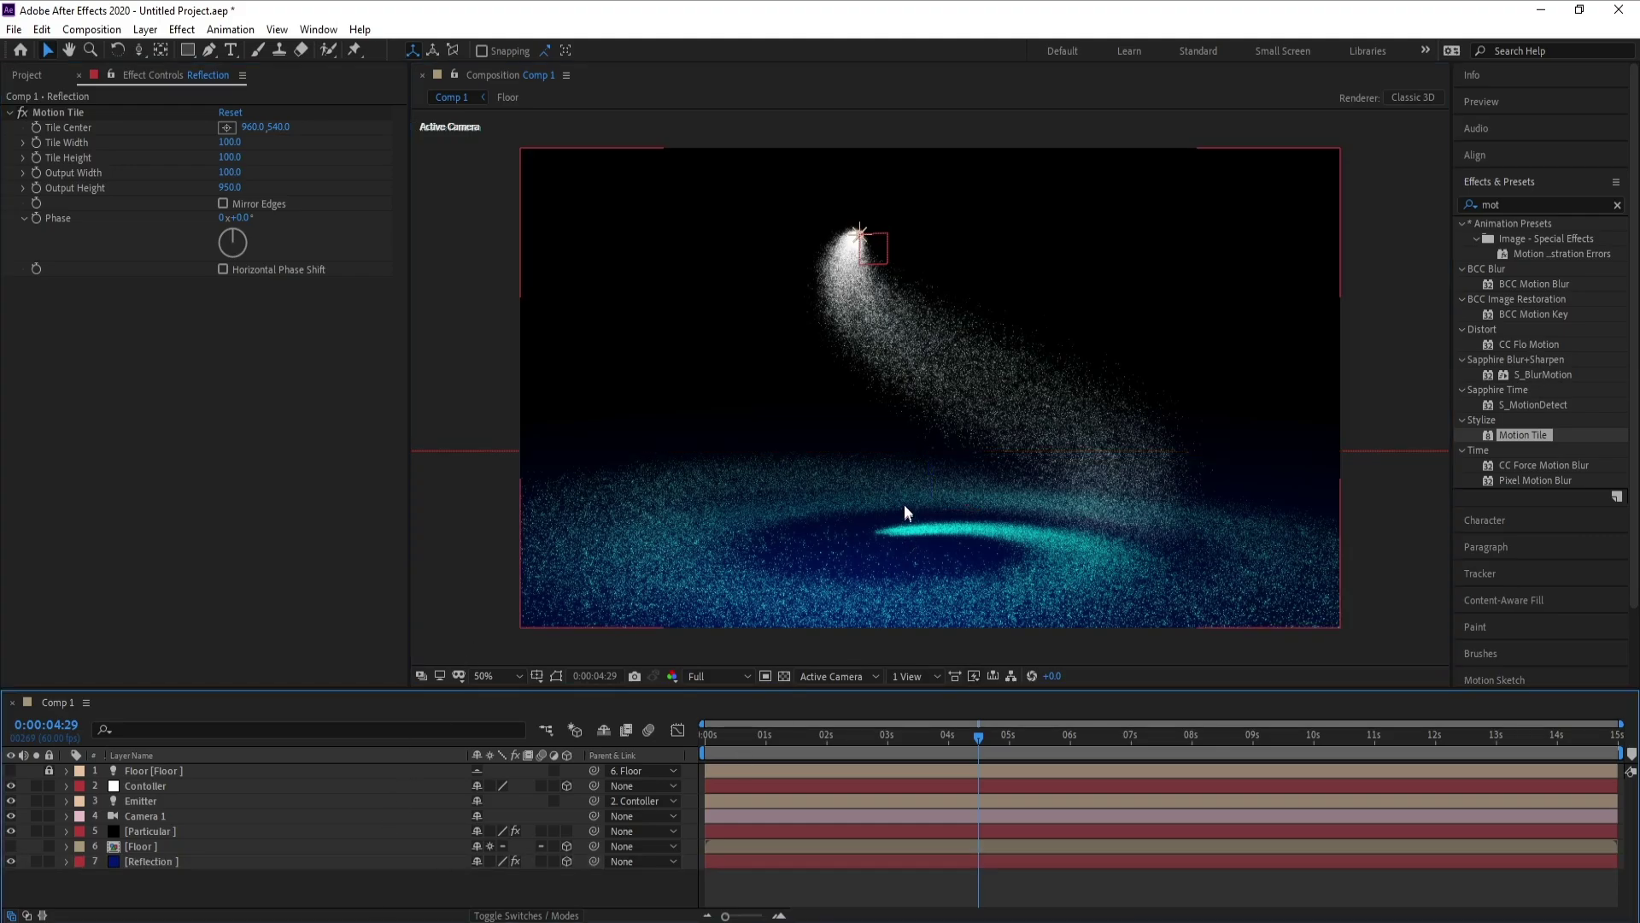
- Scrub back to about 0:00:01:10, play briefly and inspect where the particles hit the floor
key(comma)
click(905, 745)
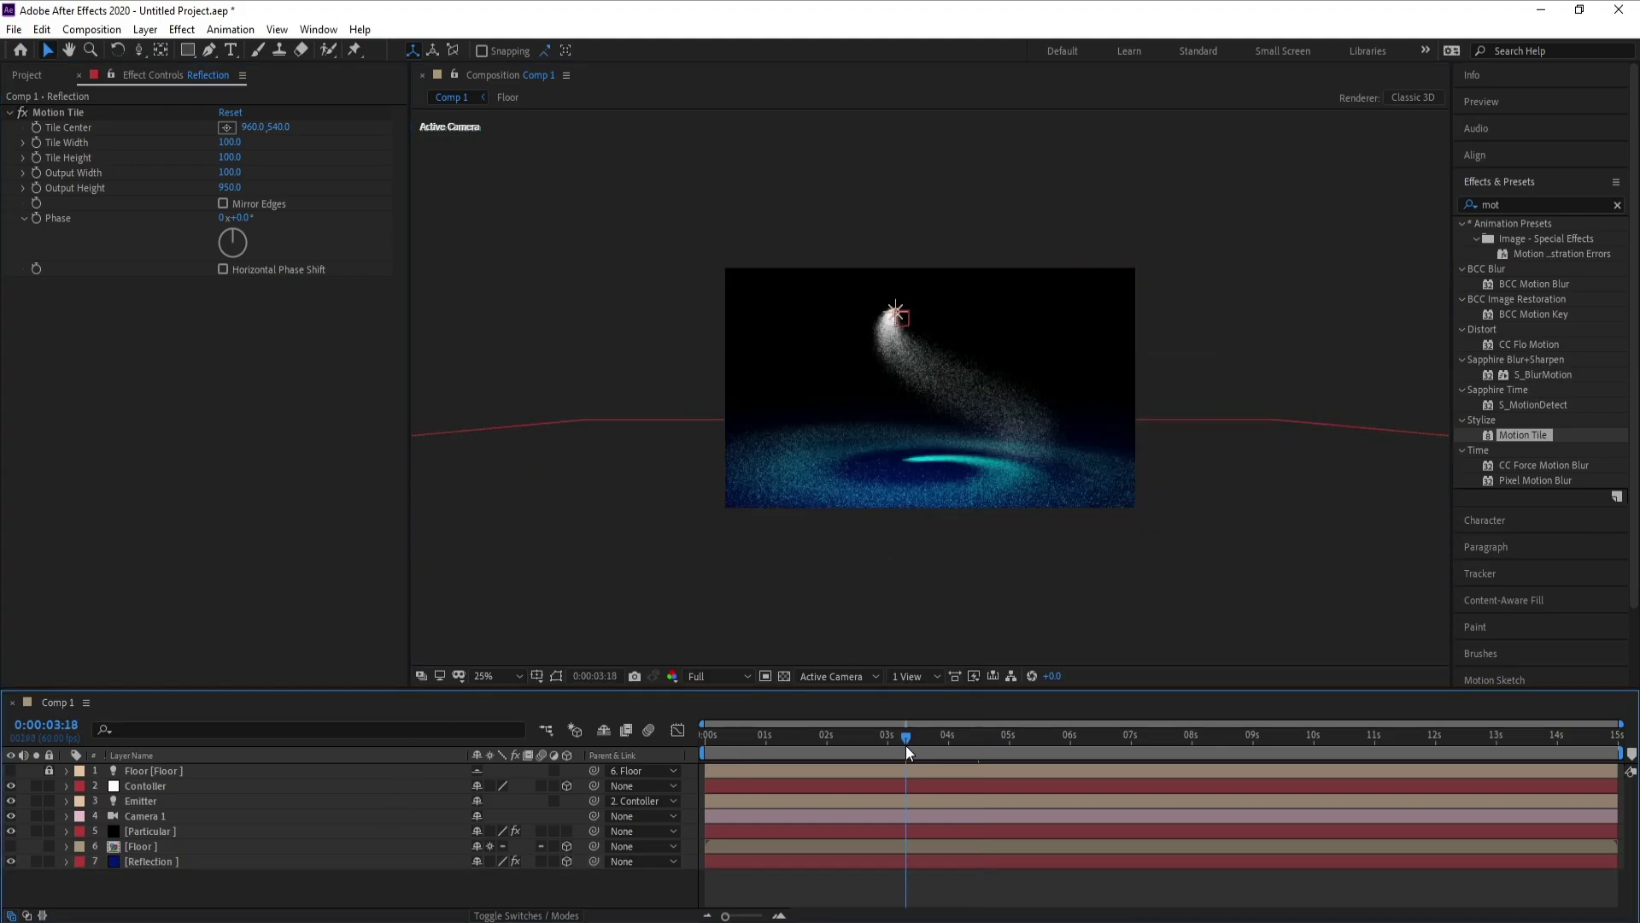
click(807, 743)
click(775, 751)
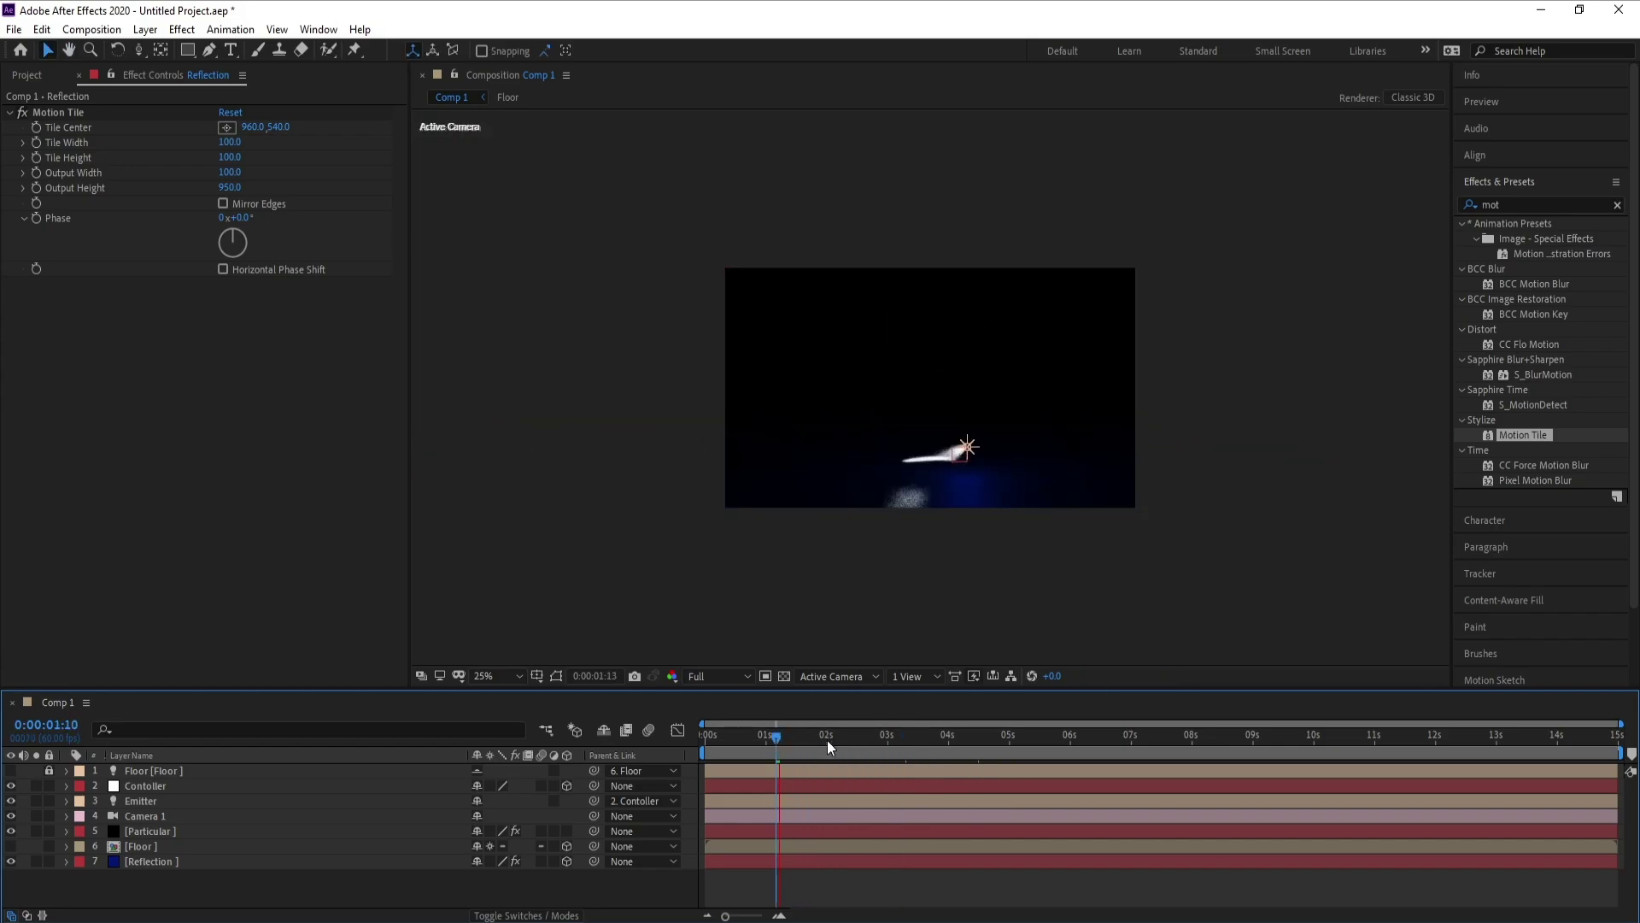
key(space)
key(slash)
scroll(1073, 527, down, 5)
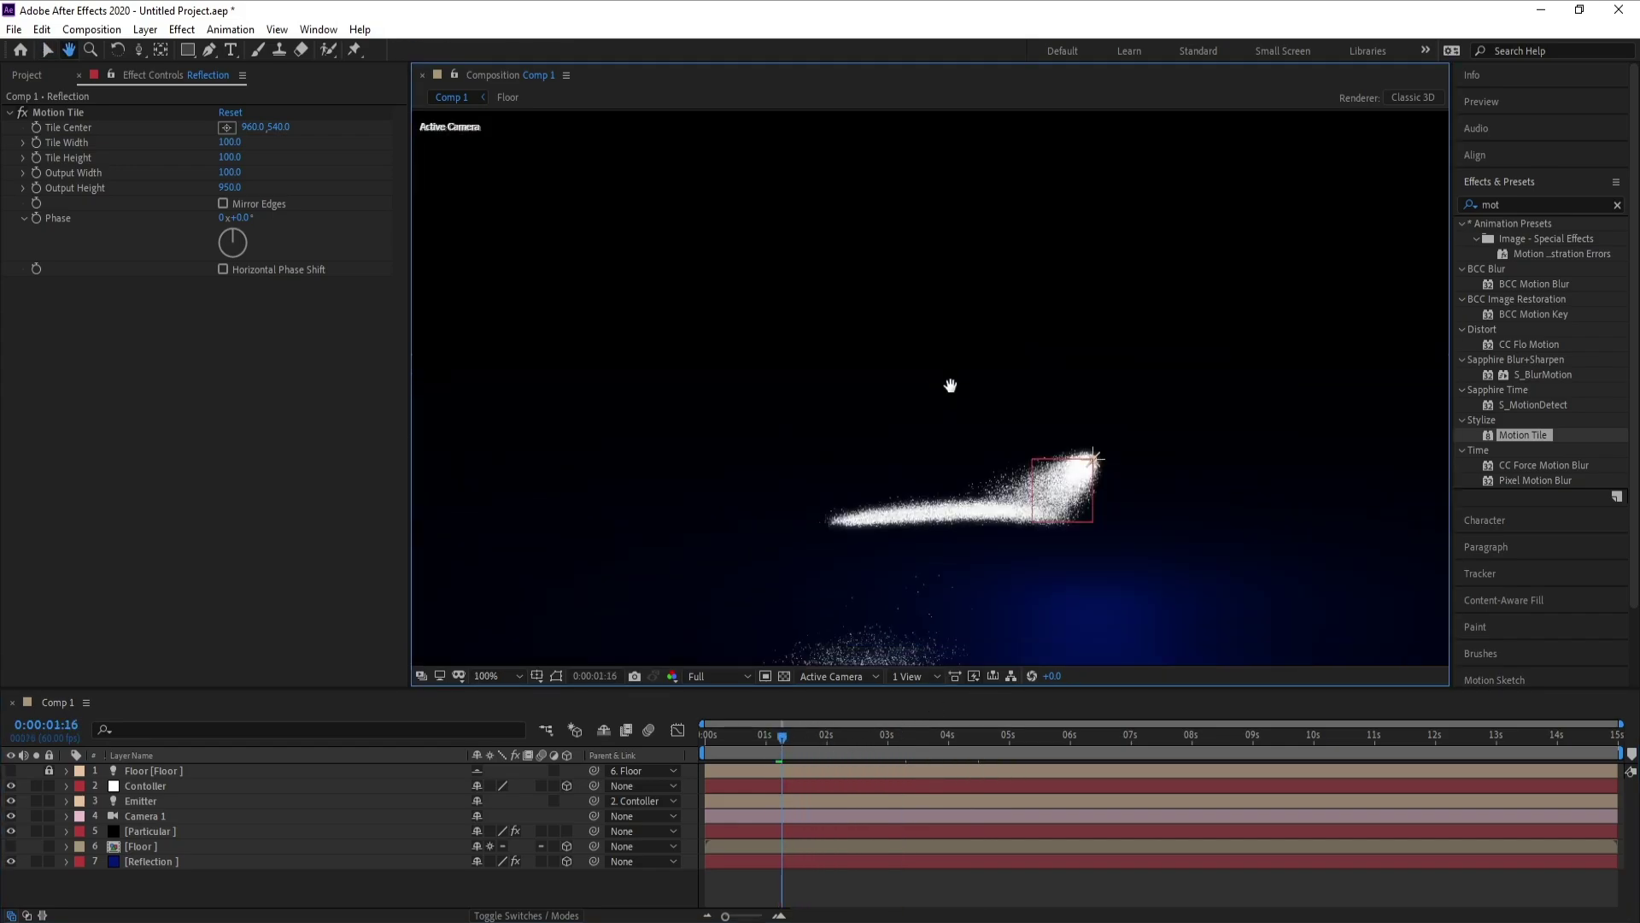
- Show the Floor layer and lower it slightly in the composition
click(151, 846)
scroll(822, 504, down, 1)
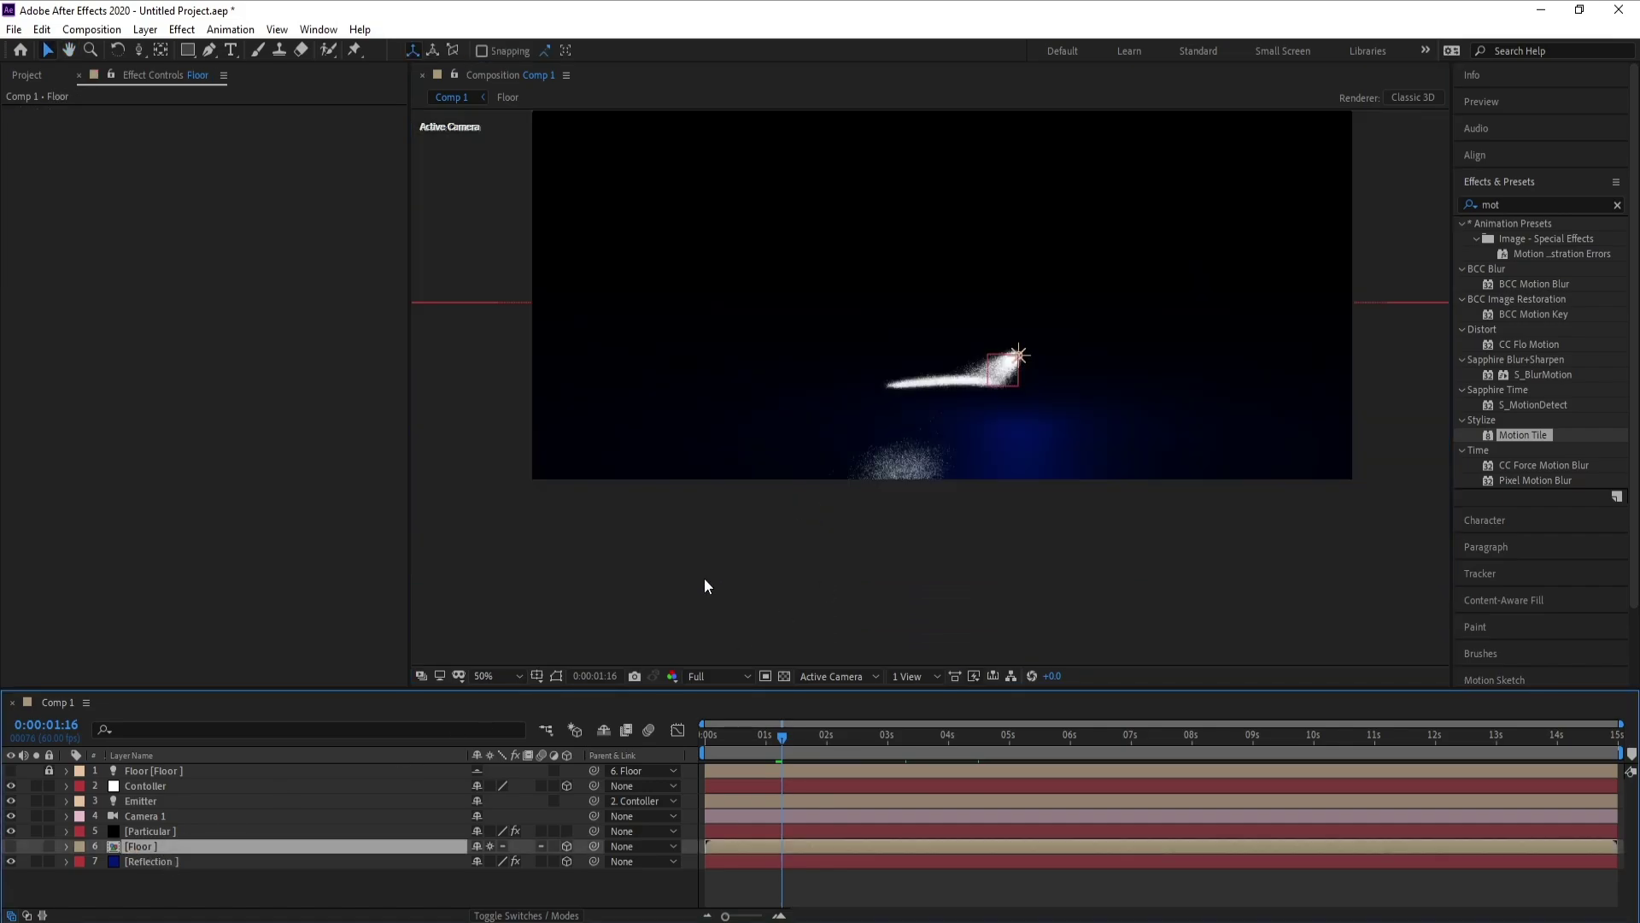
scroll(706, 576, down, 3)
click(11, 846)
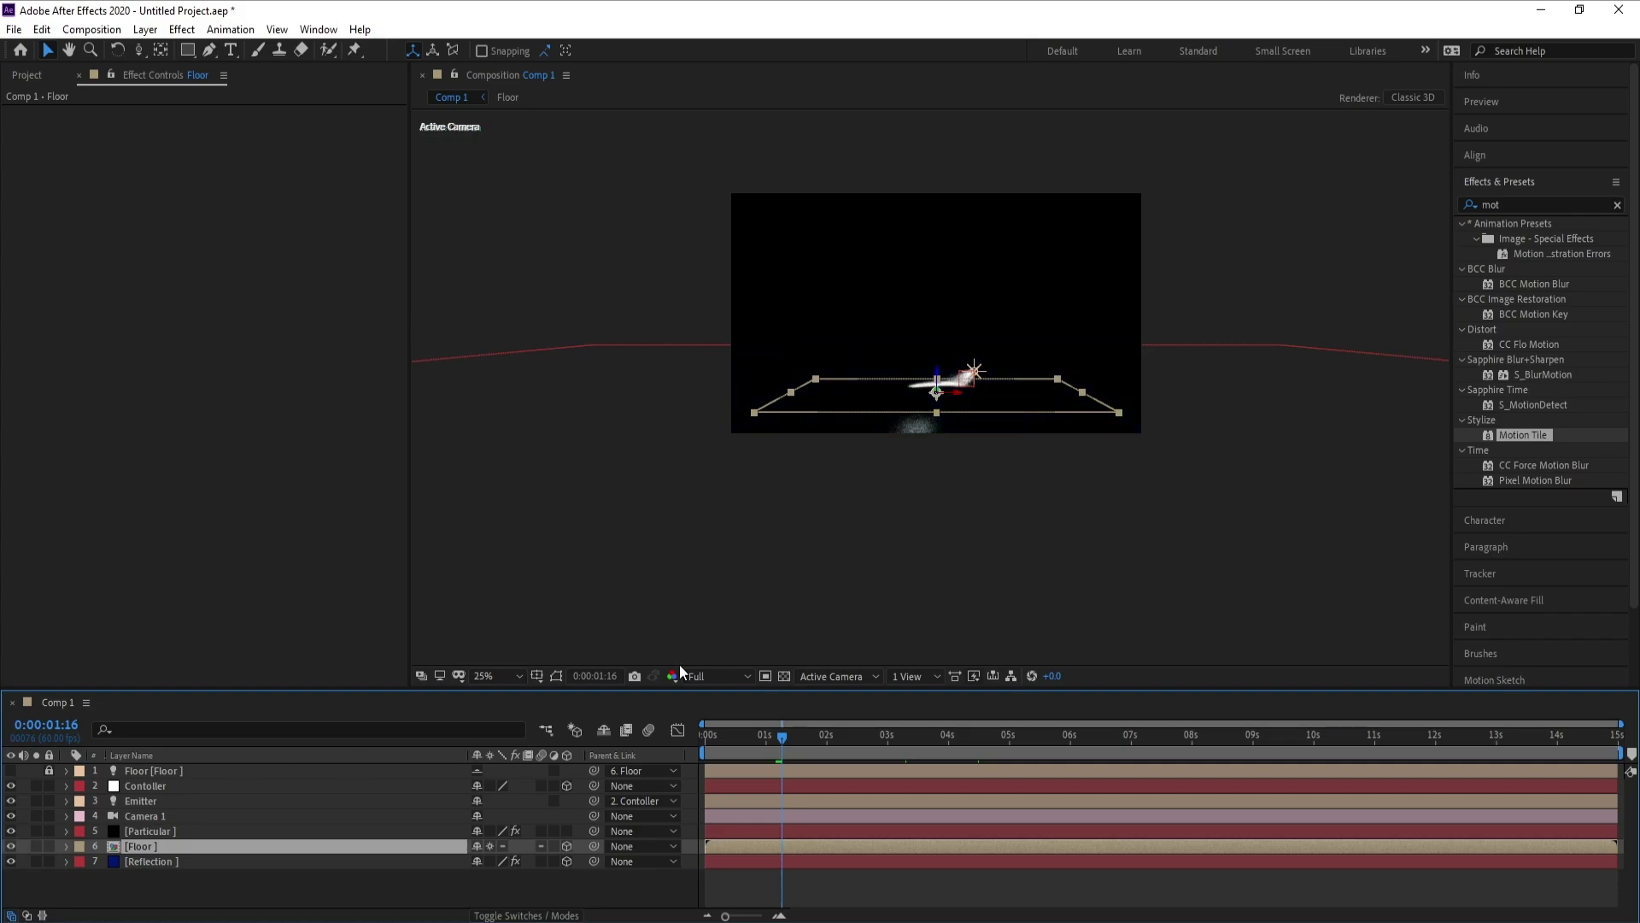
scroll(765, 582, up, 2)
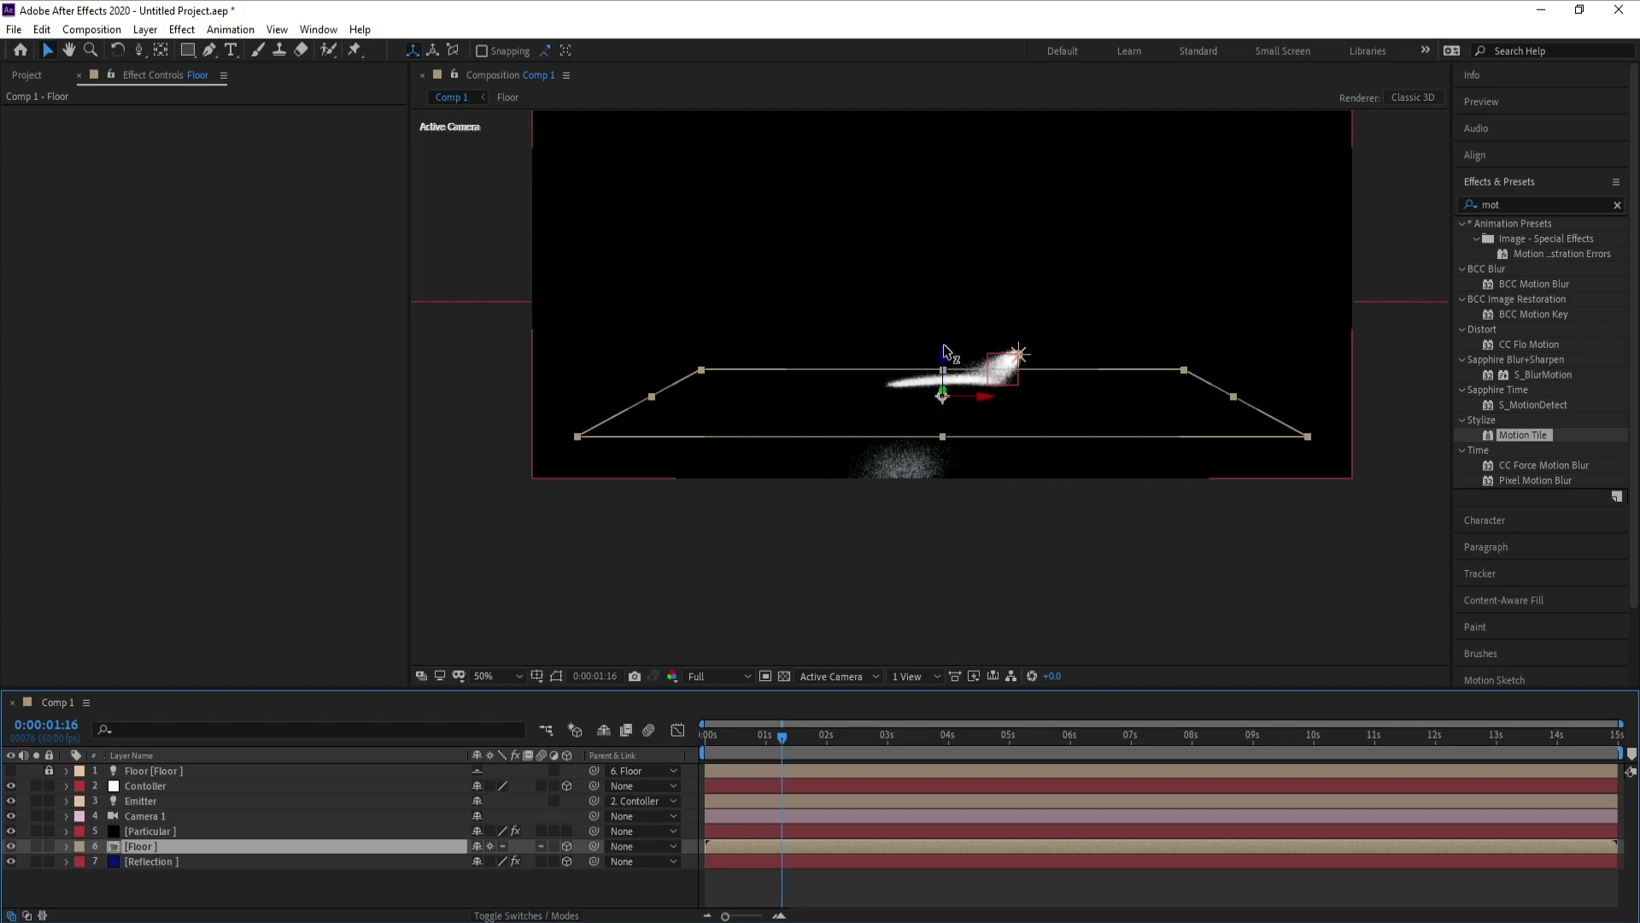
drag(944, 357, 945, 395)
- Preview the animation from the first frame at Quarter resolution
drag(784, 746, 670, 755)
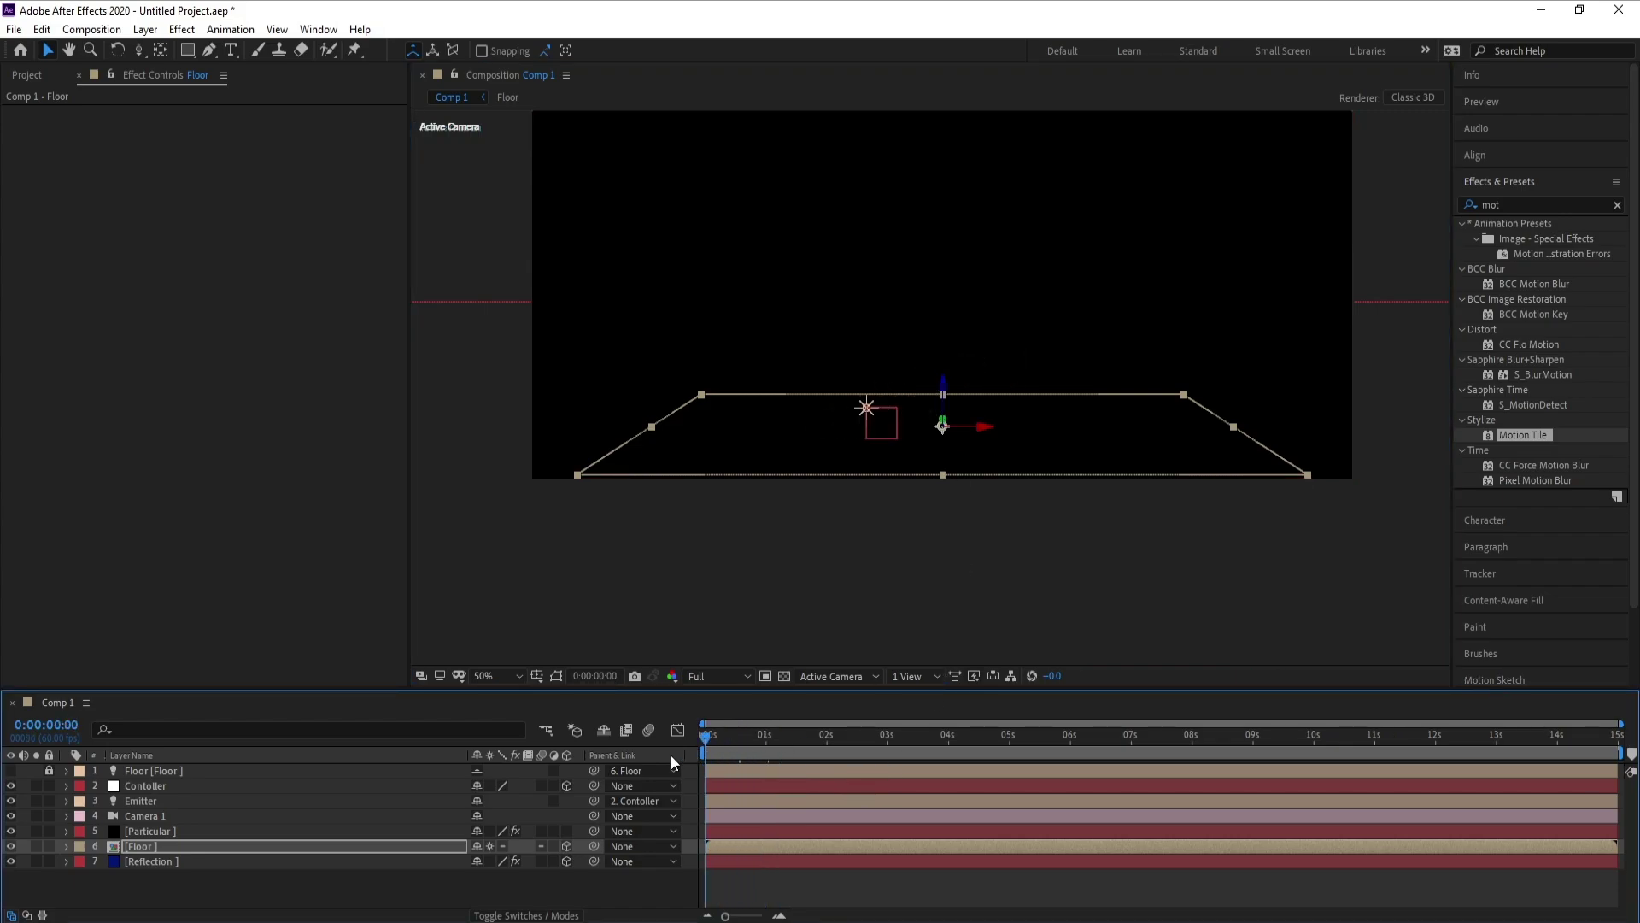
key(space)
click(707, 676)
click(717, 777)
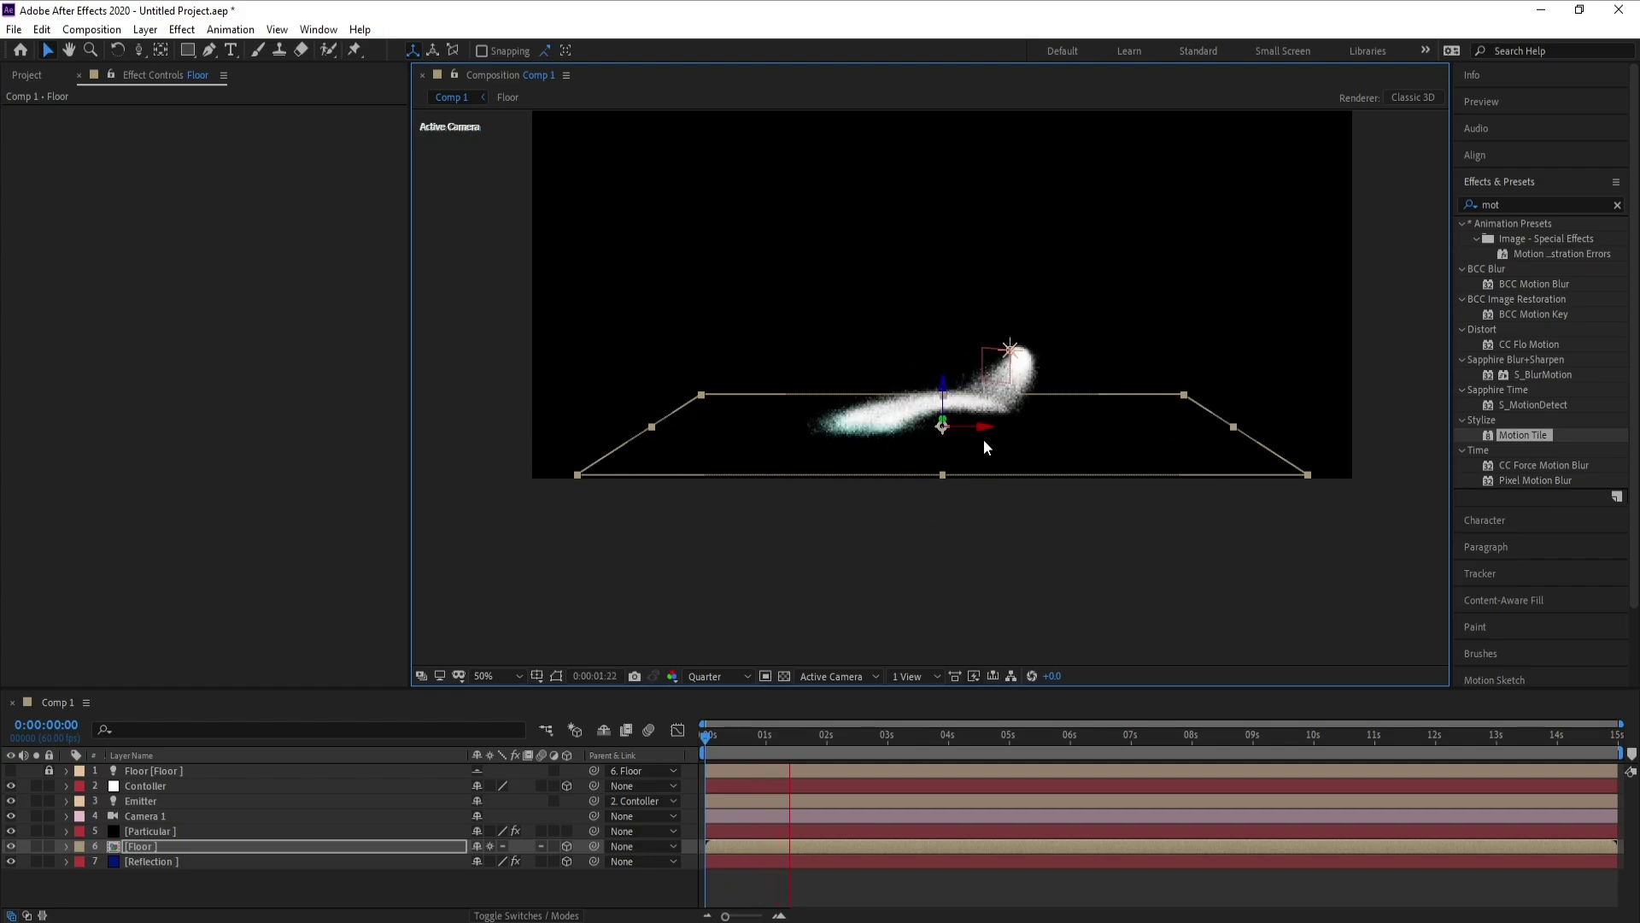
key(space)
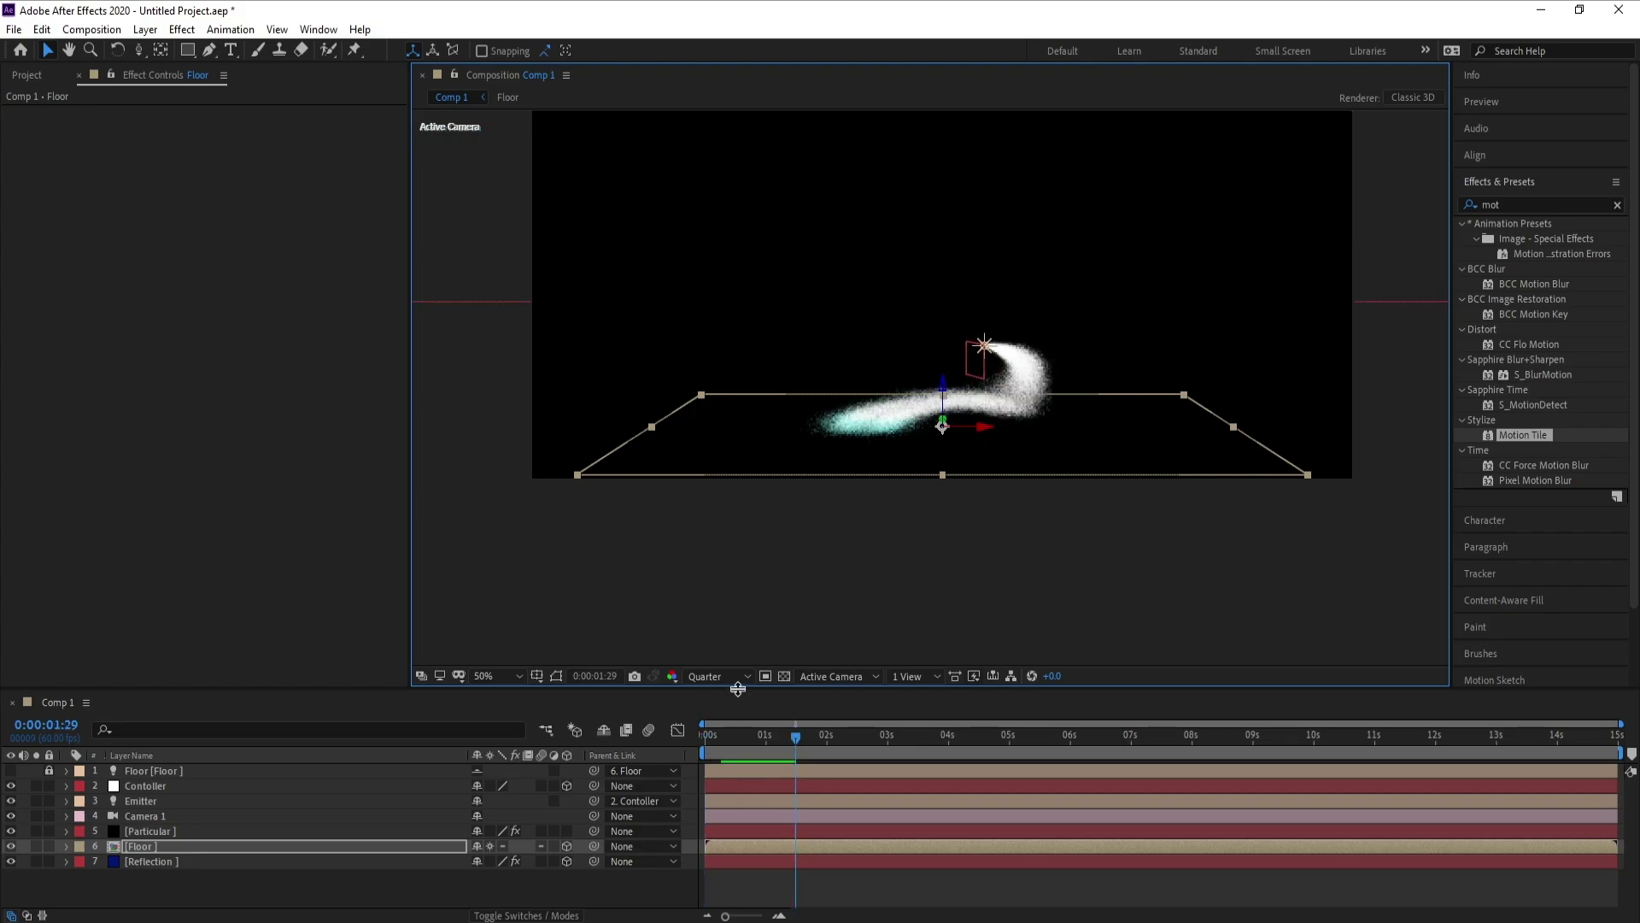
- Restore Full resolution, hide the Floor layer and check the particles near 0:00:00:53
key(ctrl+j)
drag(786, 747, 755, 746)
click(166, 848)
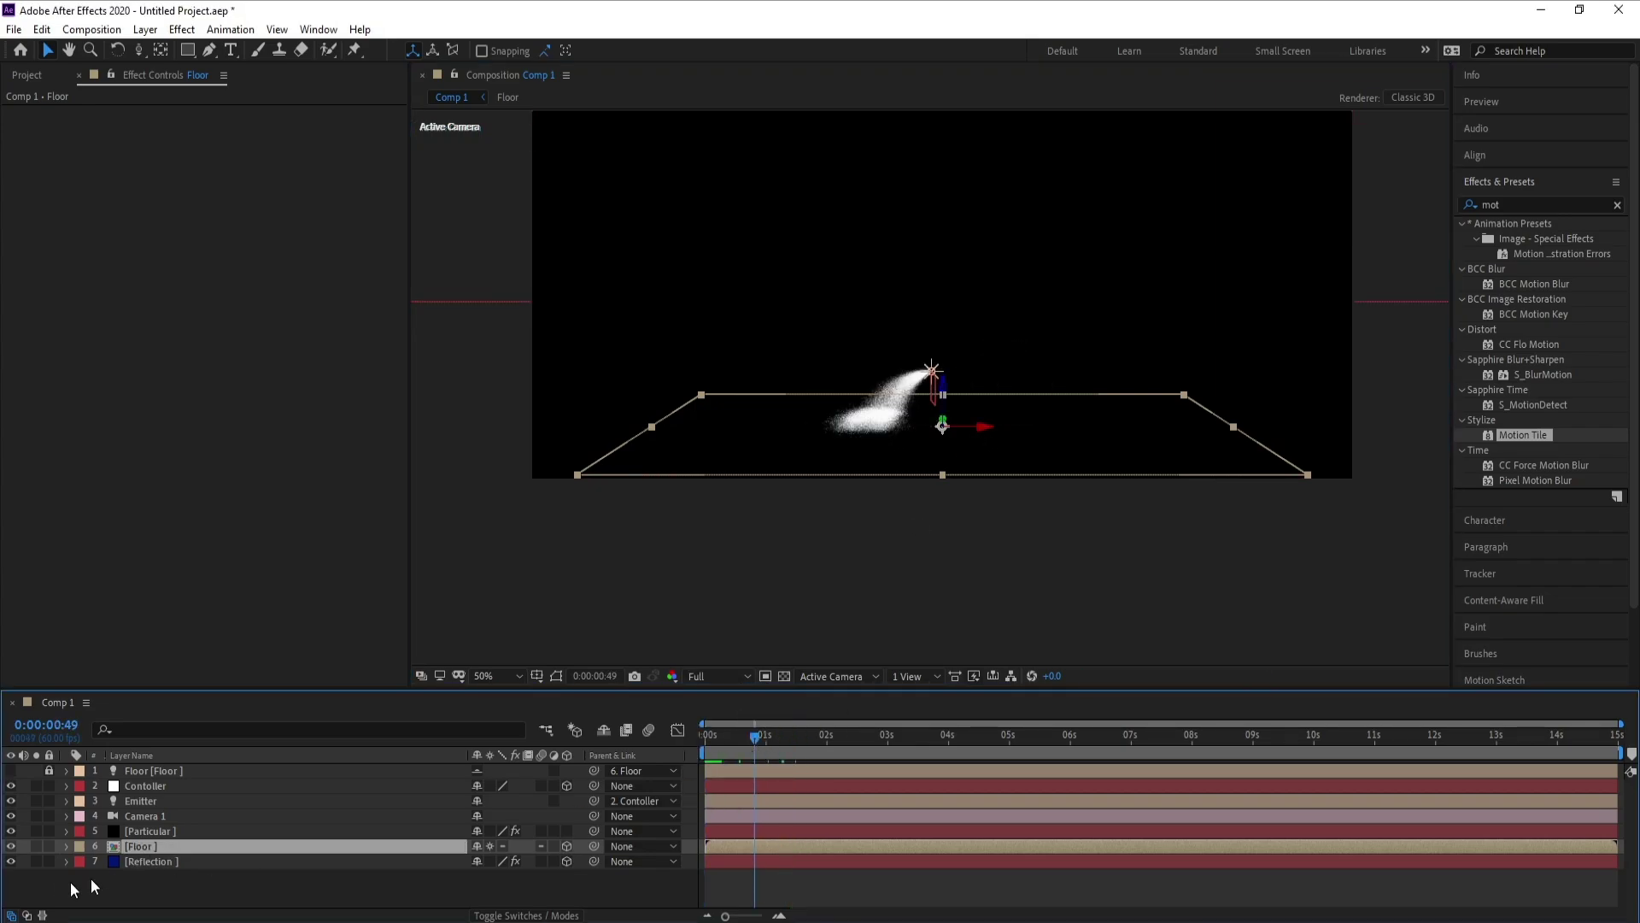
click(10, 846)
scroll(904, 520, down, 1)
key(space)
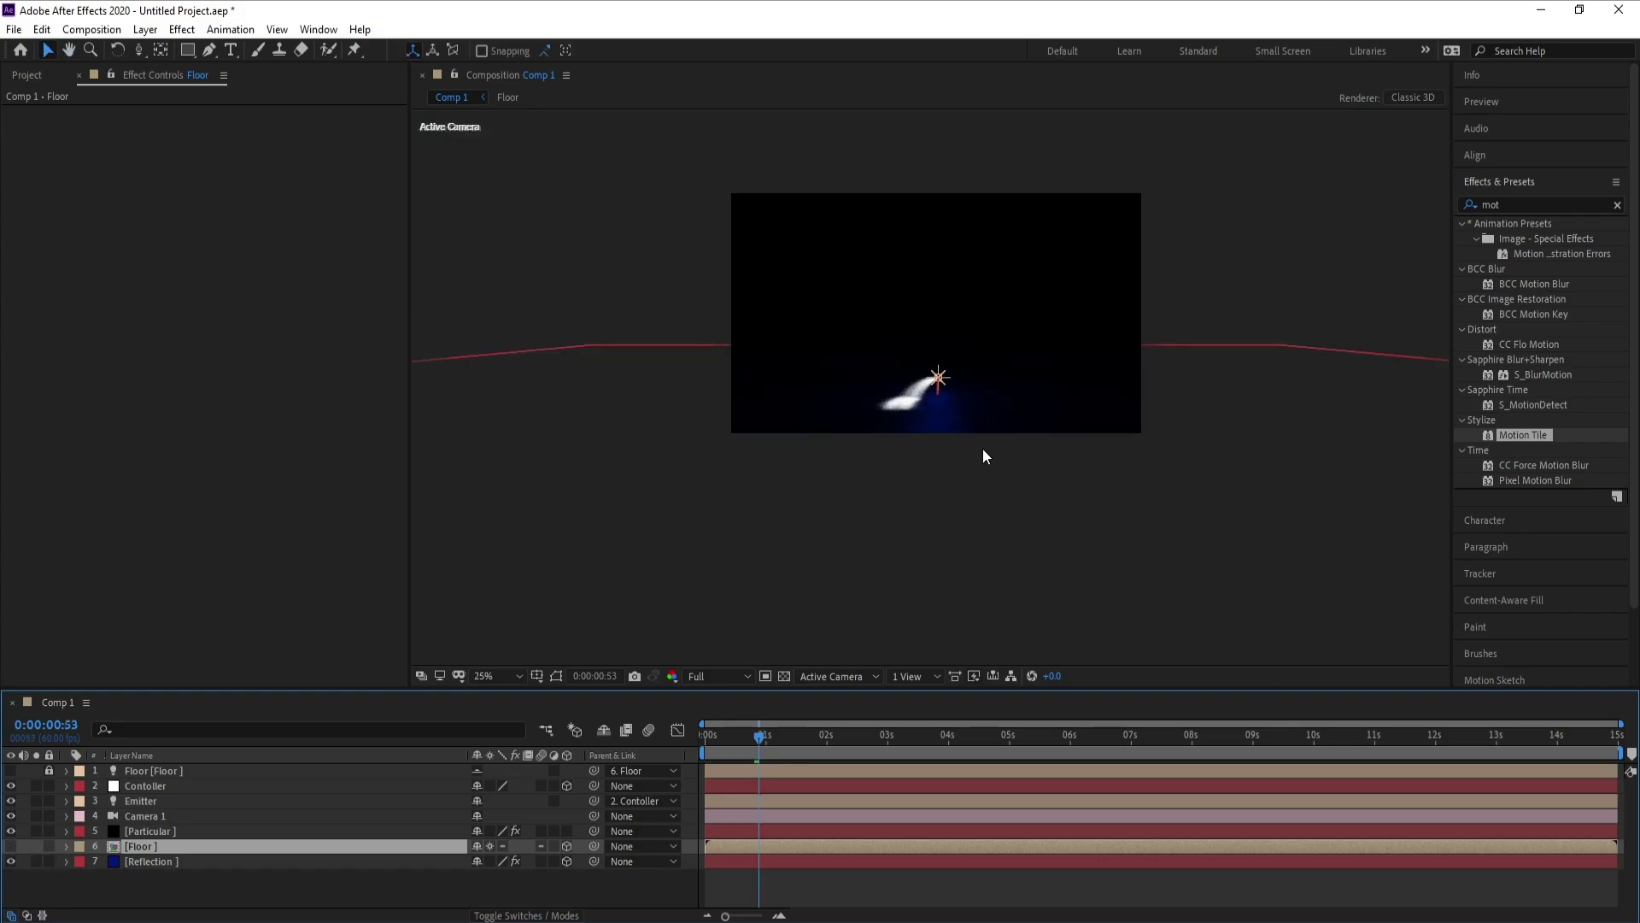
scroll(987, 453, up, 2)
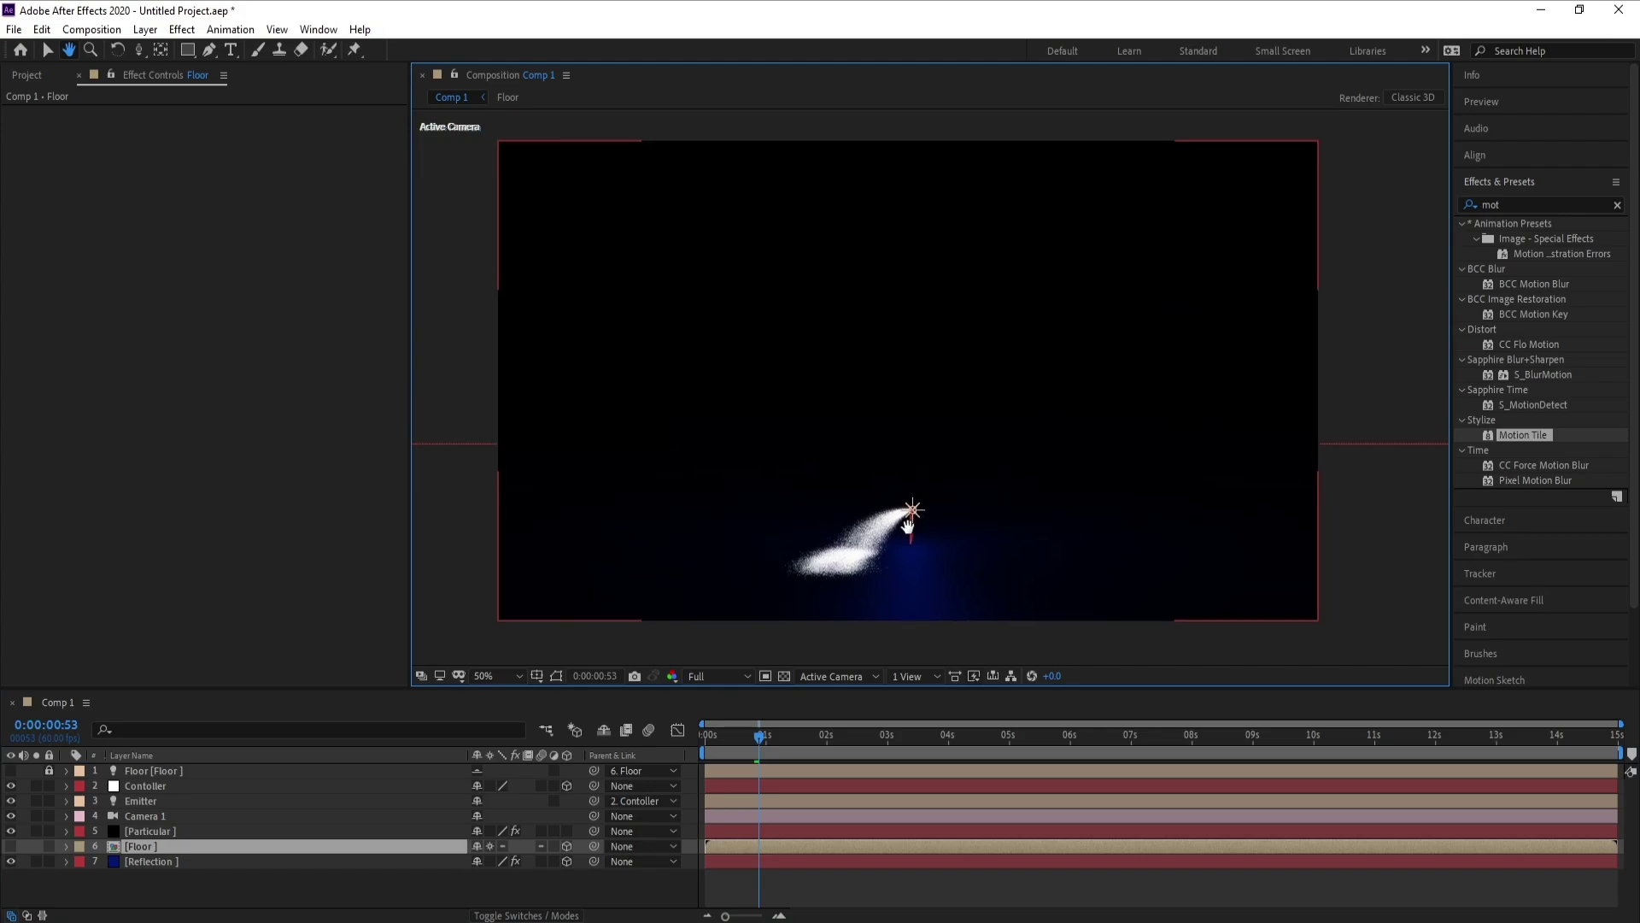
key(v)
- Create a deep blue 1920 x 1080 px solid named Optecal FLARS above the Floor layer
click(156, 33)
mouse_move(162, 48)
click(504, 70)
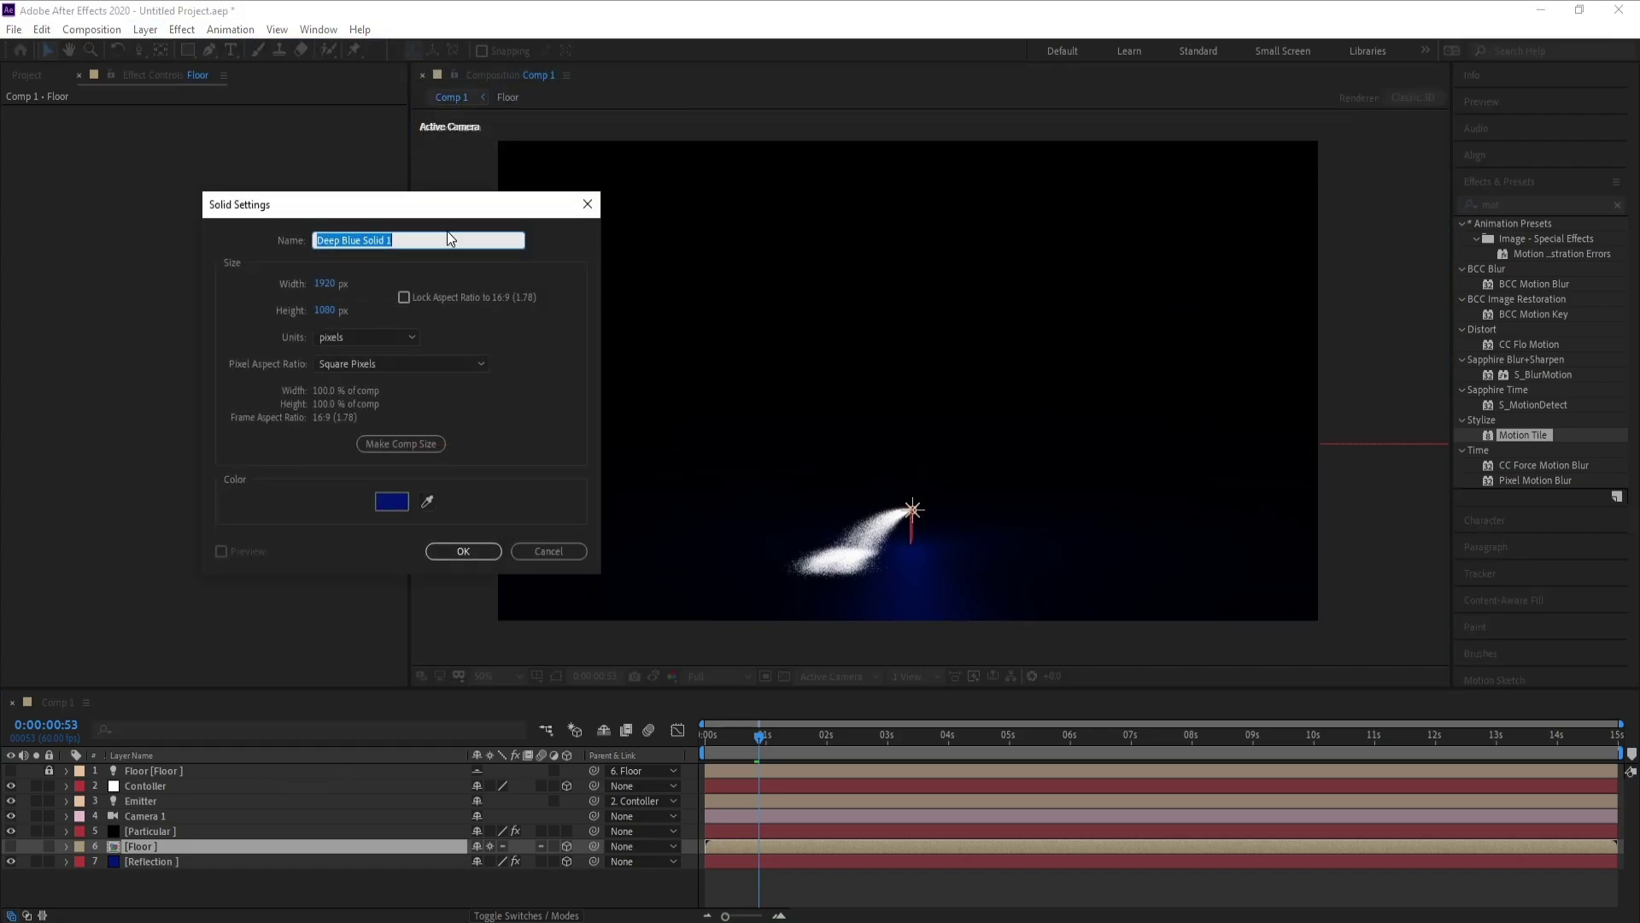
text(OP)
key(Return)
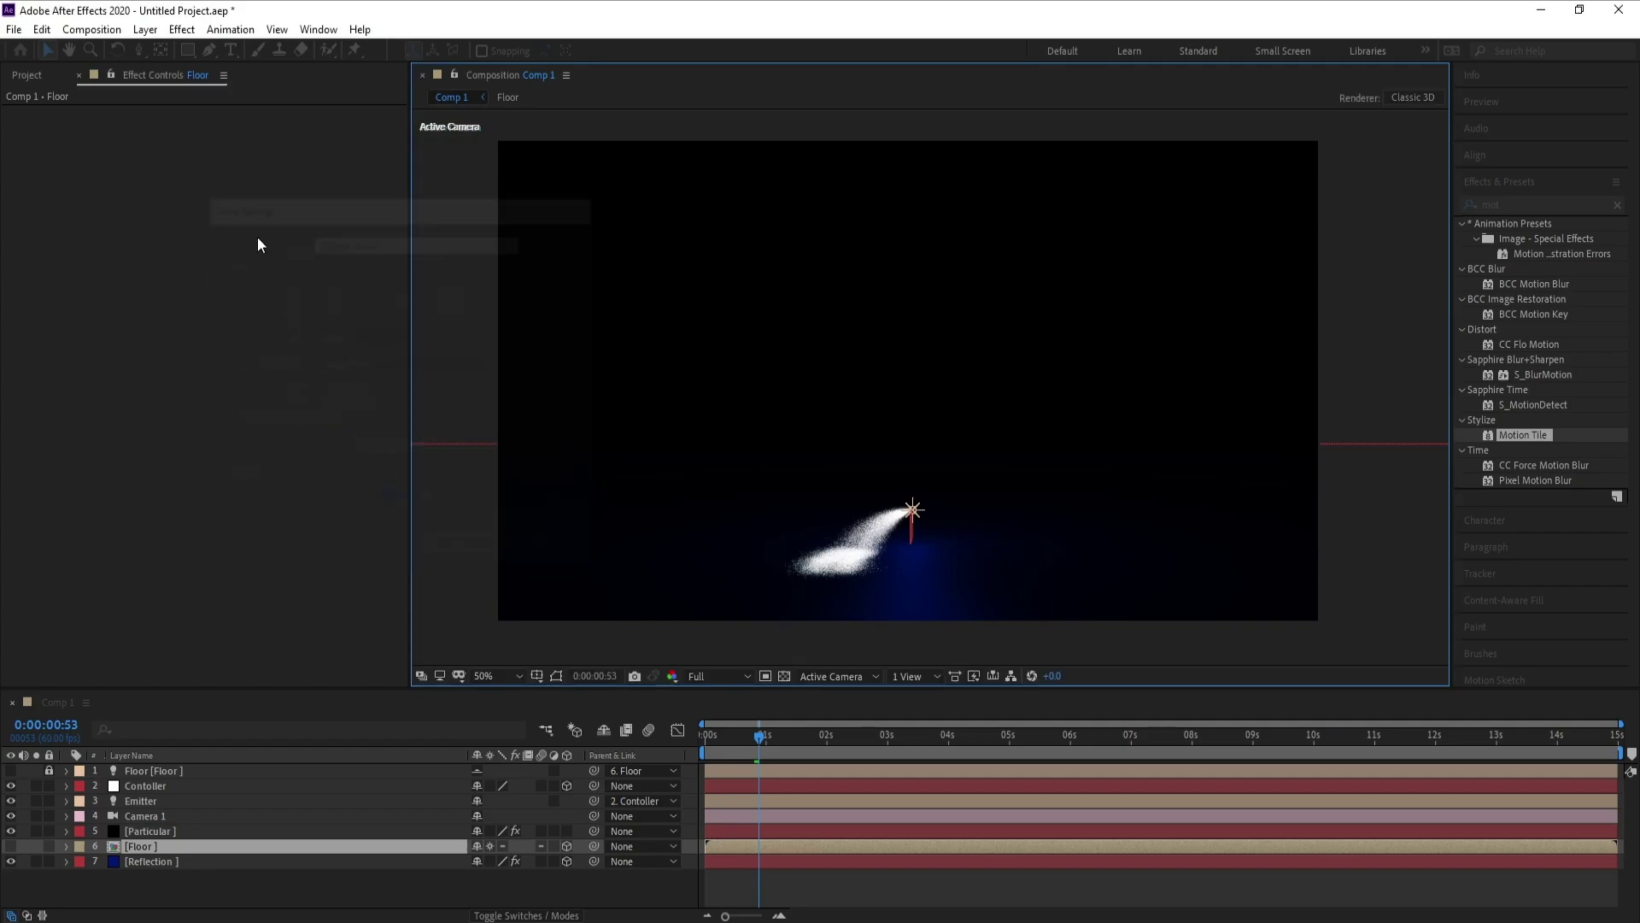
key(Caps_Lock)
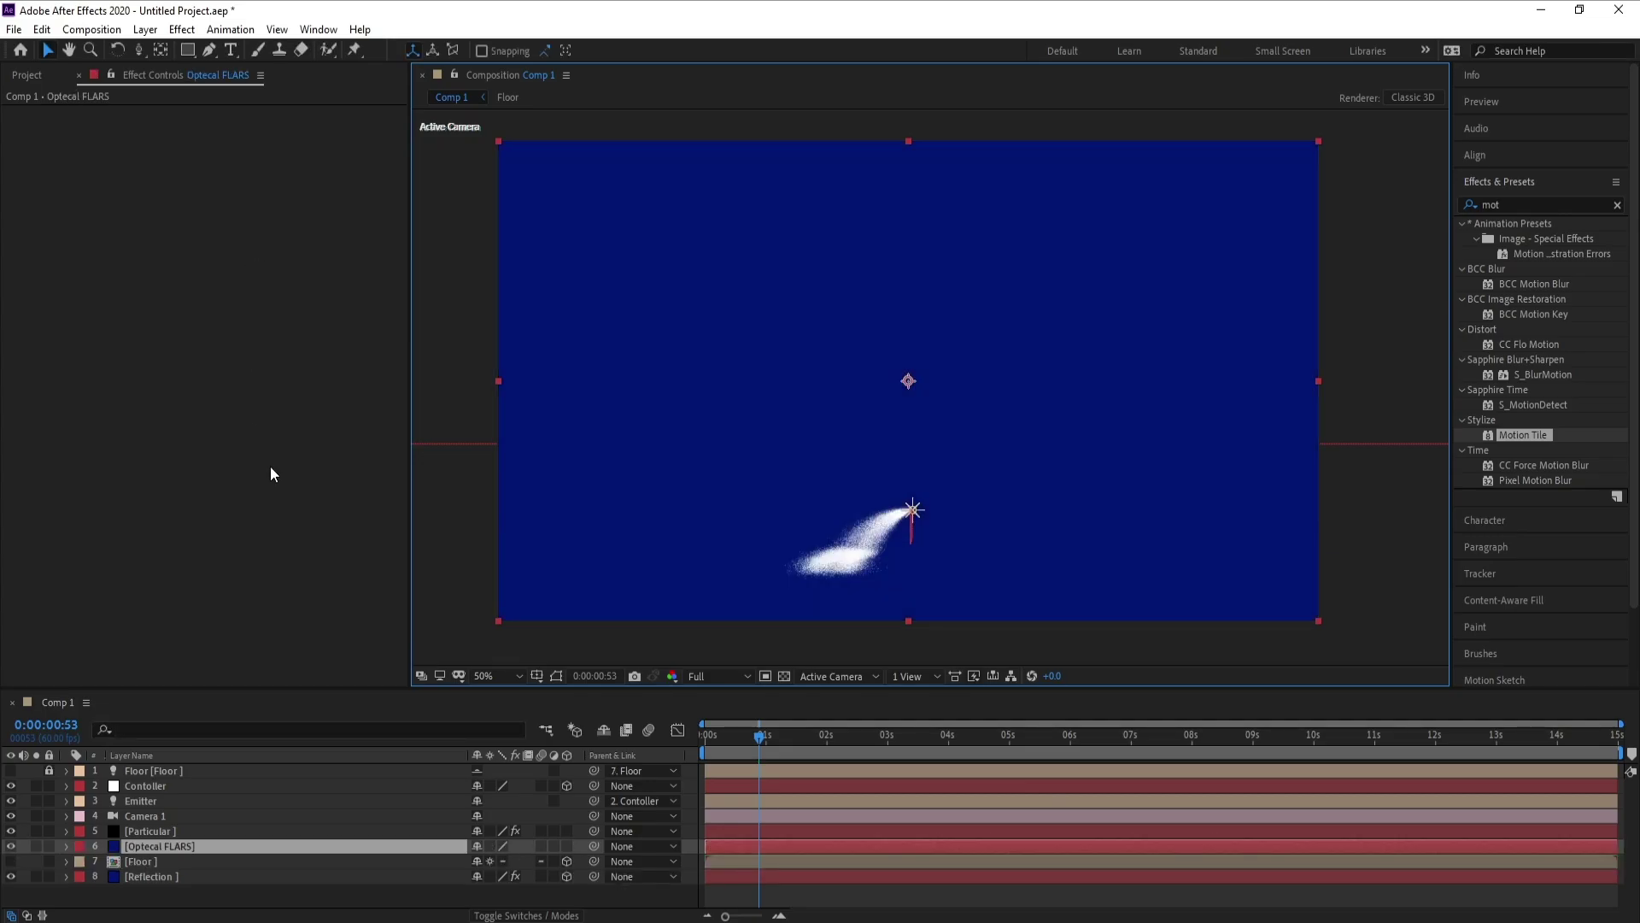
- Apply the Video Copilot Optical Flares effect to the Optecal FLARS layer
click(179, 847)
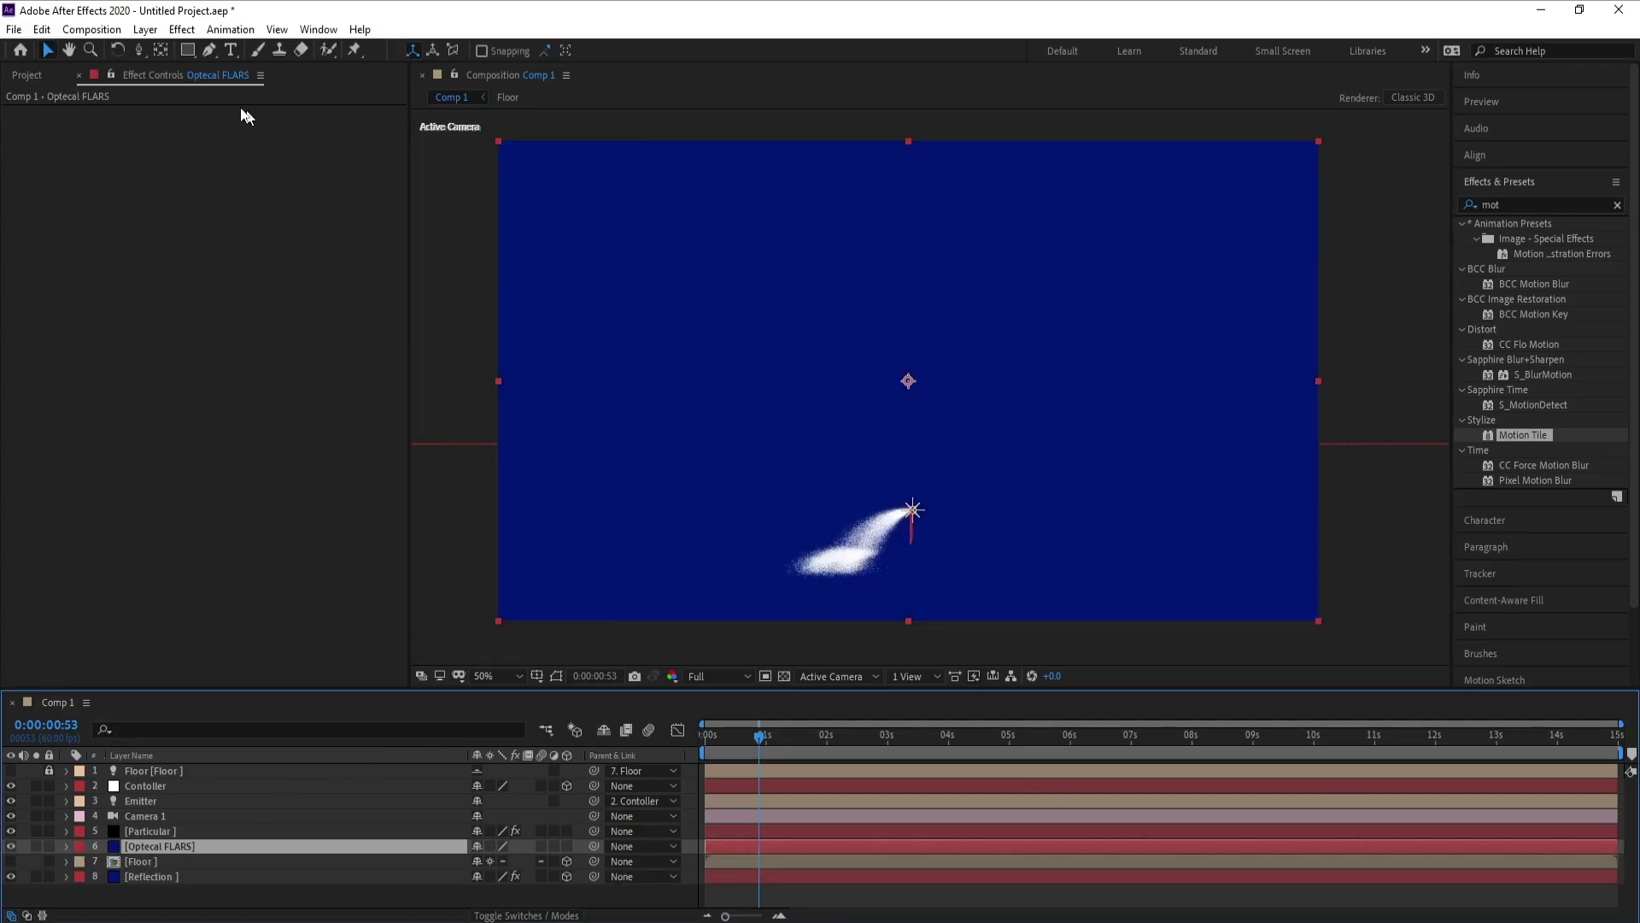
click(183, 30)
mouse_move(444, 200)
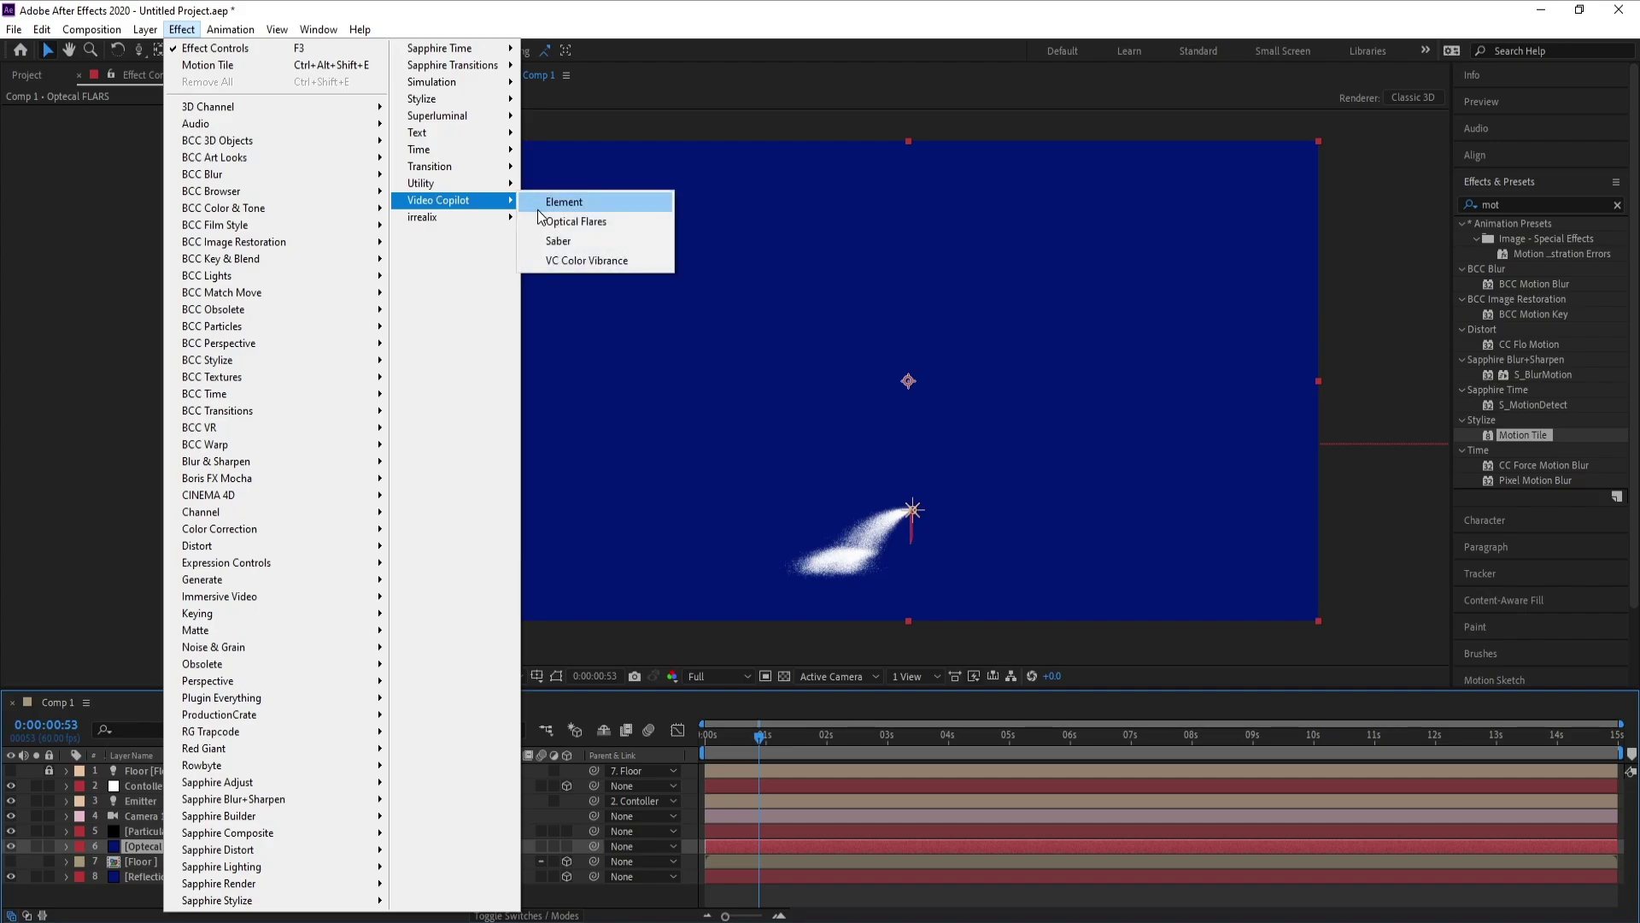
click(574, 221)
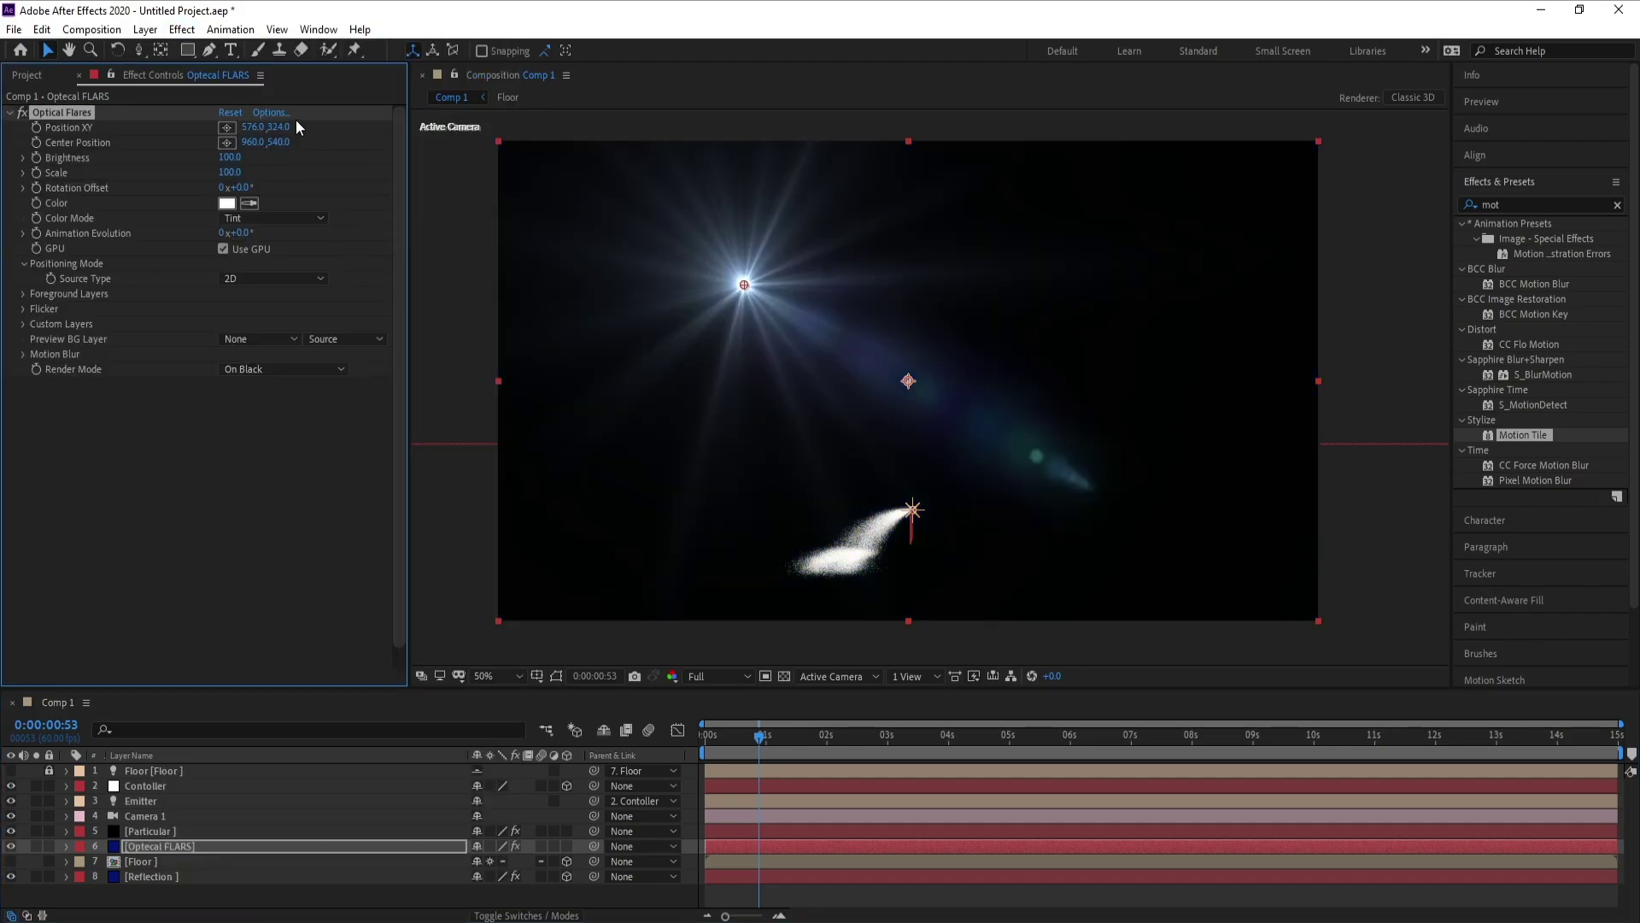
- Open the Optical Flares options and delete every default lens object from the flare stack
click(277, 114)
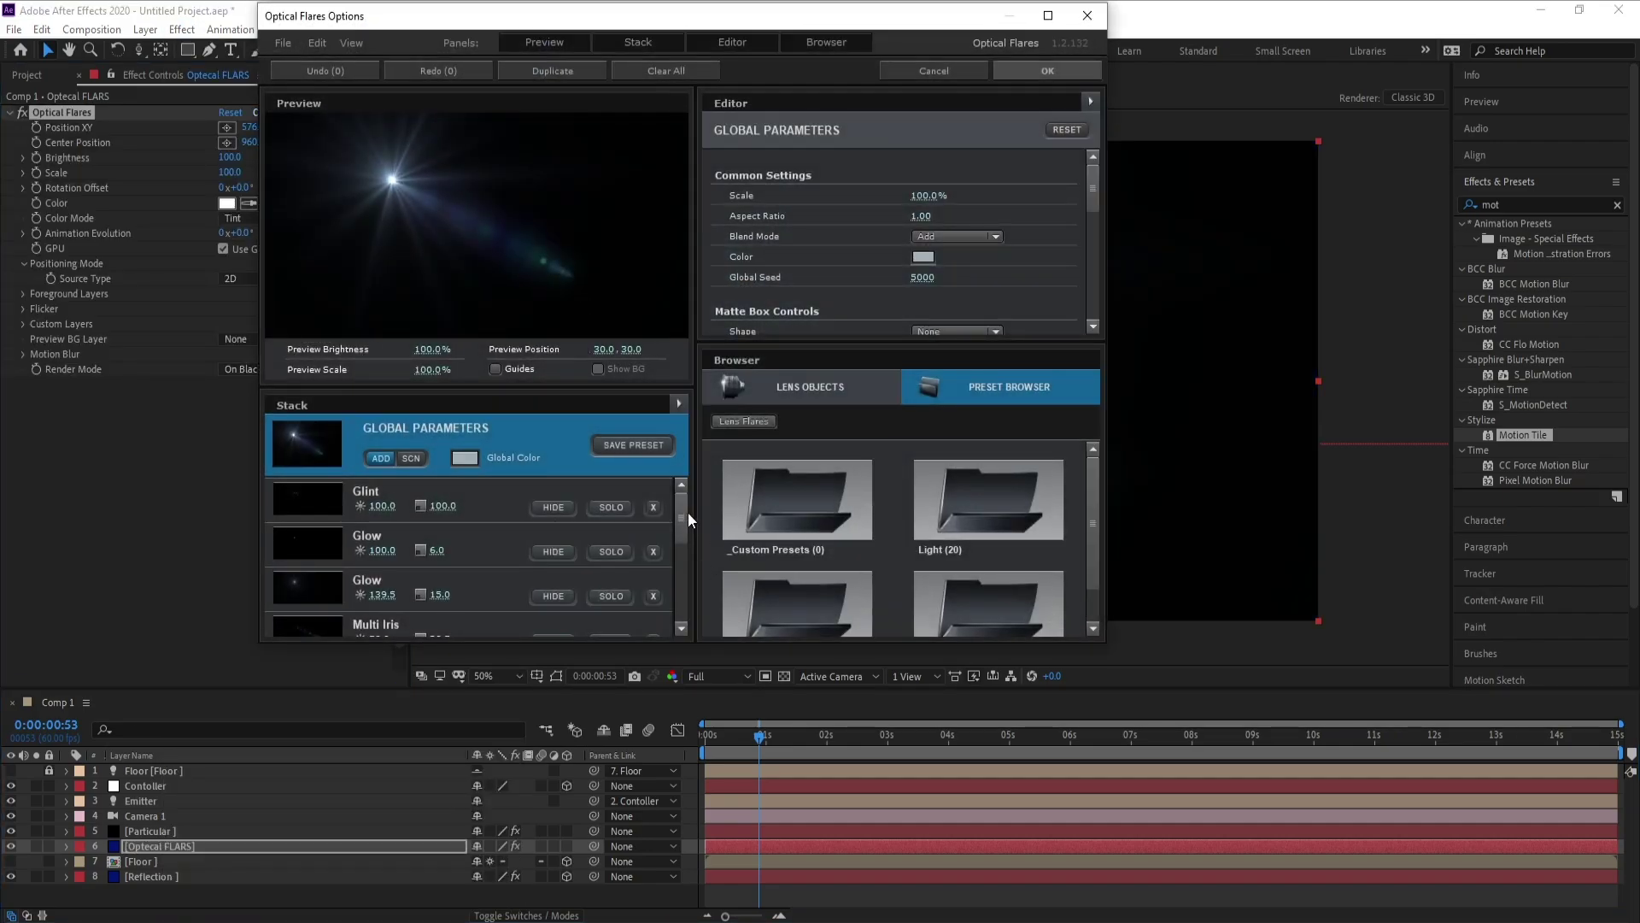
click(656, 507)
click(654, 509)
click(655, 509)
click(655, 510)
click(654, 509)
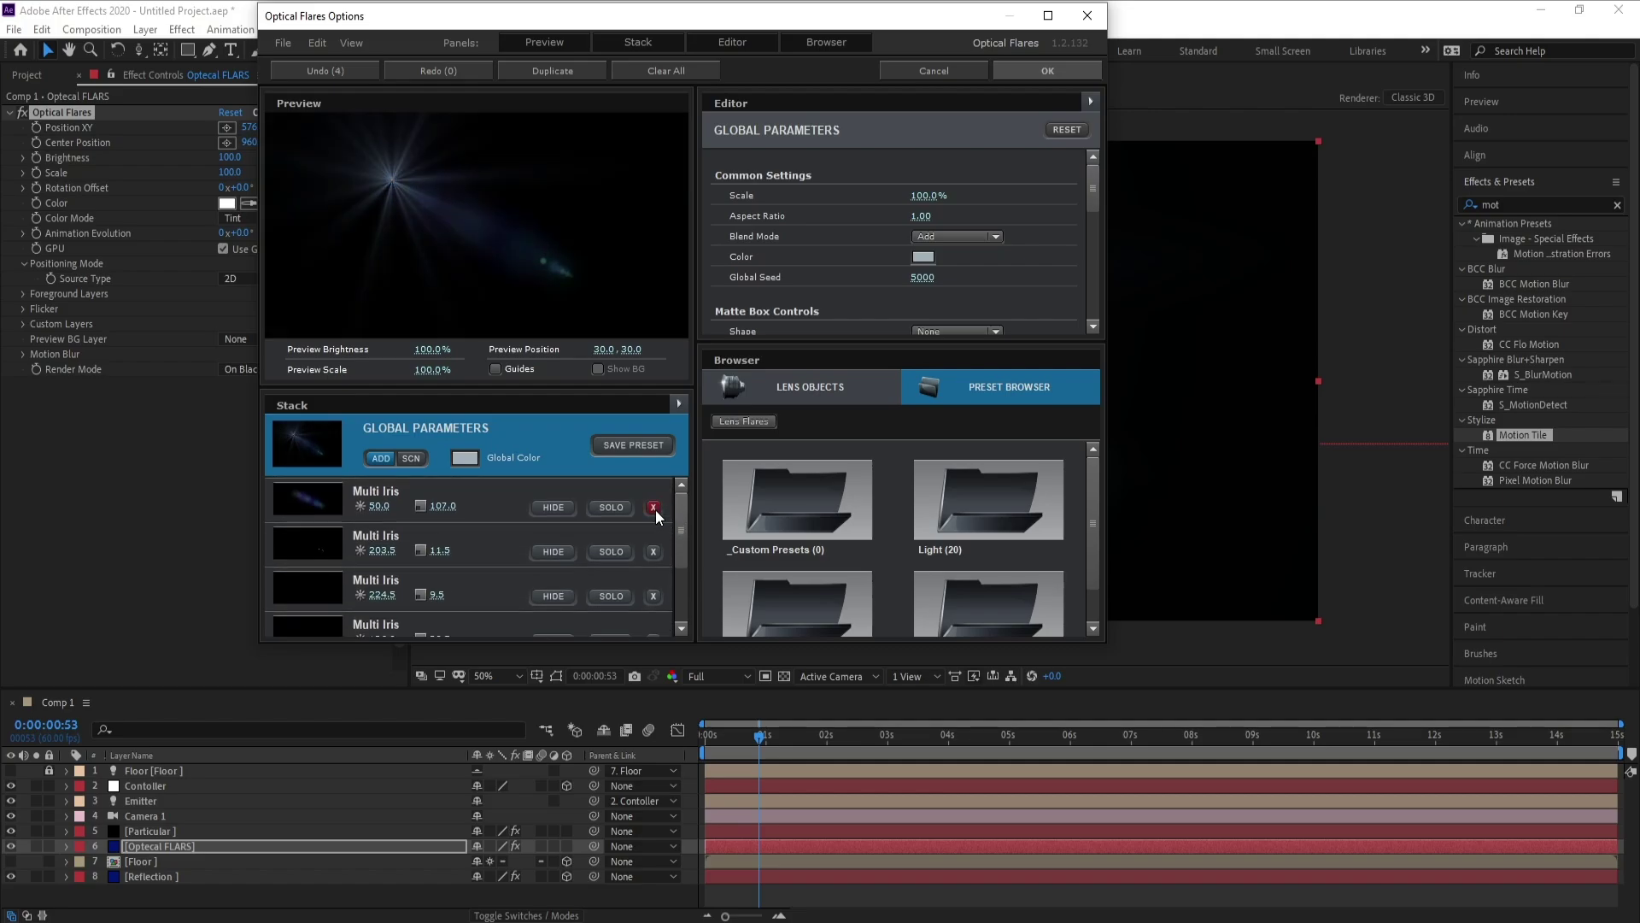
click(654, 509)
click(655, 509)
click(654, 509)
click(655, 509)
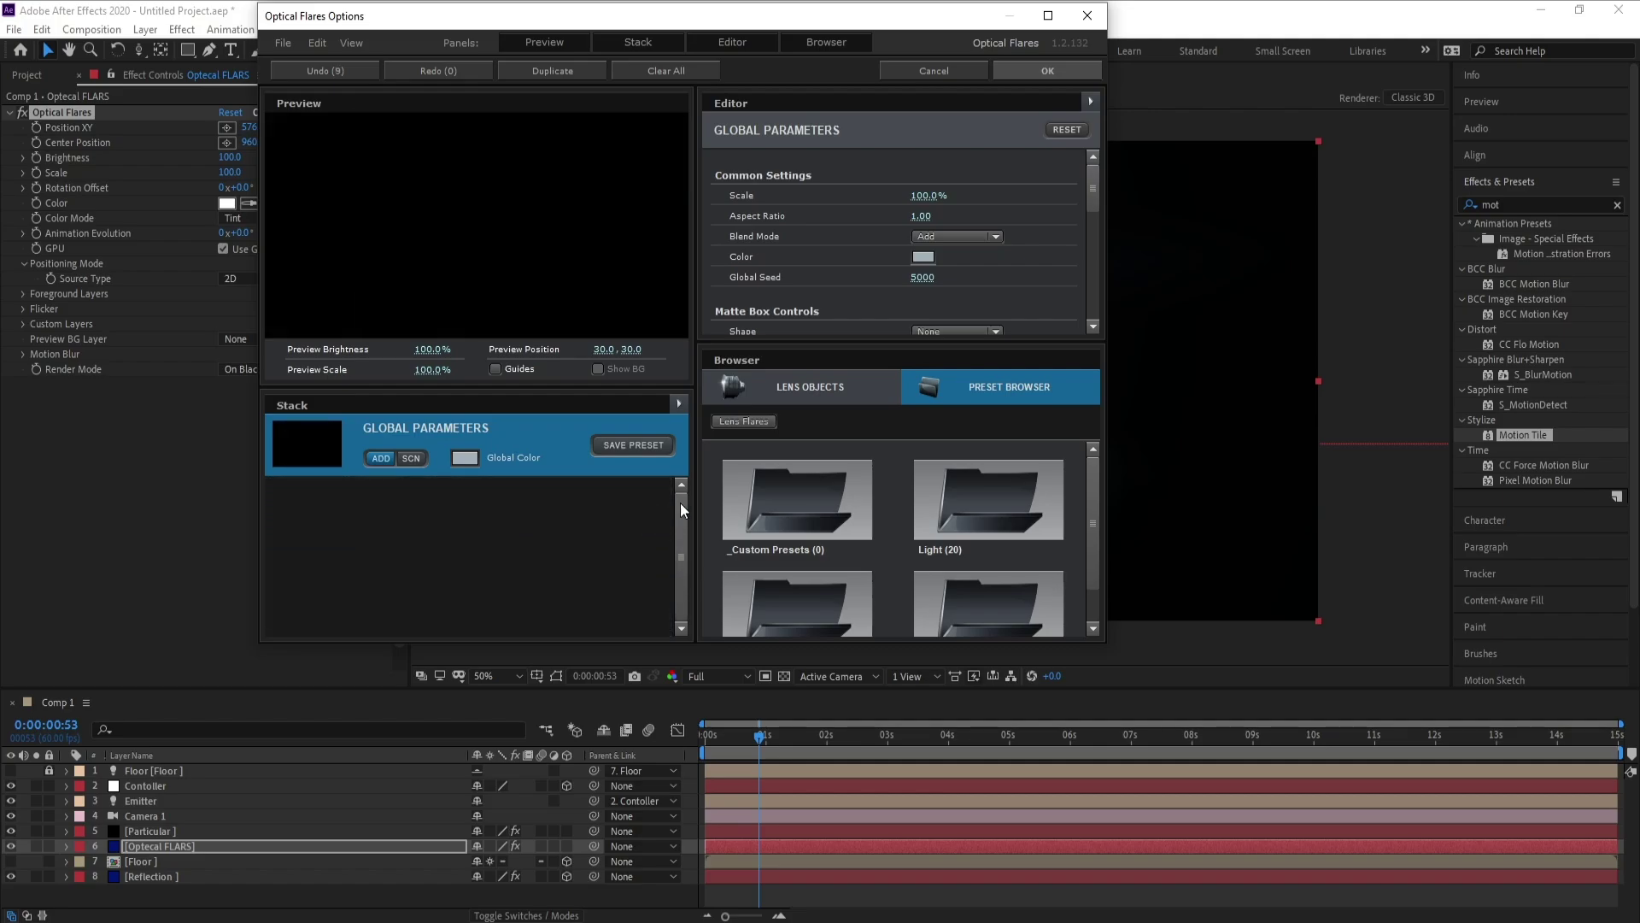
- Add a Glow and a Streak lens object to the empty flare stack
click(832, 393)
click(802, 515)
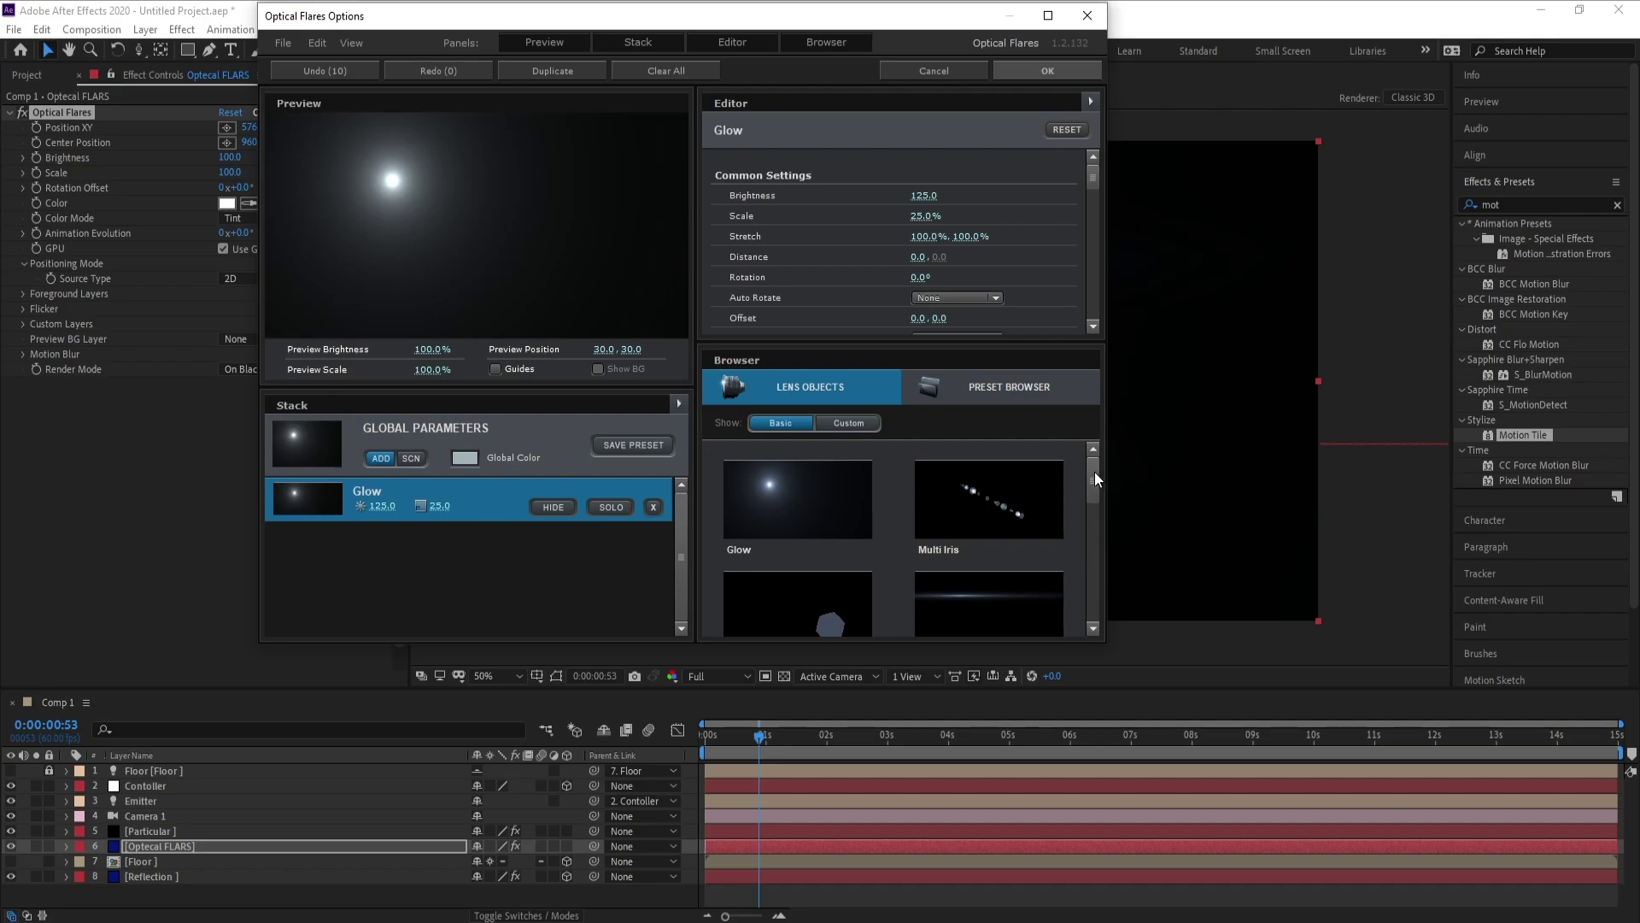
scroll(1094, 472, down, 1)
click(997, 549)
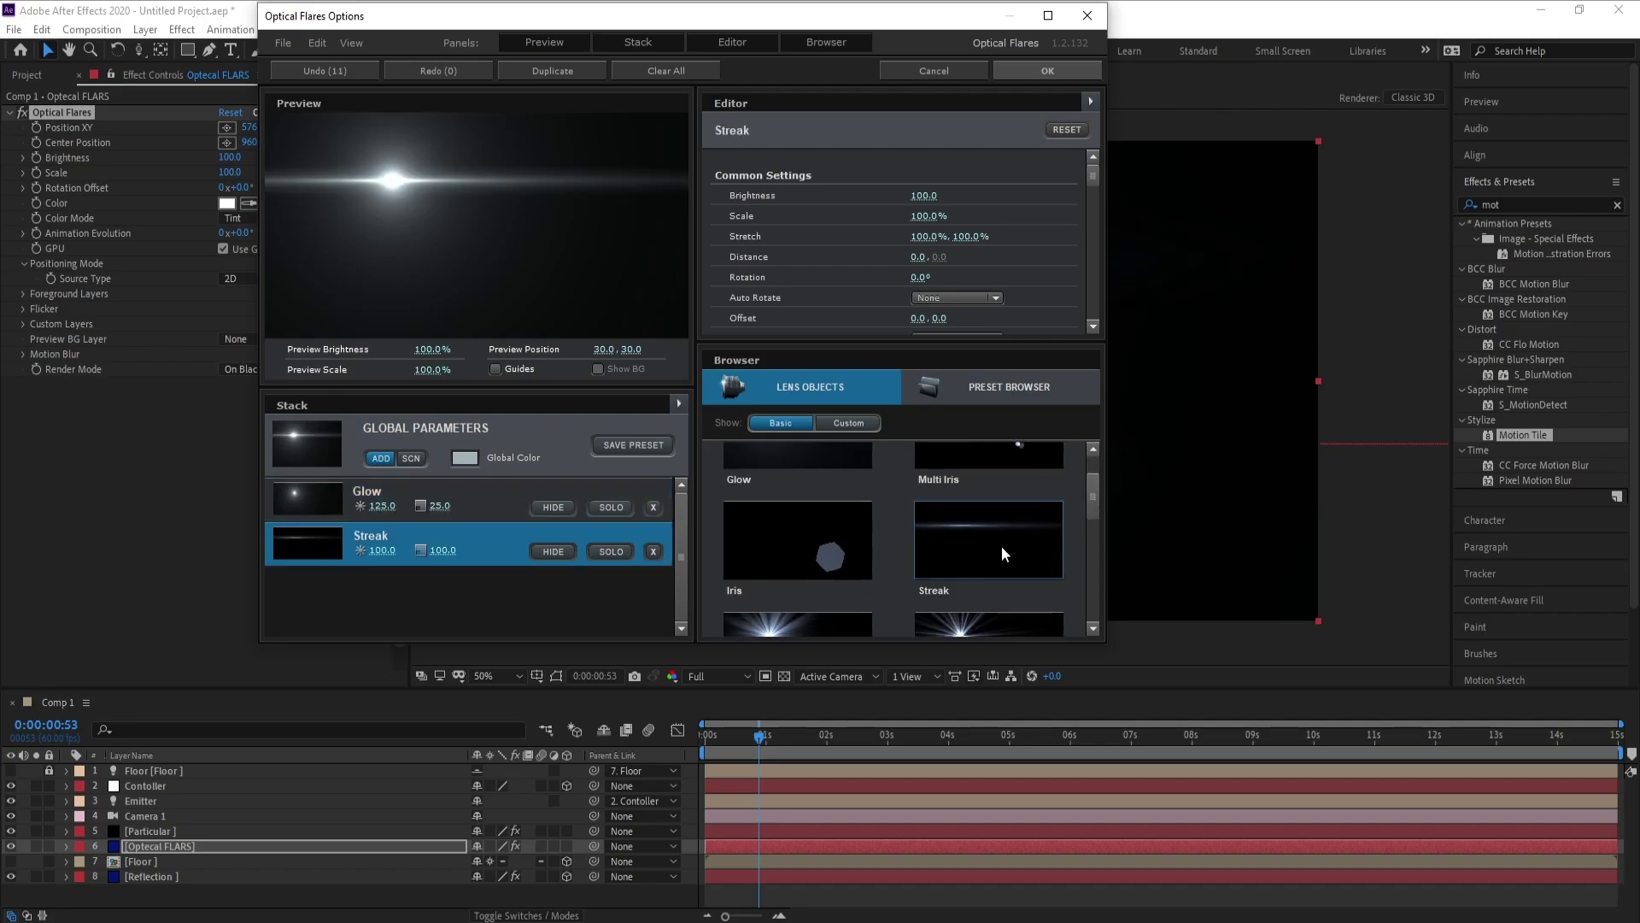
- Set the flare's global color to light blue 70A6FF and accept the Optical Flares options
click(475, 460)
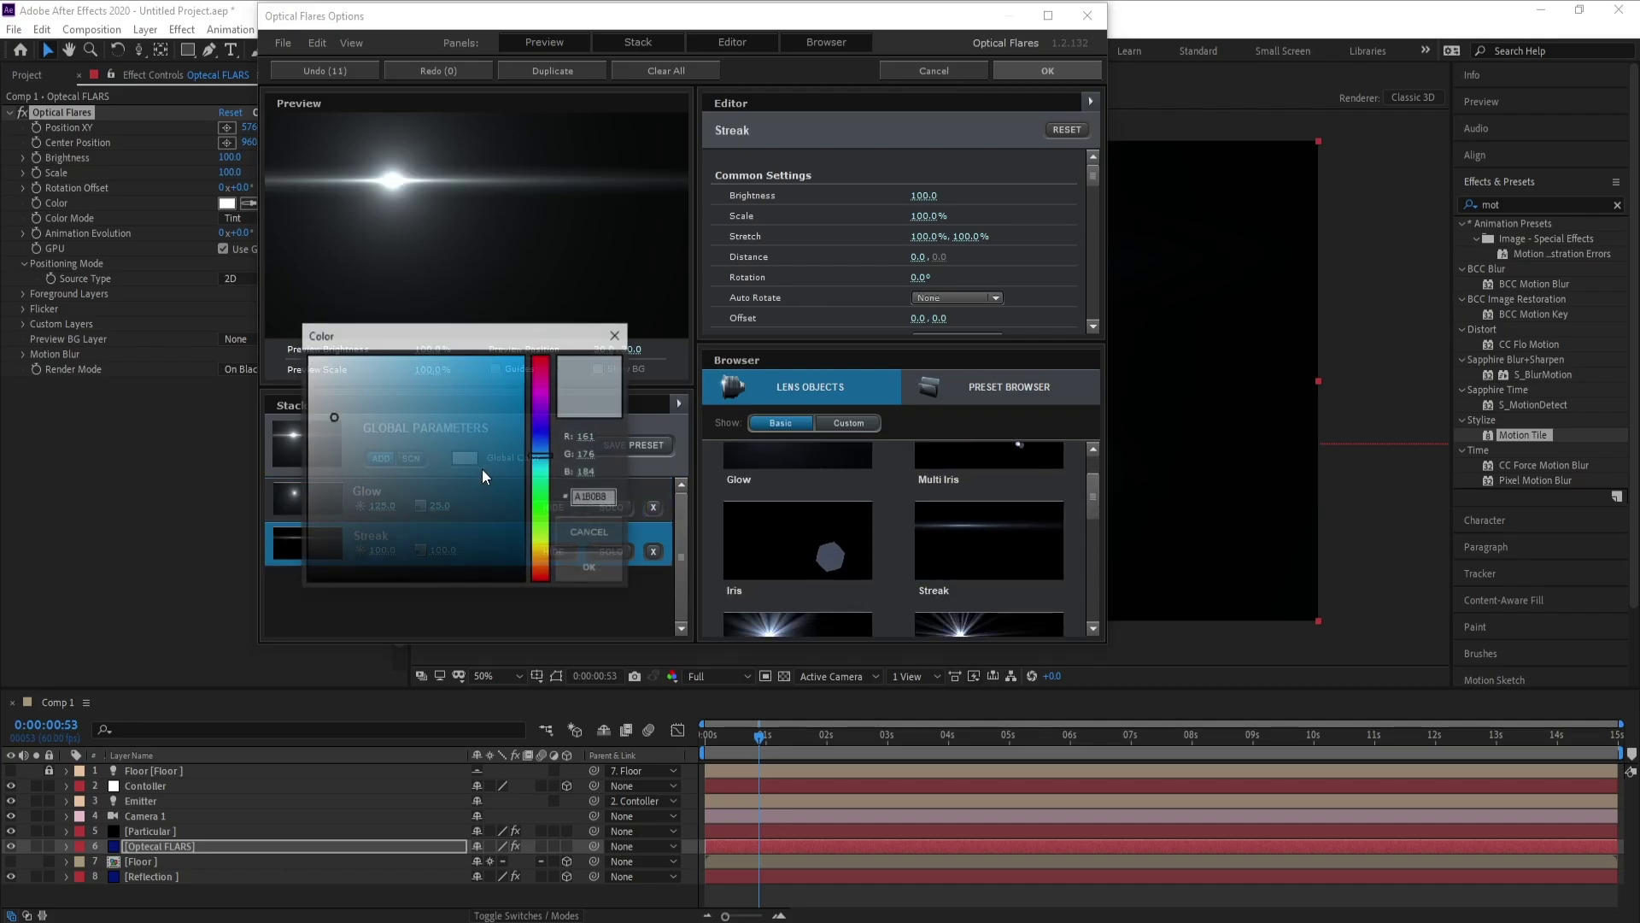
click(546, 452)
drag(449, 408, 477, 388)
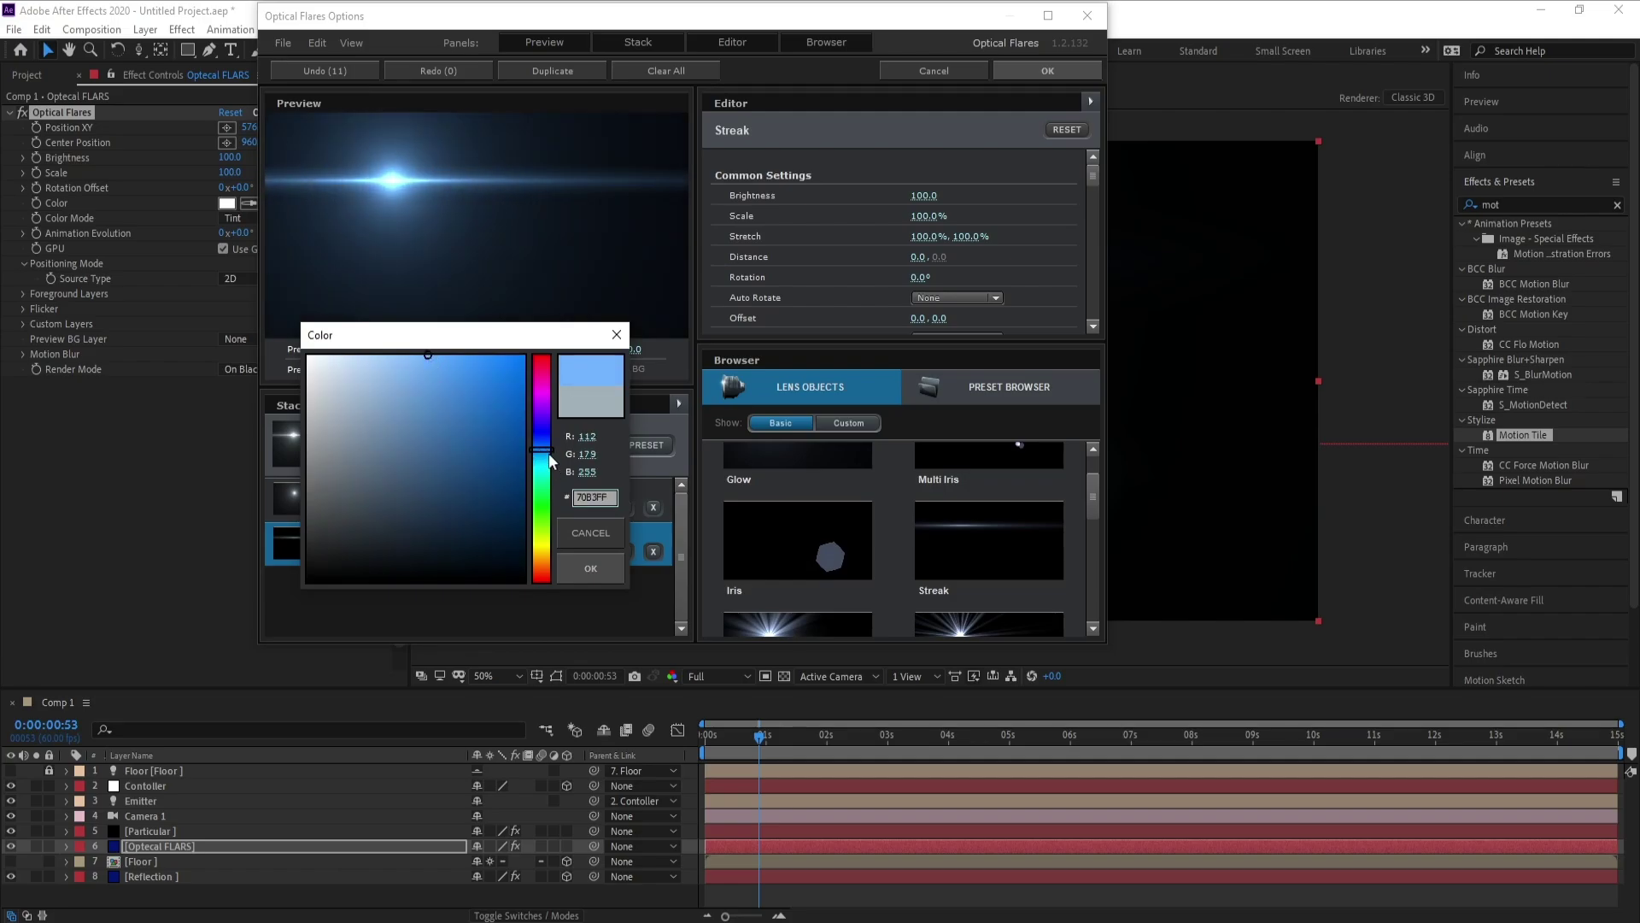
drag(548, 455, 544, 448)
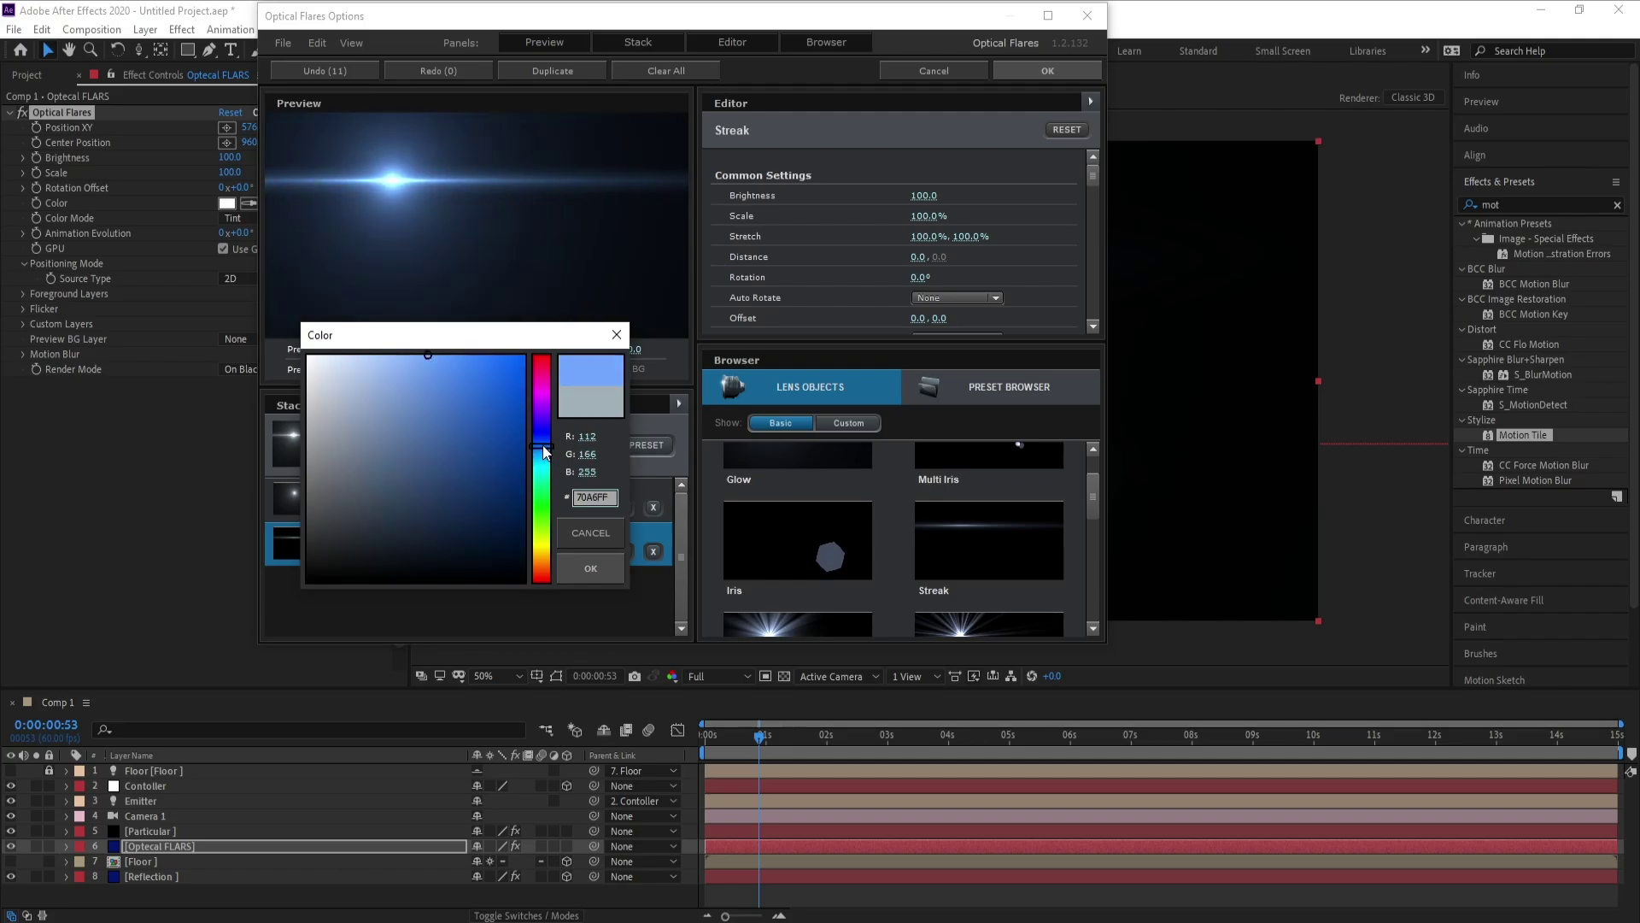
click(617, 568)
click(1054, 75)
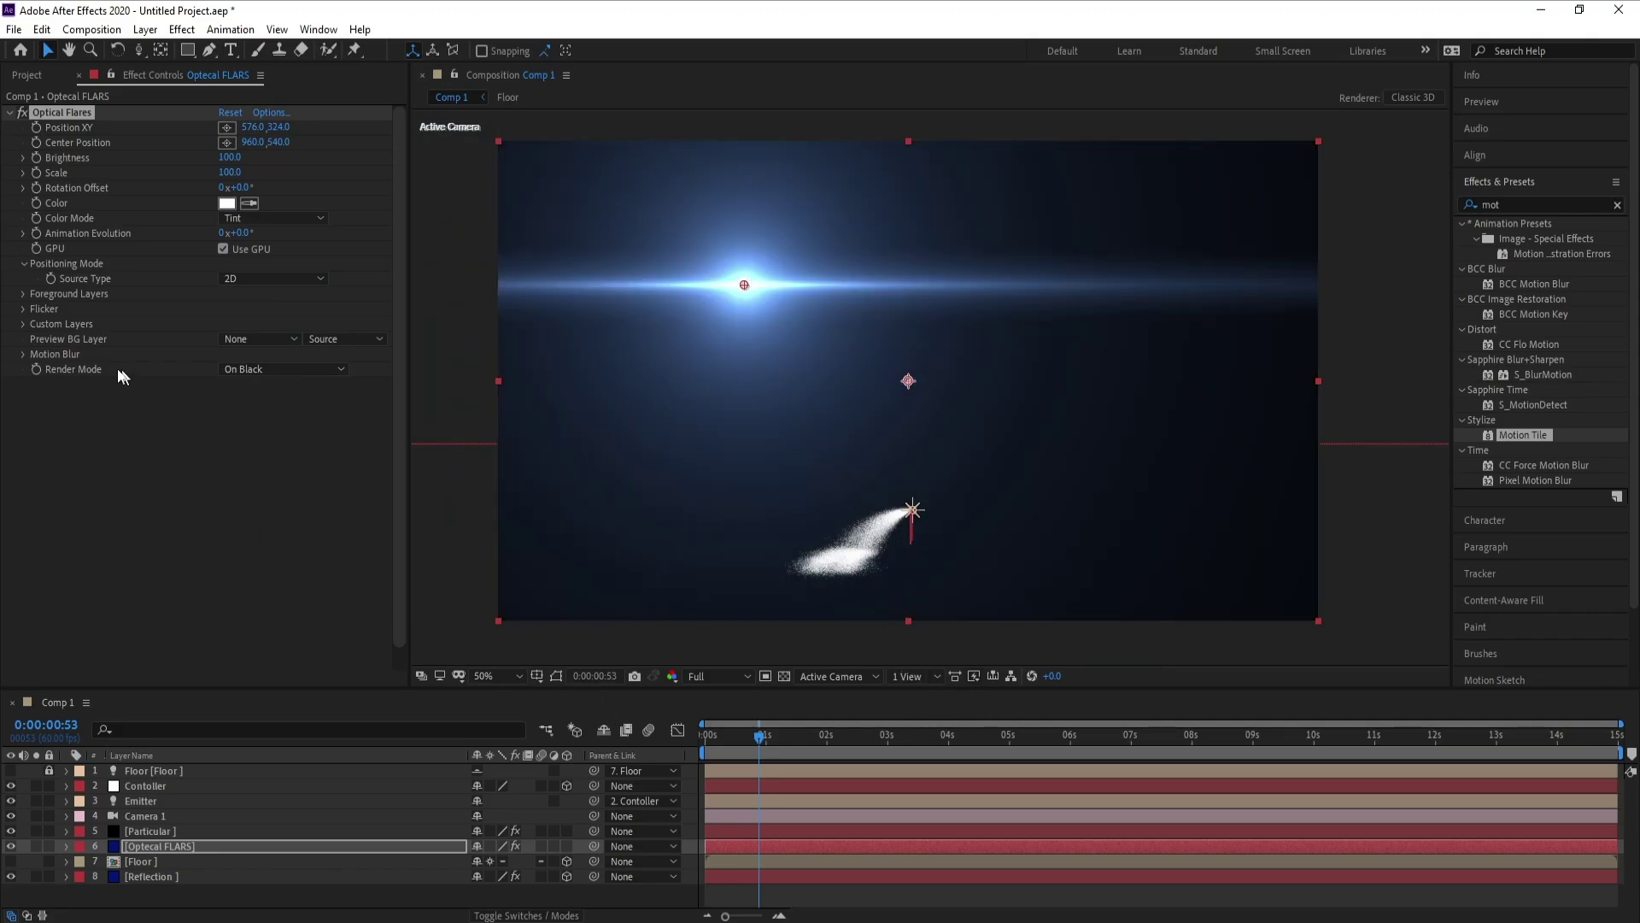
- Set the Optical Flares positioning source type to Track Lights and collapse the layer's expanded properties
click(272, 280)
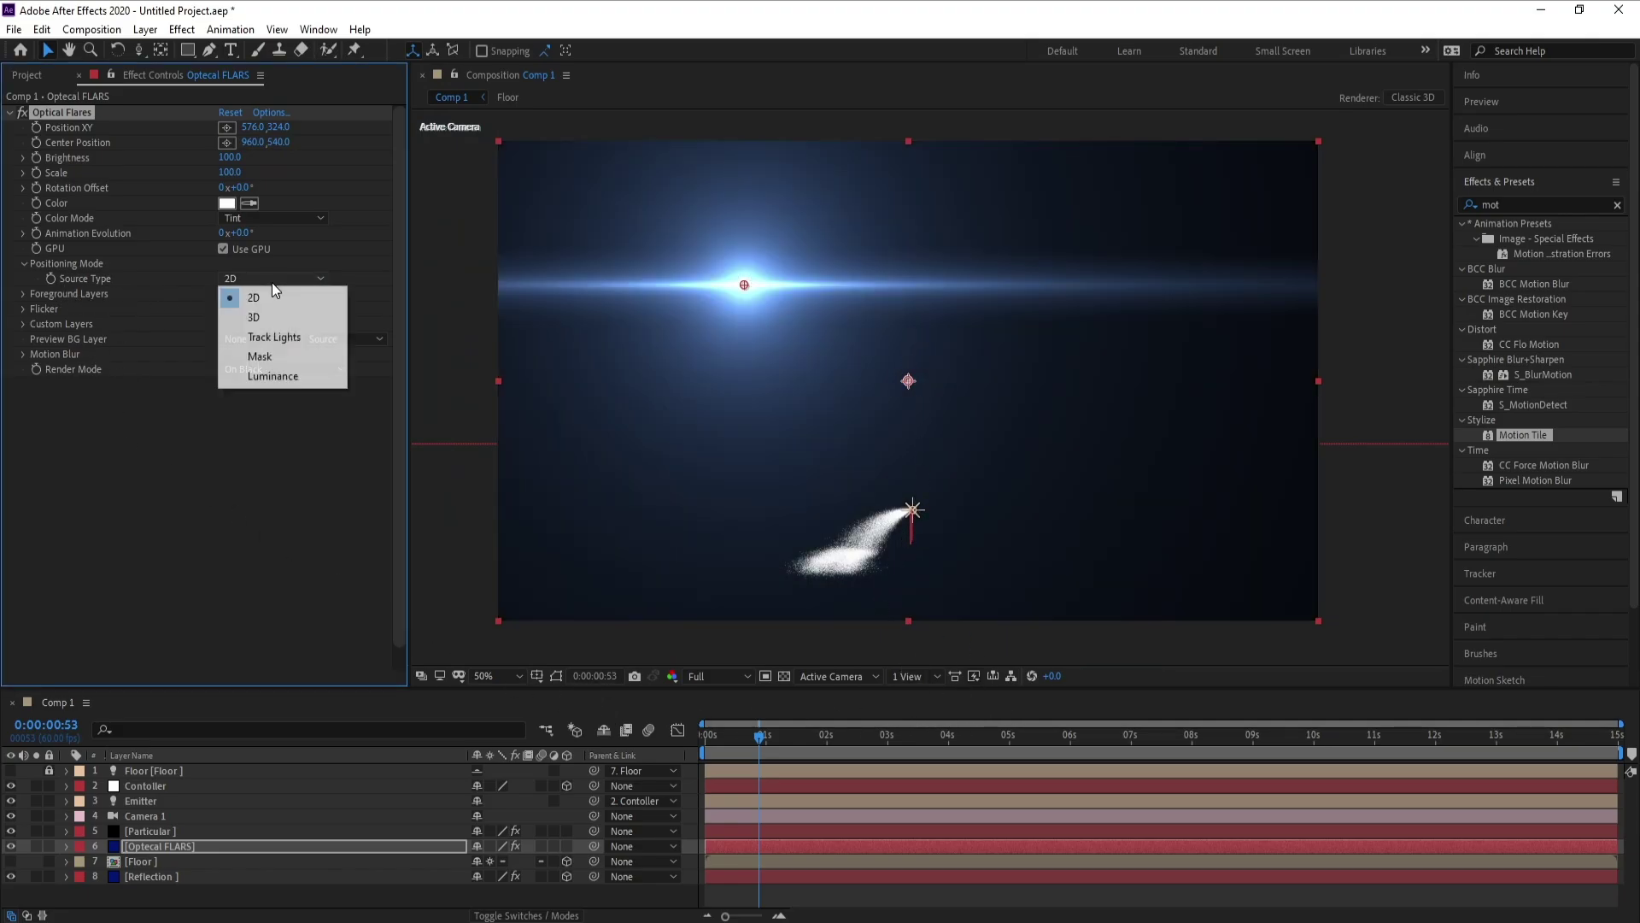
click(273, 340)
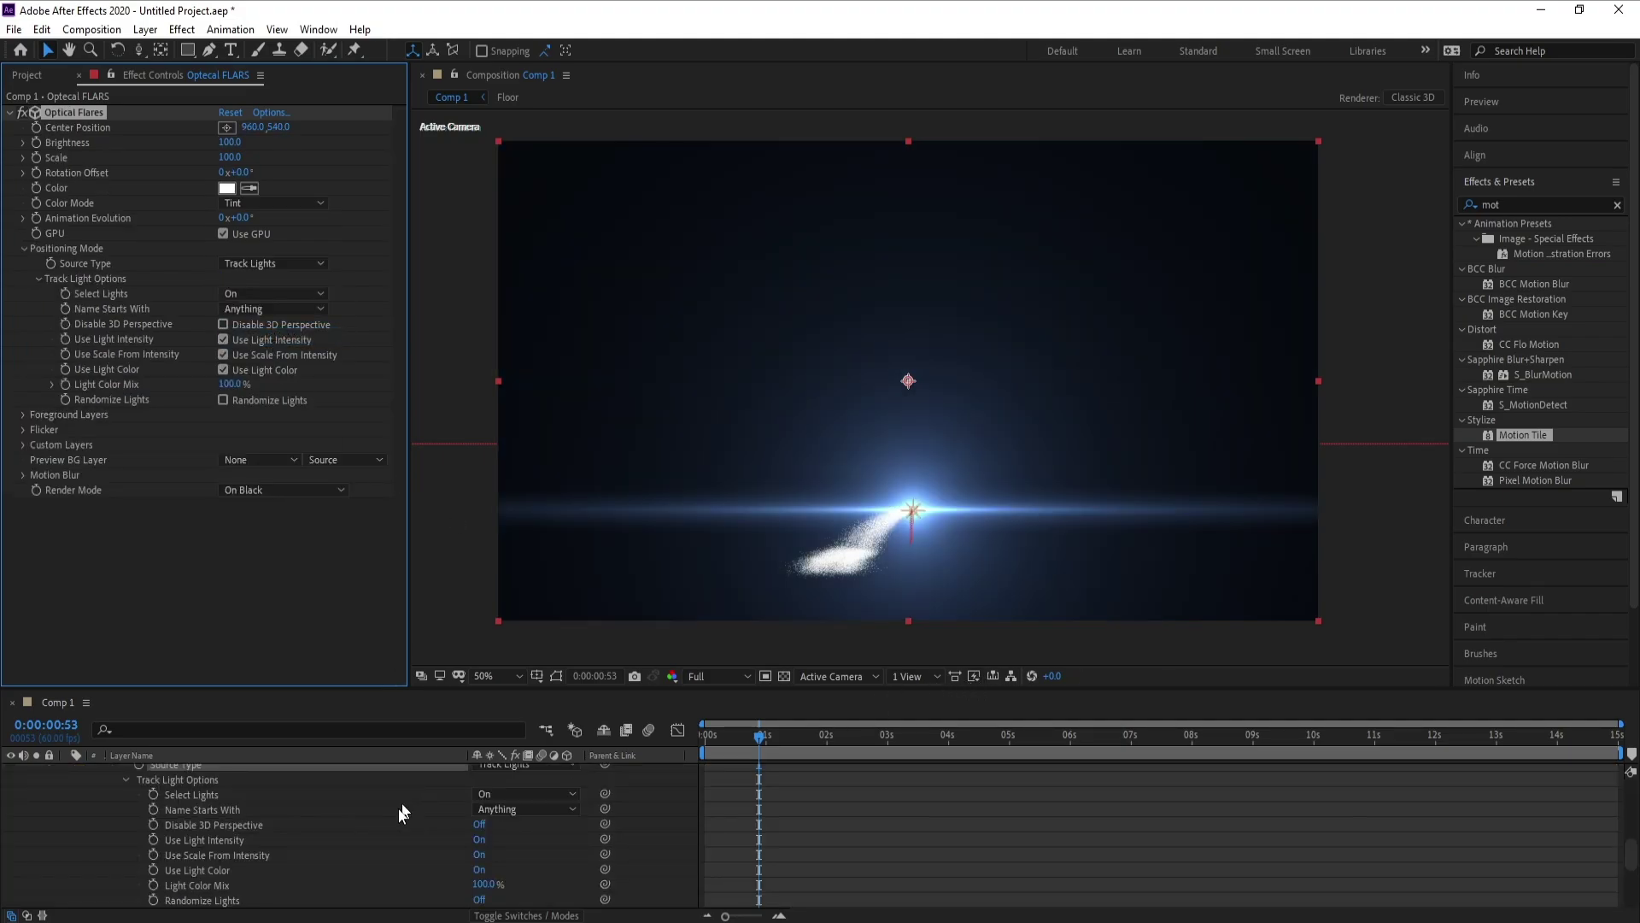
scroll(380, 828, up, 3)
scroll(355, 850, up, 2)
click(65, 765)
- Set the Optecal FLARS layer's blending mode to Screen and check the flare along the spiral up to 0:00:03:10
click(172, 849)
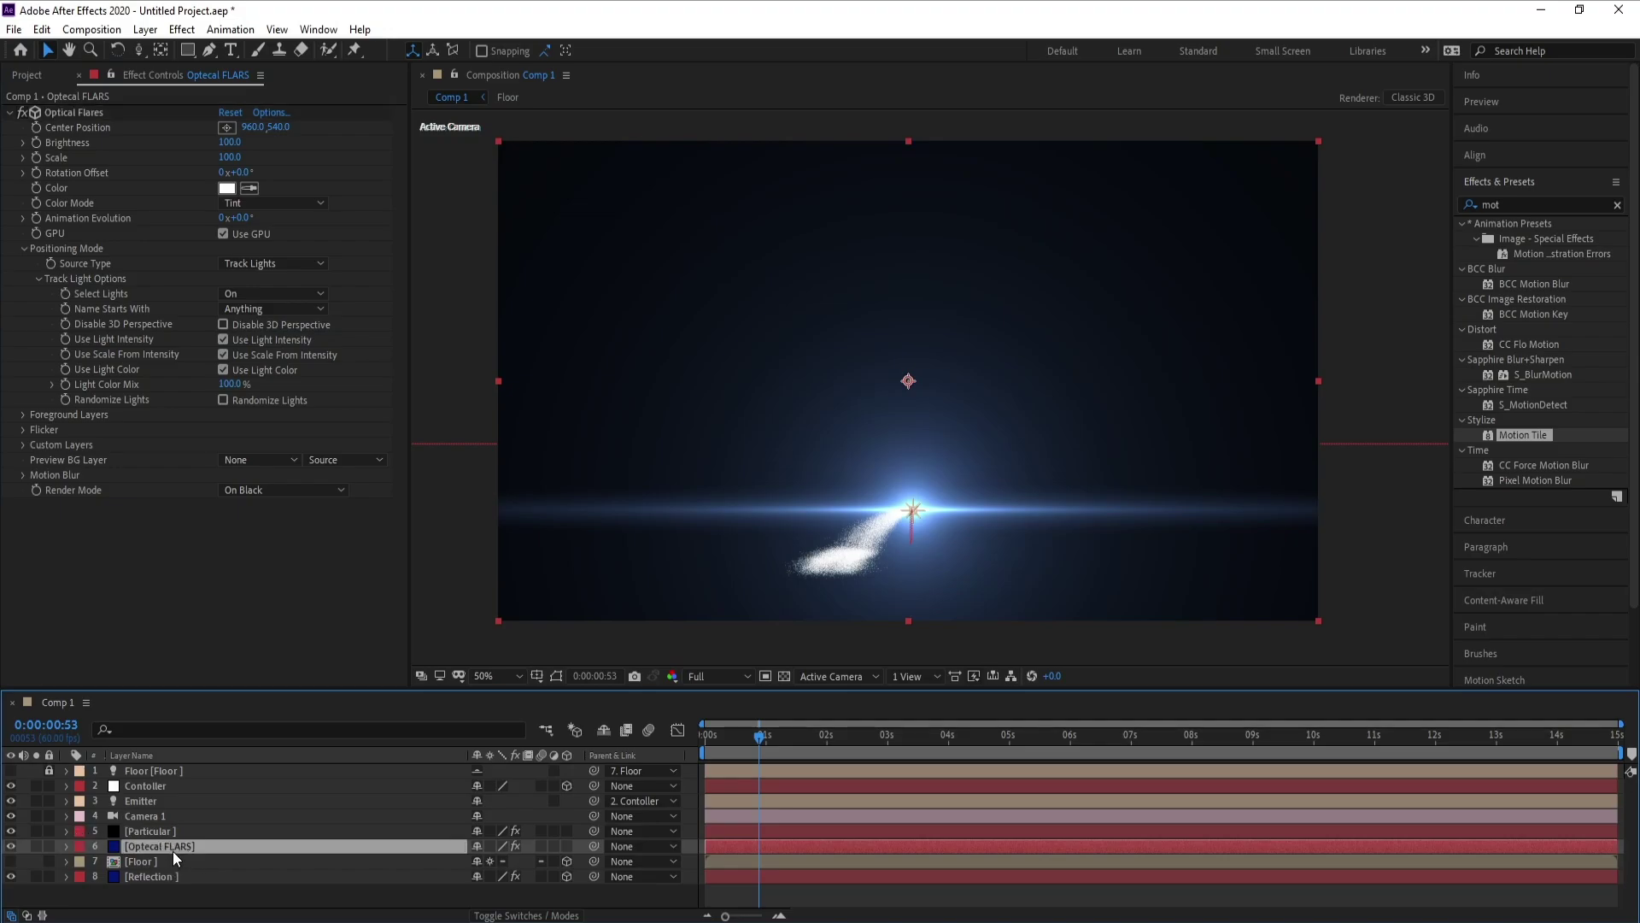
click(526, 915)
click(494, 846)
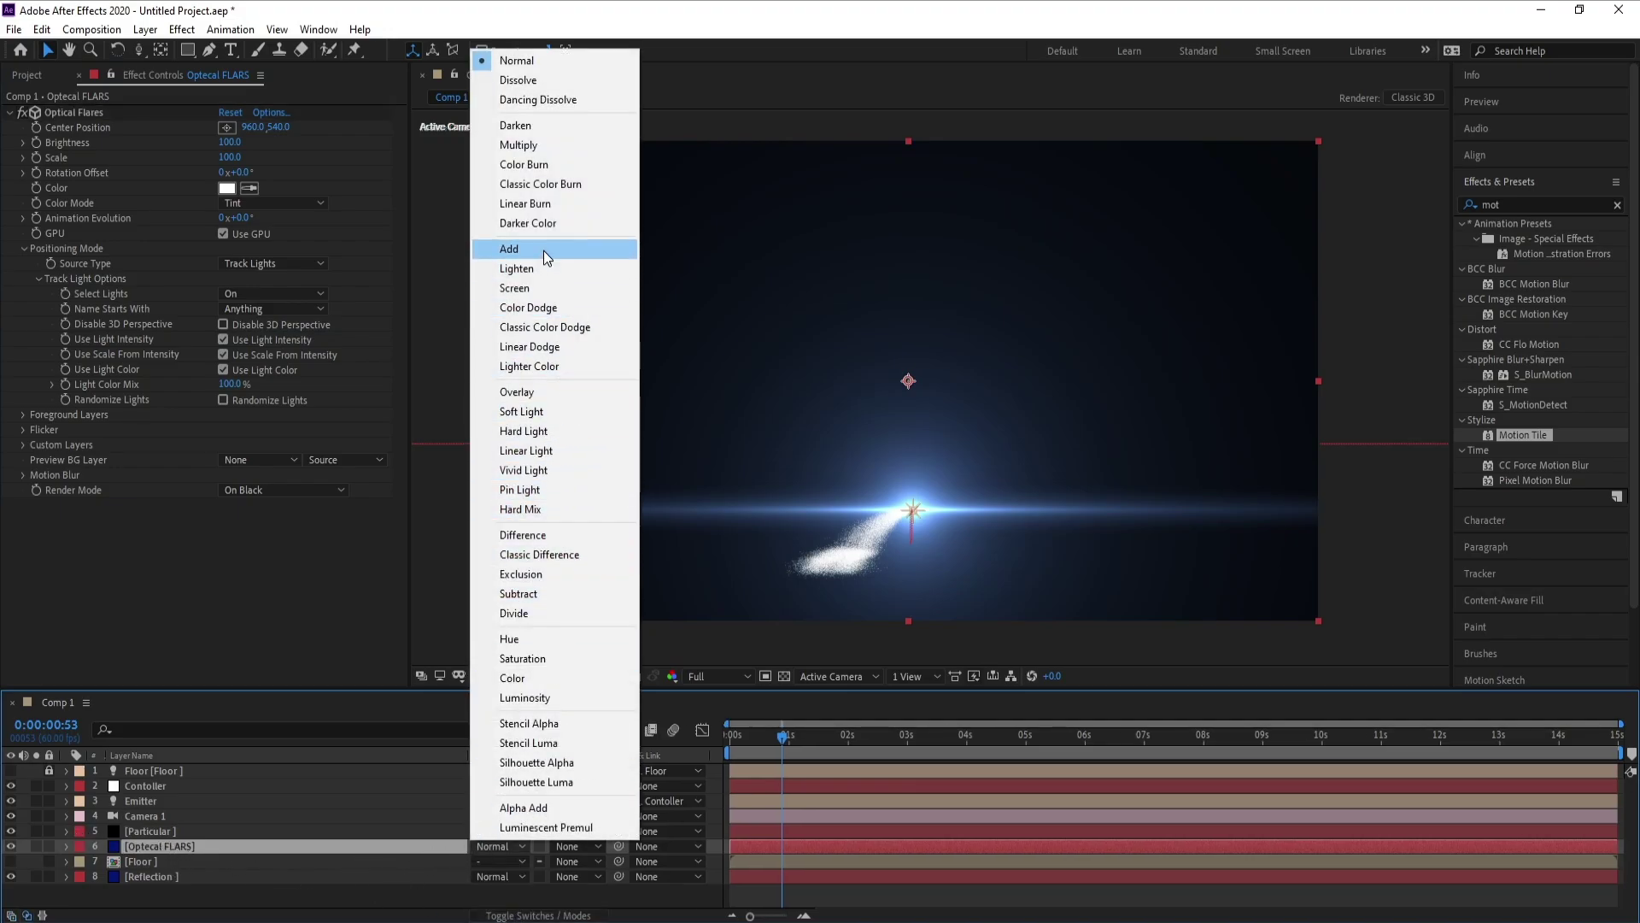
click(538, 288)
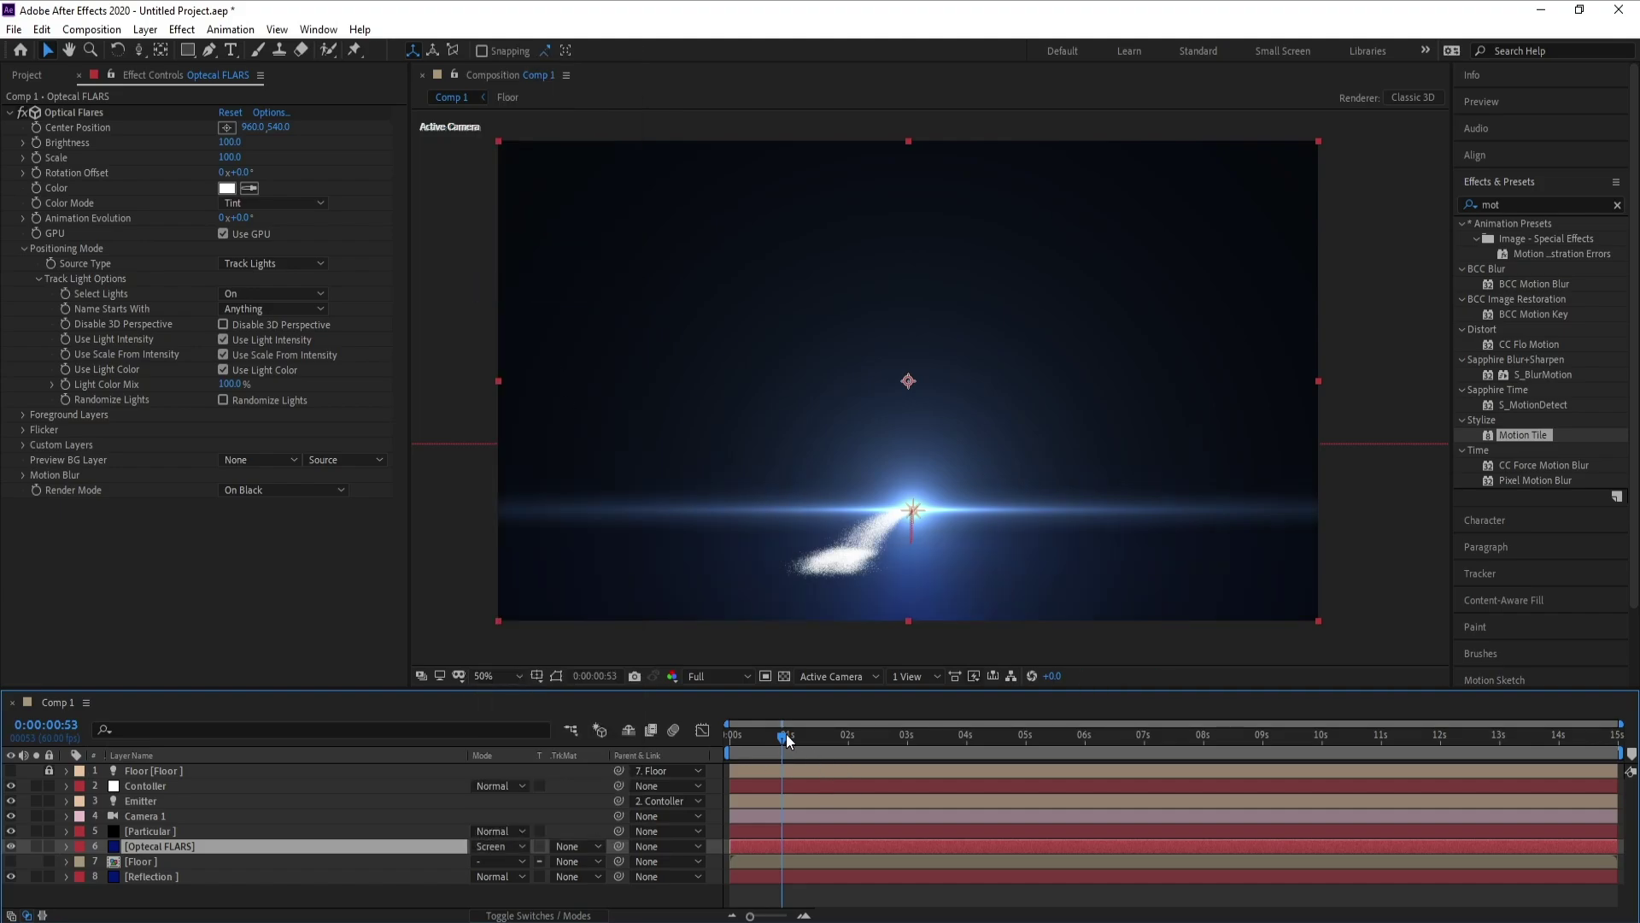
drag(783, 734, 833, 735)
click(864, 735)
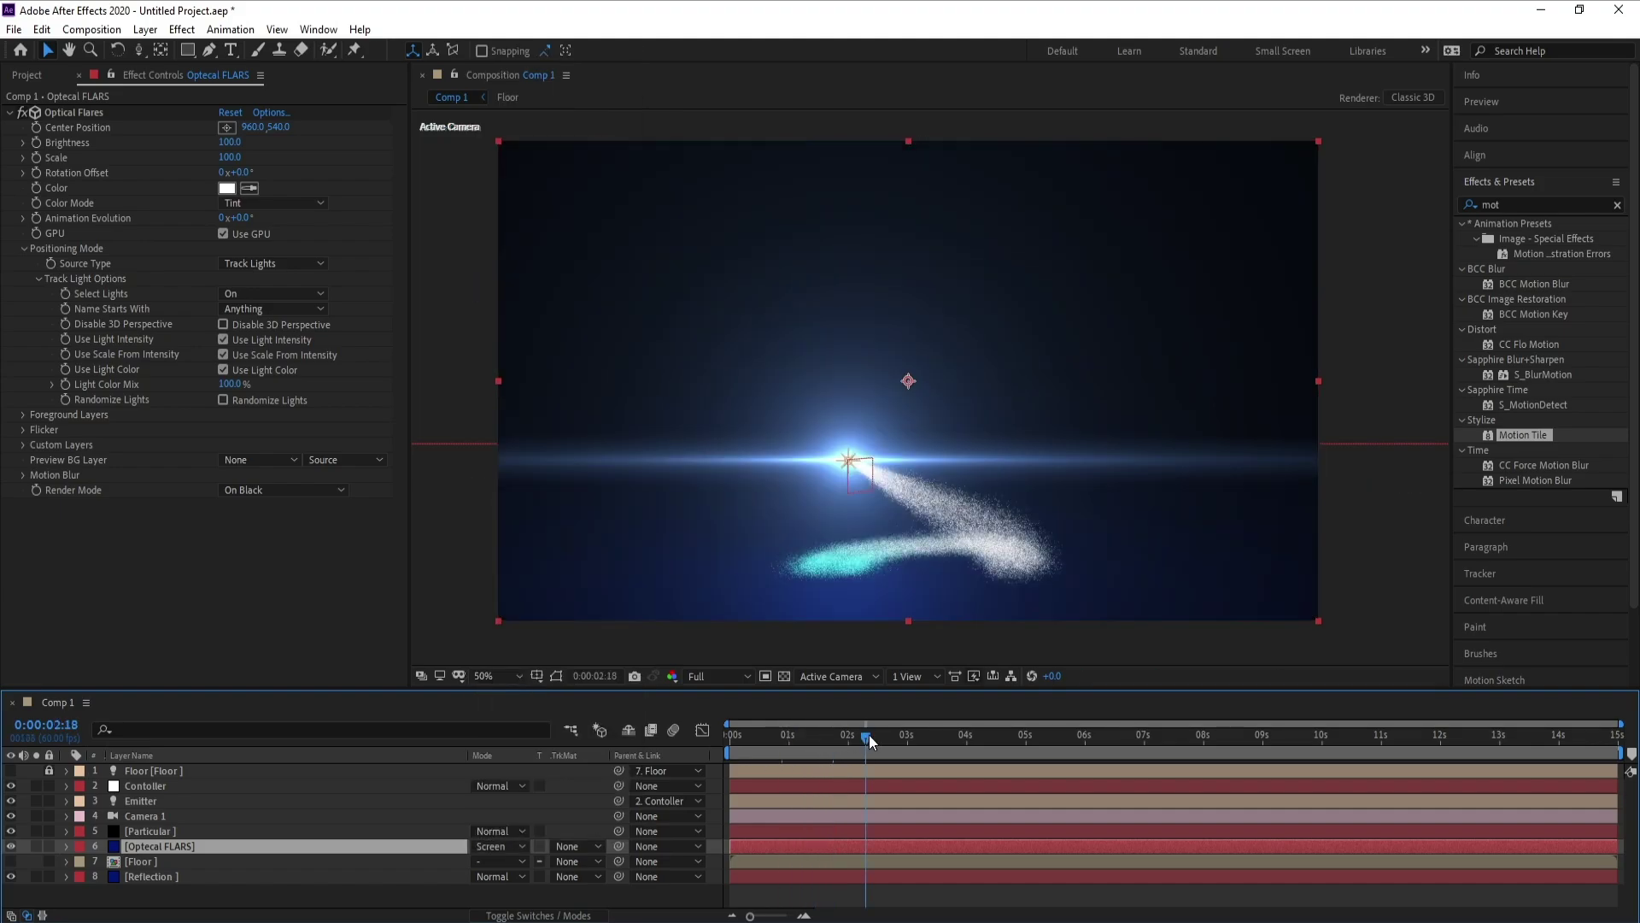
click(917, 732)
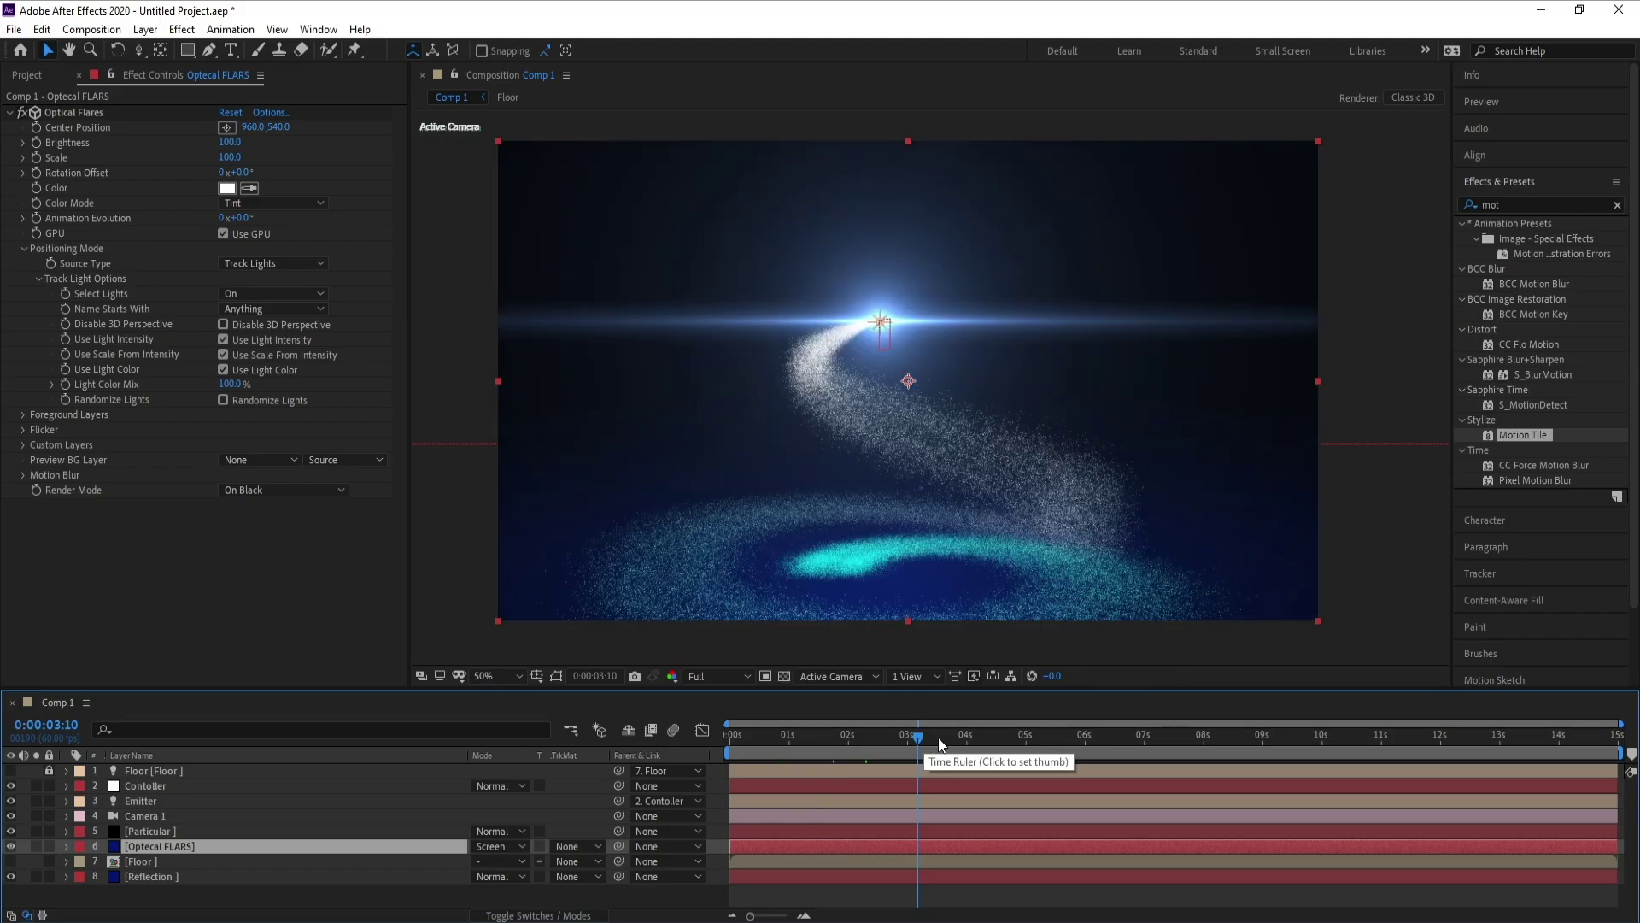
- Set the Optical Flares brightness to 10
click(229, 141)
text(0)
key(Return)
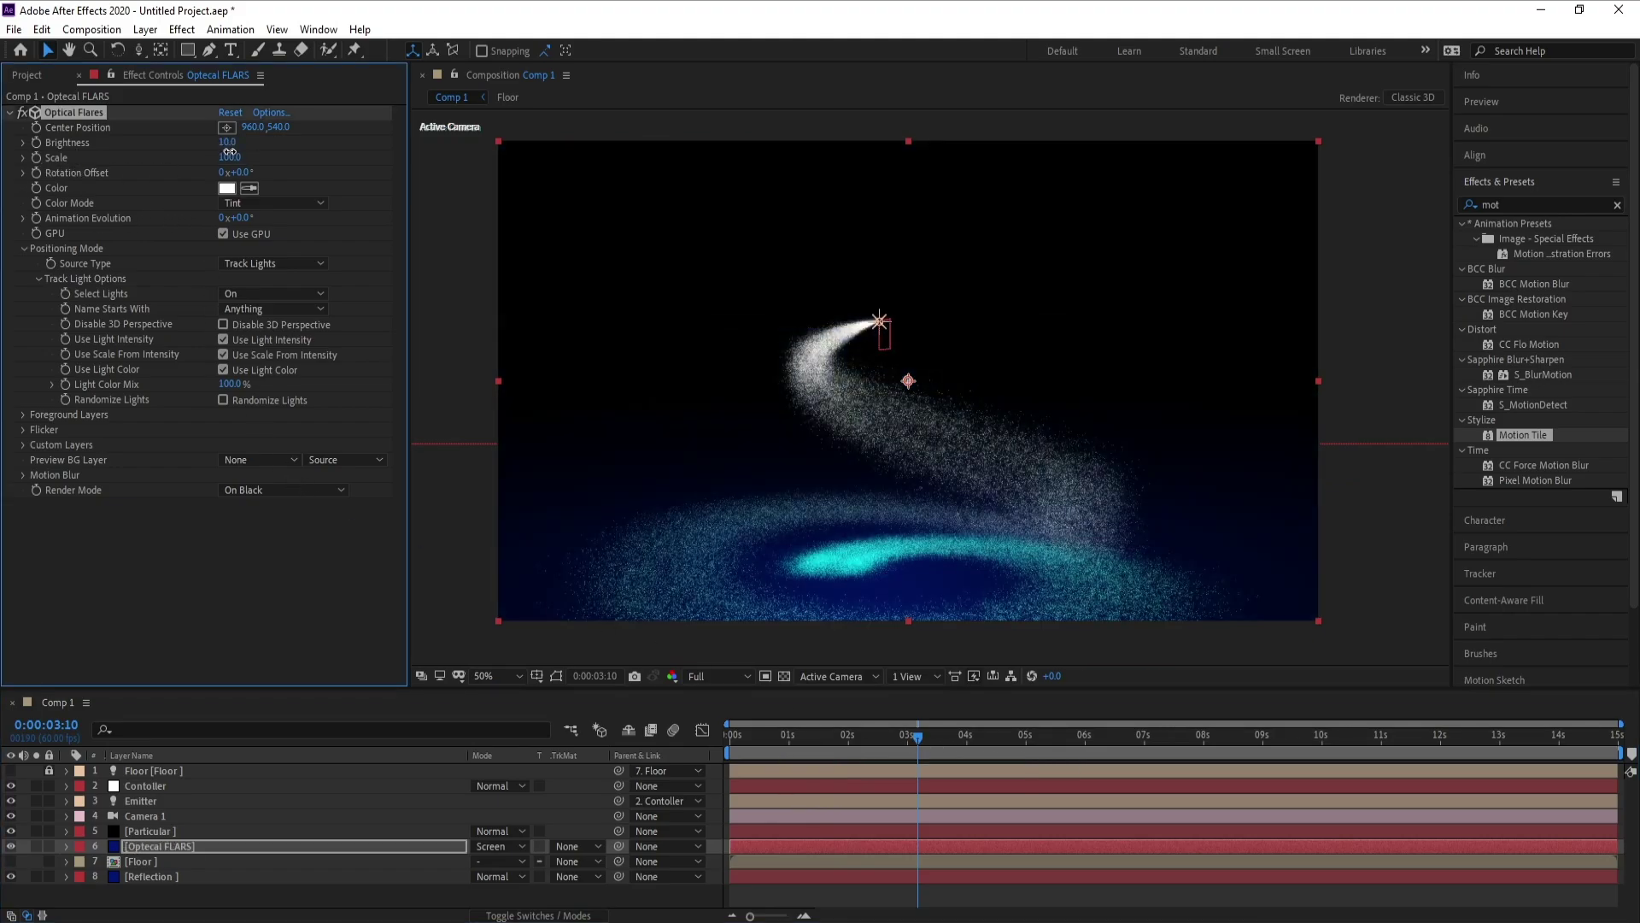
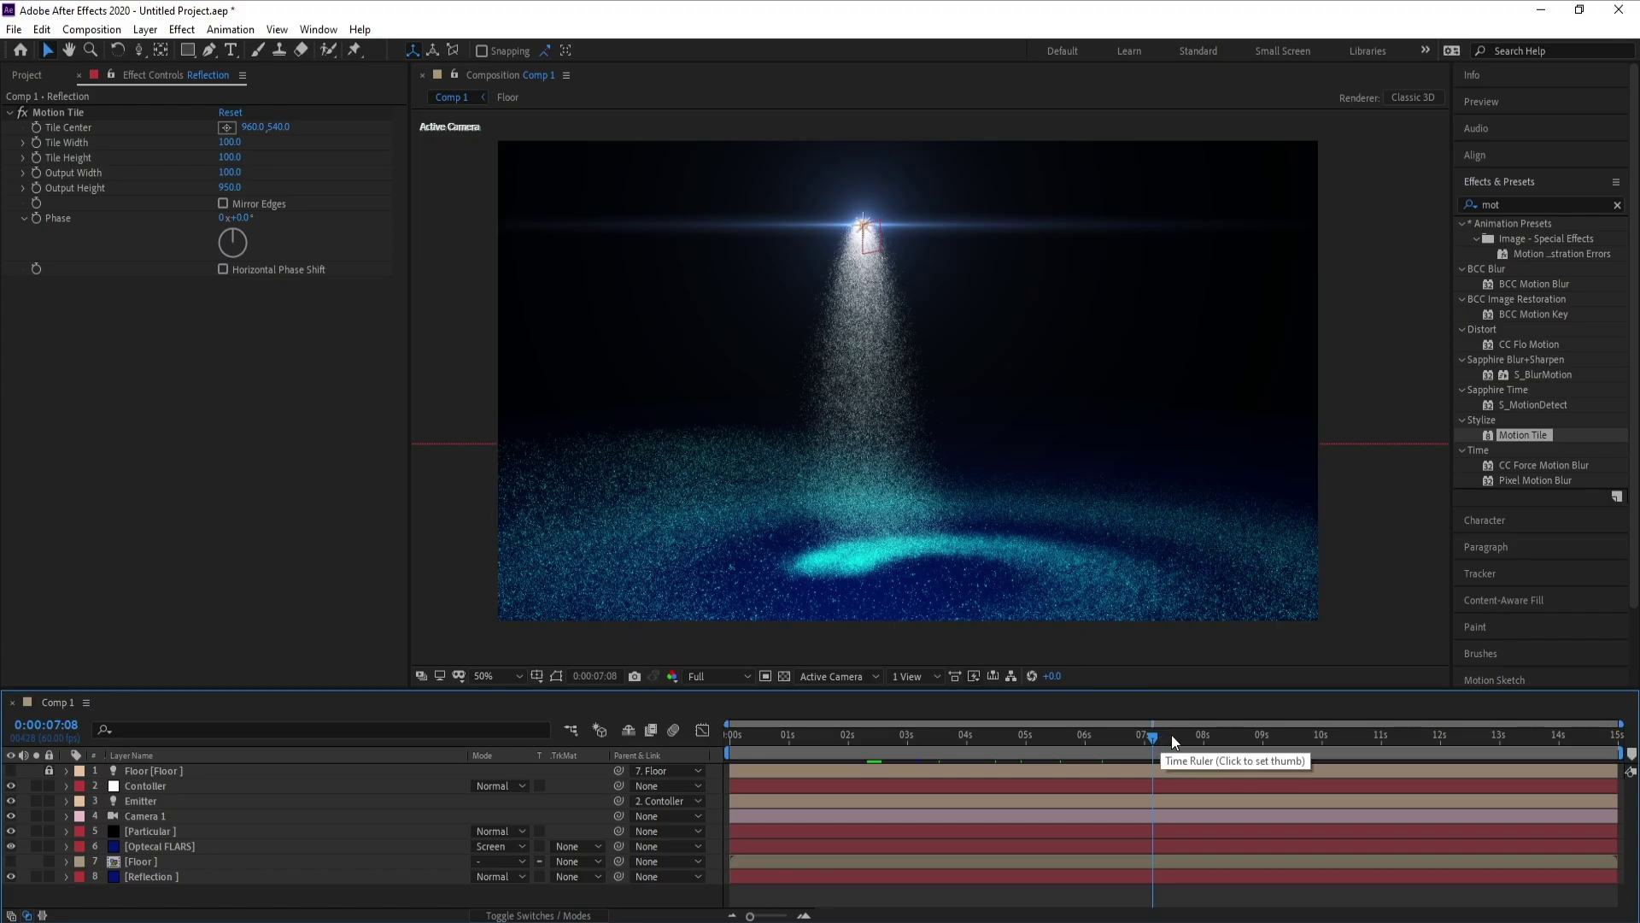
- Add a keyframe for the Particular emitter's Particles/sec at 0:00:04:15
click(1176, 737)
click(1252, 736)
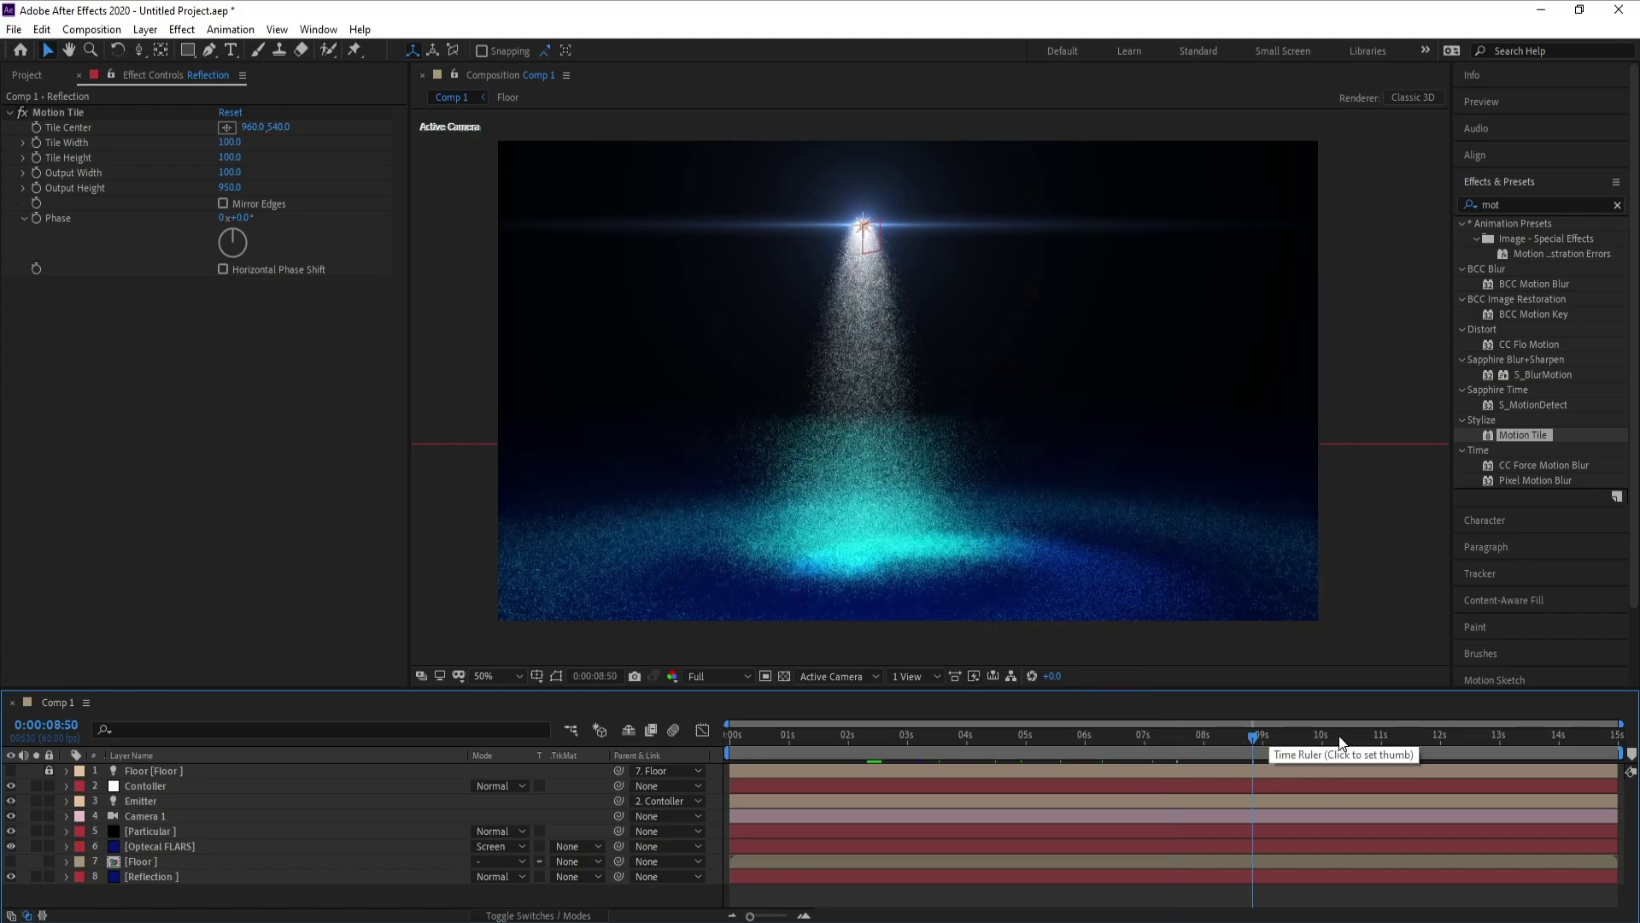
click(1182, 738)
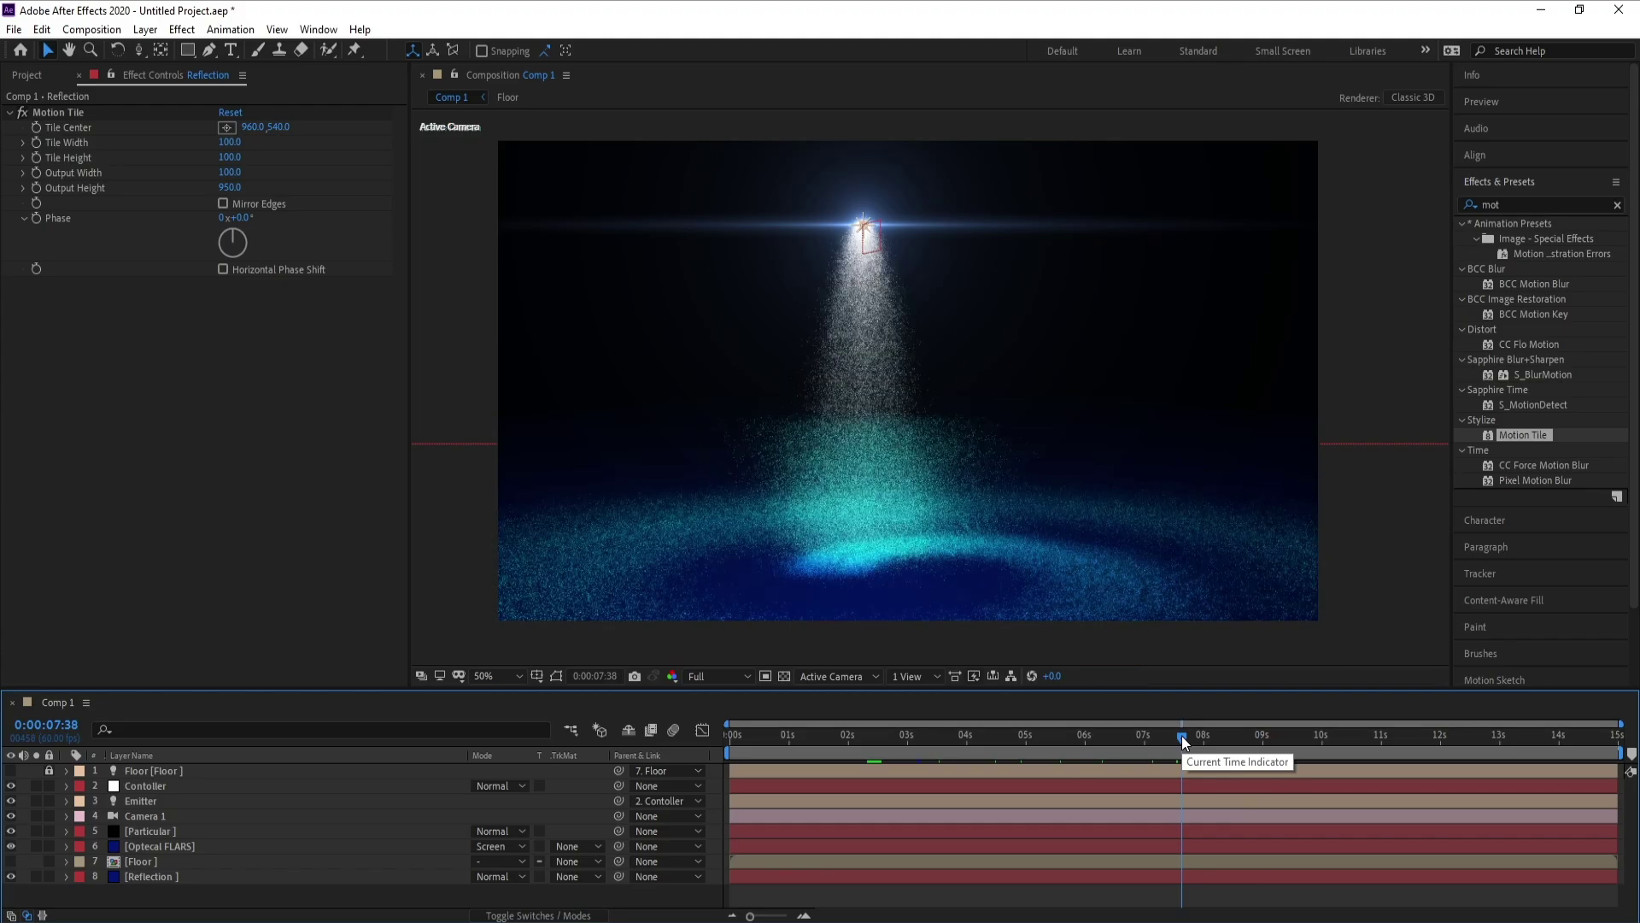
click(158, 838)
click(159, 835)
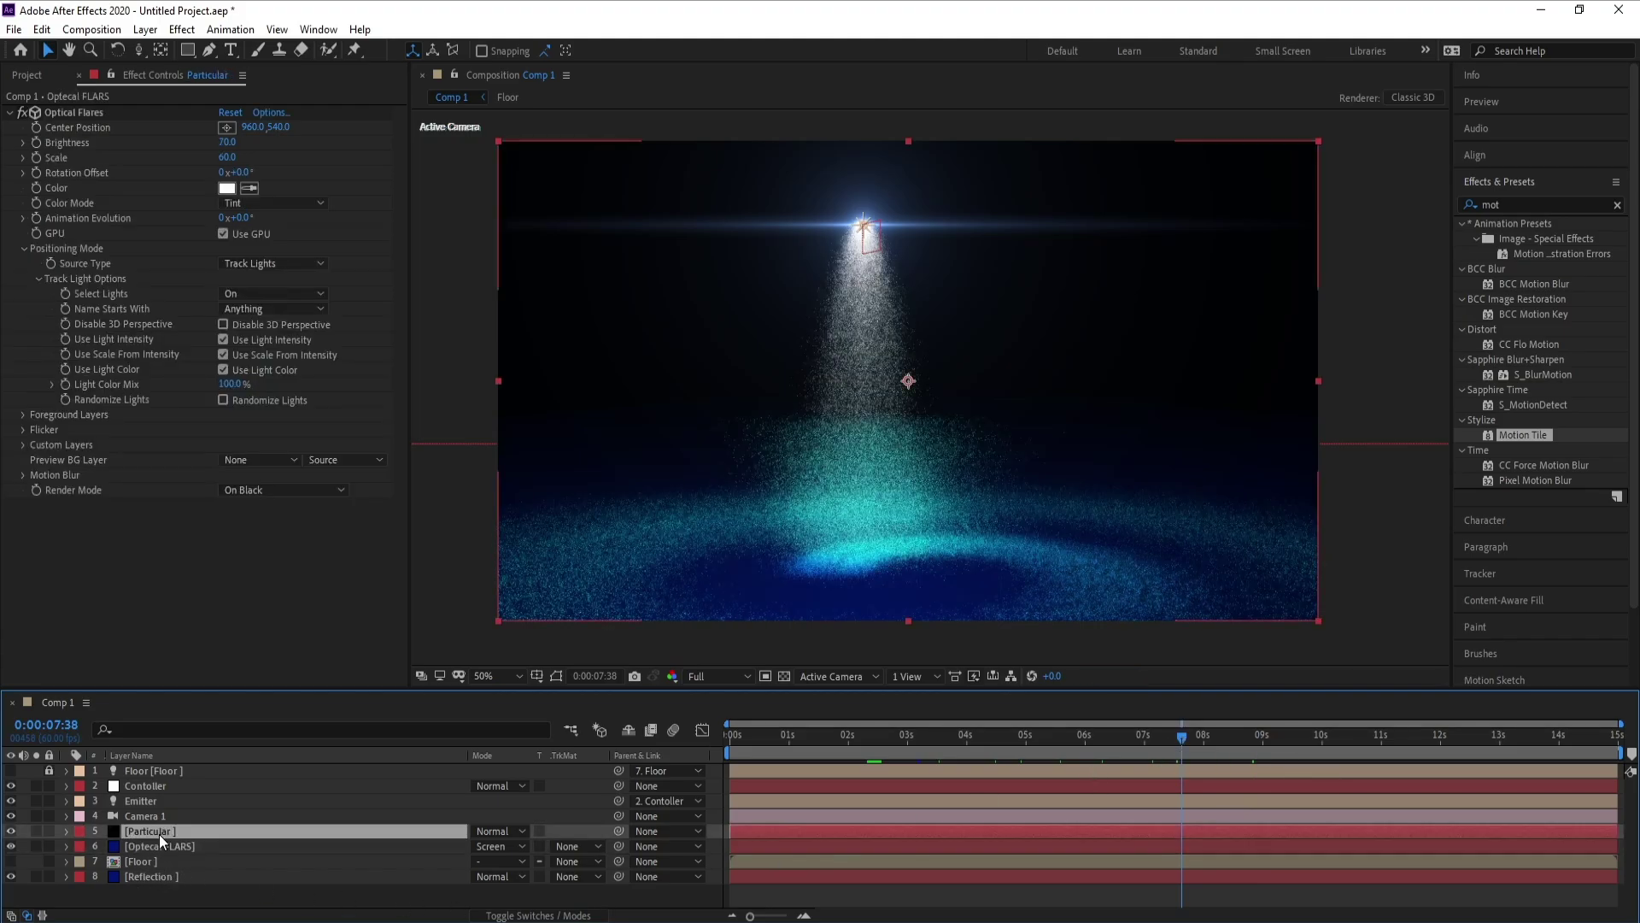
click(983, 733)
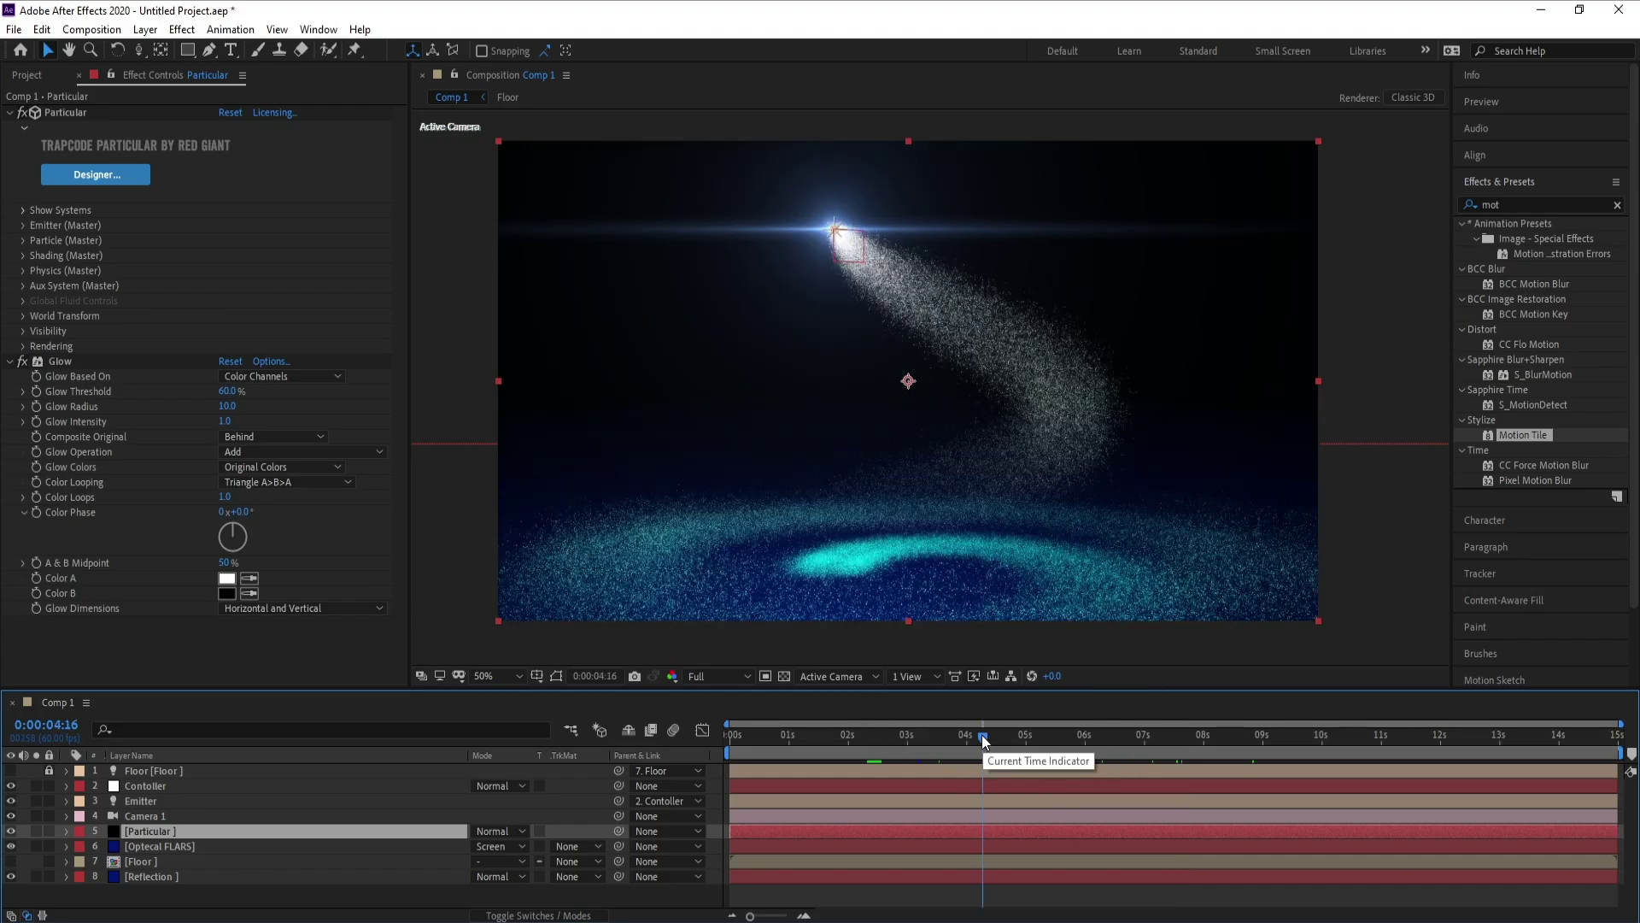
click(981, 734)
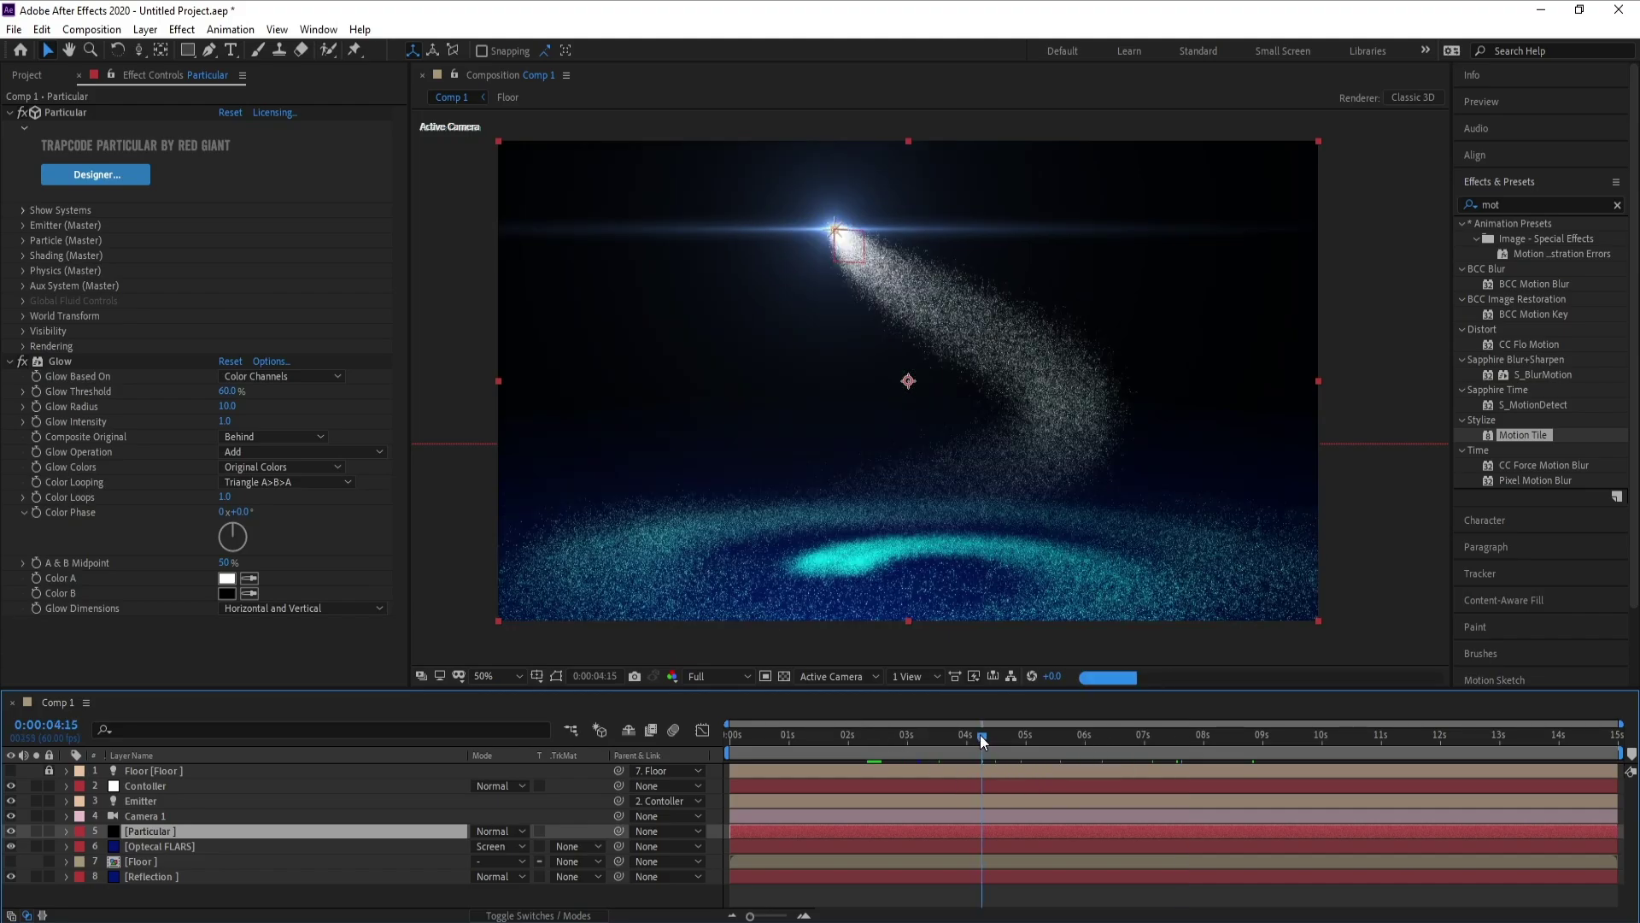
click(22, 226)
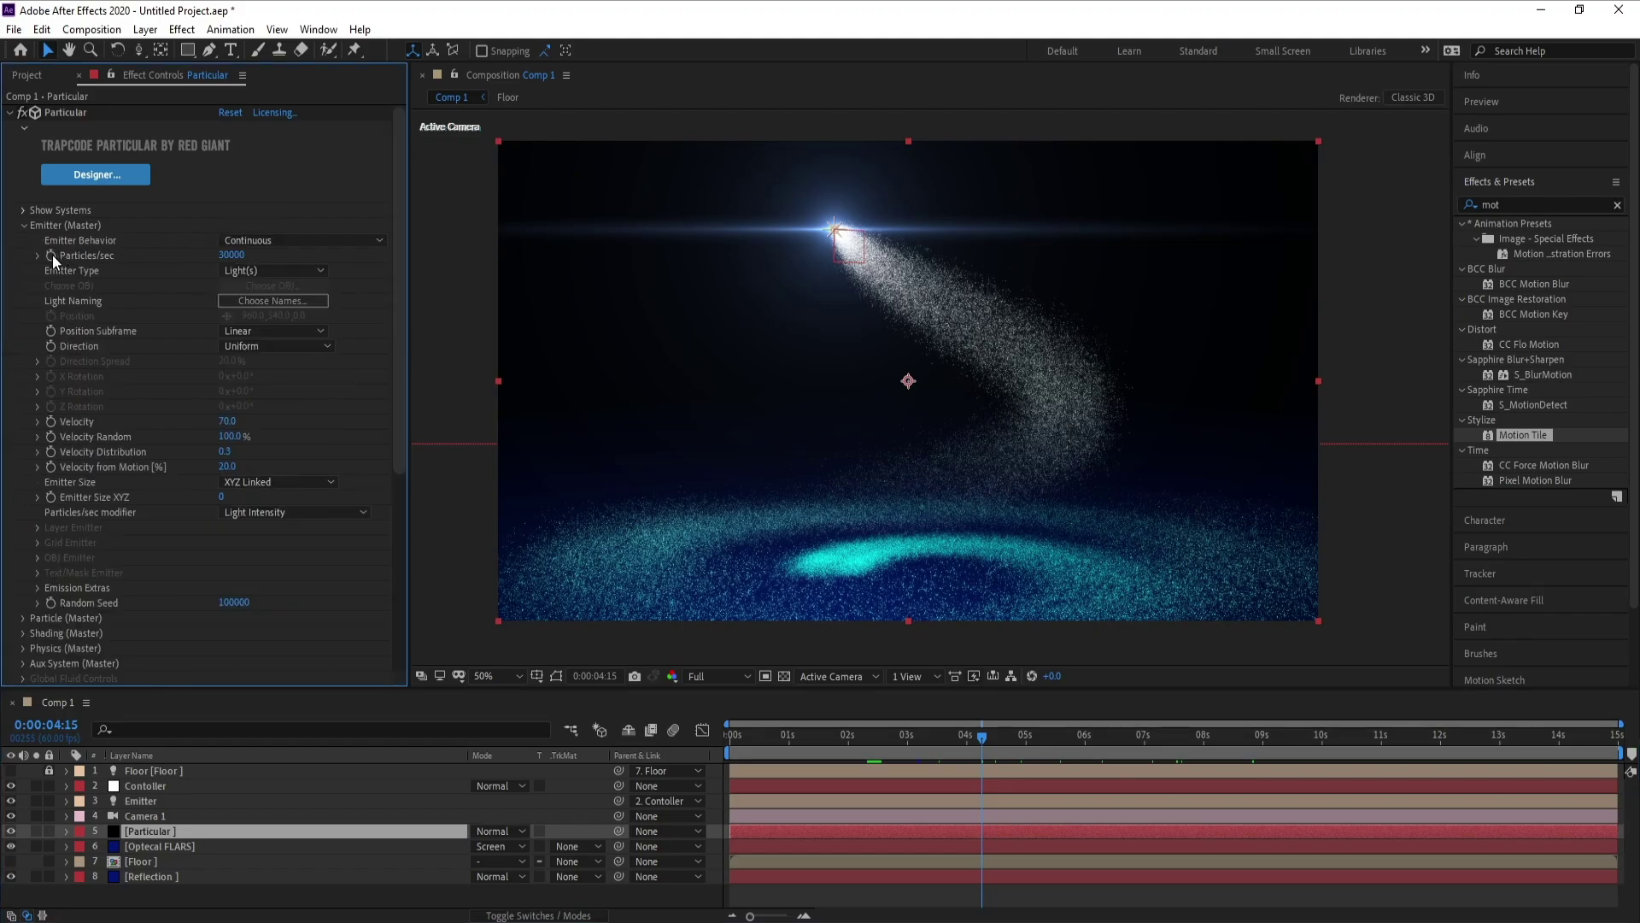
click(53, 256)
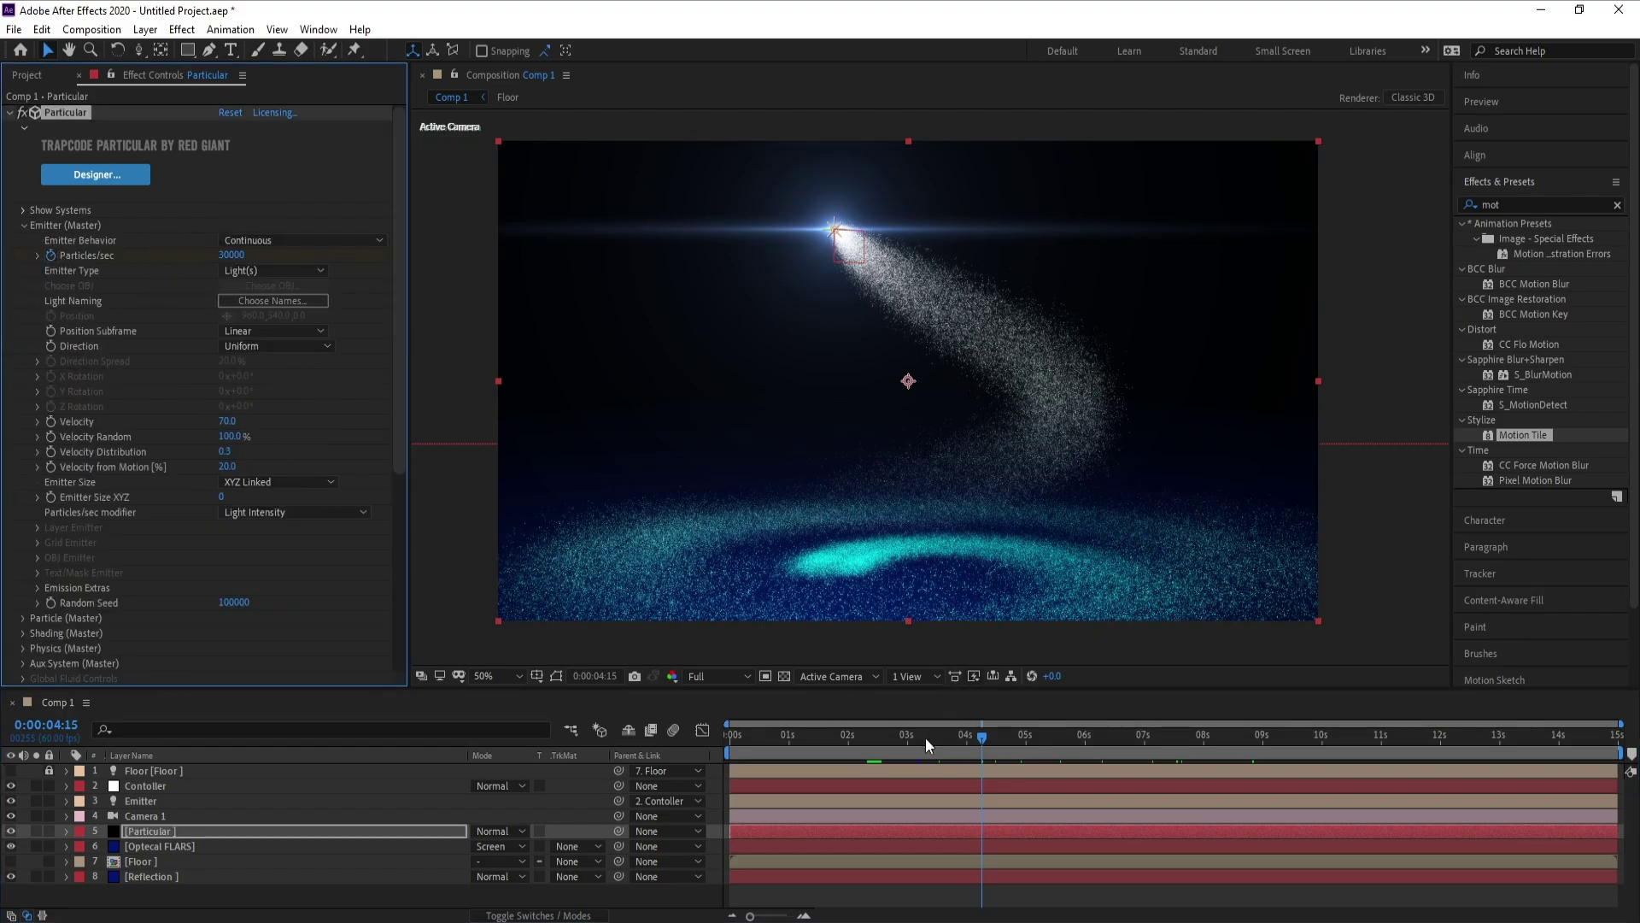
- Set the emitter's Particles/sec to 1000 at 0:00:04:27
click(994, 737)
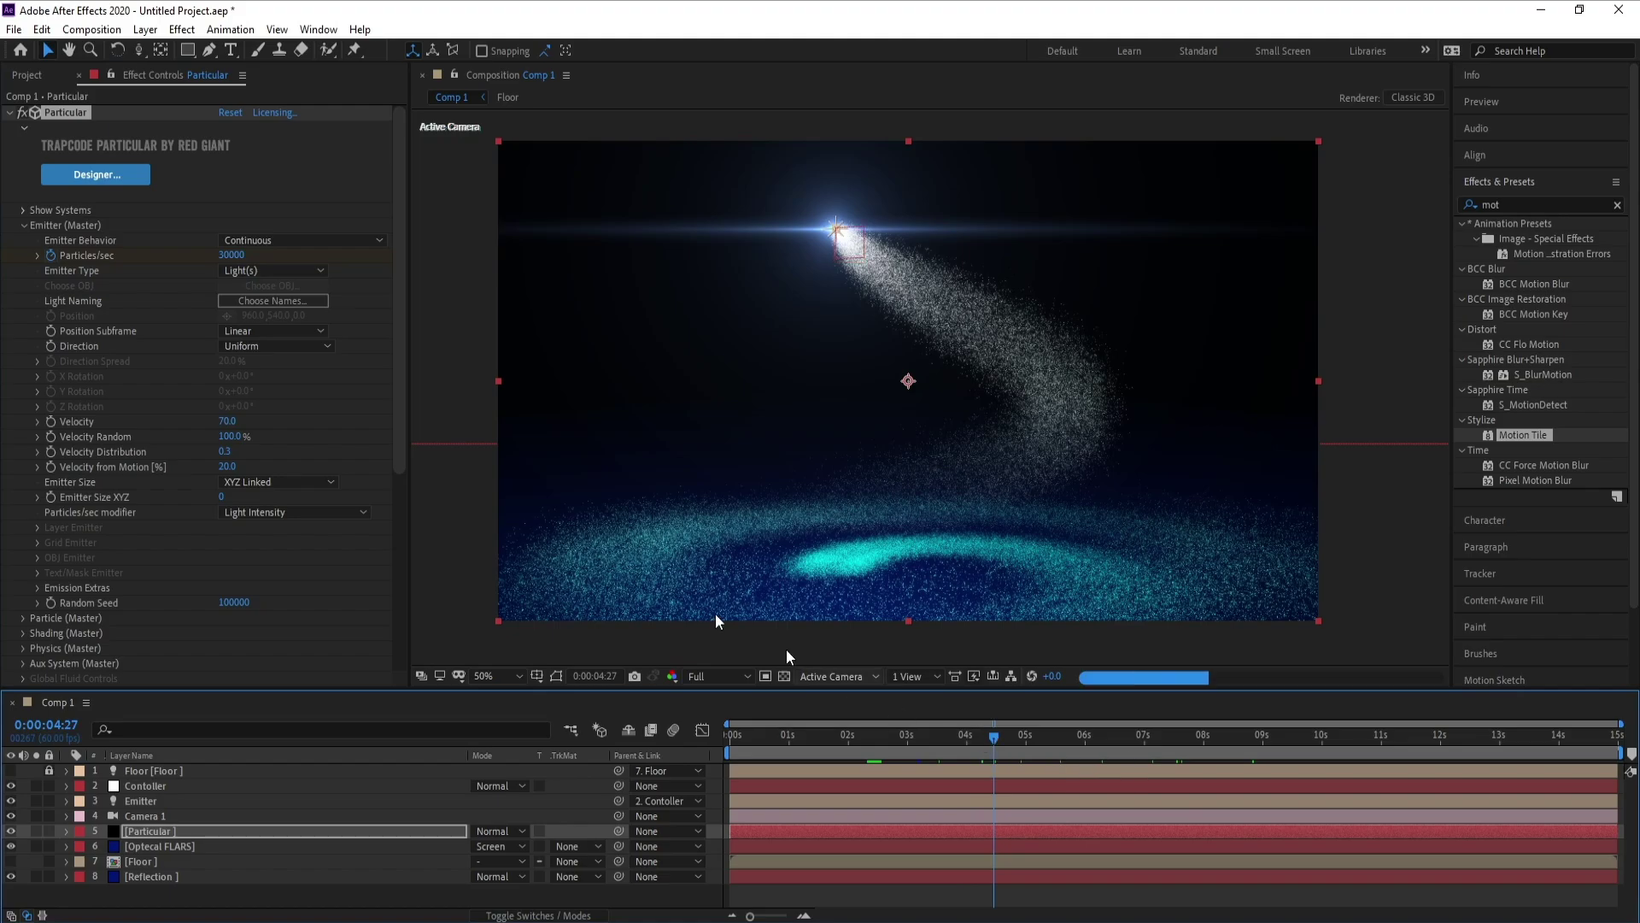
click(232, 255)
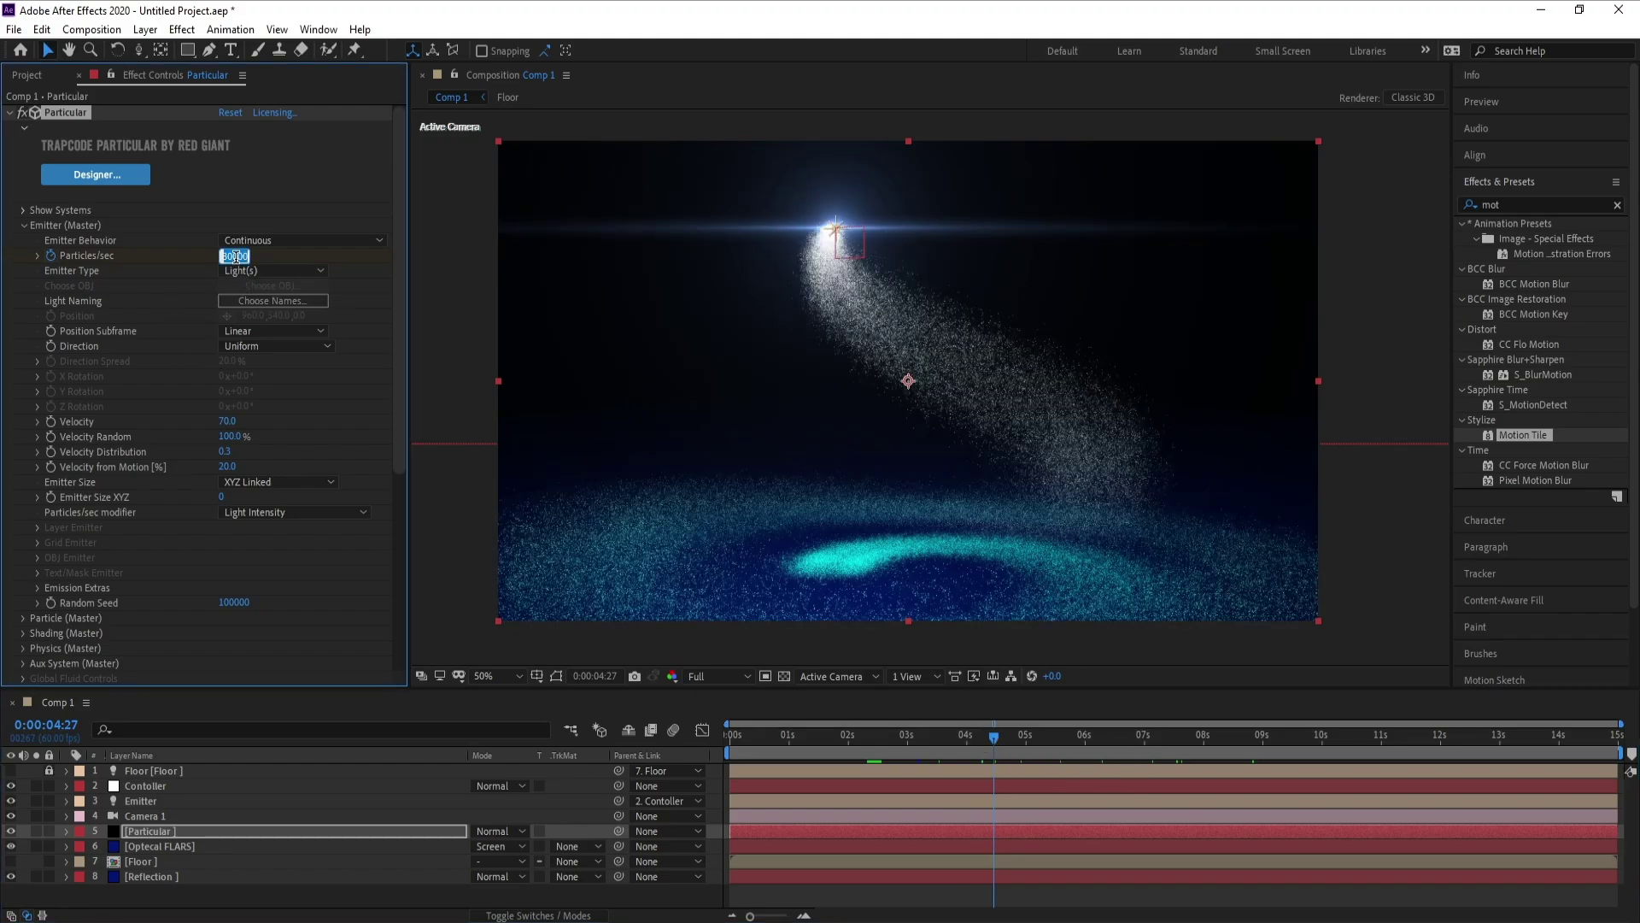
text(1000)
key(Return)
- Set the emitter's Particles/sec to 0 at 0:00:05:05
click(1031, 739)
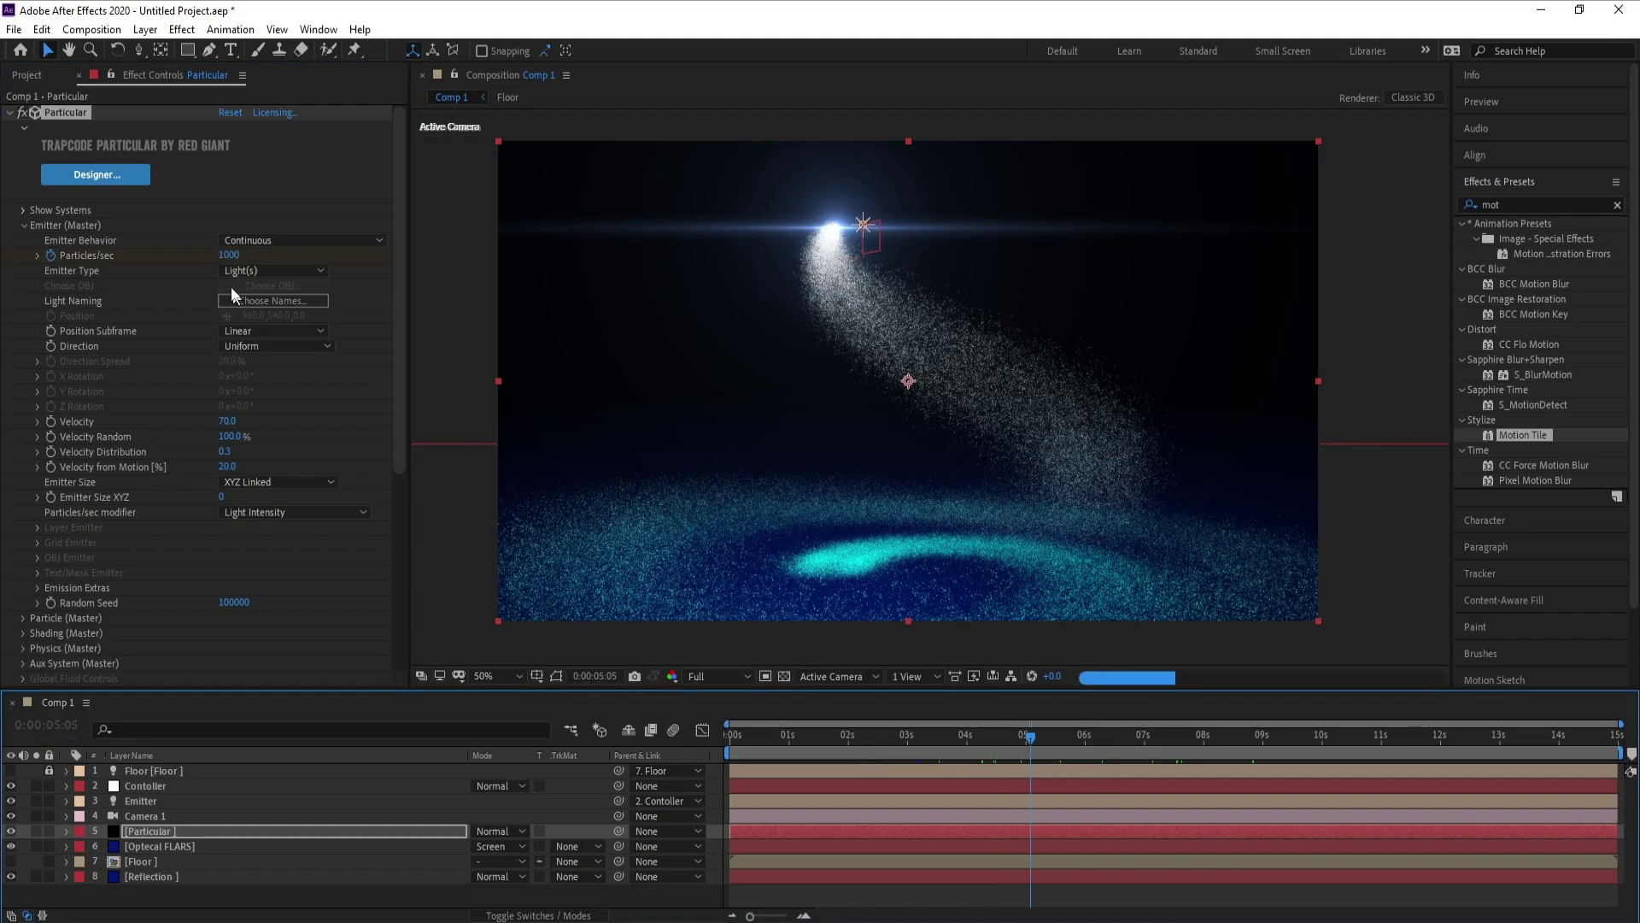
click(228, 255)
text(0)
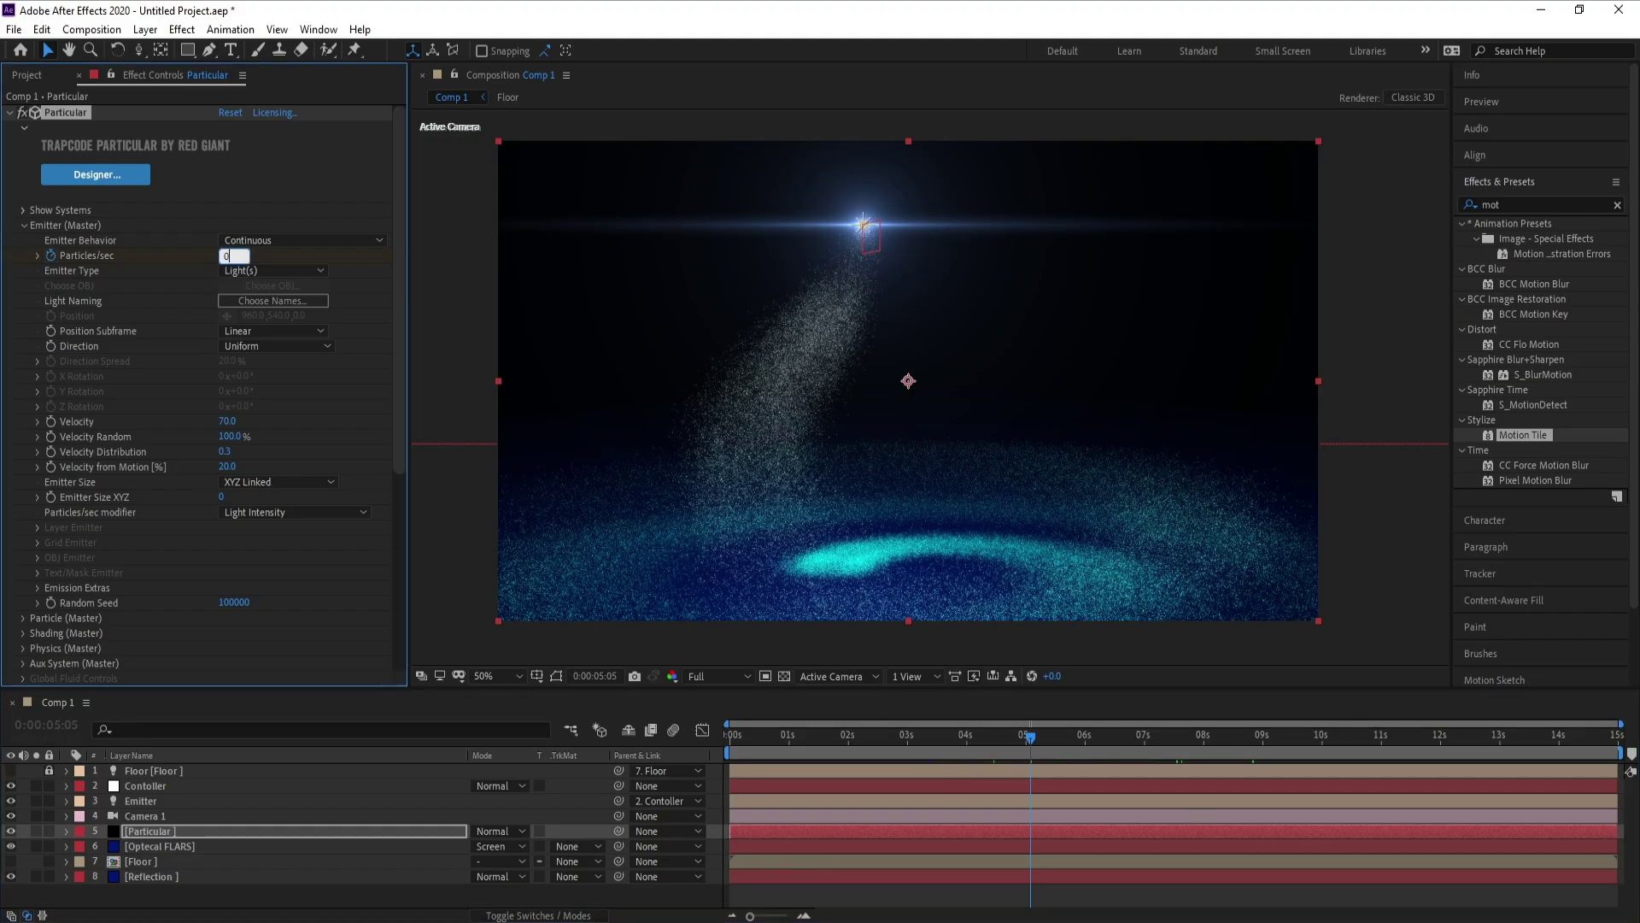
key(Return)
- Lower the preview resolution to Quarter and play the animation from 0:00:04:08
click(704, 675)
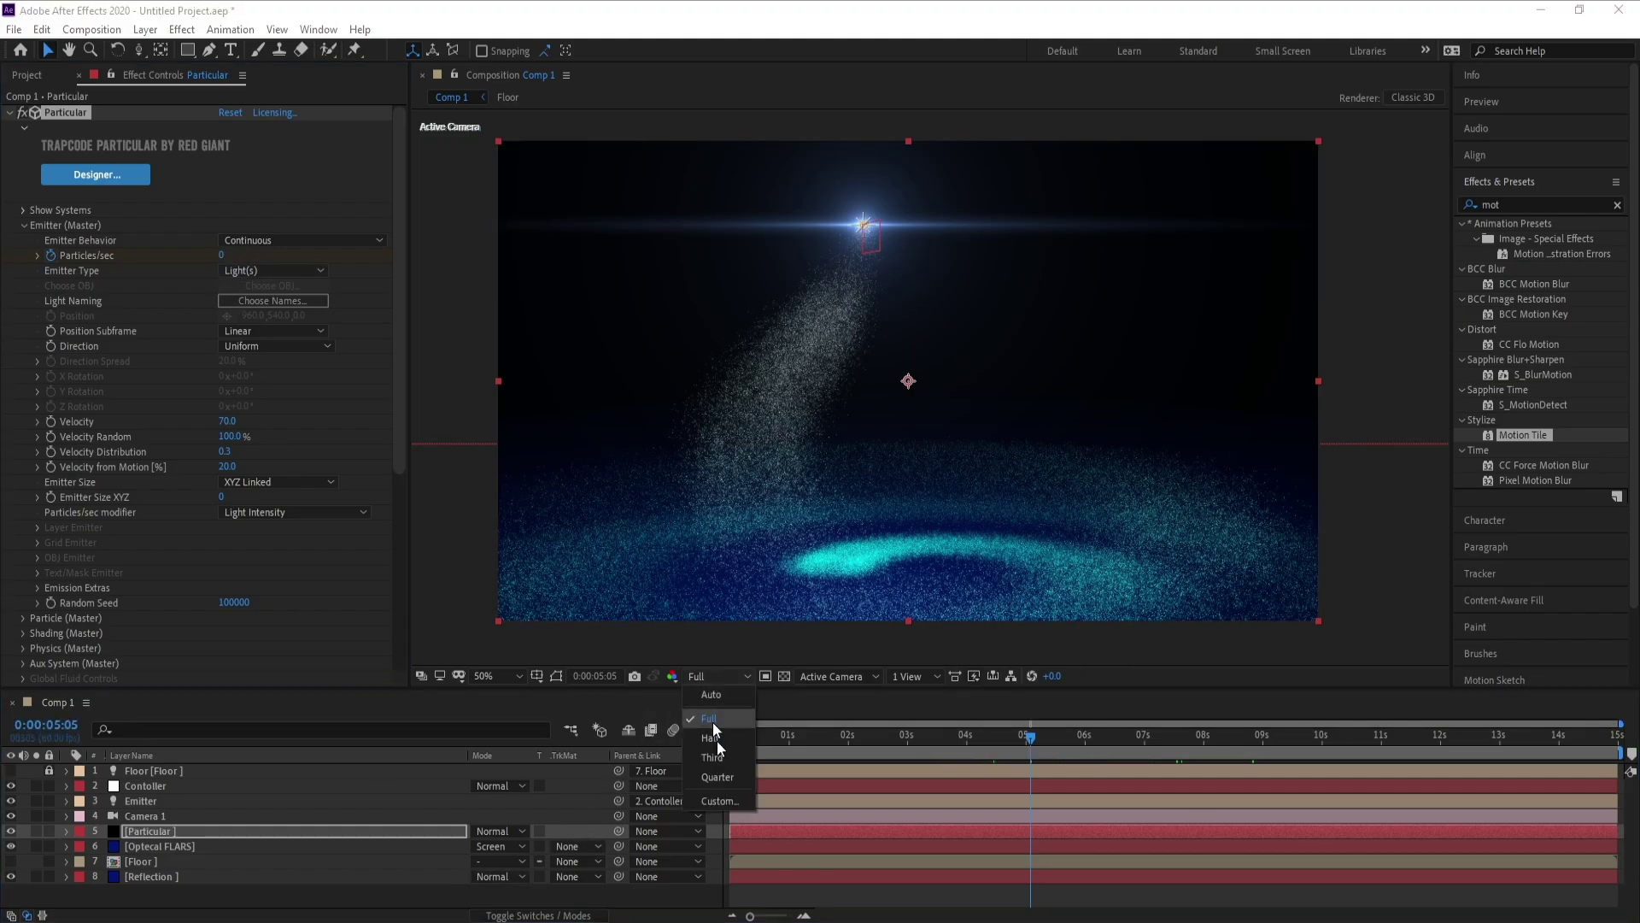
click(718, 777)
click(975, 740)
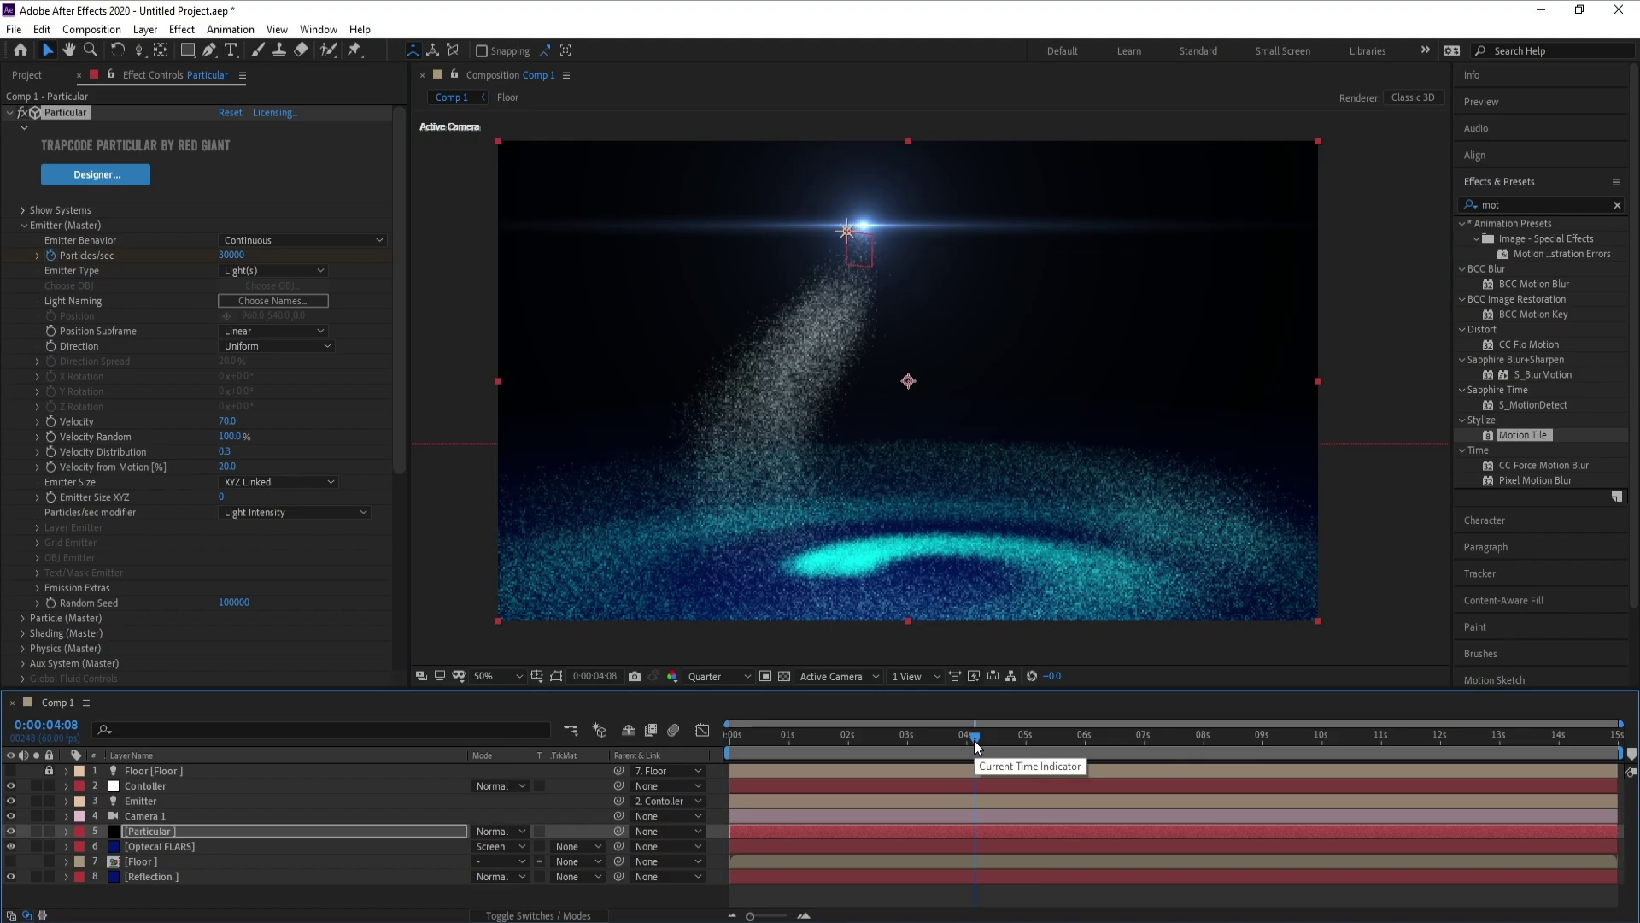
key(space)
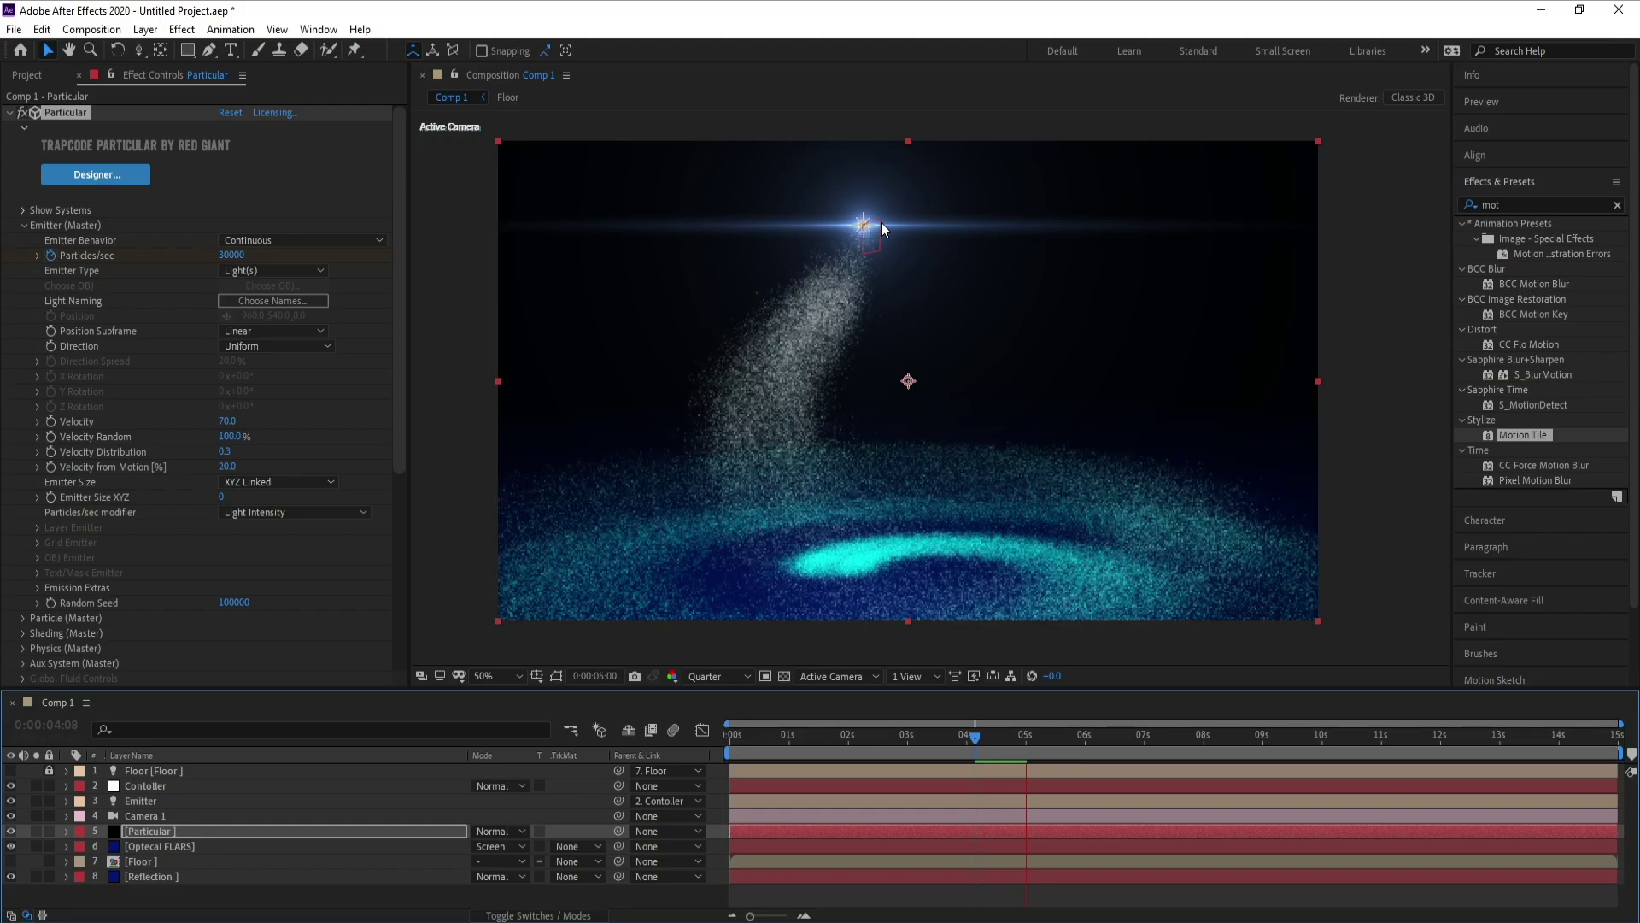
- Keyframe the Optical Flares Brightness and Scale at 0:00:04:59, and set both to 0 at 0:00:05:46
click(1026, 735)
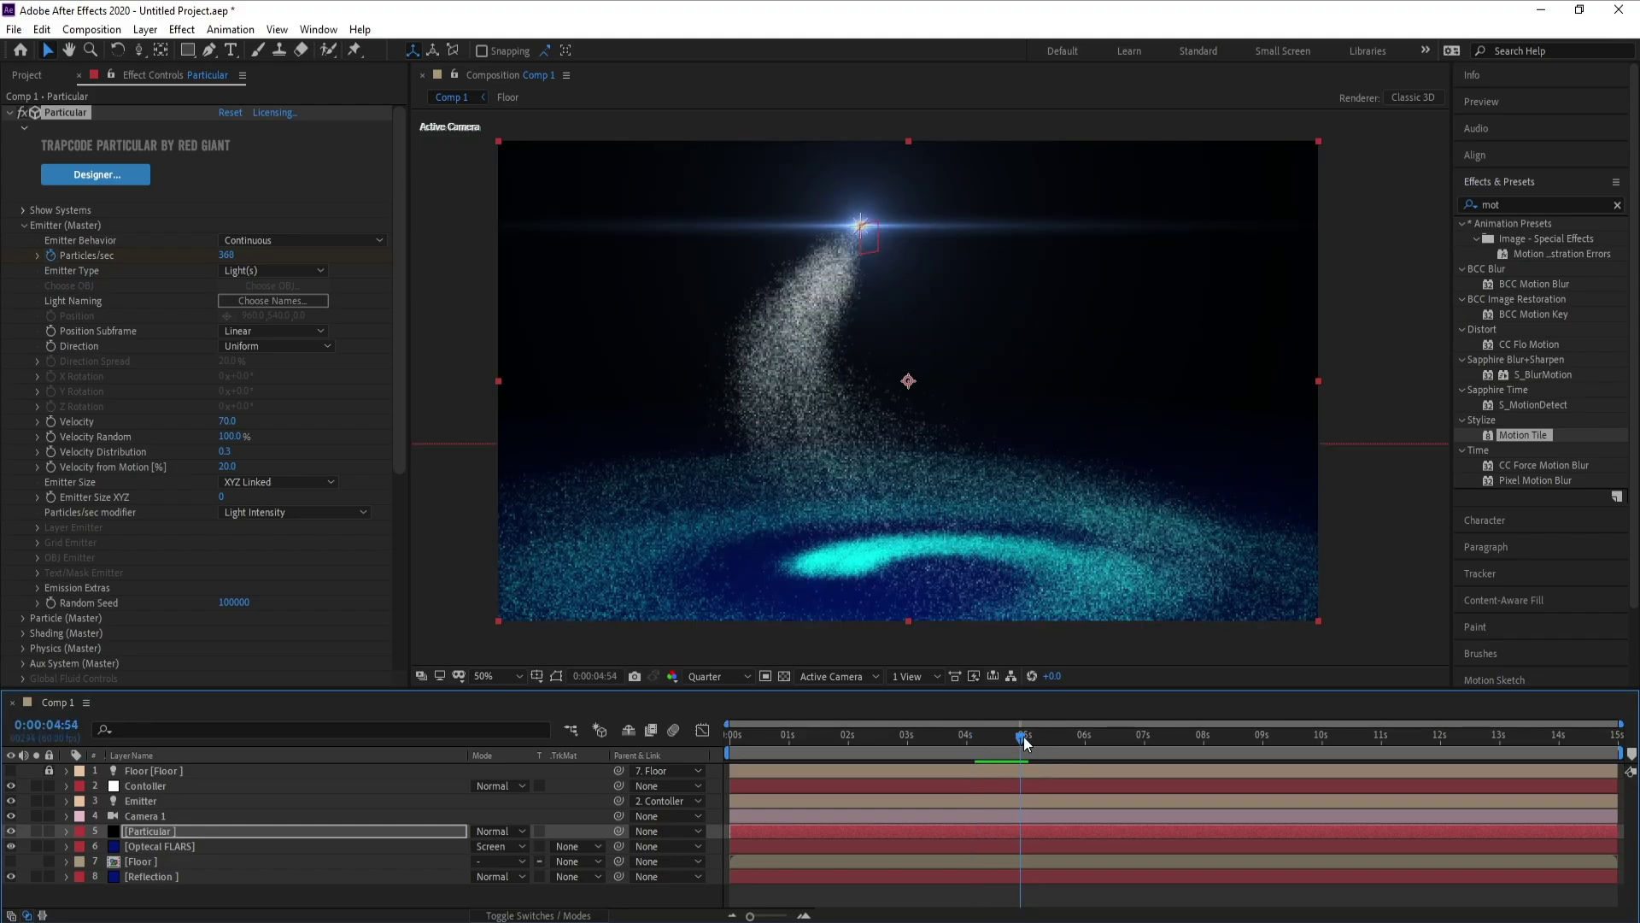
click(147, 847)
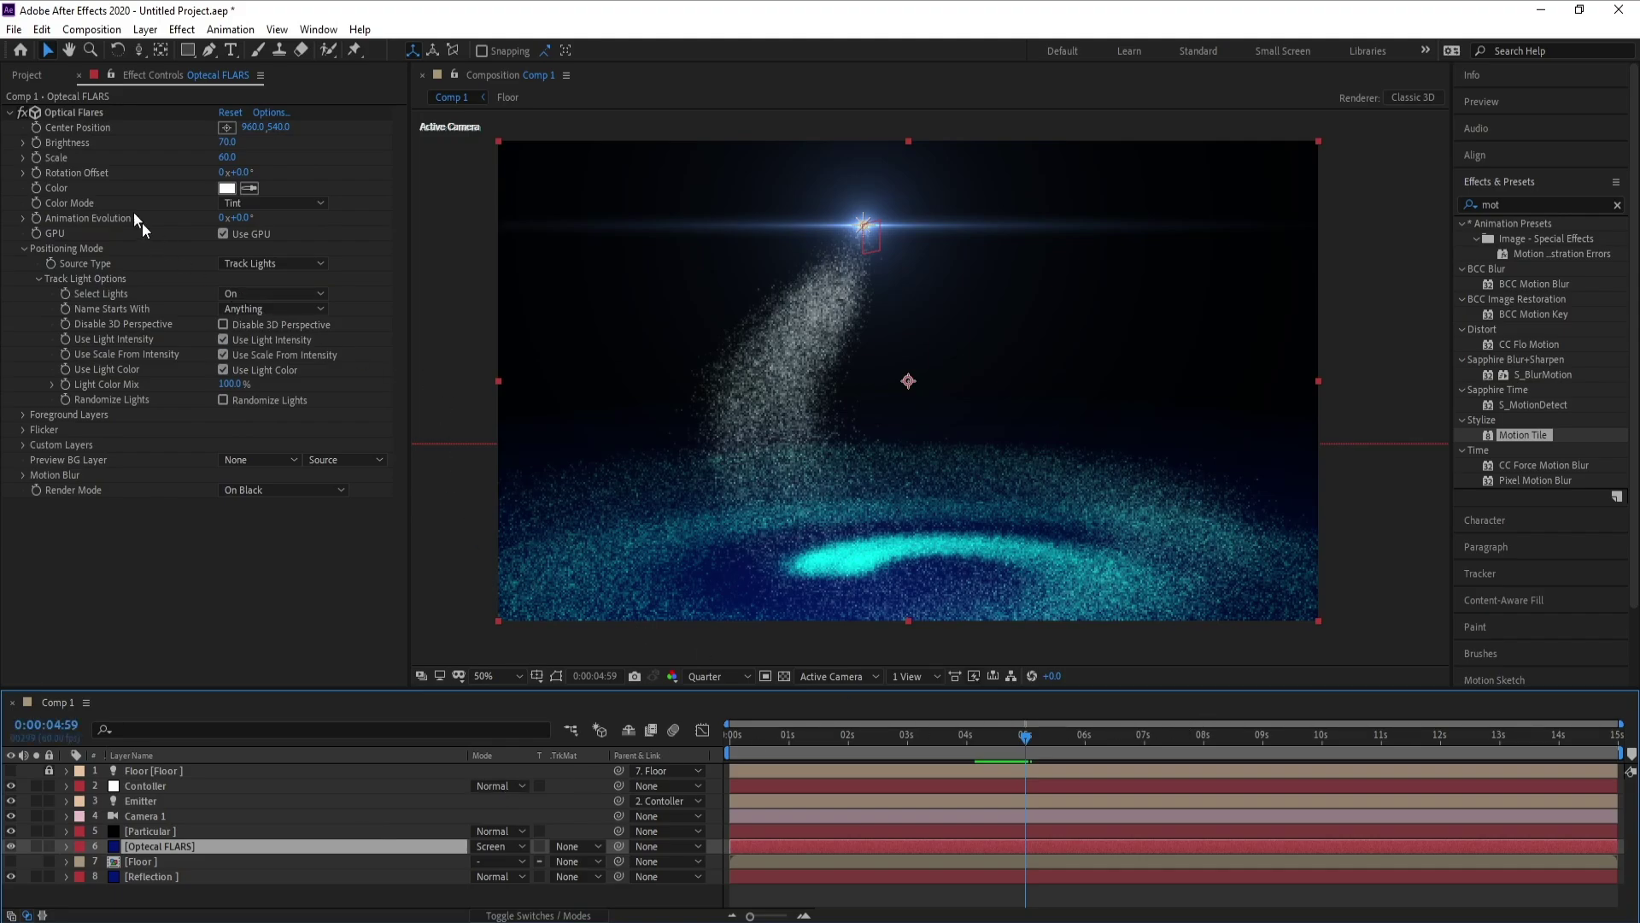
click(33, 143)
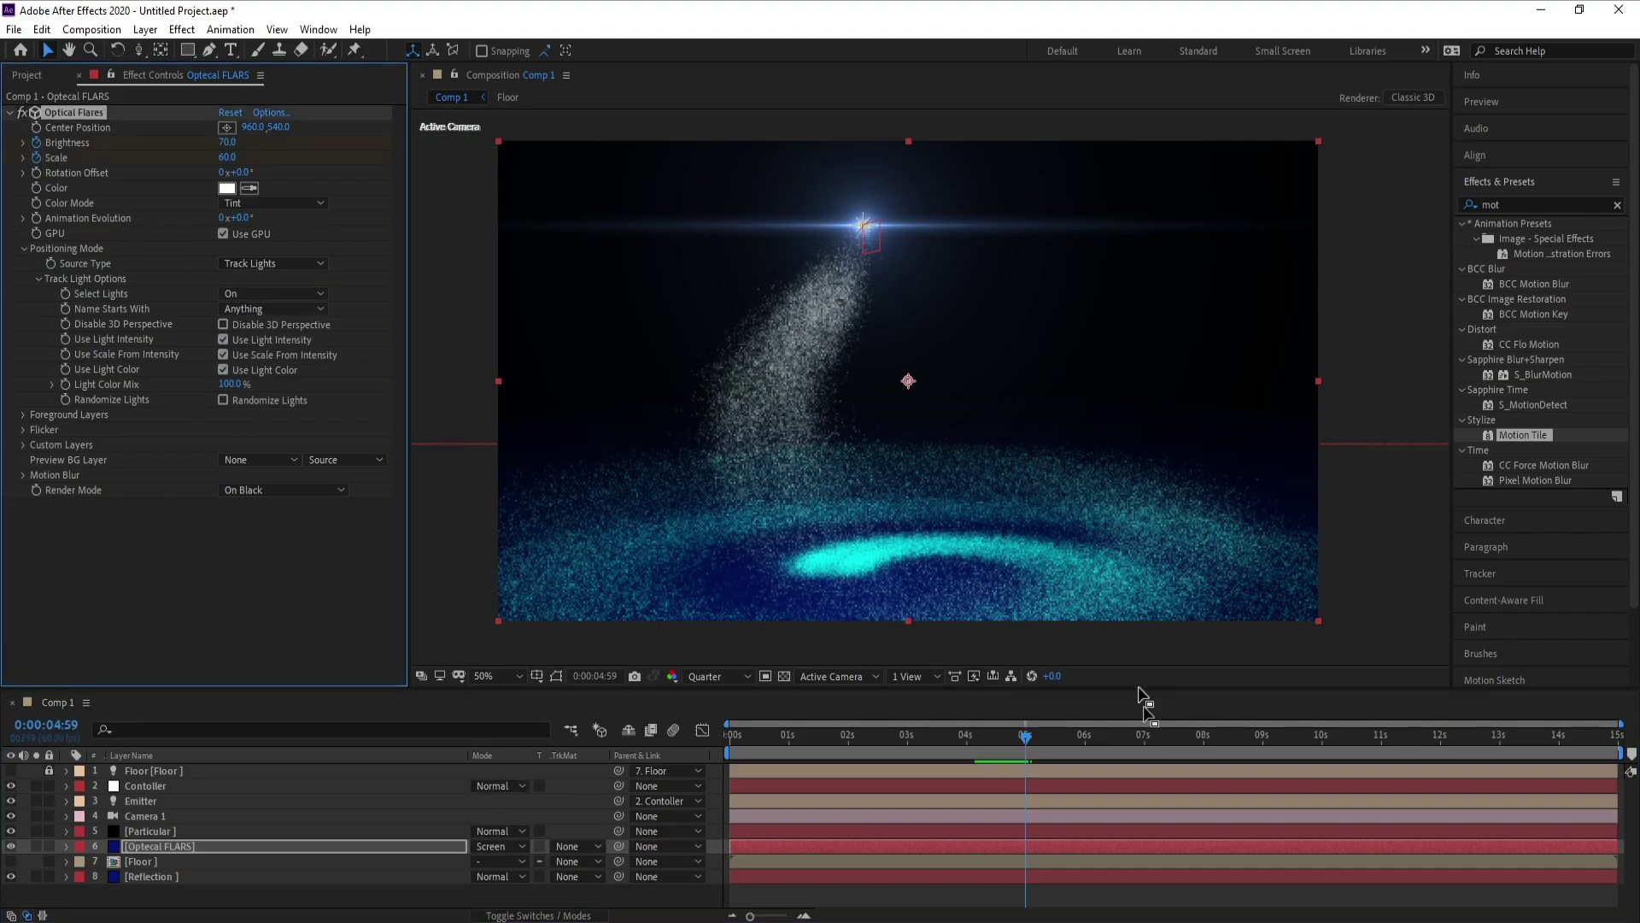
click(1071, 737)
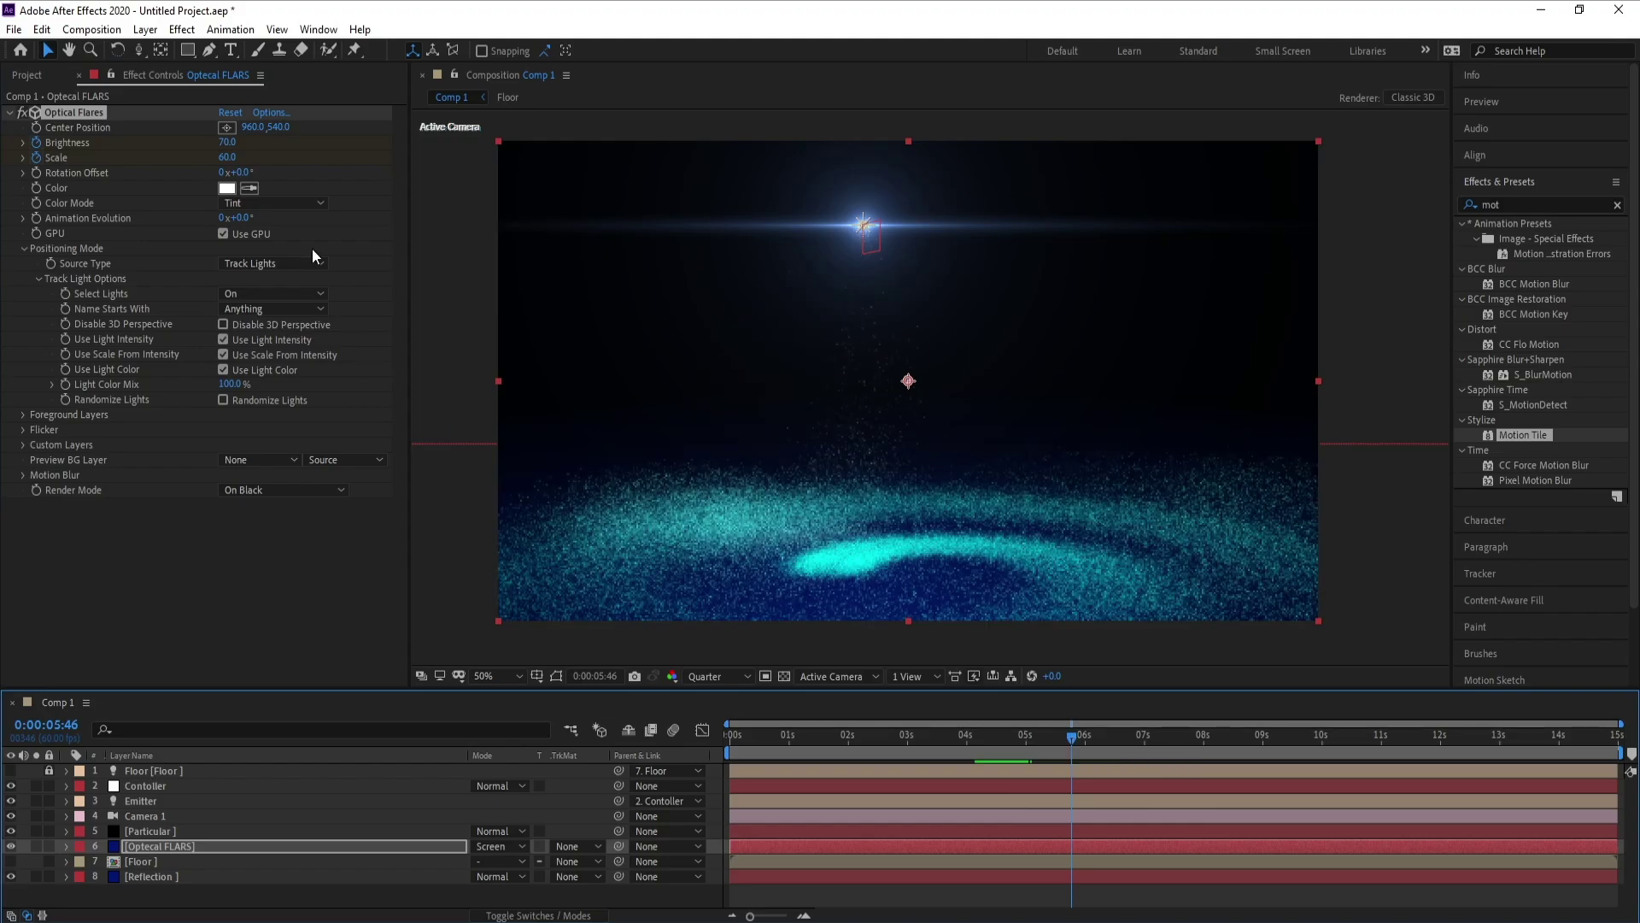
drag(227, 143, 174, 159)
- Play the flare's fade-out from 0:00:04:58 and scrub back to 0:00:03:27
click(1025, 736)
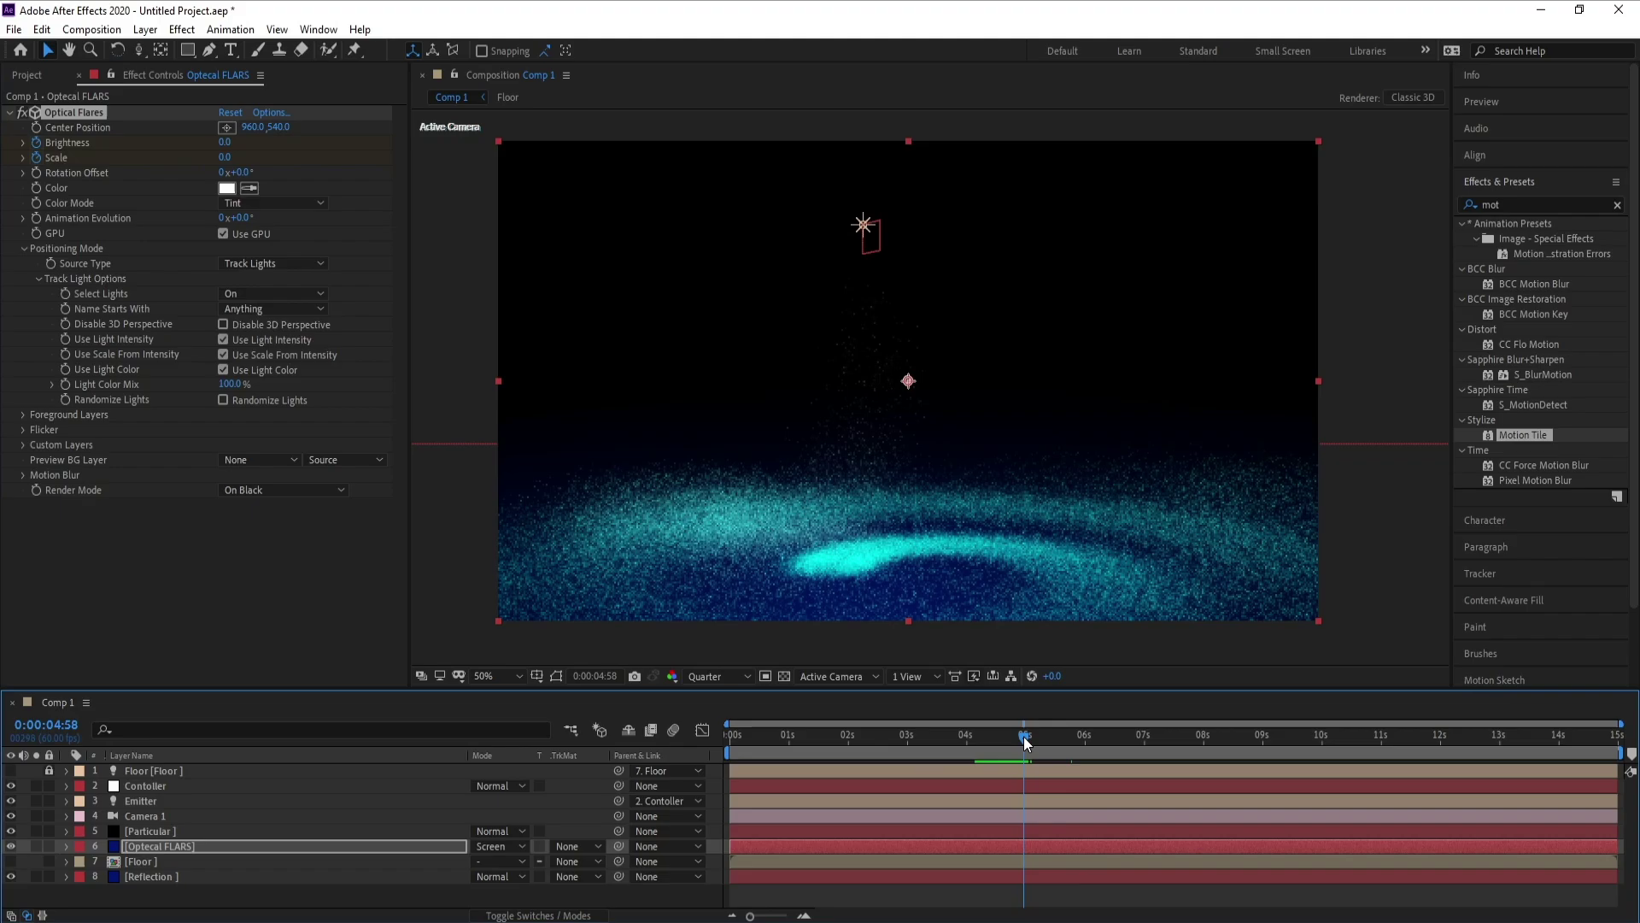
key(space)
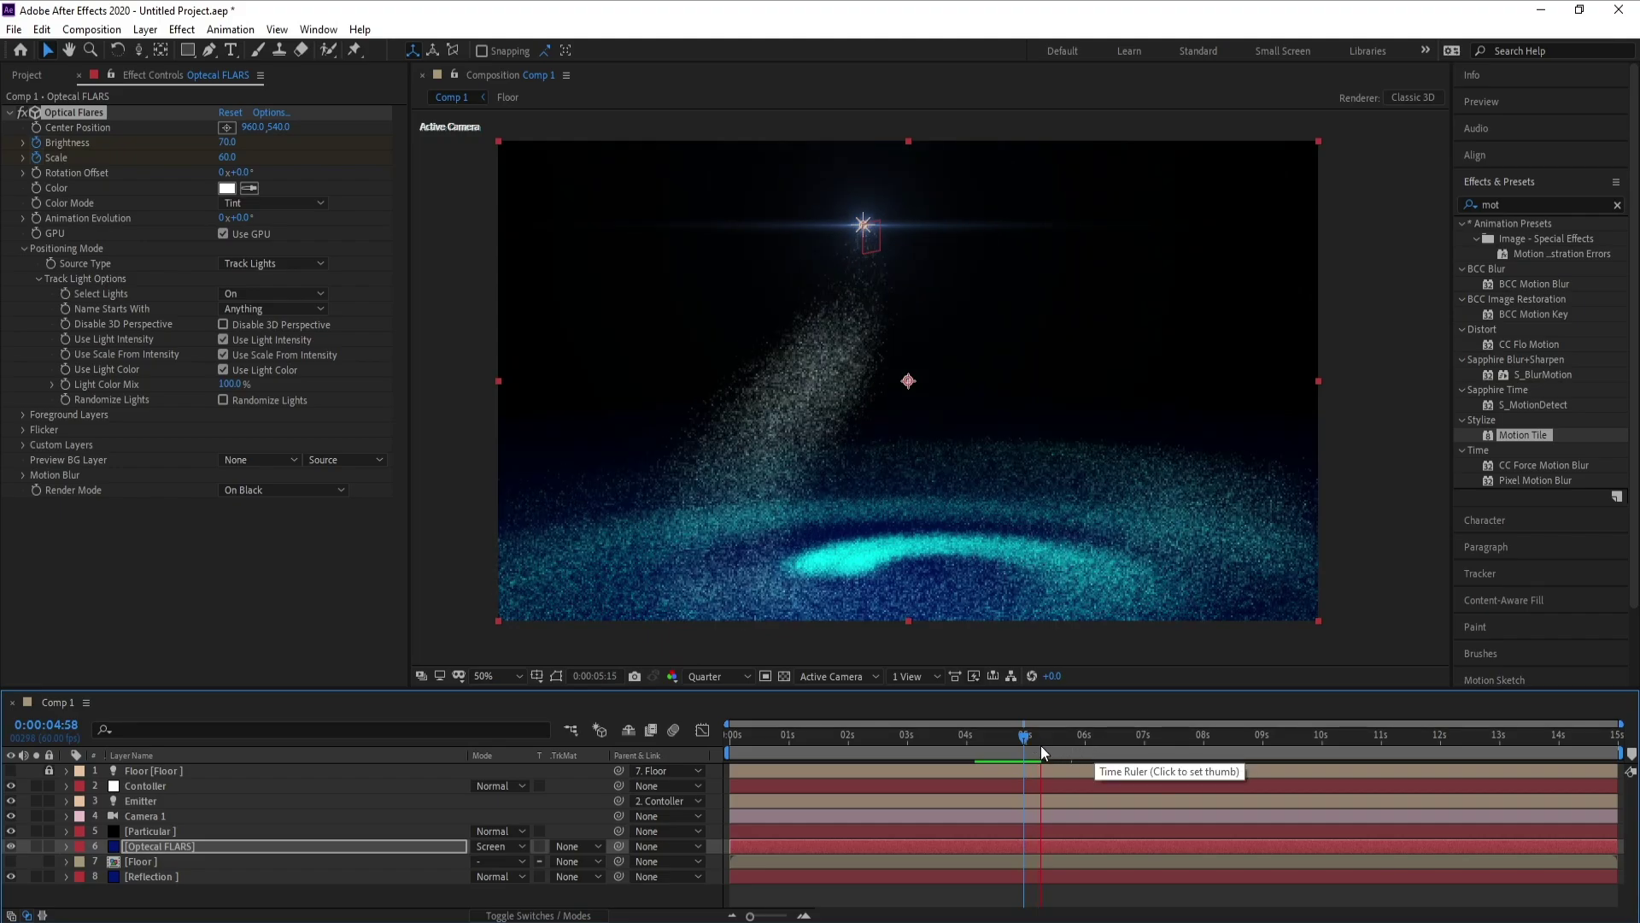
key(space)
drag(1034, 742, 933, 761)
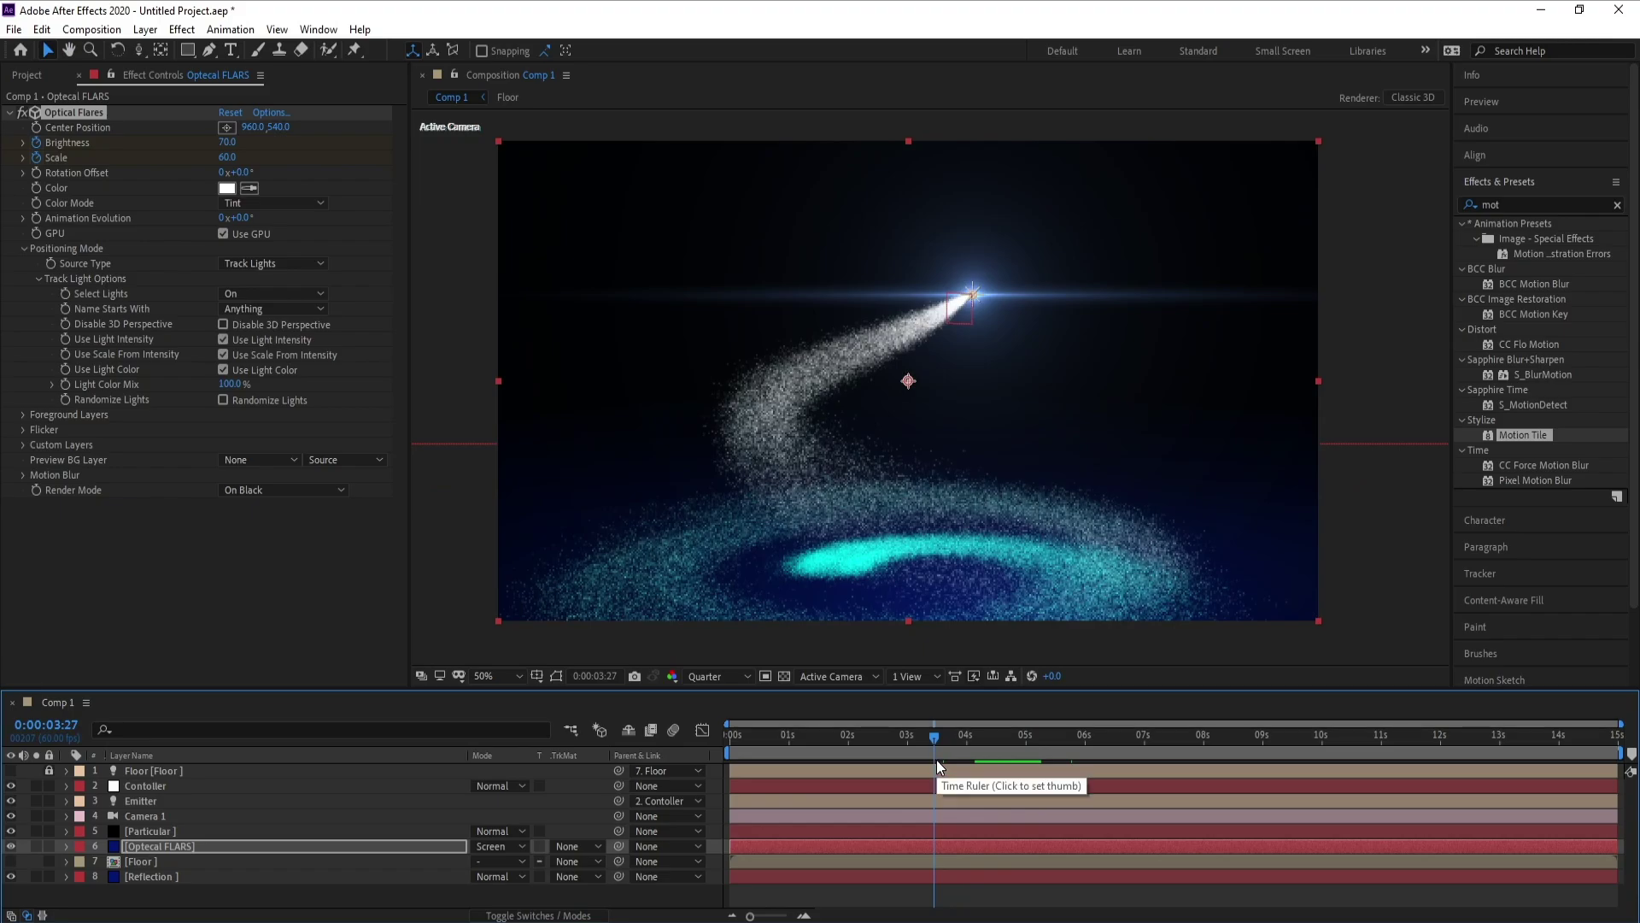